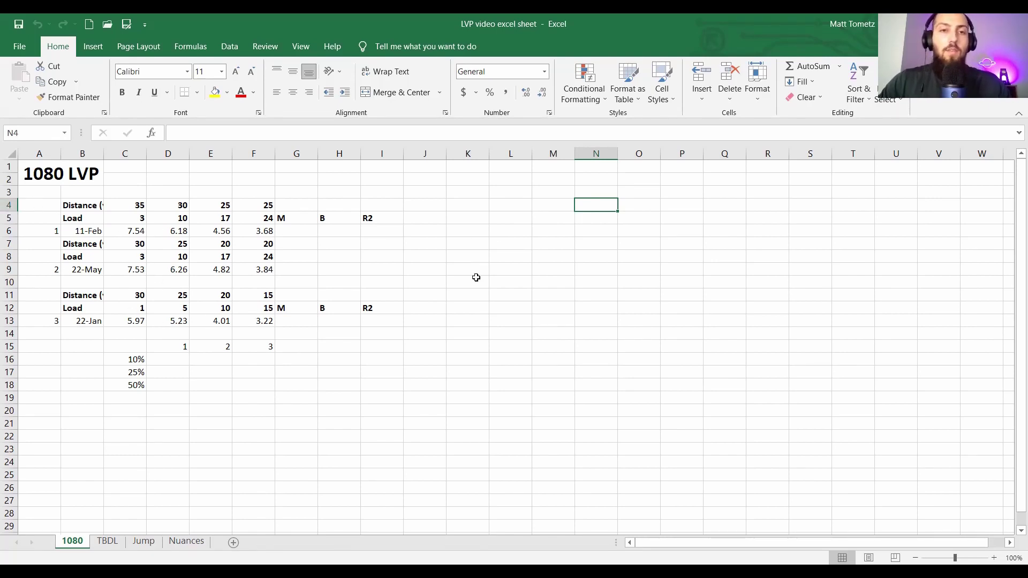
Step: Review the first test's distance, load and result rows in B4:F6
{"action": "left_click_drag", "start_coordinate": [130, 232], "coordinate": [248, 231]}
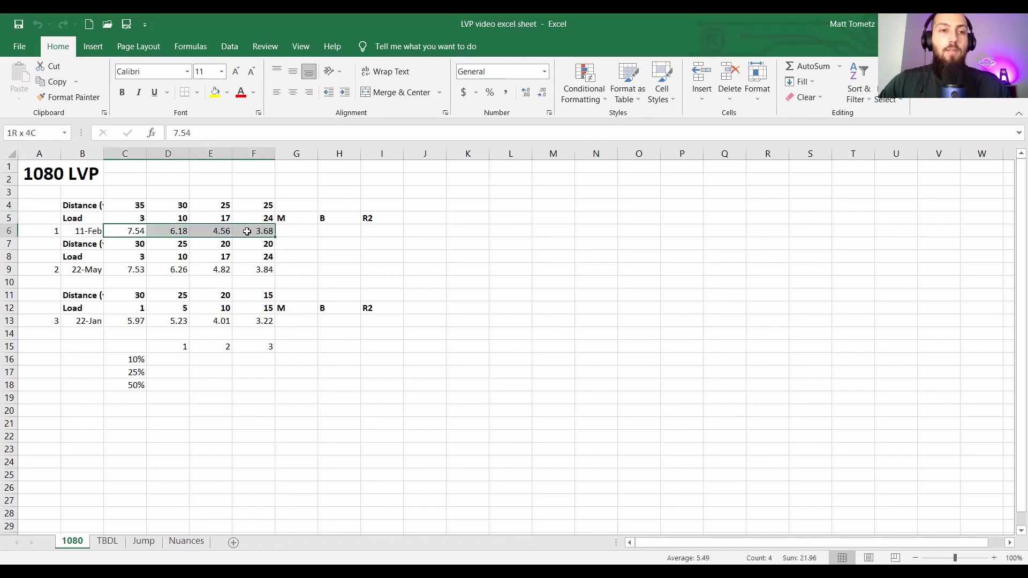
{"action": "left_click", "coordinate": [131, 231]}
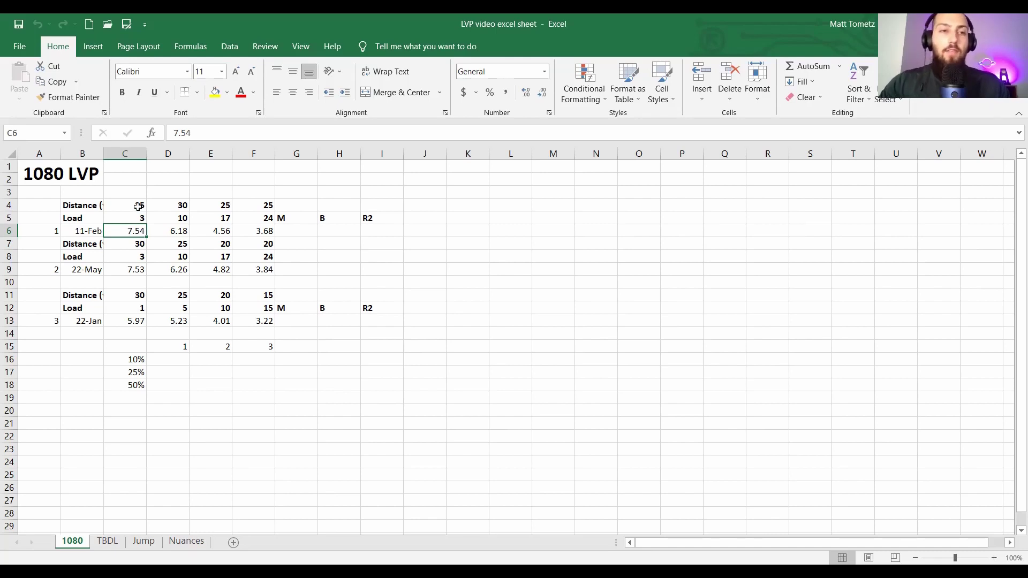
{"action": "left_click", "coordinate": [138, 206]}
{"action": "left_click", "coordinate": [131, 234]}
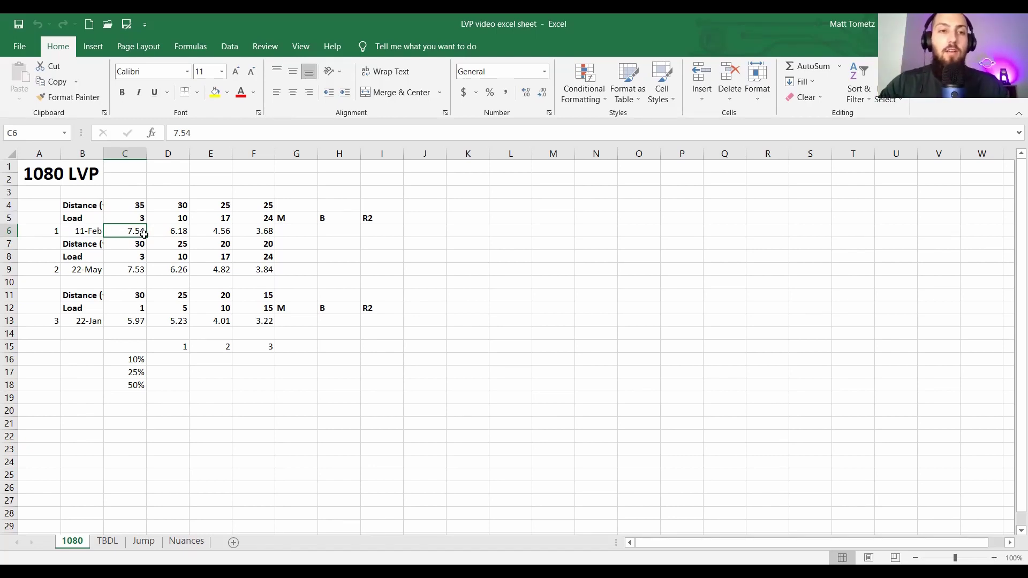
{"action": "left_click_drag", "start_coordinate": [116, 234], "coordinate": [167, 231]}
{"action": "left_click", "coordinate": [83, 206]}
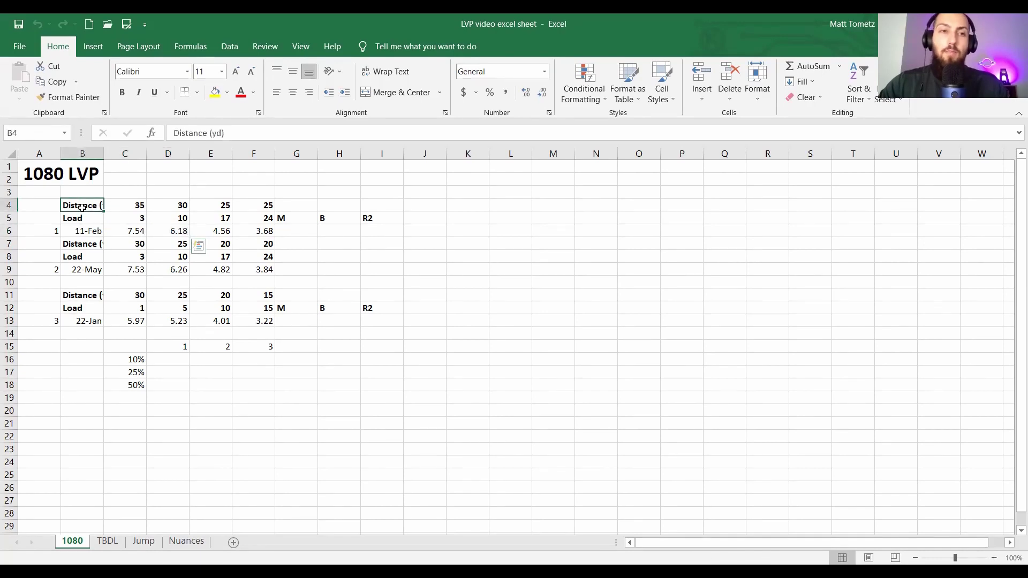
{"action": "left_click_drag", "start_coordinate": [81, 207], "coordinate": [81, 212]}
{"action": "left_click", "coordinate": [87, 208]}
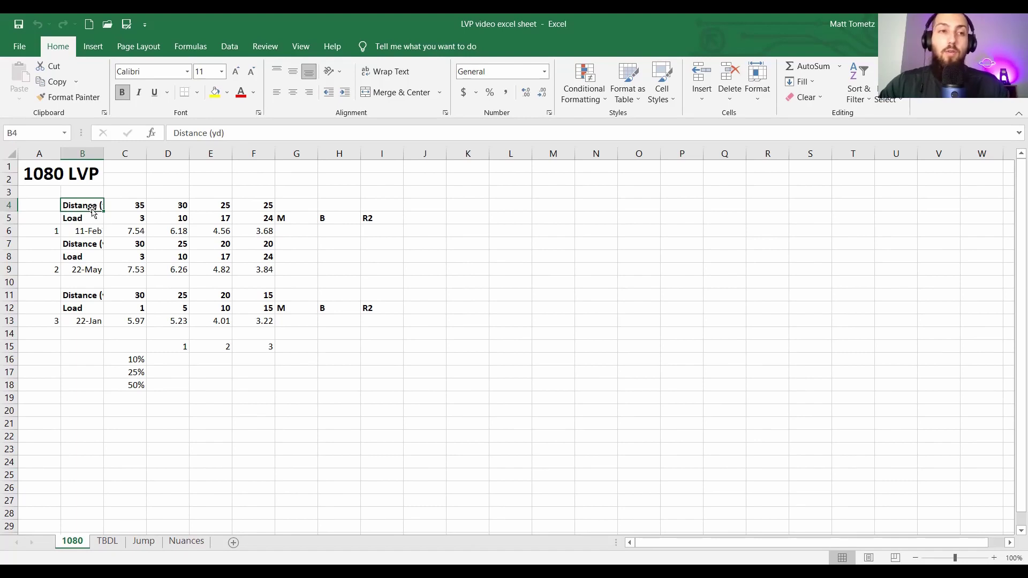
{"action": "left_click_drag", "start_coordinate": [93, 206], "coordinate": [267, 203]}
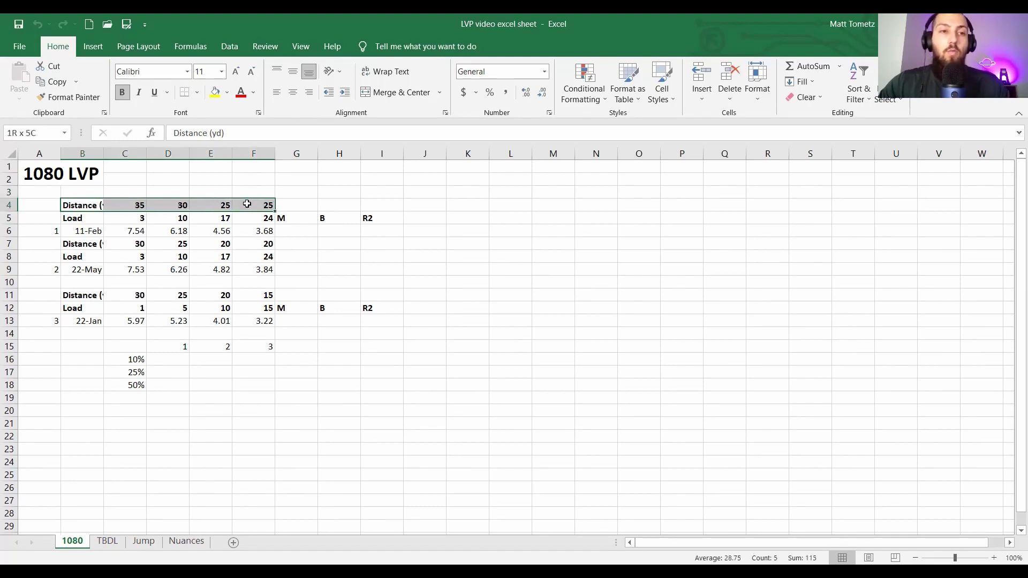
{"action": "left_click", "coordinate": [88, 204]}
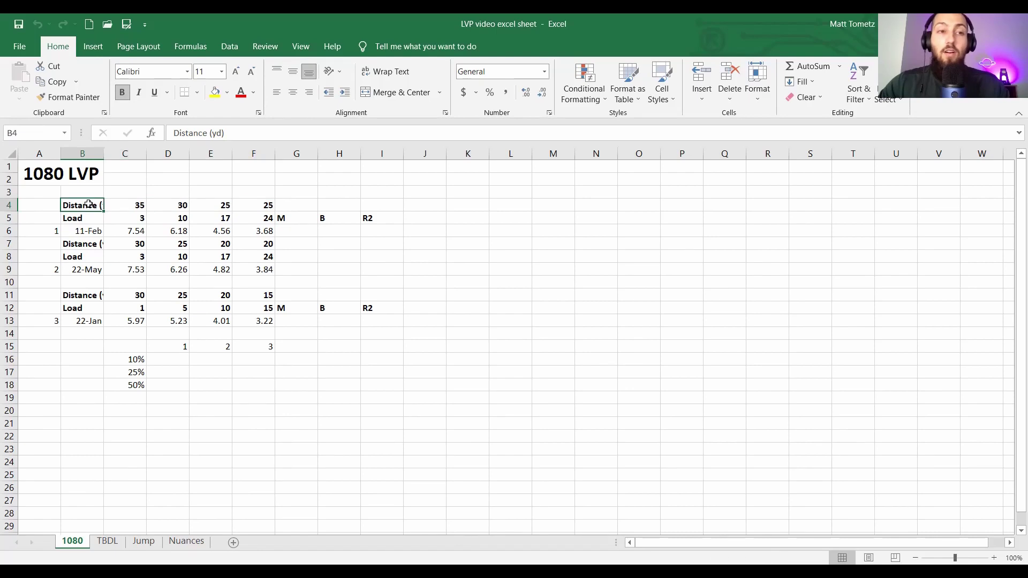
{"action": "left_click_drag", "start_coordinate": [87, 217], "coordinate": [268, 218]}
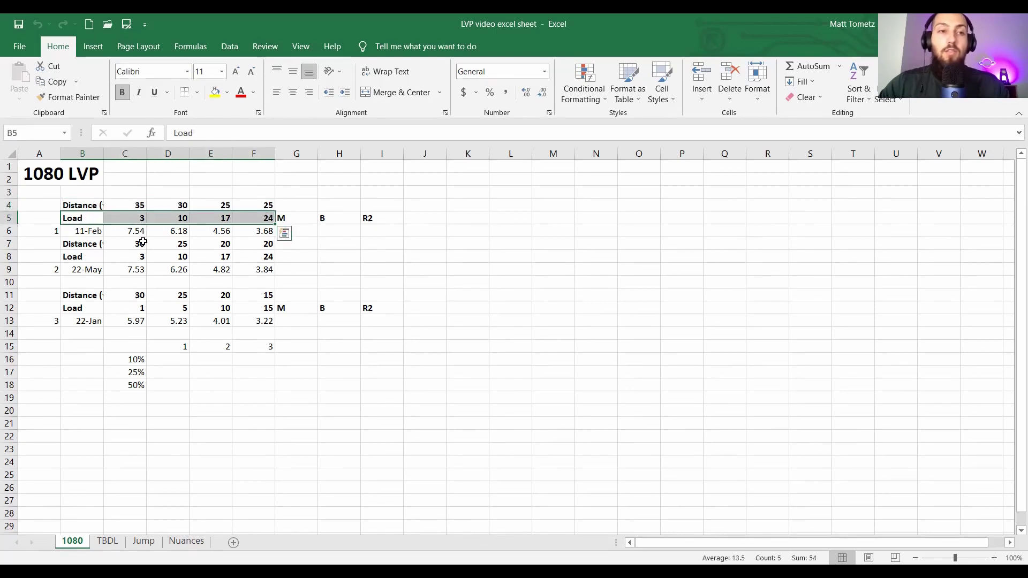
Step: Compare the numbering, test dates, distances and loads of the recorded tests, and check the M column heading
{"action": "left_click", "coordinate": [84, 235]}
{"action": "left_click", "coordinate": [51, 232]}
{"action": "left_click", "coordinate": [37, 270]}
{"action": "left_click", "coordinate": [28, 321]}
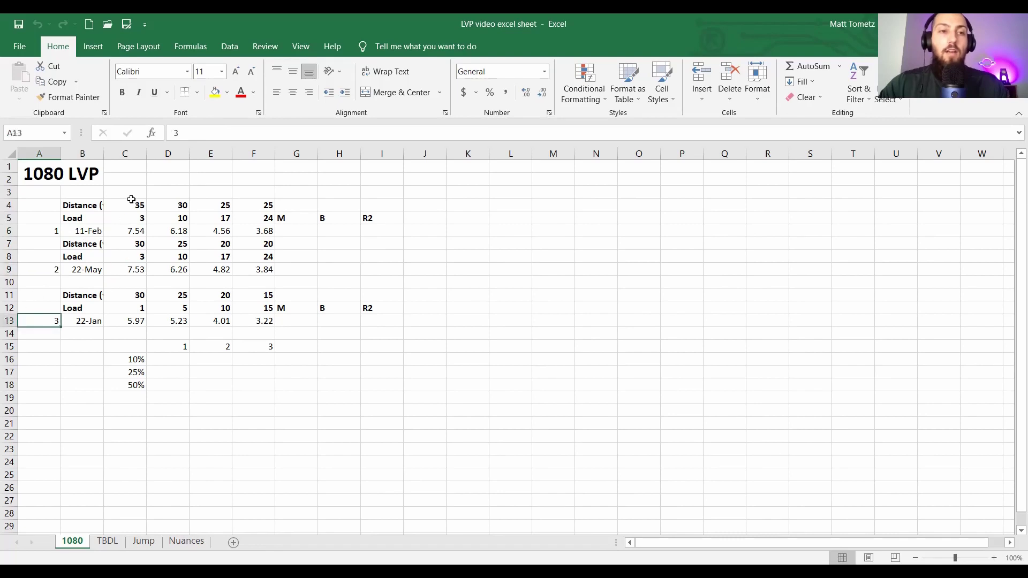
{"action": "left_click", "coordinate": [85, 231]}
{"action": "left_click", "coordinate": [80, 269]}
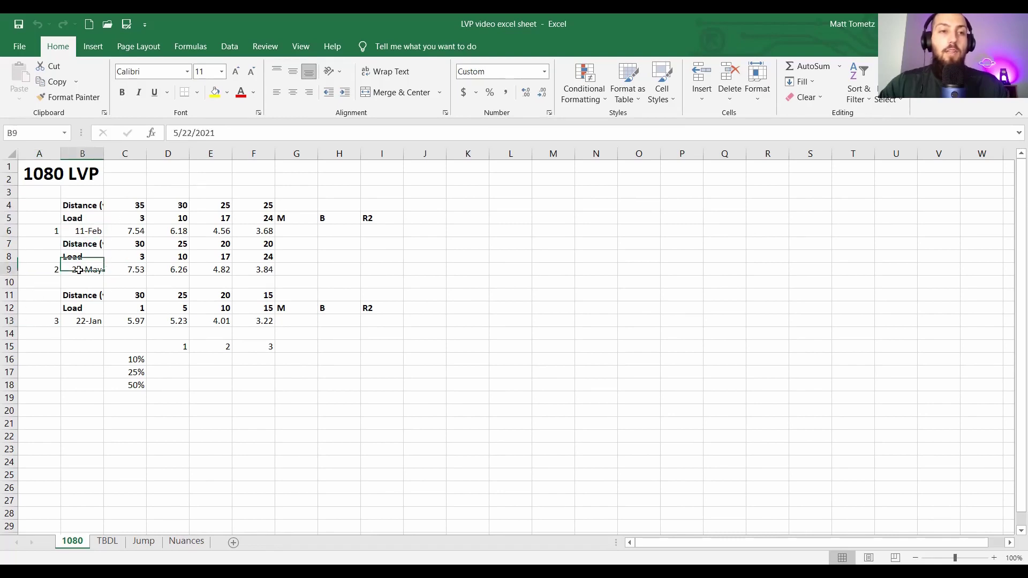
{"action": "left_click_drag", "start_coordinate": [130, 204], "coordinate": [265, 206]}
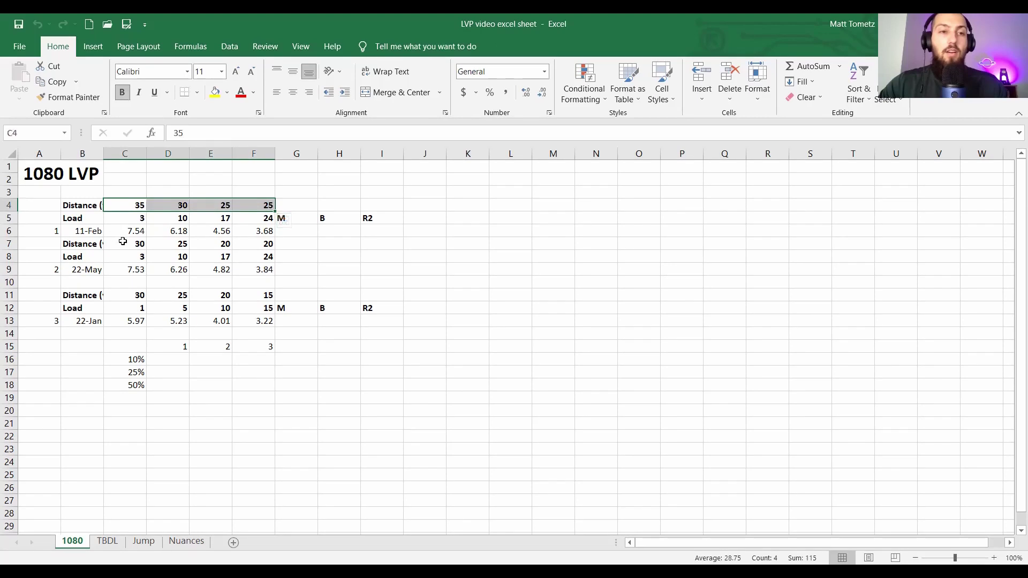
{"action": "left_click_drag", "start_coordinate": [120, 242], "coordinate": [248, 237]}
{"action": "left_click_drag", "start_coordinate": [132, 218], "coordinate": [248, 219]}
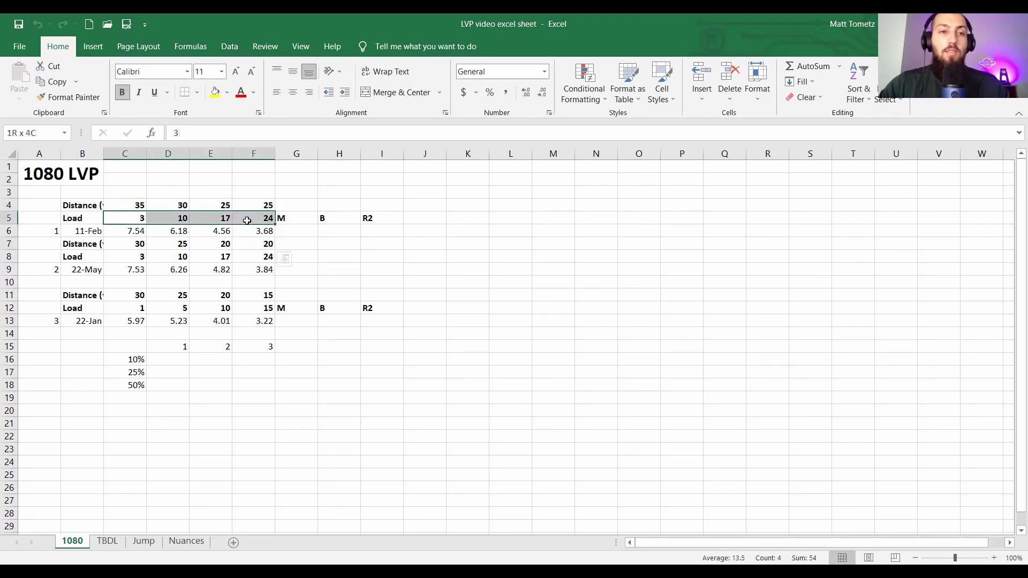
{"action": "left_click", "coordinate": [292, 222]}
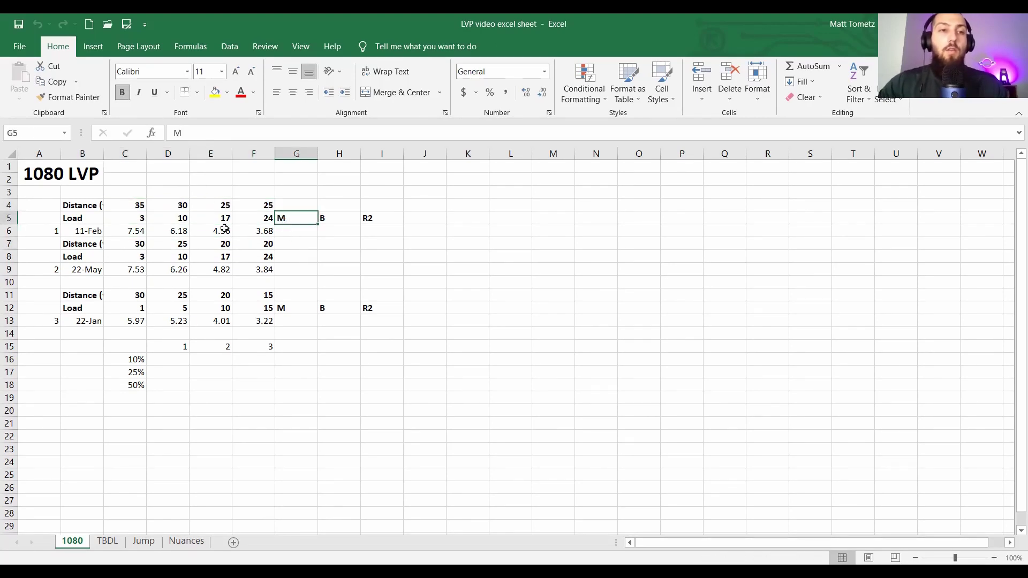
Step: Insert a scatter chart of the 11-Feb results against load from C5:F6, place it beside the data and enlarge it
{"action": "left_click_drag", "start_coordinate": [119, 220], "coordinate": [255, 229]}
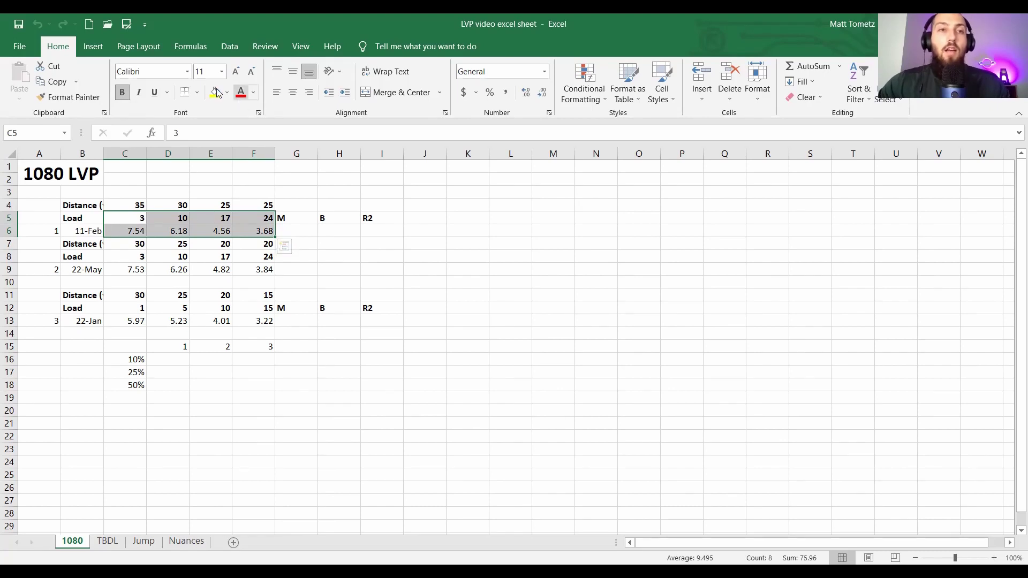
{"action": "left_click", "coordinate": [93, 47]}
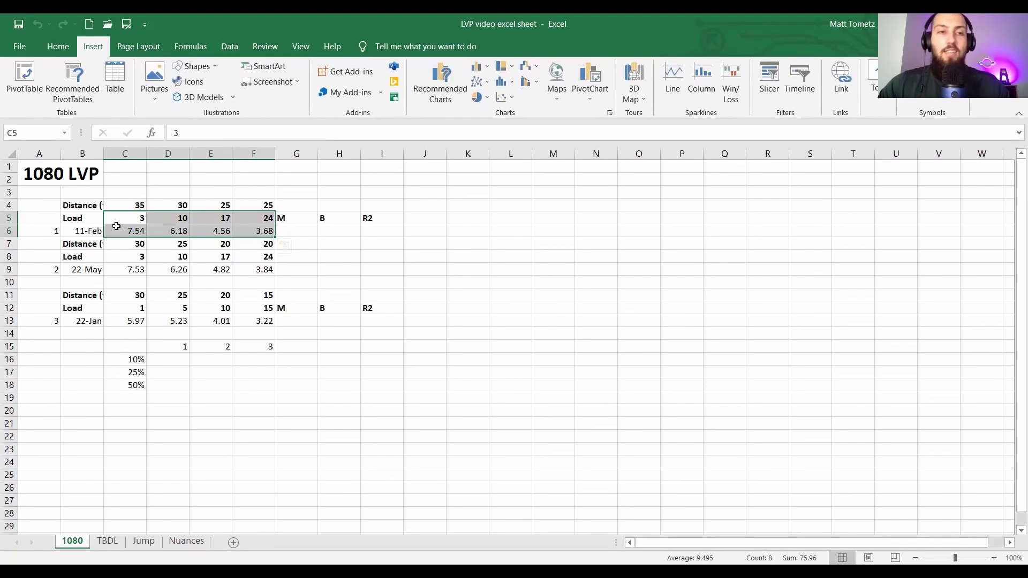
{"action": "left_click", "coordinate": [508, 104]}
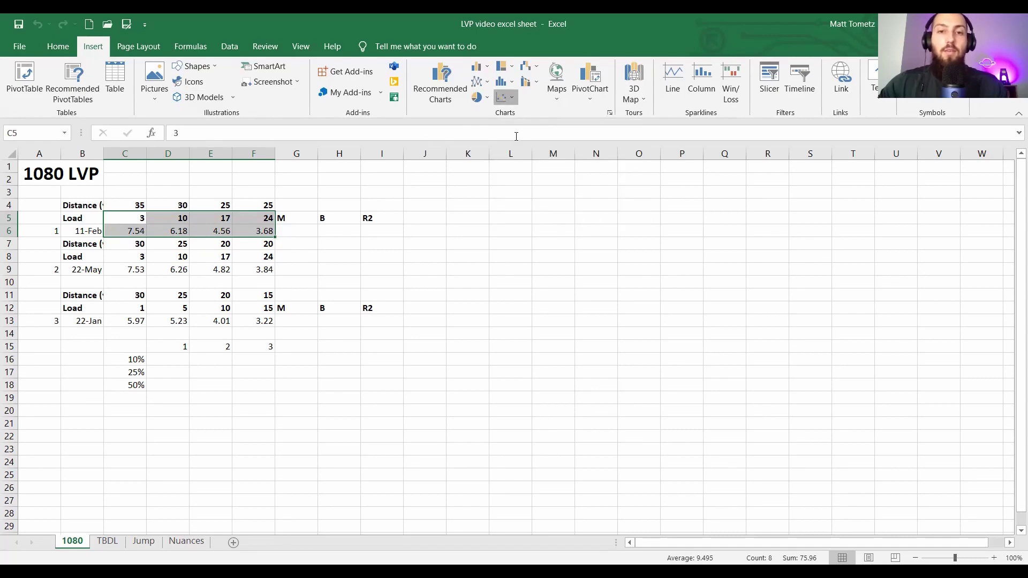
{"action": "left_click_drag", "start_coordinate": [588, 264], "coordinate": [652, 209]}
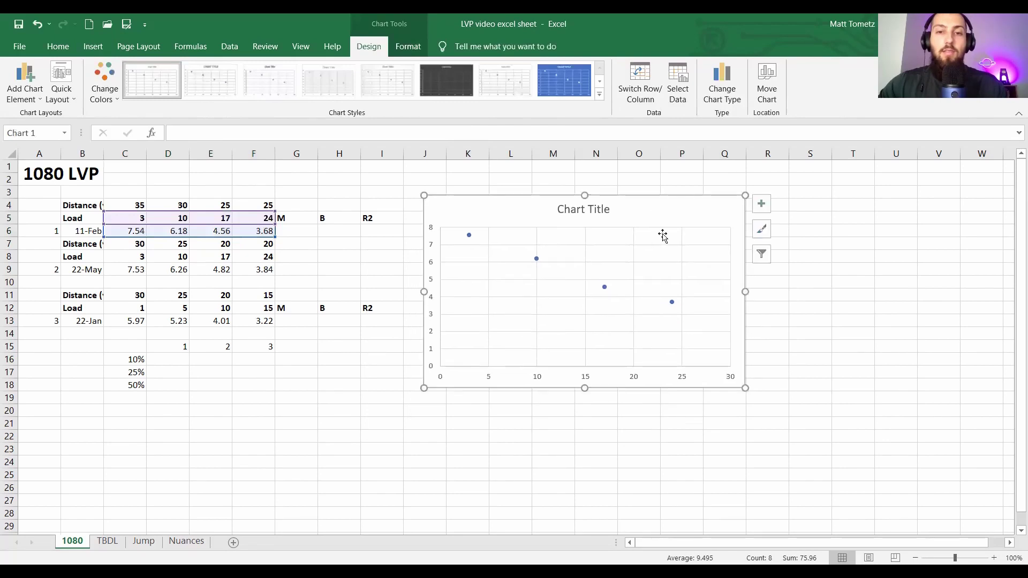
{"action": "left_click_drag", "start_coordinate": [751, 393], "coordinate": [834, 457]}
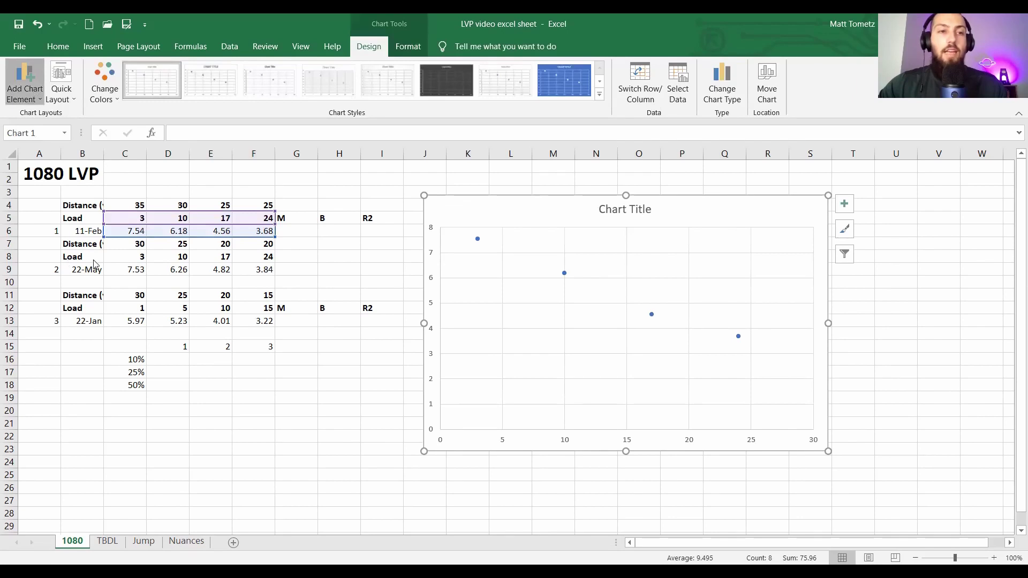
Step: Add a linear trendline to the scatter chart and open its formatting options
{"action": "mouse_move", "coordinate": [92, 260]}
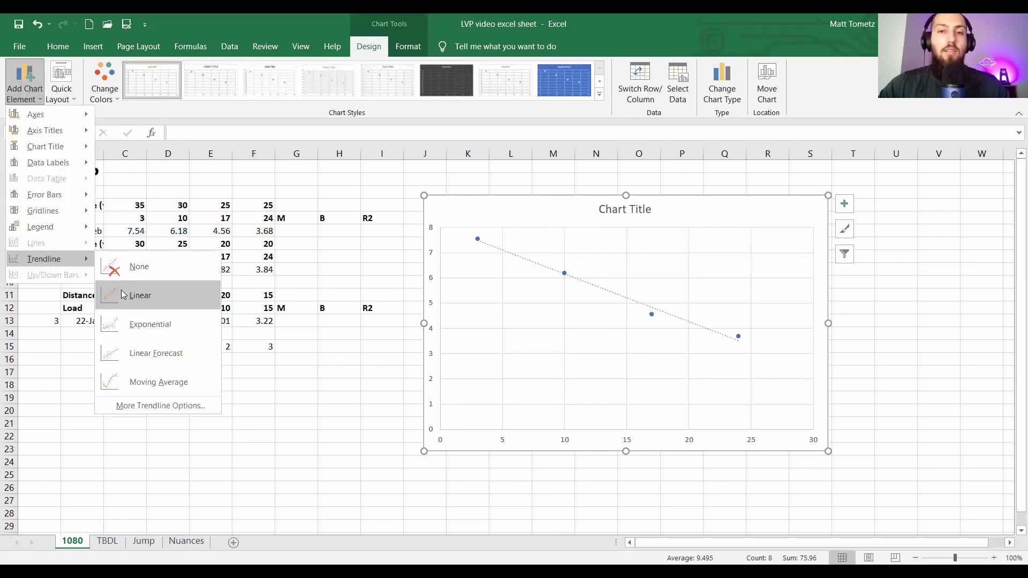
{"action": "left_click", "coordinate": [122, 295]}
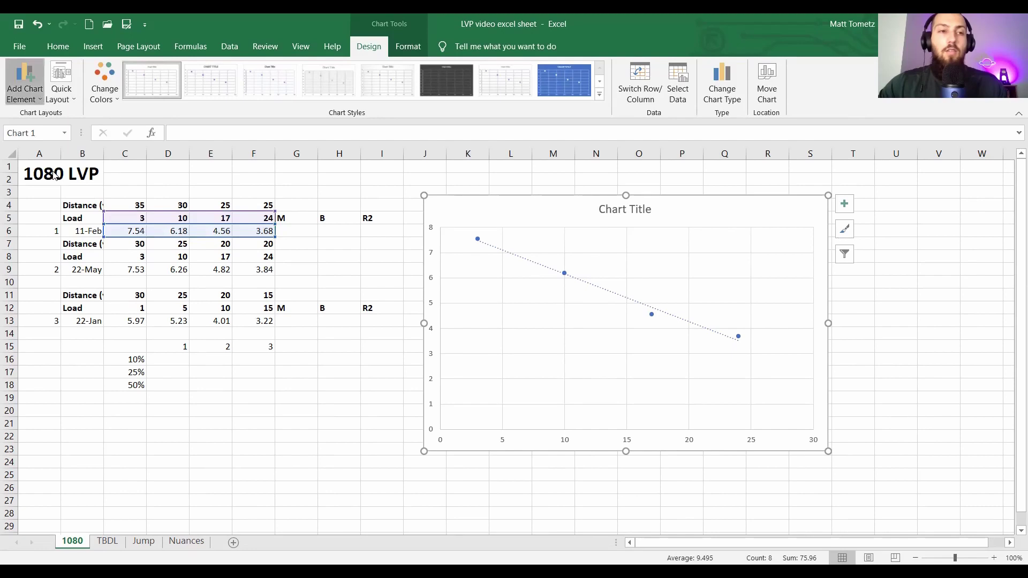
{"action": "left_click", "coordinate": [25, 86]}
{"action": "mouse_move", "coordinate": [59, 260]}
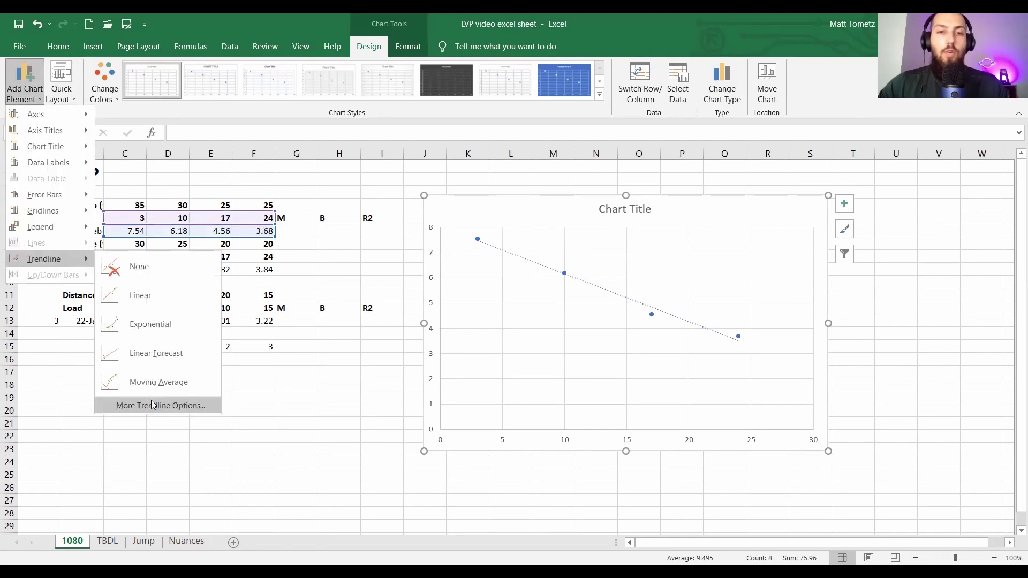
{"action": "left_click", "coordinate": [152, 405]}
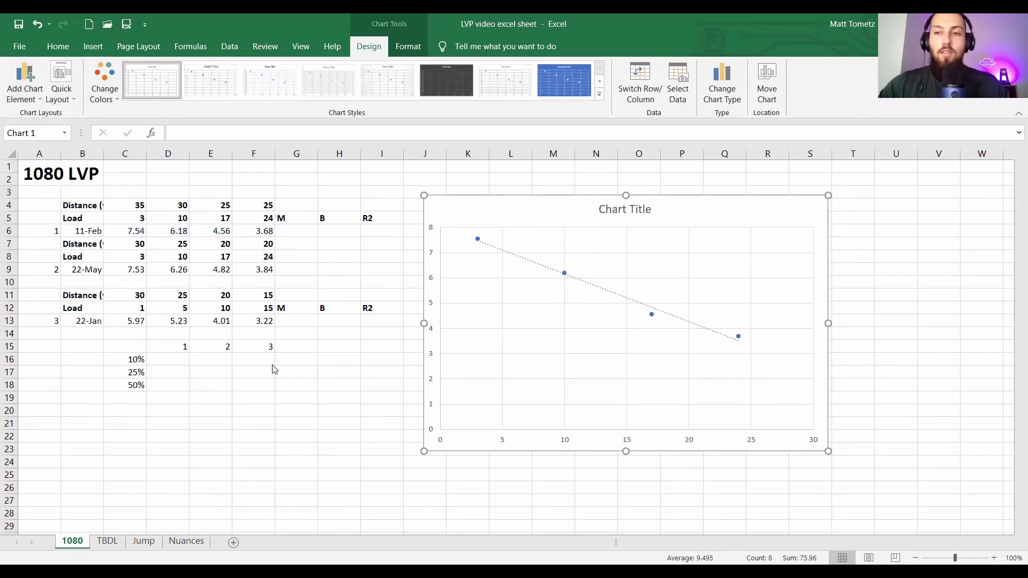
{"action": "left_click_drag", "start_coordinate": [778, 207], "coordinate": [765, 202]}
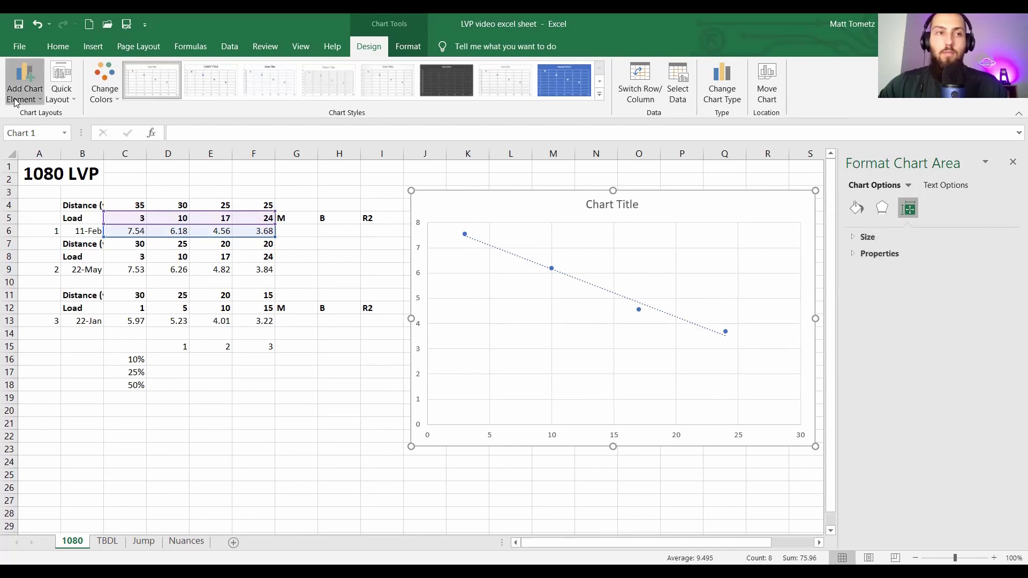
{"action": "left_click", "coordinate": [24, 81]}
{"action": "mouse_move", "coordinate": [41, 262]}
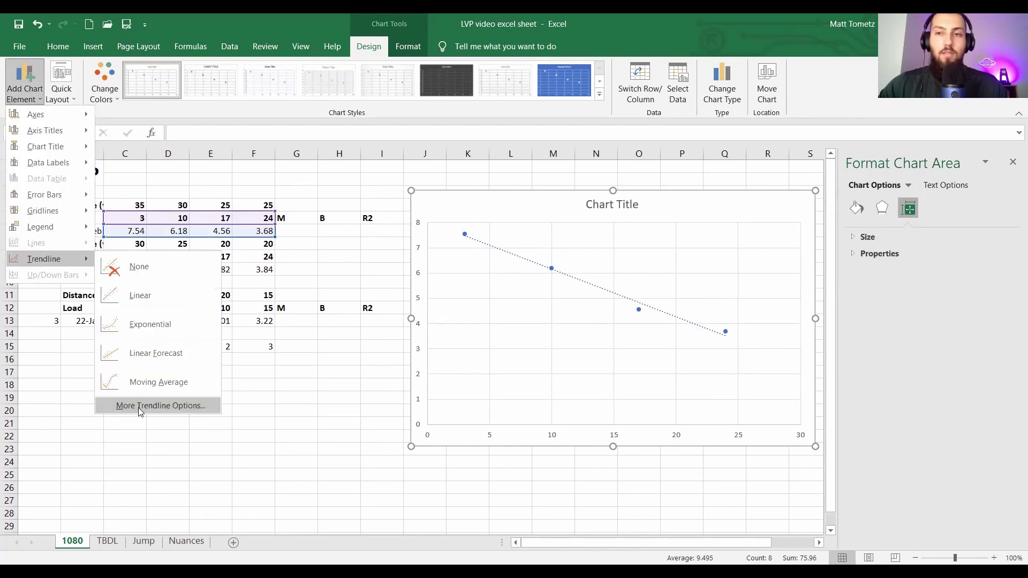
{"action": "left_click", "coordinate": [144, 405]}
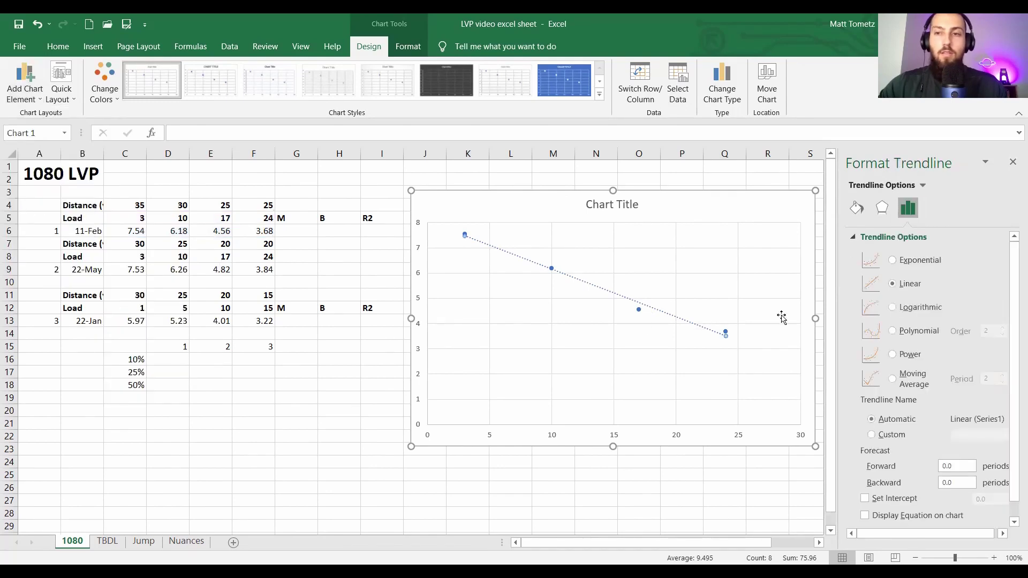
Step: Display the trendline's equation on the chart and move the equation label away from the line's end
{"action": "left_click", "coordinate": [589, 281]}
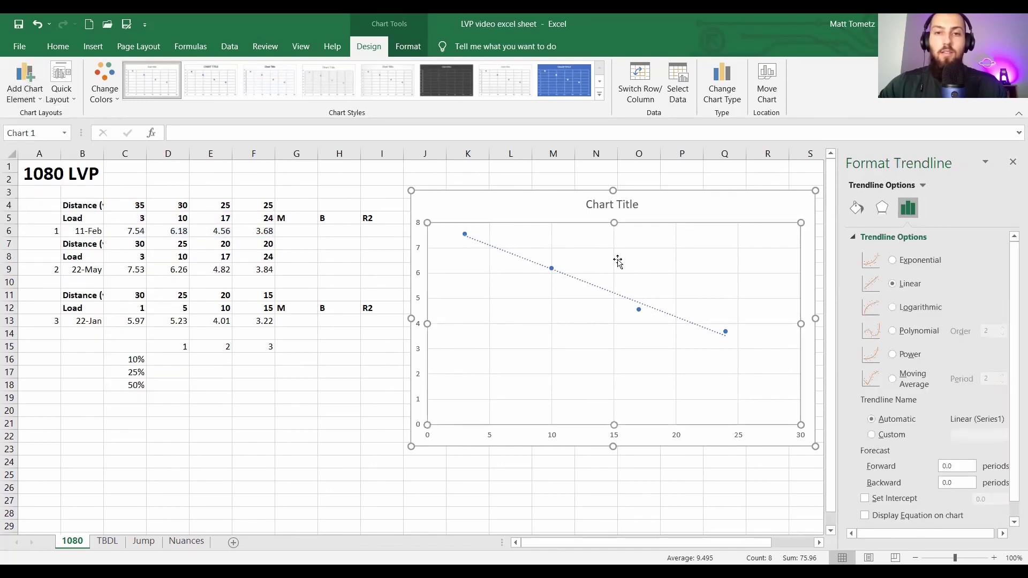
{"action": "left_click", "coordinate": [587, 285]}
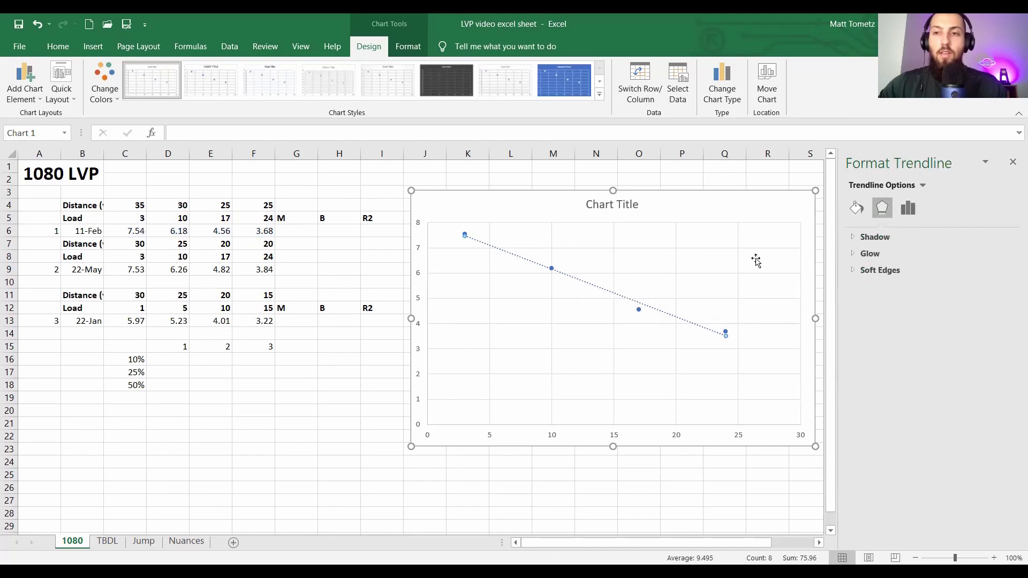
{"action": "left_click", "coordinate": [907, 210]}
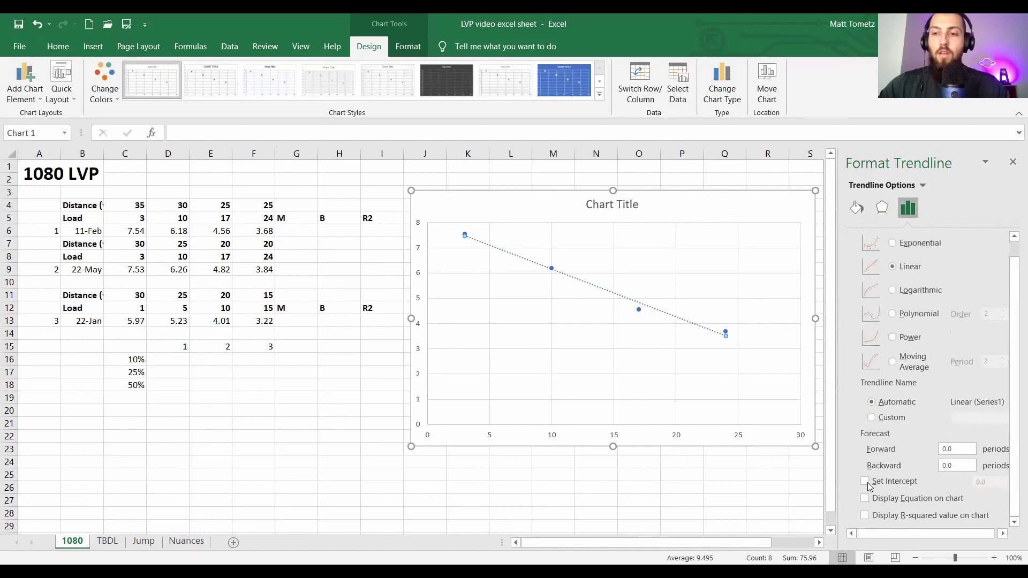
{"action": "left_click", "coordinate": [866, 498]}
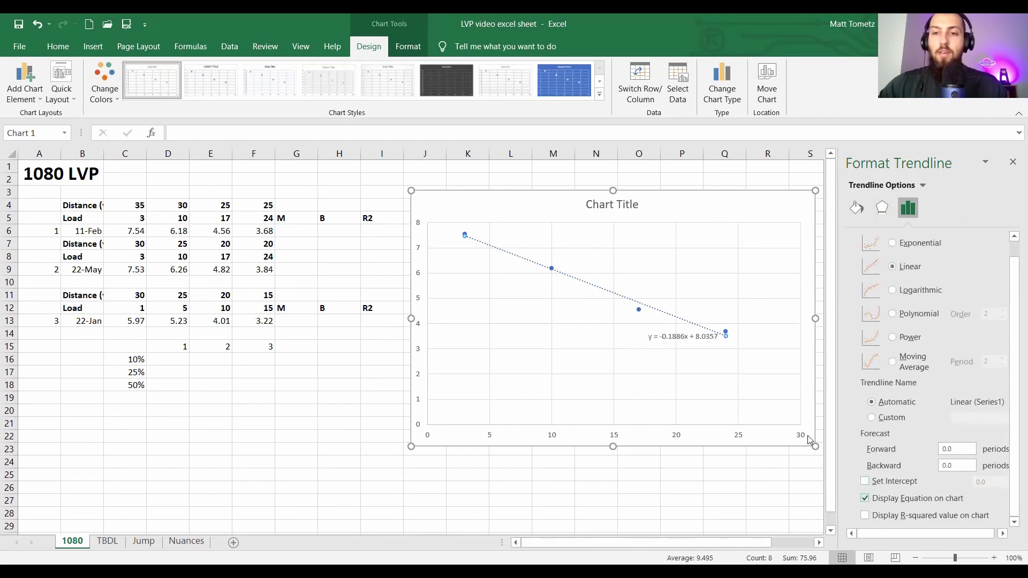
{"action": "left_click", "coordinate": [684, 336]}
{"action": "left_click_drag", "start_coordinate": [684, 336], "coordinate": [638, 336]}
Step: Display the trendline's R-squared value on the chart
{"action": "left_click", "coordinate": [933, 208]}
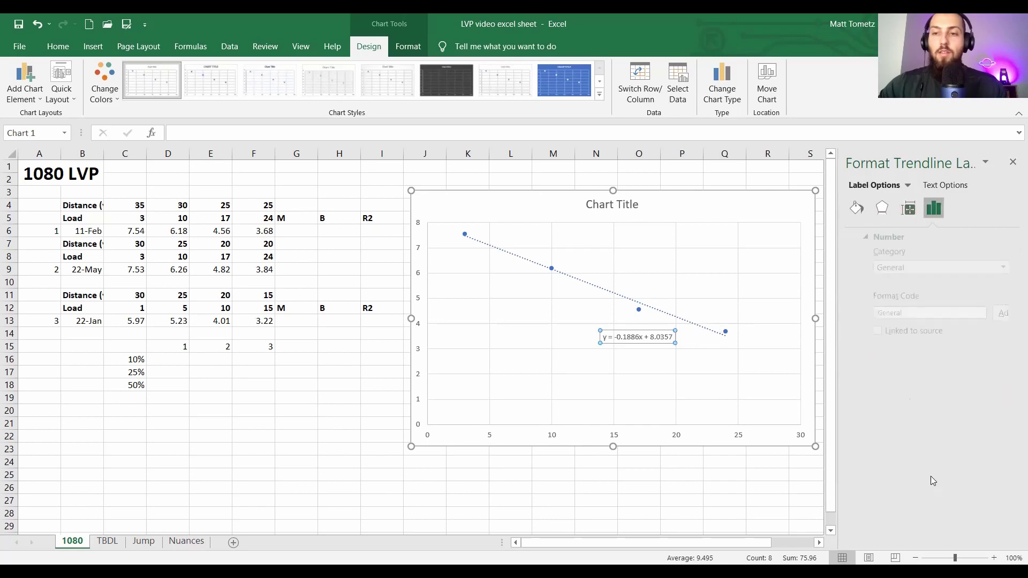
{"action": "left_click", "coordinate": [661, 311]}
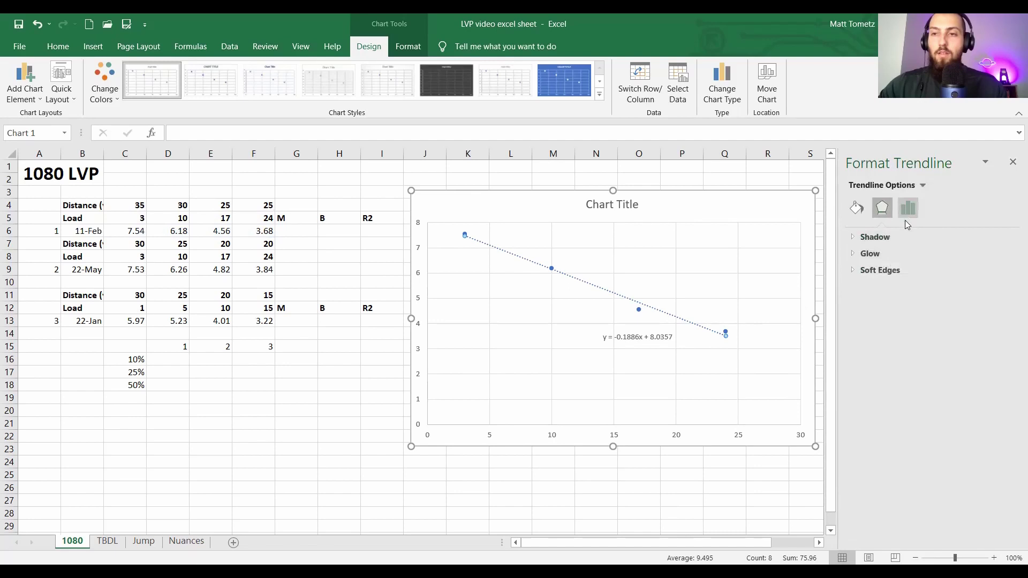
{"action": "left_click", "coordinate": [906, 215]}
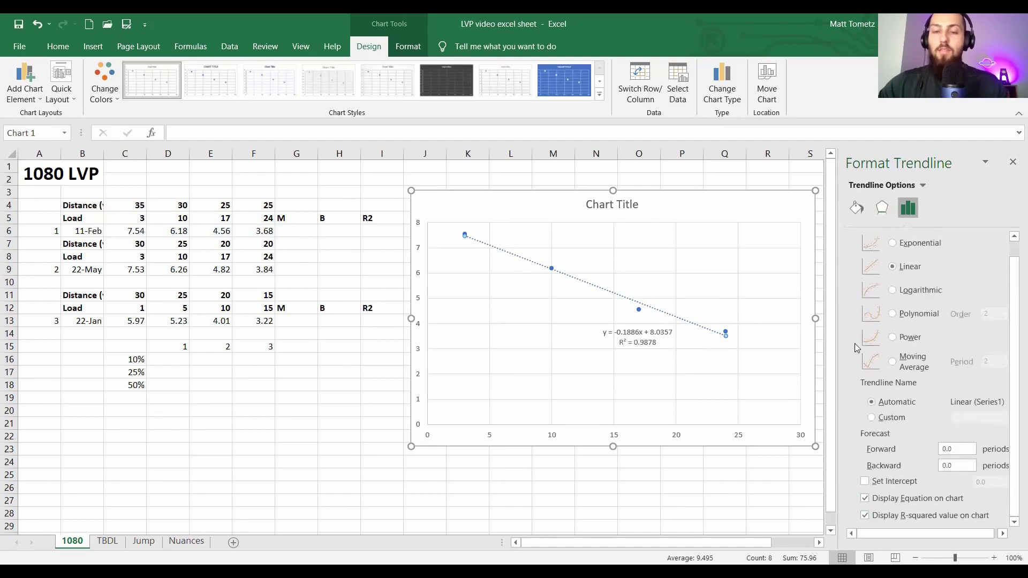
{"action": "left_click", "coordinate": [750, 212]}
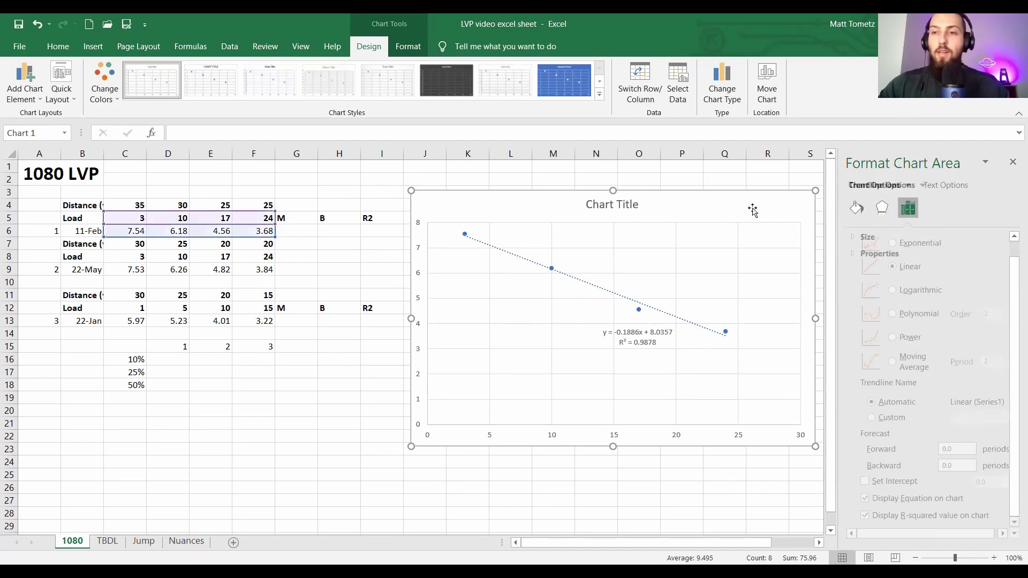
Step: Set the chart's horizontal axis maximum to 25
{"action": "left_click", "coordinate": [616, 434]}
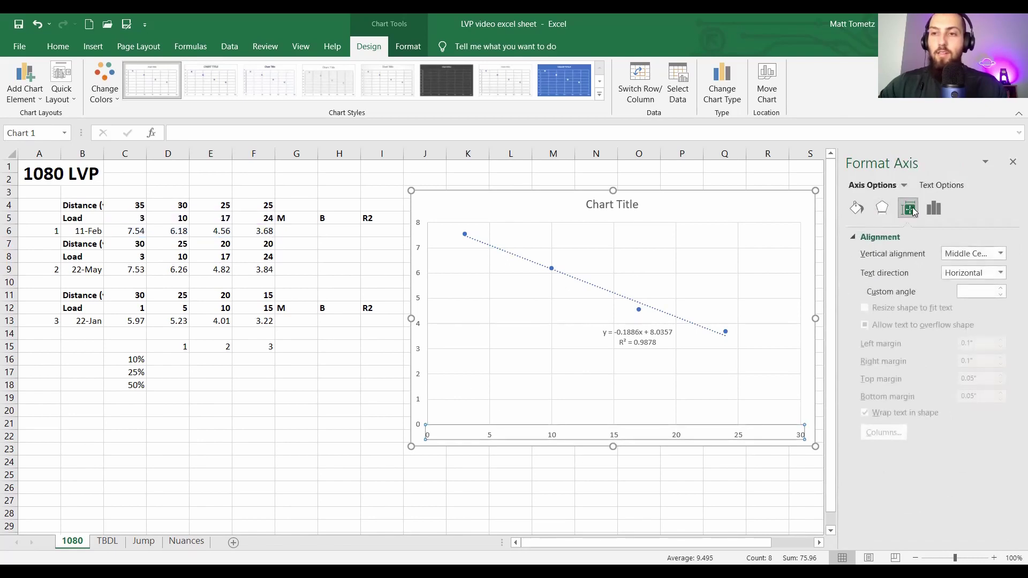
{"action": "left_click", "coordinate": [934, 208]}
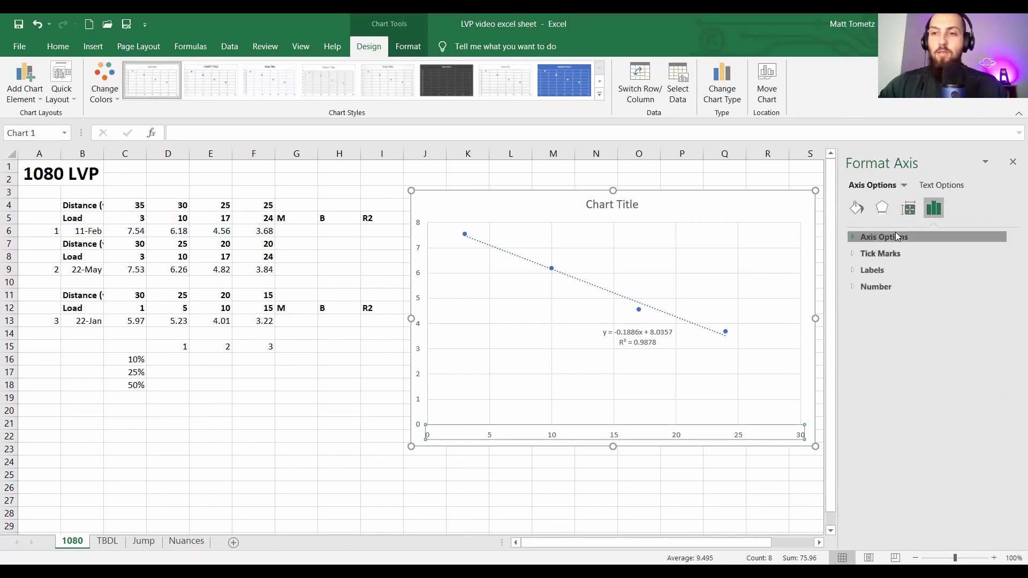
{"action": "left_click", "coordinate": [942, 236]}
{"action": "double_click", "coordinate": [946, 286]}
{"action": "type", "text": "25"}
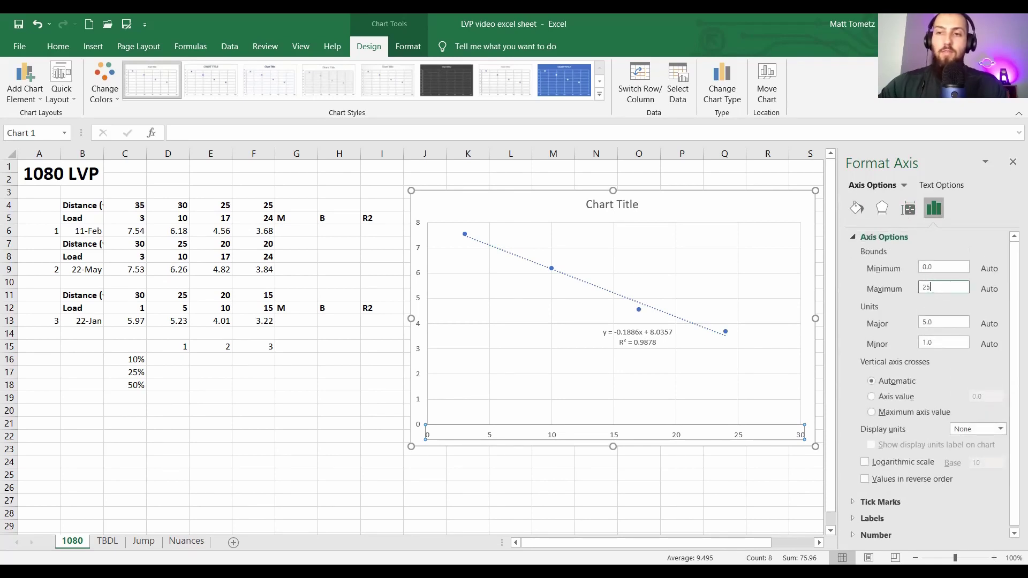
{"action": "key", "text": "Return"}
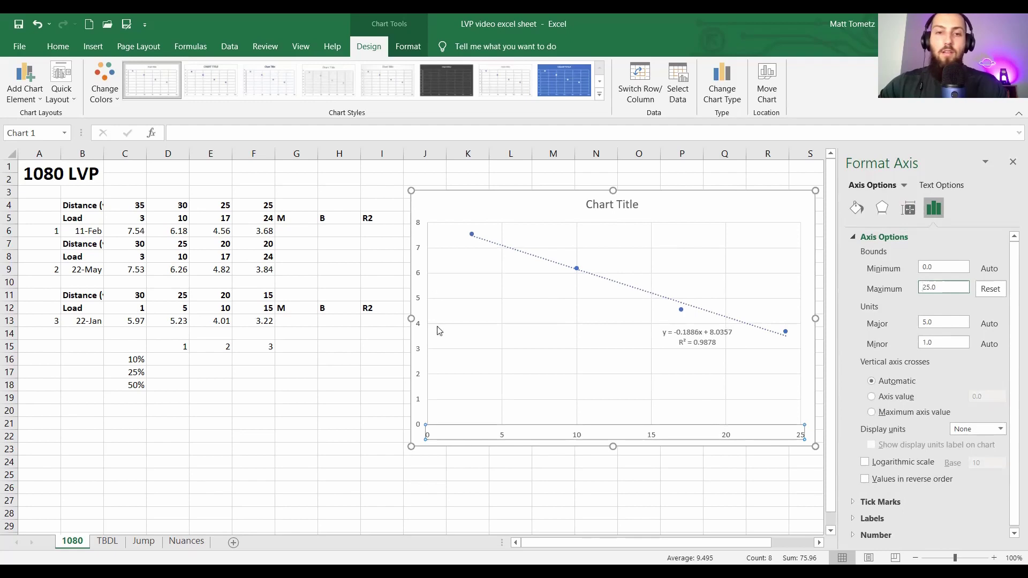
Step: Set the chart's vertical axis minimum to 3
{"action": "left_click", "coordinate": [418, 349]}
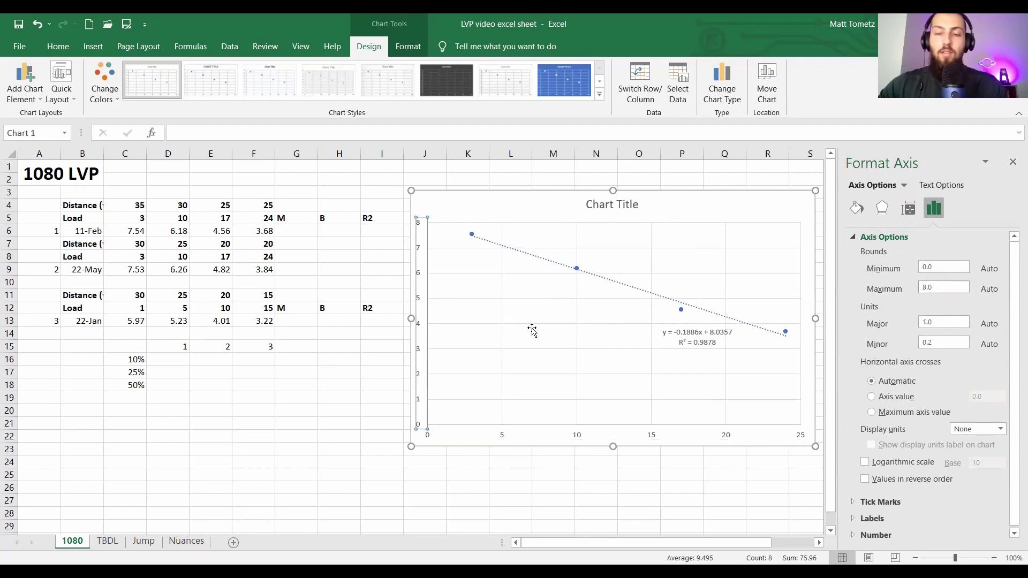
{"action": "left_click", "coordinate": [935, 266]}
{"action": "key", "text": "BackSpace"}
{"action": "type", "text": "3"}
{"action": "key", "text": "Return"}
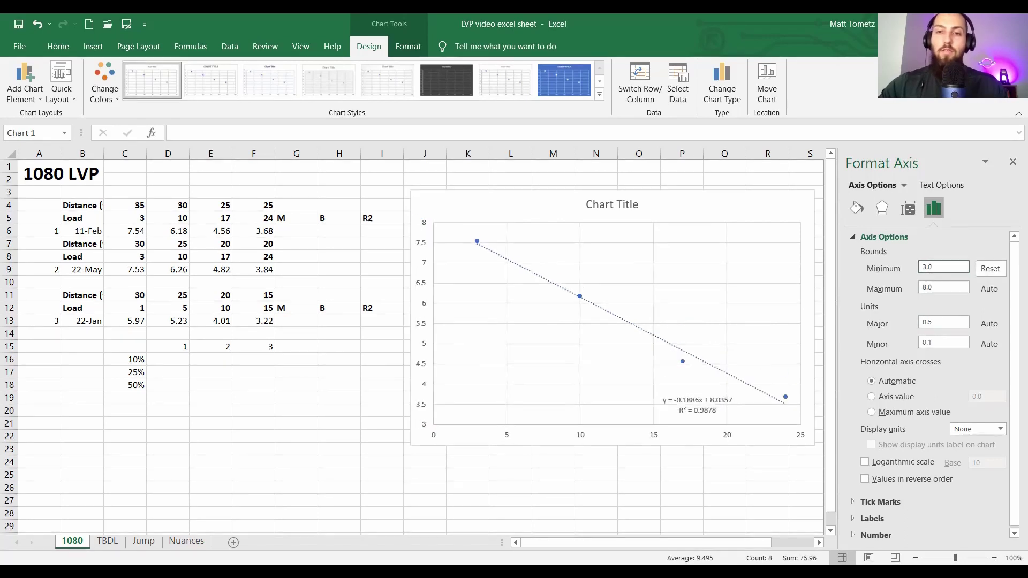
Step: Move the trendline equation and R-squared label into the empty area above the trendline
{"action": "left_click", "coordinate": [693, 397]}
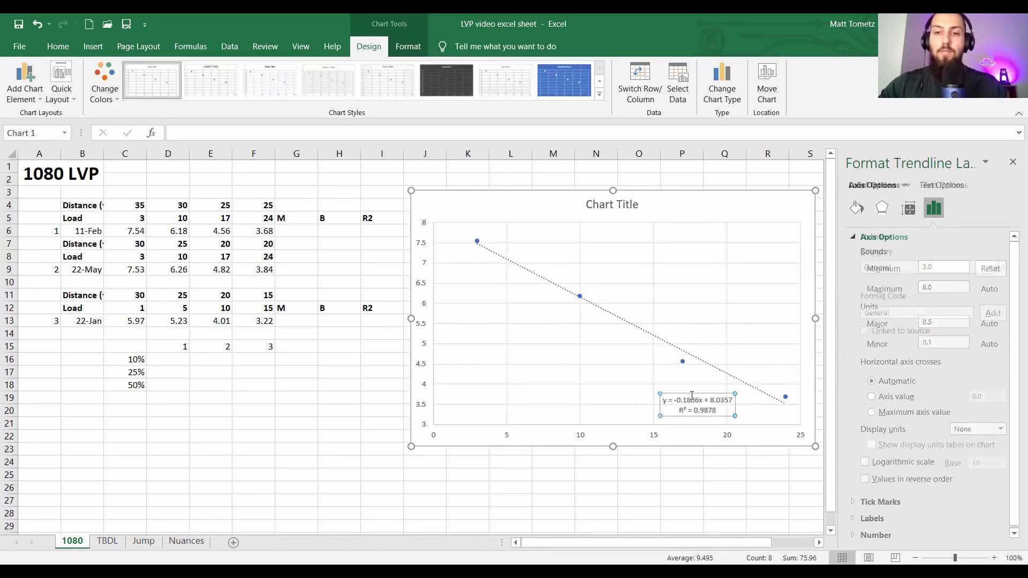
{"action": "left_click_drag", "start_coordinate": [693, 396], "coordinate": [696, 314]}
{"action": "left_click_drag", "start_coordinate": [690, 265], "coordinate": [690, 263]}
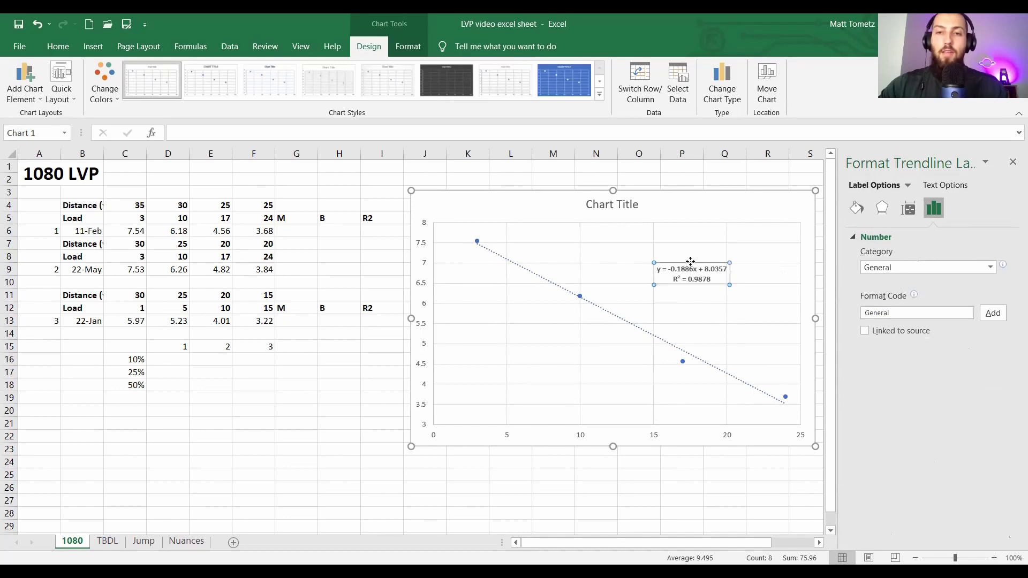
Step: Enlarge the text of the whole chart to font size 18
{"action": "left_click", "coordinate": [485, 216]}
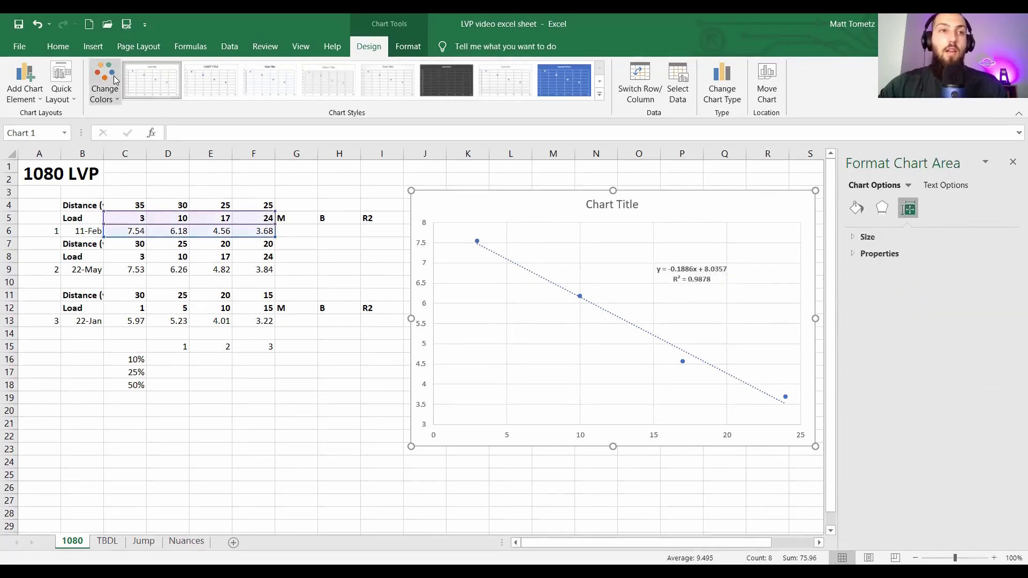
{"action": "left_click", "coordinate": [58, 46]}
{"action": "left_click", "coordinate": [238, 73]}
{"action": "left_click", "coordinate": [238, 73]}
{"action": "left_click", "coordinate": [237, 73]}
{"action": "left_click", "coordinate": [238, 73]}
{"action": "left_click", "coordinate": [237, 73]}
Step: Change the chart title to "1080 LVP" followed by the athlete's first name and "5/11"
{"action": "left_click", "coordinate": [644, 209]}
{"action": "left_click", "coordinate": [644, 209]}
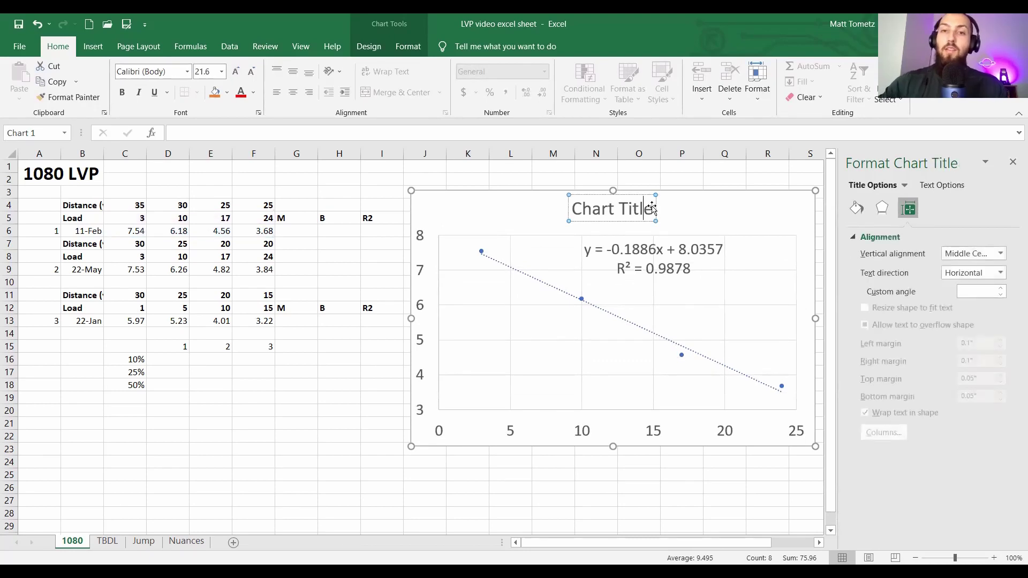
{"action": "key", "text": "ctrl+a"}
{"action": "key", "text": "BackSpace"}
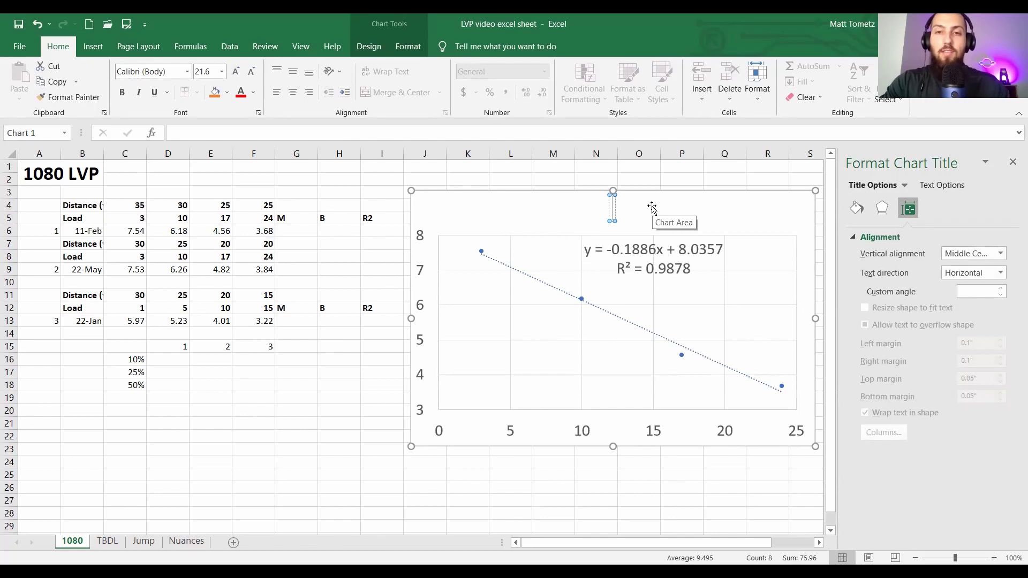
{"action": "type", "text": "1080 LVP"}
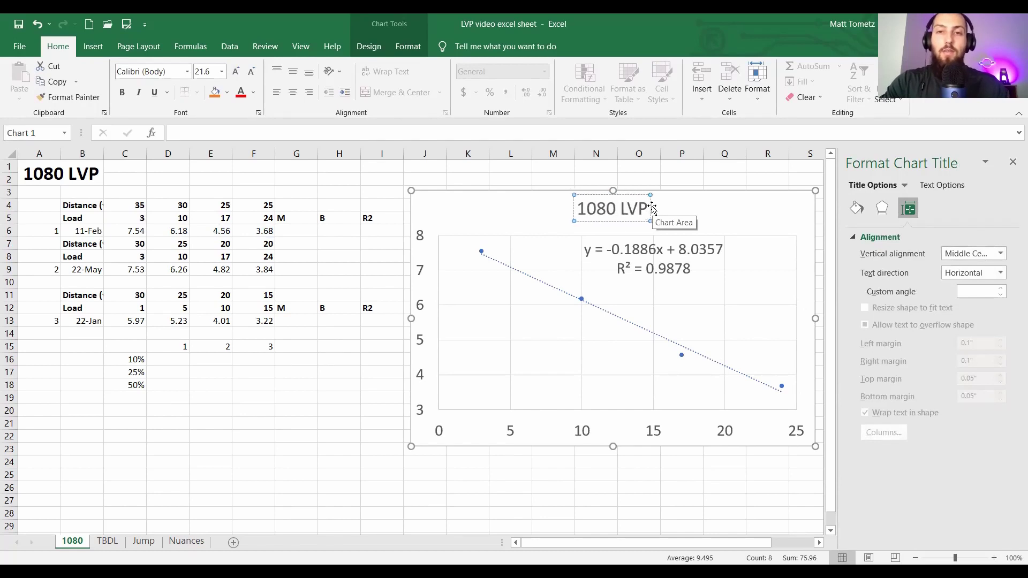
{"action": "type", "text": " Matt 5/11"}
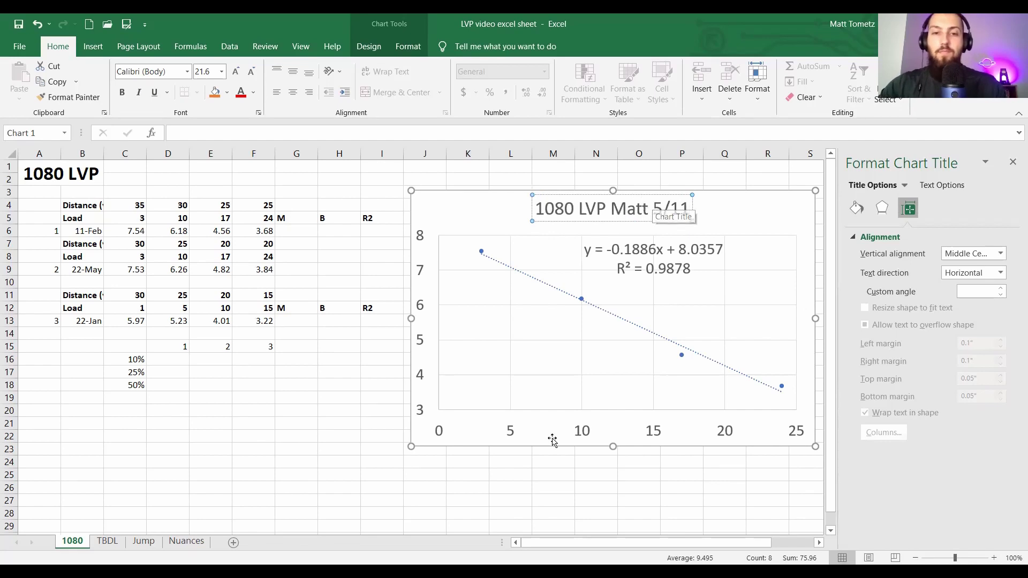
{"action": "left_click", "coordinate": [477, 218]}
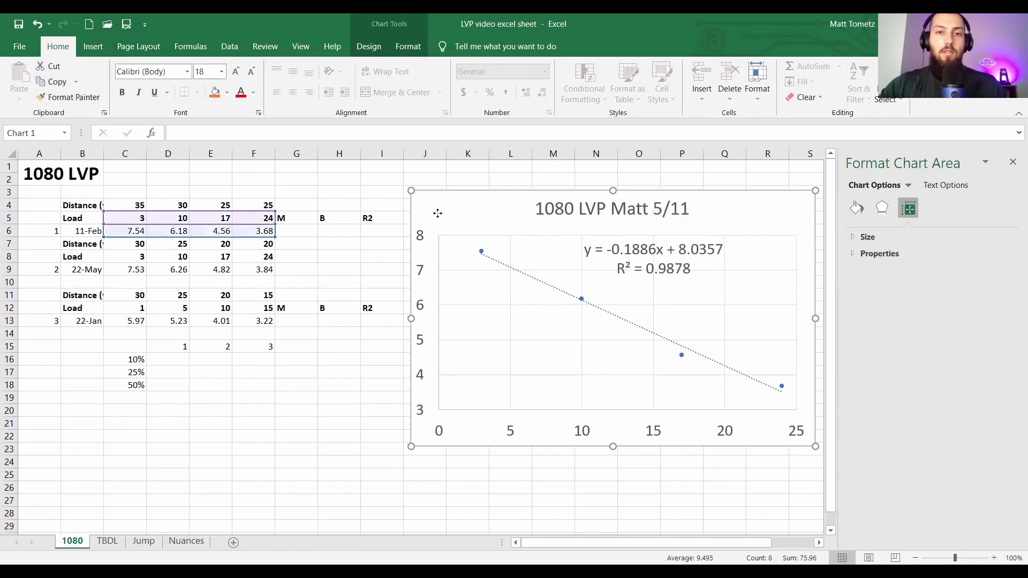
Step: Add horizontal and vertical axis titles to the chart
{"action": "left_click", "coordinate": [369, 47]}
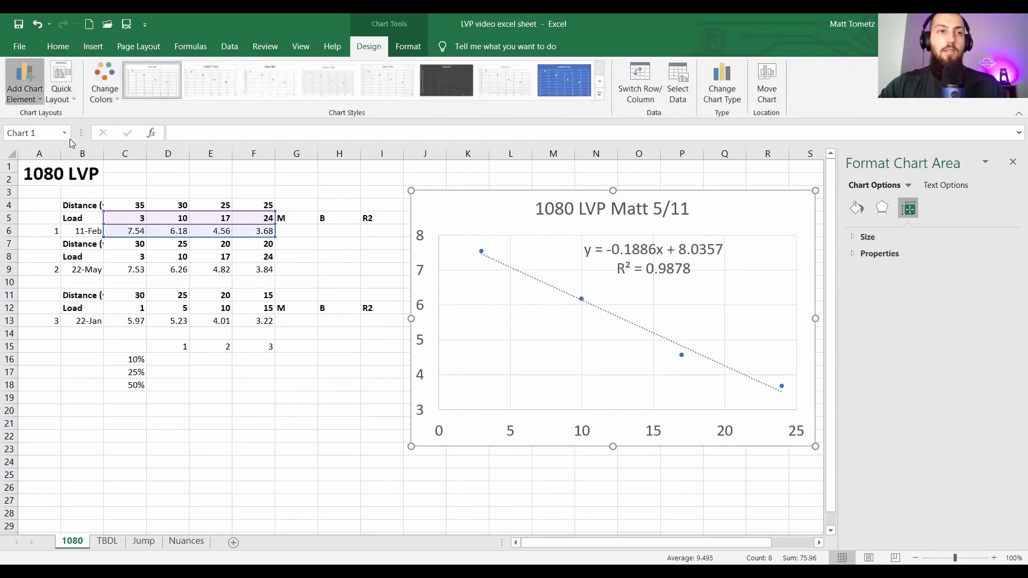
{"action": "left_click", "coordinate": [25, 85]}
{"action": "mouse_move", "coordinate": [45, 130]}
{"action": "left_click", "coordinate": [41, 95]}
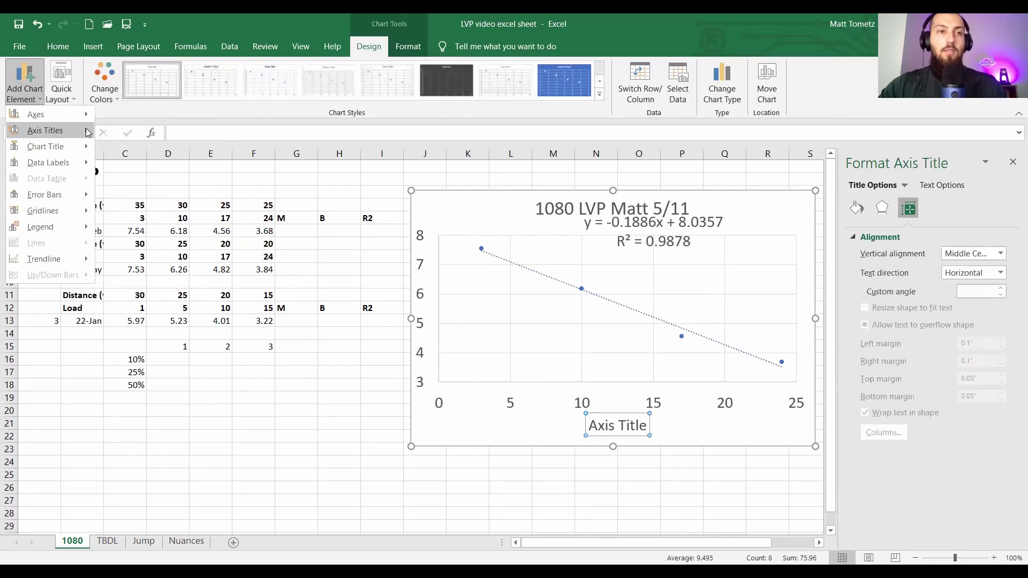
Step: Replace the horizontal axis title's placeholder text with "Load (kg)"
{"action": "left_click", "coordinate": [628, 424]}
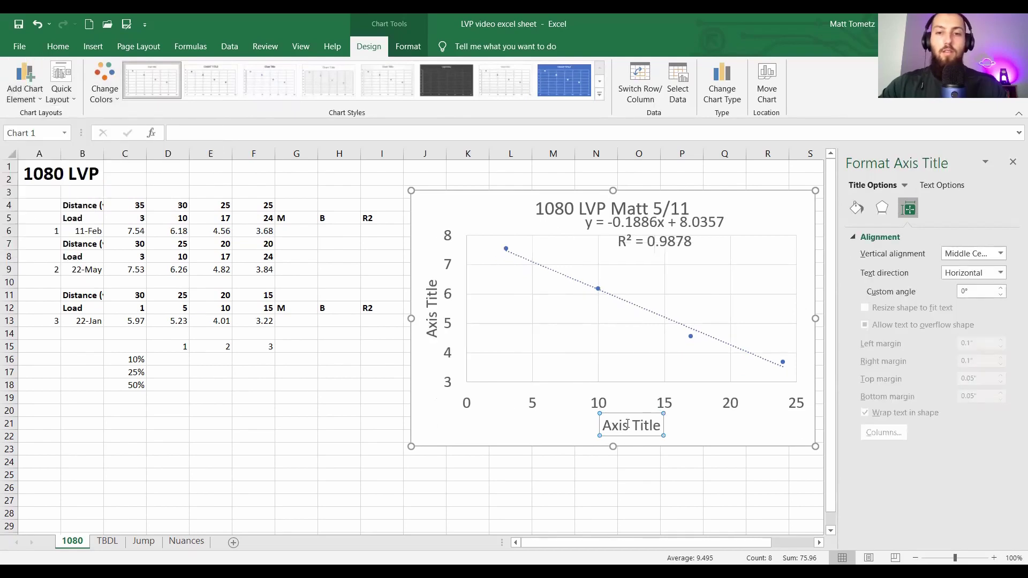
{"action": "left_click", "coordinate": [629, 427]}
{"action": "key", "text": "BackSpace"}
{"action": "key", "text": "BackSpace"}
{"action": "key", "text": "BackSpace"}
{"action": "key", "text": "BackSpace"}
{"action": "key", "text": "BackSpace"}
{"action": "key", "text": "Delete"}
{"action": "key", "text": "Delete"}
{"action": "key", "text": "Delete"}
{"action": "key", "text": "Delete"}
{"action": "key", "text": "Delete"}
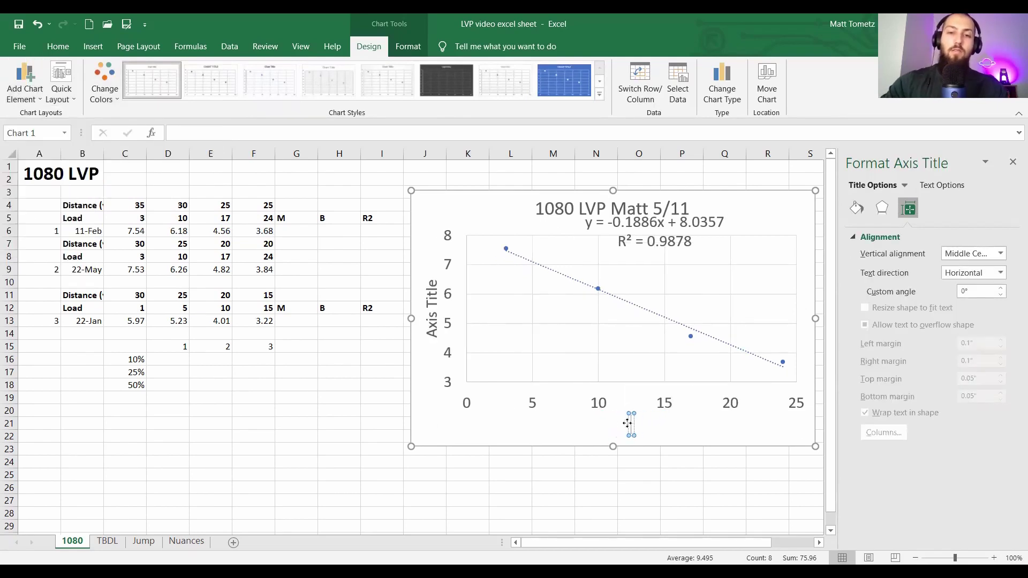
{"action": "type", "text": "Load (kg)"}
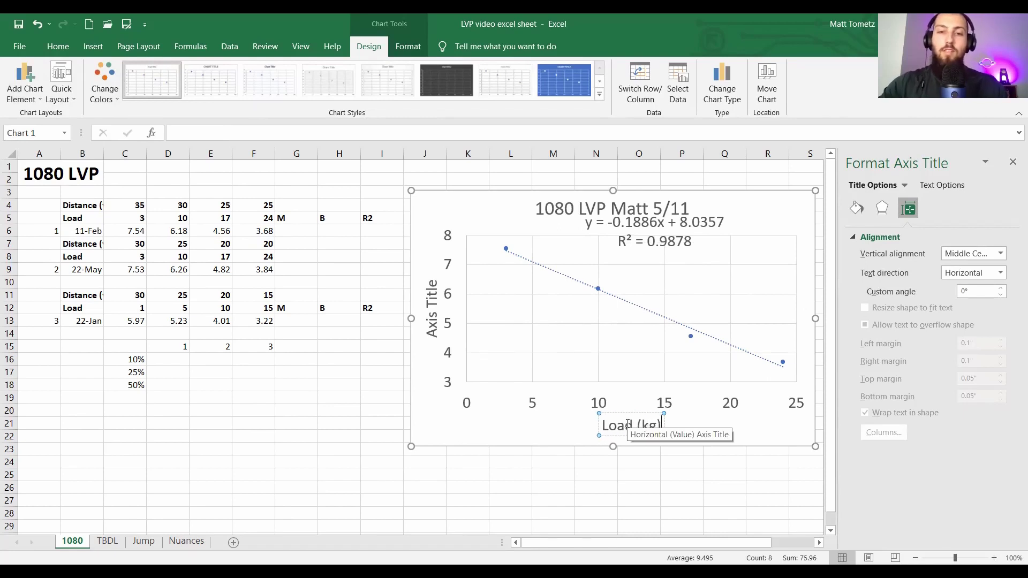
Step: Label the vertical axis "Velcoity (5m, m/s)" and move the trendline equation clear of the chart title
{"action": "left_click", "coordinate": [431, 303]}
{"action": "left_click", "coordinate": [431, 296]}
{"action": "key", "text": "BackSpace"}
{"action": "key", "text": "BackSpace"}
{"action": "key", "text": "BackSpace"}
{"action": "key", "text": "BackSpace"}
{"action": "key", "text": "BackSpace"}
{"action": "key", "text": "BackSpace"}
{"action": "key", "text": "Delete"}
{"action": "key", "text": "Delete"}
{"action": "key", "text": "Delete"}
{"action": "key", "text": "Delete"}
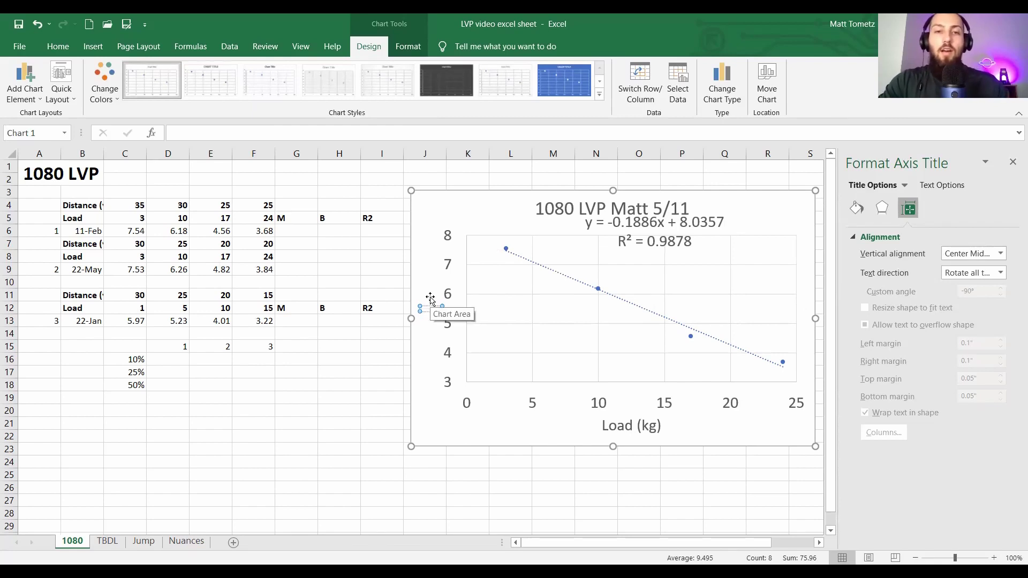
{"action": "type", "text": "s"}
{"action": "type", "text": "elocity"}
{"action": "type", "text": " (m"}
{"action": "type", "text": "m, m/s)"}
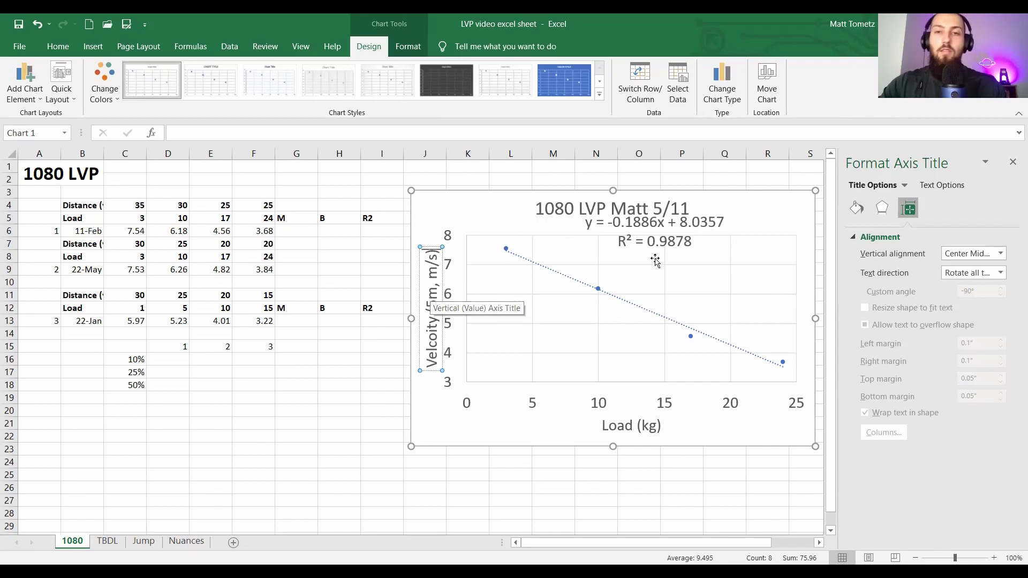
{"action": "left_click", "coordinate": [700, 249]}
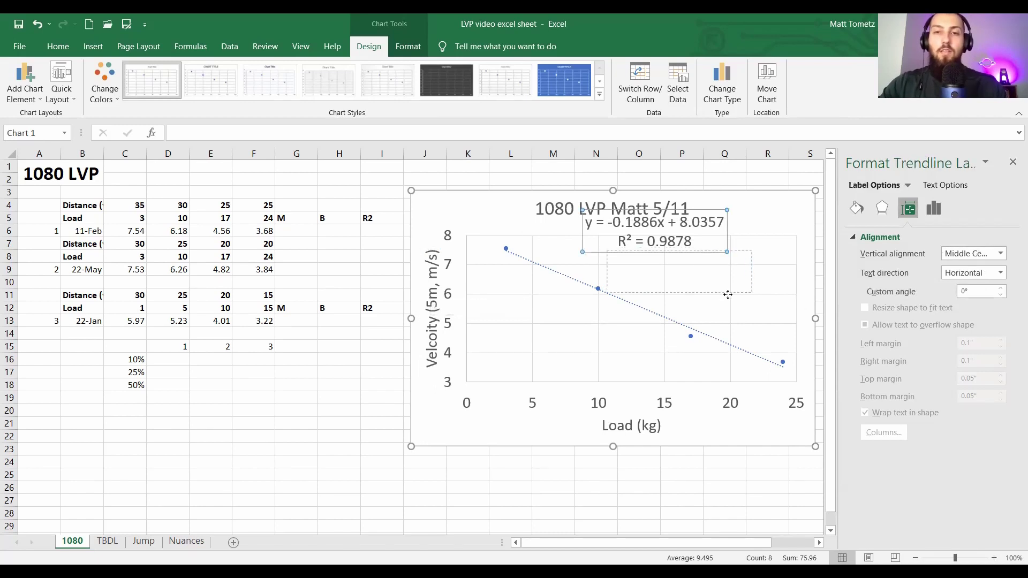
{"action": "left_click_drag", "start_coordinate": [728, 295], "coordinate": [729, 296]}
Step: Reword the vertical axis title and correct its spelling so it reads "5m Velocity (m/s)"
{"action": "left_click", "coordinate": [432, 295]}
{"action": "key", "text": "Right"}
{"action": "key", "text": "Delete"}
{"action": "key", "text": "Delete"}
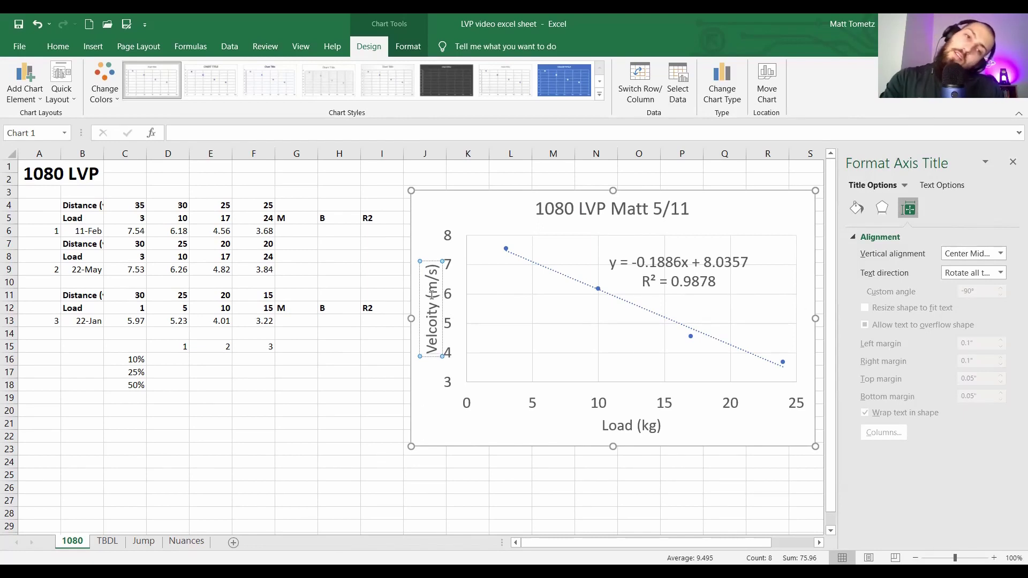
{"action": "key", "text": "Home"}
{"action": "type", "text": "5m"}
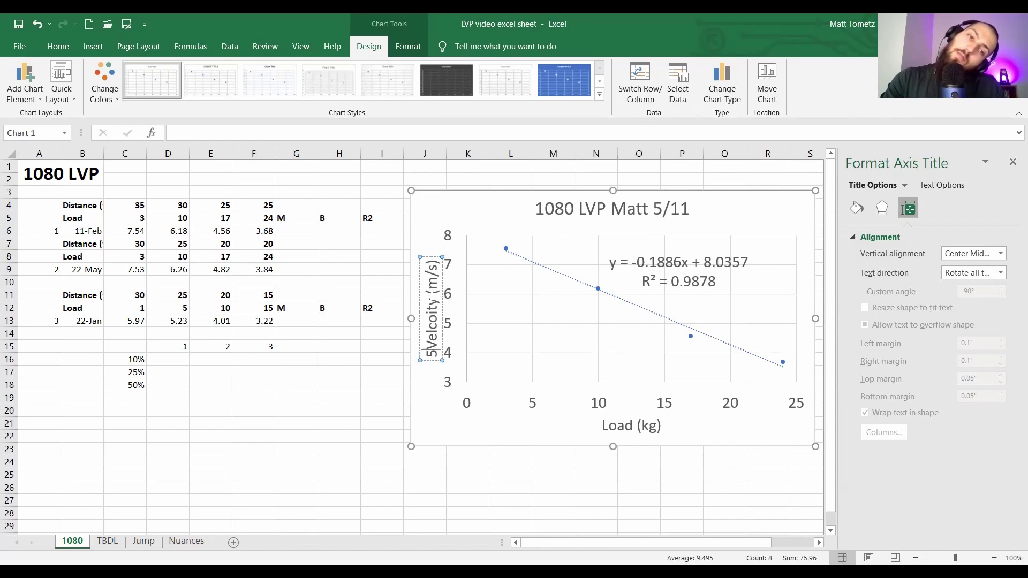
{"action": "left_click", "coordinate": [432, 295]}
{"action": "key", "text": "BackSpace"}
{"action": "key", "text": "BackSpace"}
{"action": "key", "text": "BackSpace"}
{"action": "type", "text": "oci"}
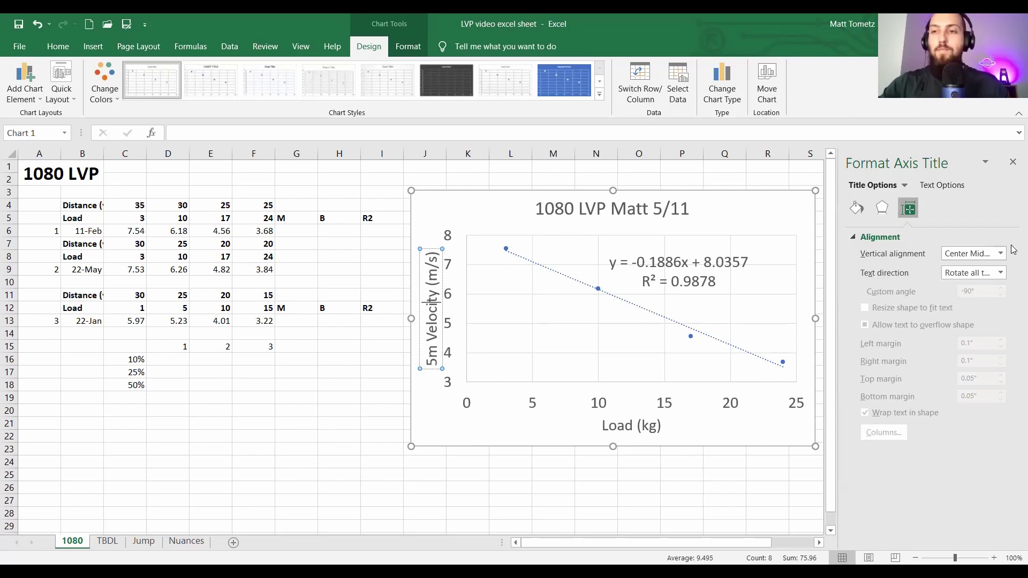
Step: Close the formatting options and shift the trendline equation slightly closer to the plot's upper-right corner
{"action": "left_click", "coordinate": [1013, 163]}
{"action": "left_click_drag", "start_coordinate": [685, 263], "coordinate": [707, 253]}
Step: Record the 11-Feb trendline values in row 6: M -0.1886 in G6, B 8.0357 in H6 and R2 .9878 in I6
{"action": "left_click", "coordinate": [296, 231]}
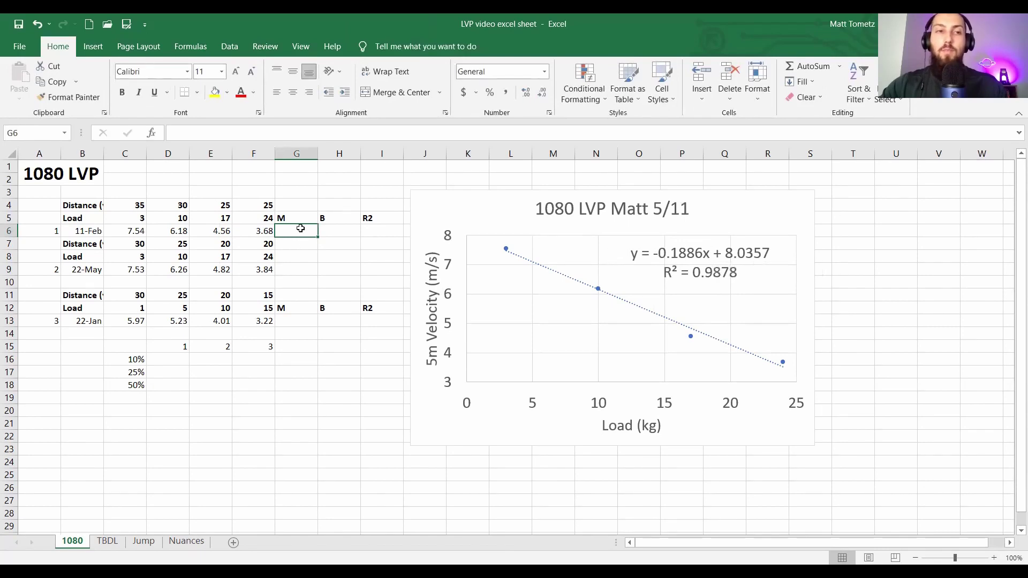
{"action": "type", "text": "-0"}
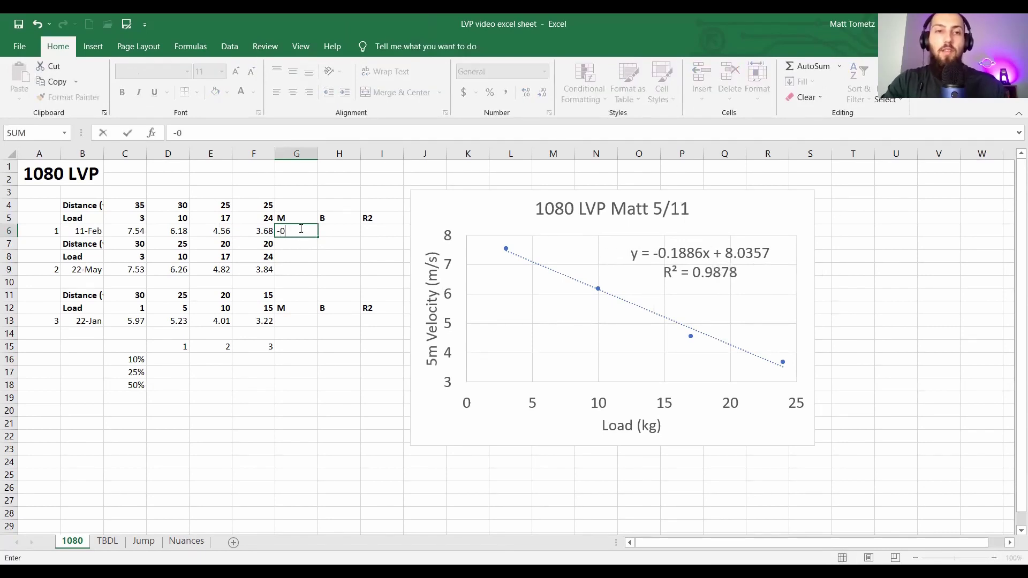
{"action": "type", "text": ".1885"}
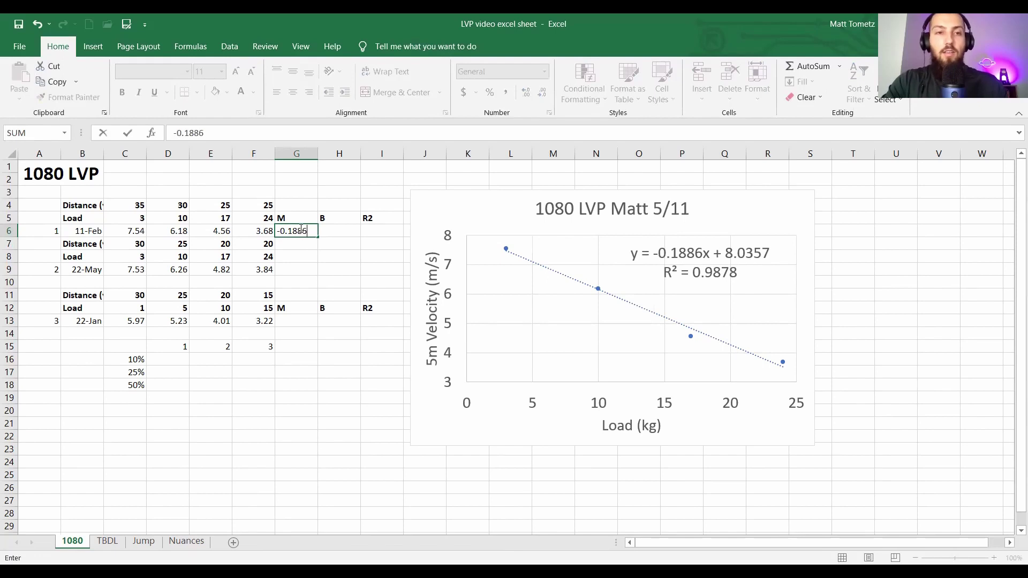
{"action": "key", "text": "Tab"}
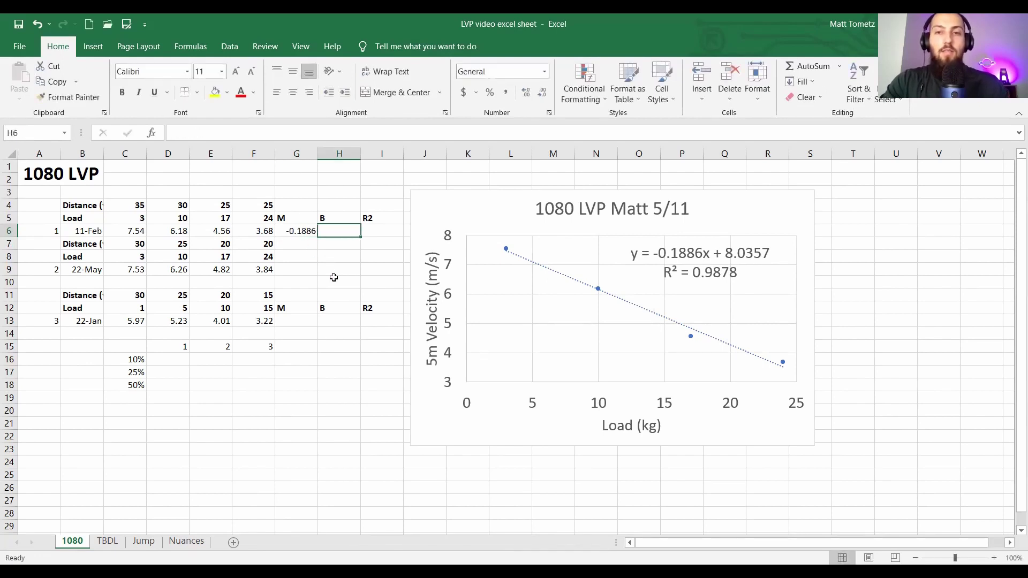
{"action": "type", "text": "8.0357"}
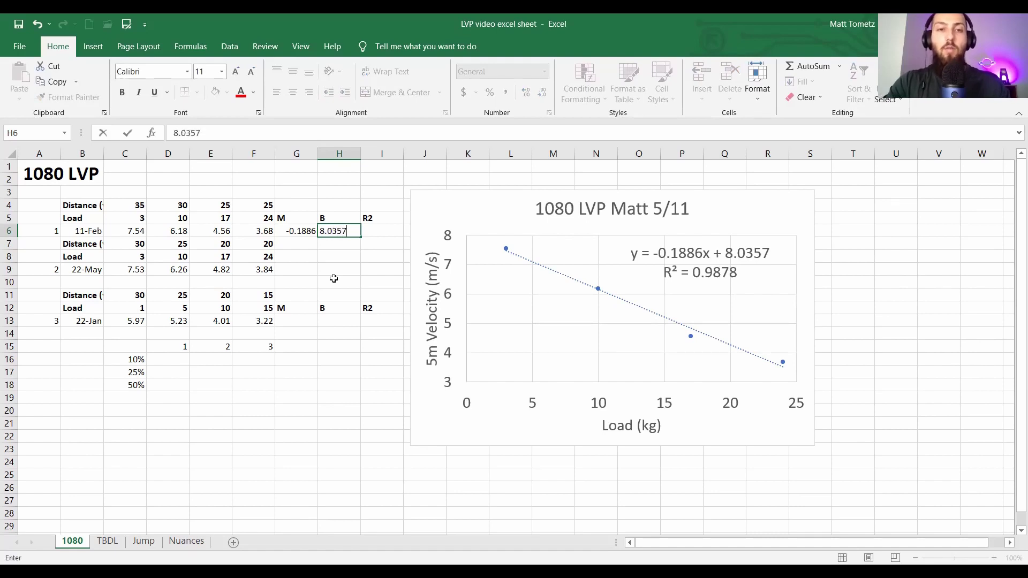
{"action": "key", "text": "Tab"}
{"action": "type", "text": "."}
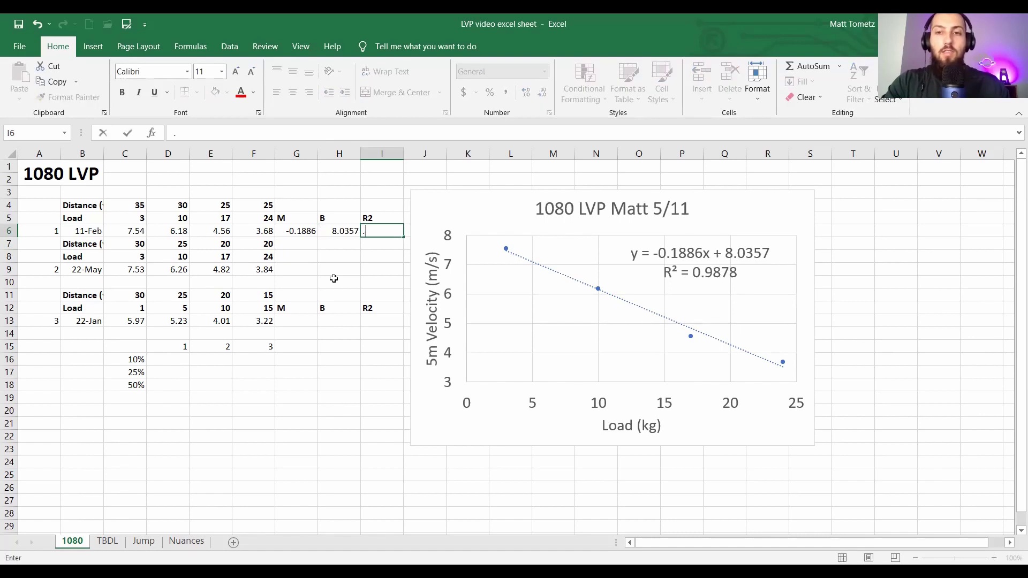
{"action": "type", "text": "9878"}
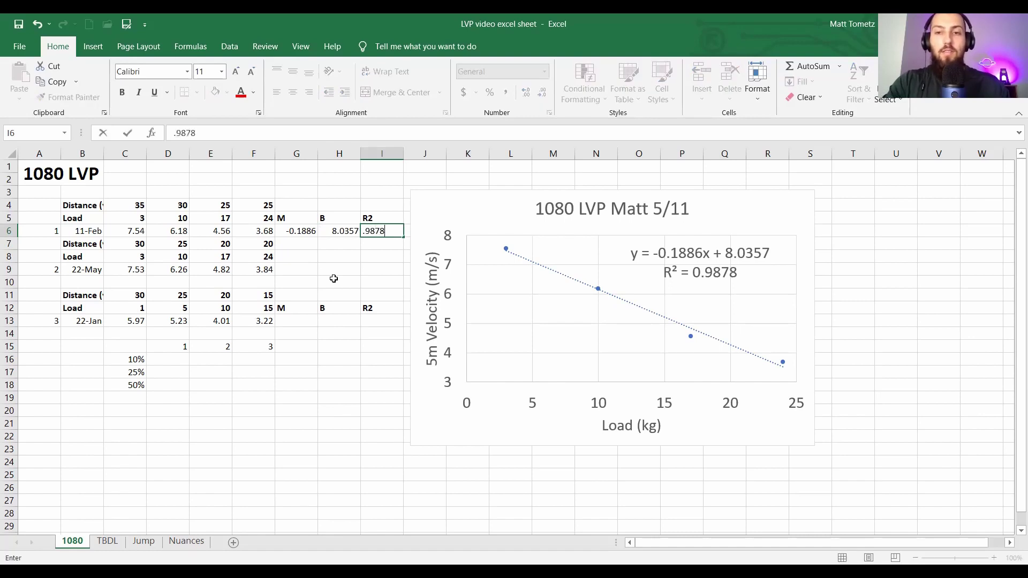
{"action": "key", "text": "Return"}
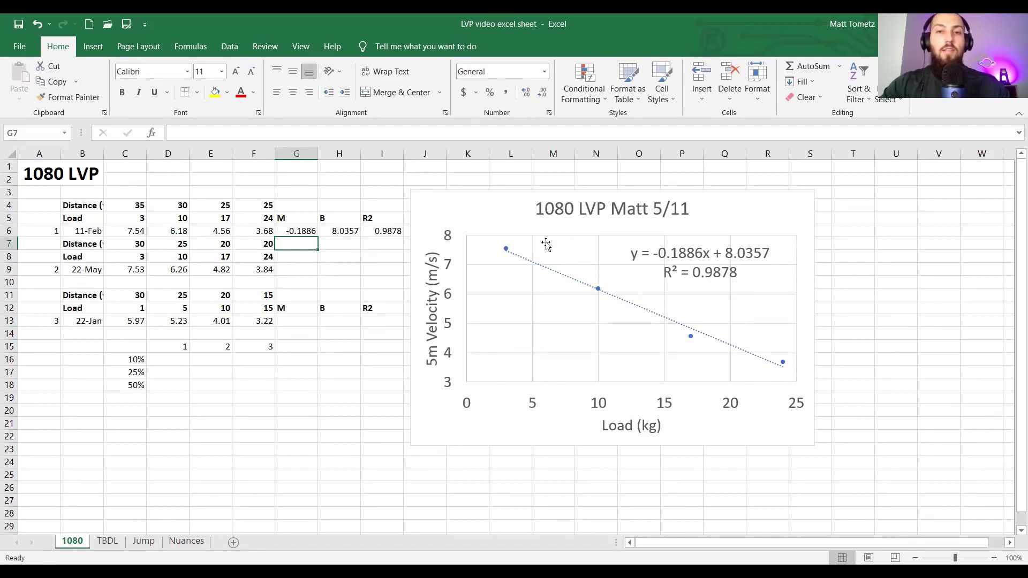
Step: Move the chart's plotted velocity series to the 22-May results in C9:F9
{"action": "left_click", "coordinate": [490, 217]}
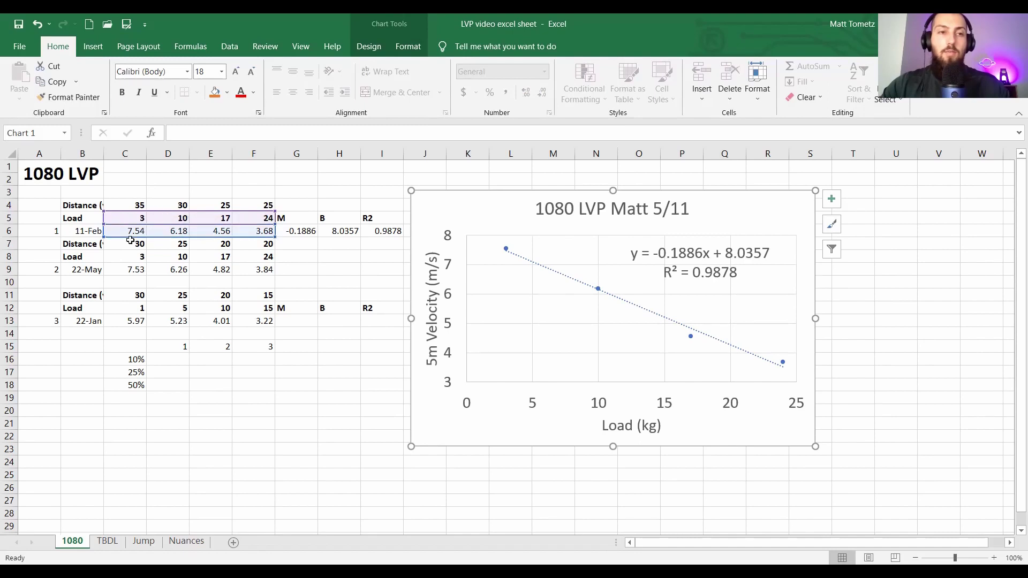
{"action": "left_click_drag", "start_coordinate": [128, 258], "coordinate": [271, 257]}
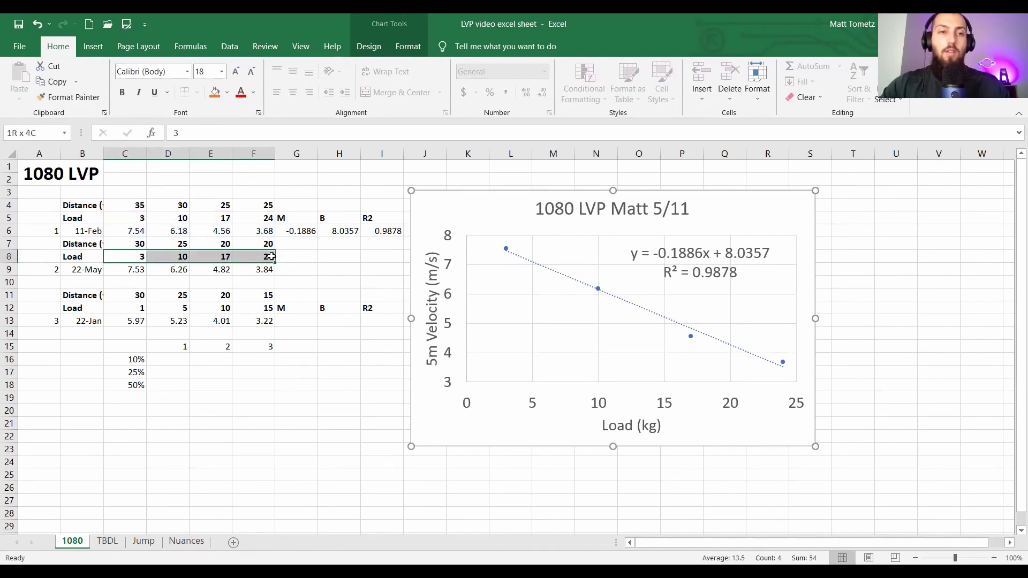
{"action": "left_click", "coordinate": [429, 203]}
{"action": "left_click_drag", "start_coordinate": [190, 236], "coordinate": [197, 272]}
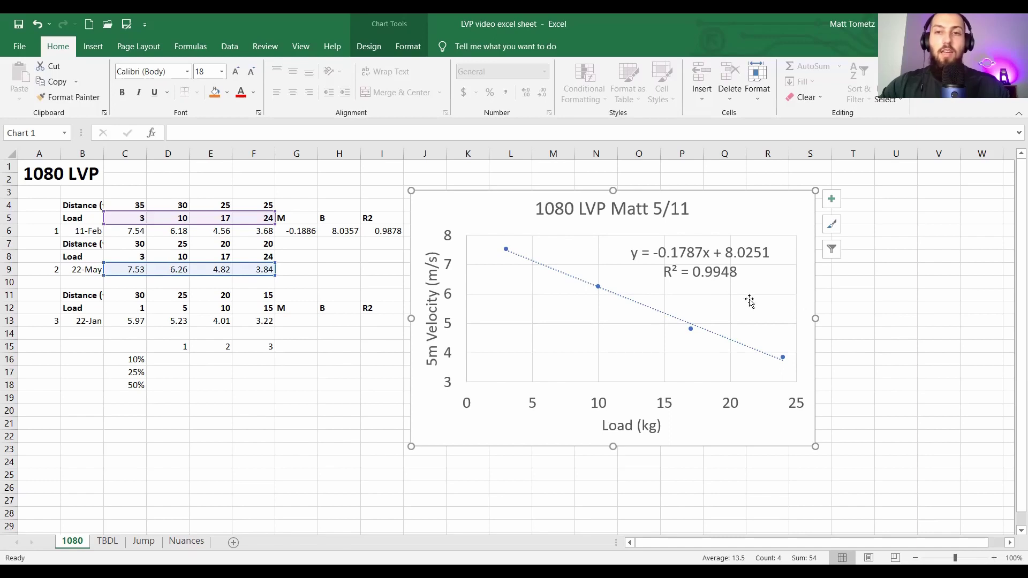
Step: Record the 22-May trendline values in row 9: M -0.1787 in G9, B 8.0251 in H9 and R2 .9948 in I9
{"action": "left_click", "coordinate": [286, 272]}
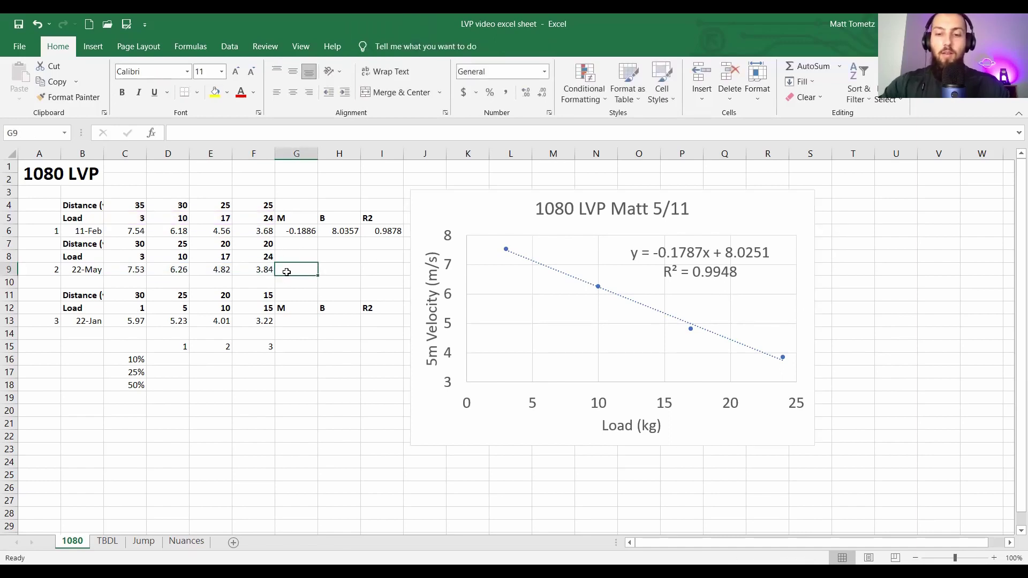
{"action": "type", "text": "-0.1"}
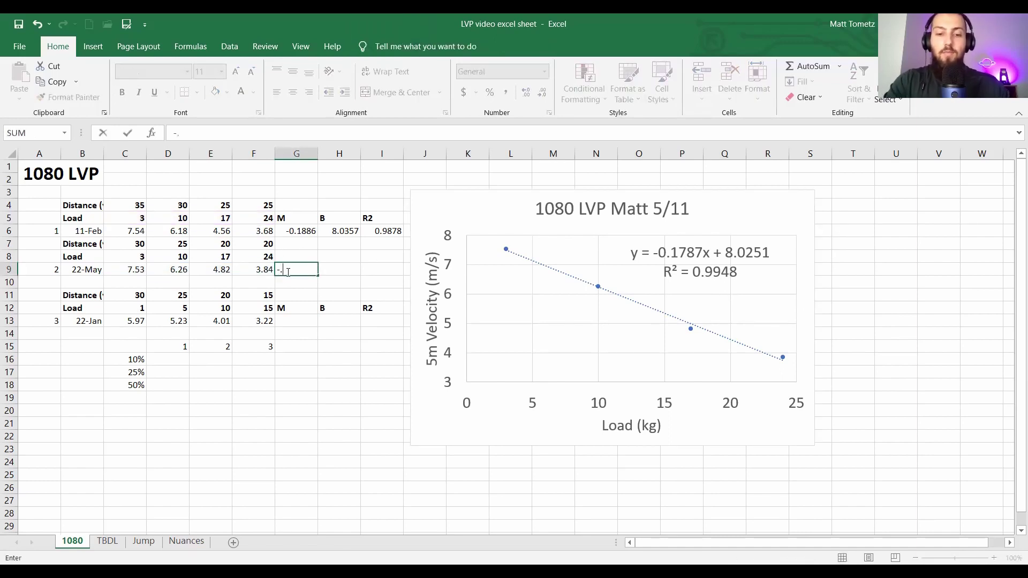
{"action": "type", "text": "787"}
{"action": "key", "text": "Tab"}
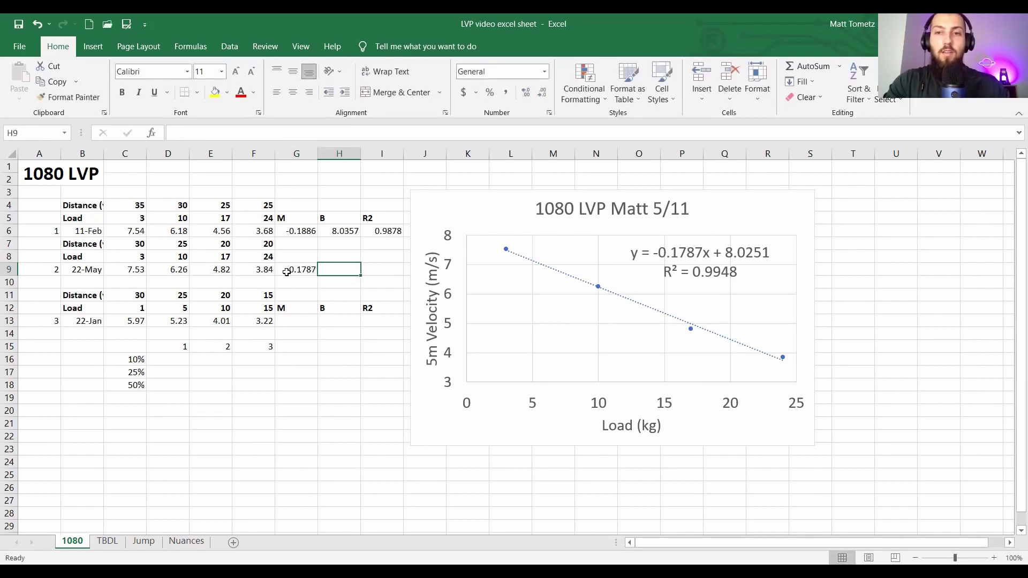
{"action": "type", "text": "0"}
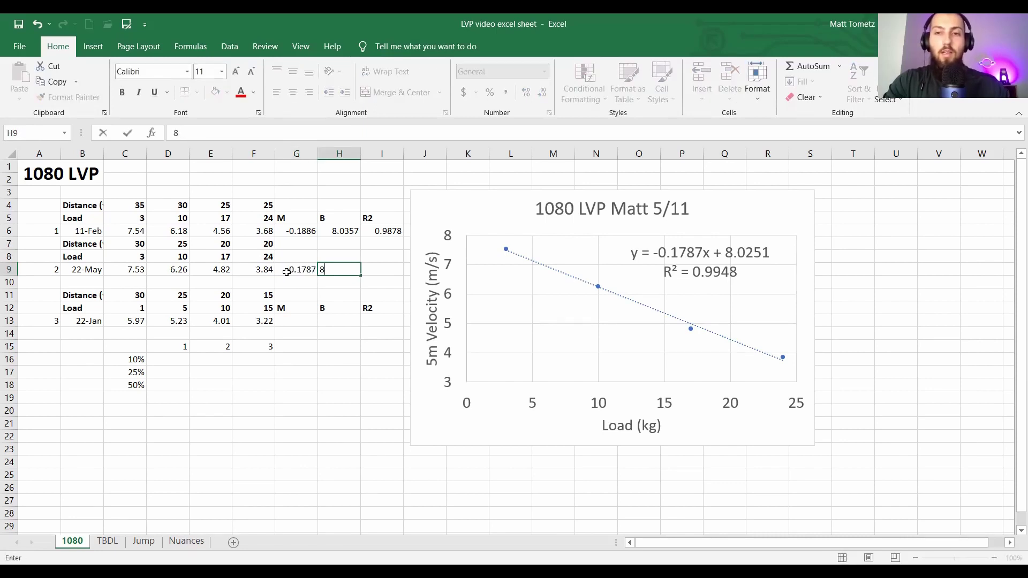
{"action": "type", "text": ".0256"}
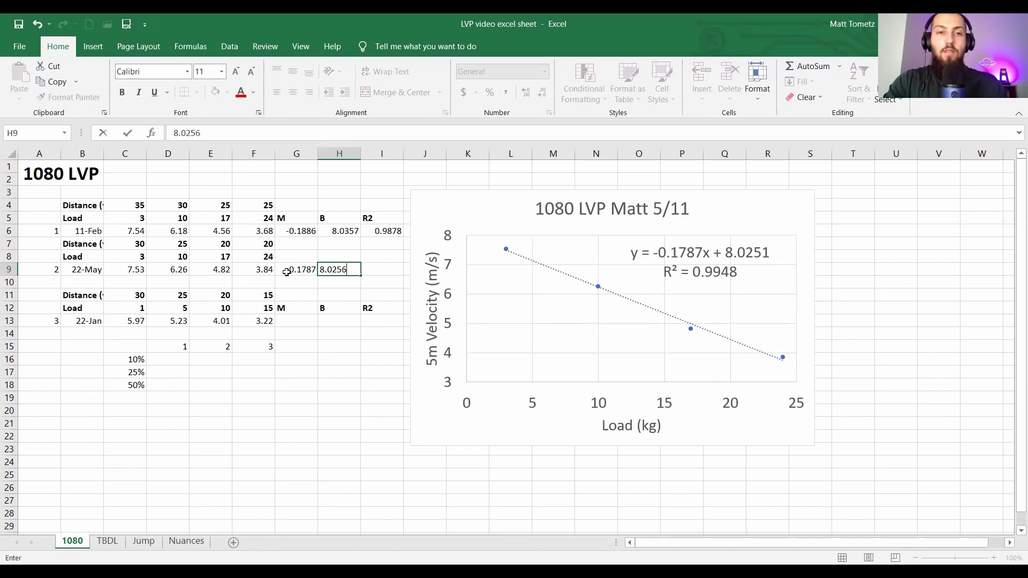
{"action": "key", "text": "BackSpace"}
{"action": "type", "text": "1"}
{"action": "key", "text": "Tab"}
{"action": "type", "text": ".9948"}
{"action": "key", "text": "Return"}
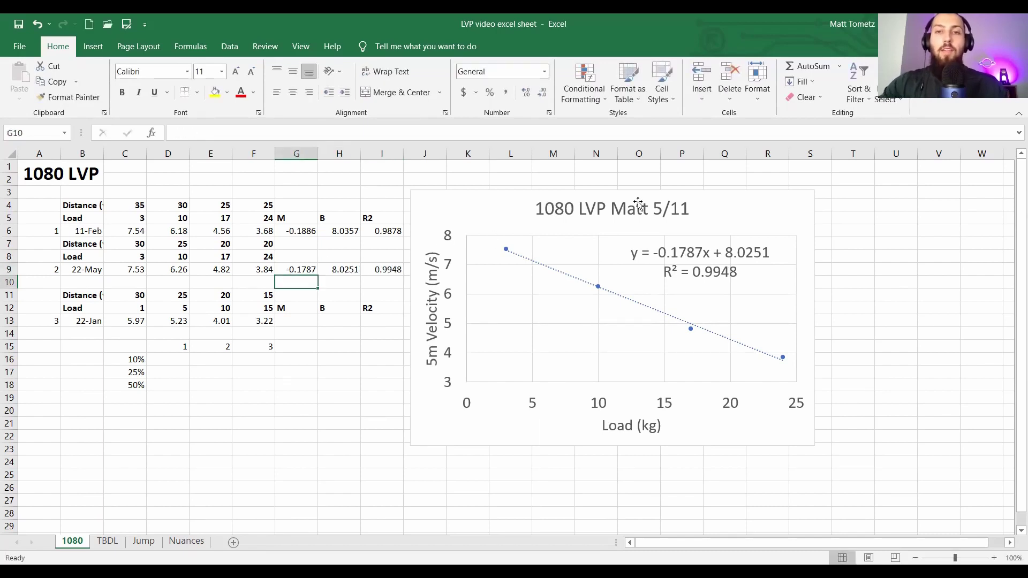
Step: Change the date in the chart title to 5/22
{"action": "left_click", "coordinate": [680, 205]}
{"action": "left_click", "coordinate": [664, 208]}
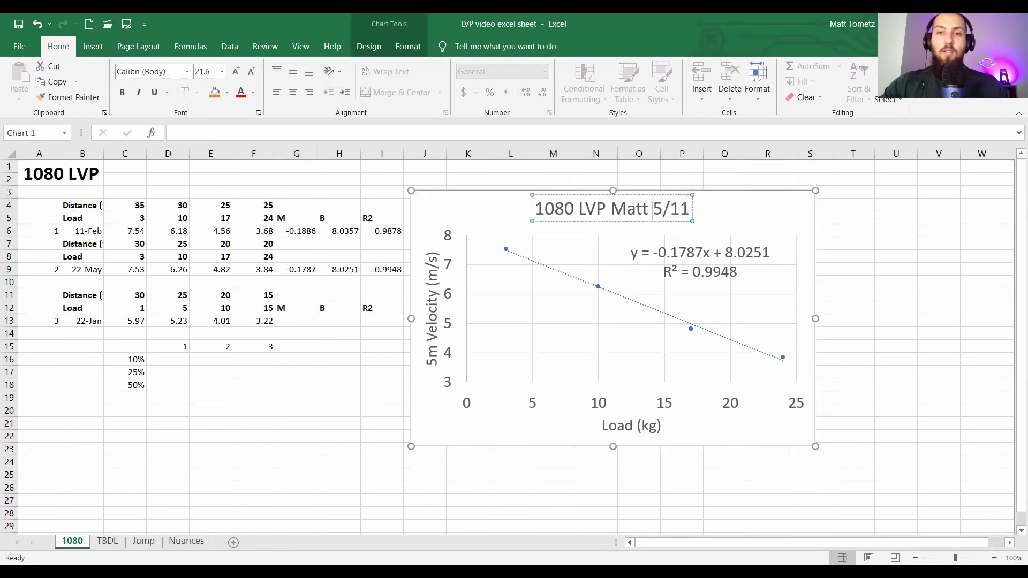
{"action": "key", "text": "Delete"}
{"action": "type", "text": "2"}
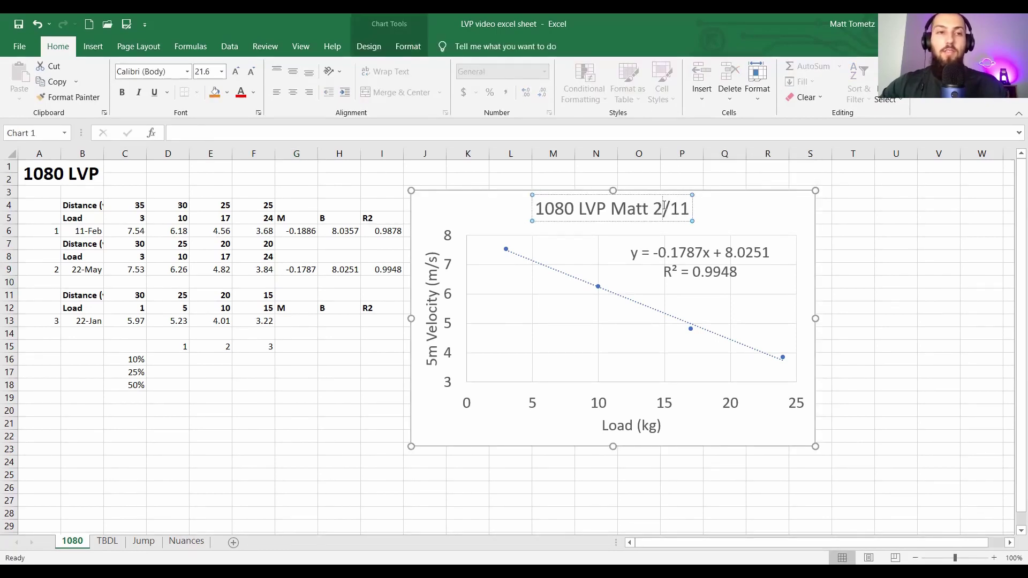
{"action": "key", "text": "ctrl+z"}
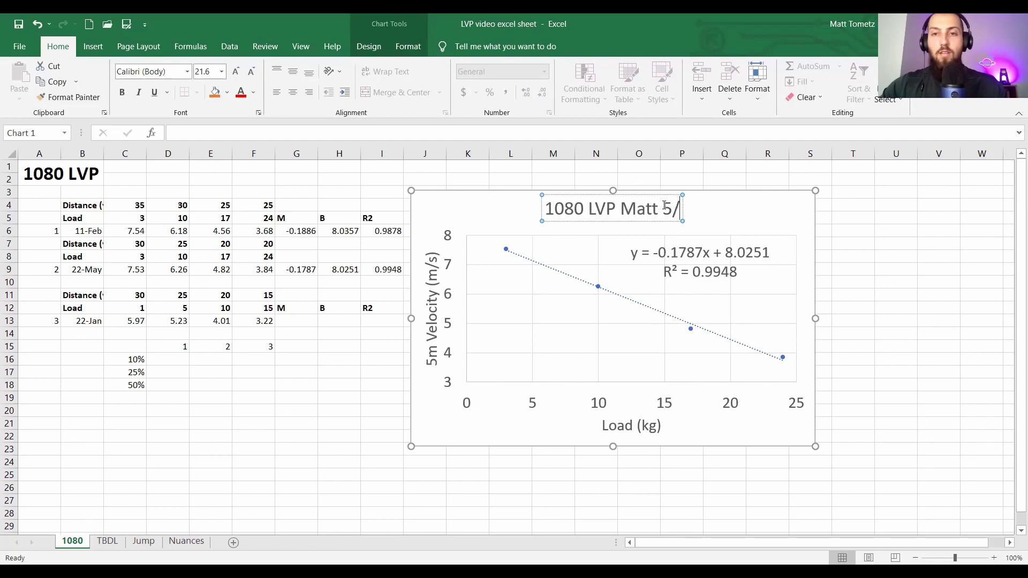
{"action": "key", "text": "BackSpace"}
{"action": "key", "text": "BackSpace"}
{"action": "type", "text": "22"}
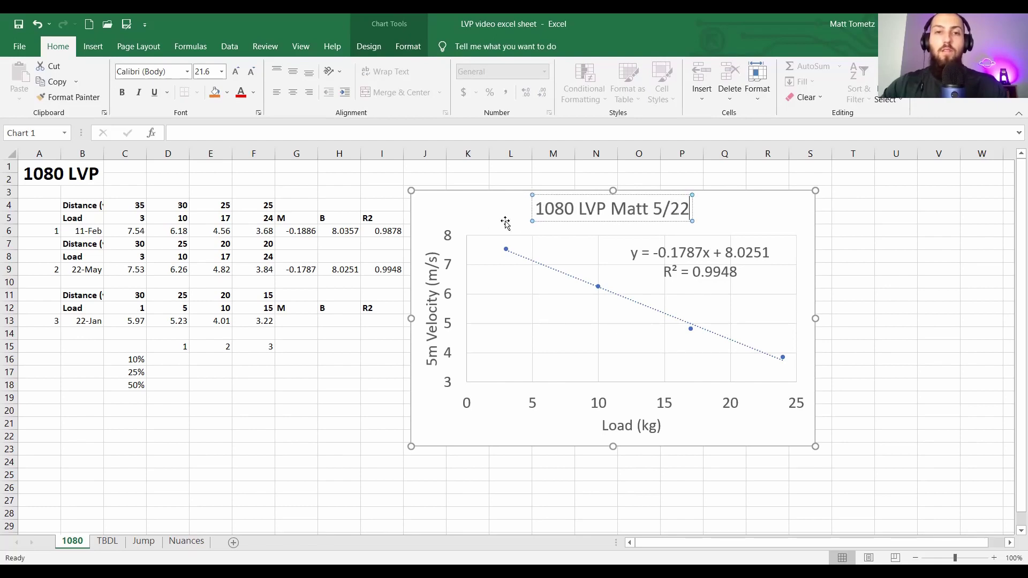
{"action": "left_click", "coordinate": [476, 221]}
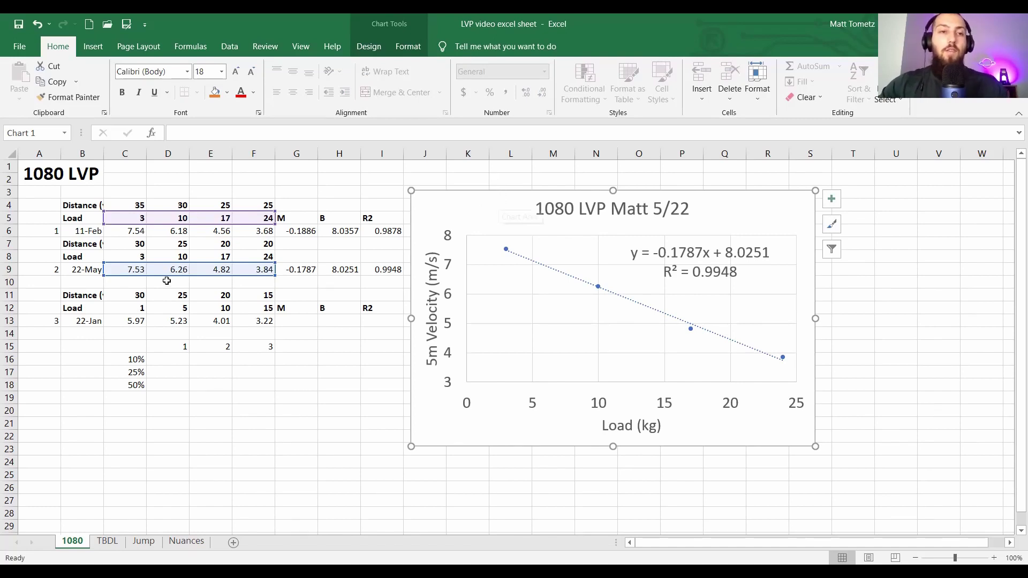
Step: Set the chart's data range to the 22-Jan loads and velocities in C12:F13
{"action": "left_click_drag", "start_coordinate": [124, 308], "coordinate": [265, 309]}
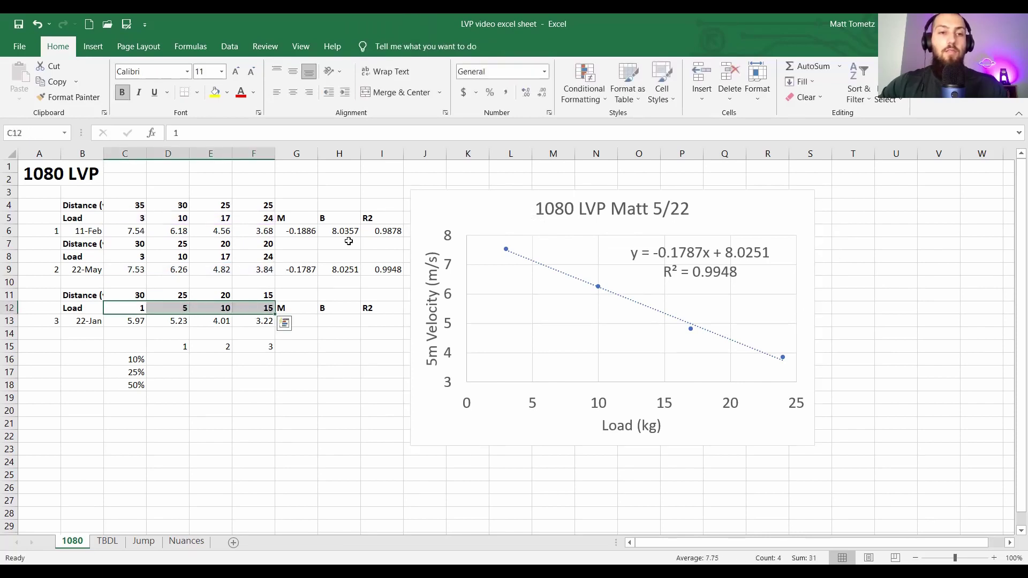
{"action": "left_click", "coordinate": [460, 207]}
{"action": "mouse_move", "coordinate": [181, 276]}
{"action": "left_mouse_down"}
{"action": "mouse_move", "coordinate": [184, 330]}
{"action": "mouse_move", "coordinate": [197, 257]}
{"action": "mouse_move", "coordinate": [164, 271]}
{"action": "left_mouse_up"}
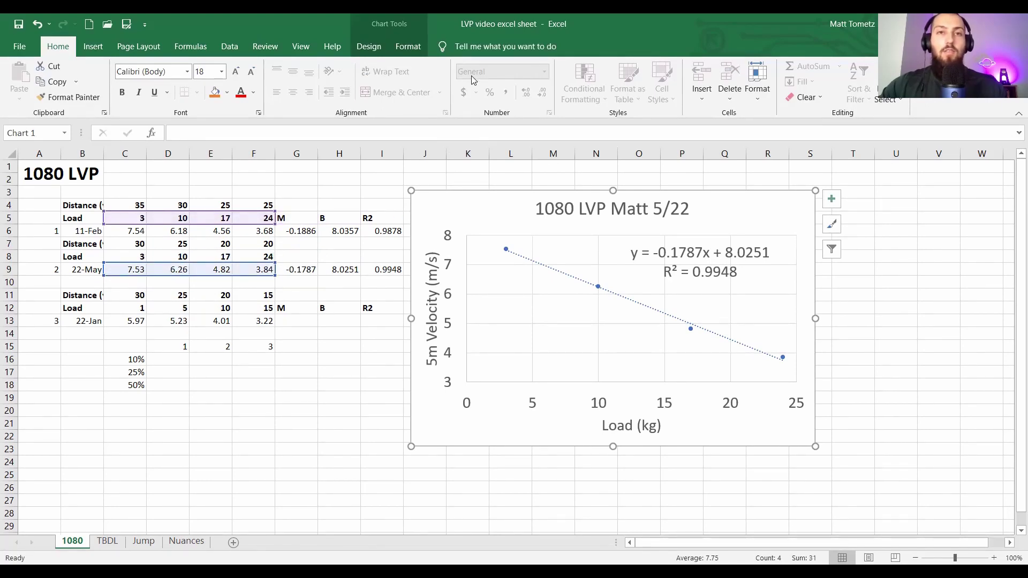
{"action": "left_click", "coordinate": [369, 46]}
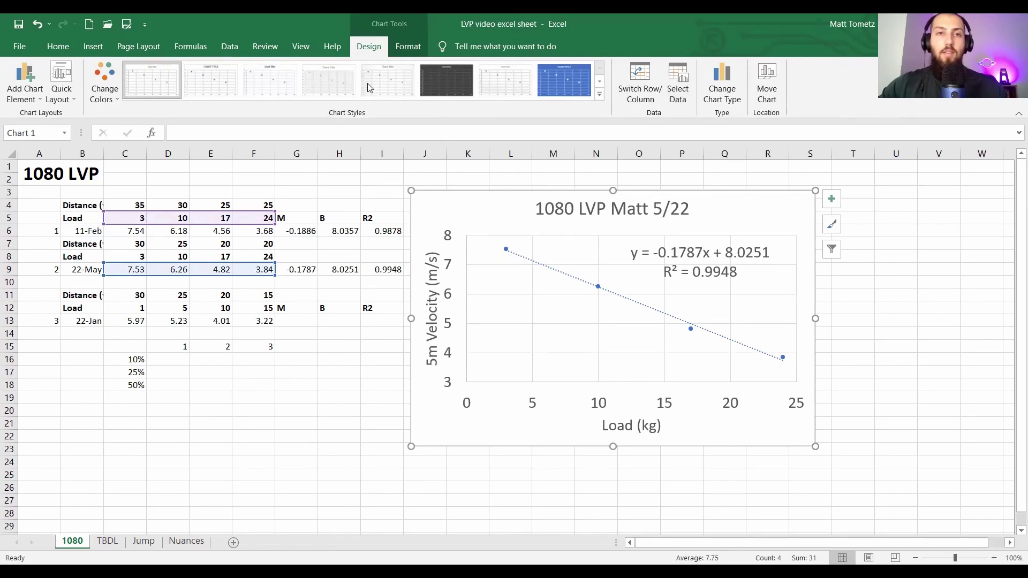
{"action": "left_click", "coordinate": [678, 80]}
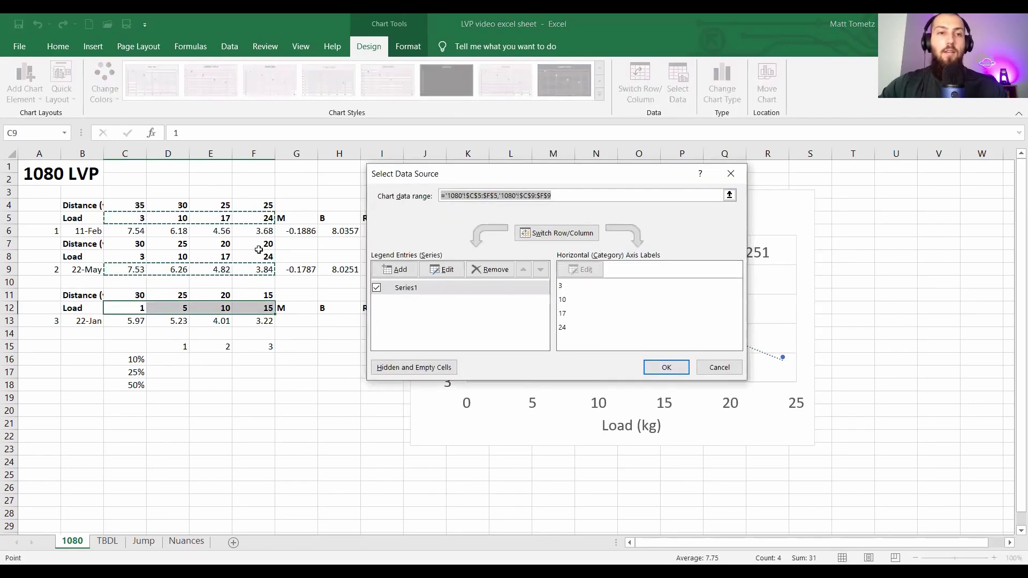
{"action": "left_click", "coordinate": [130, 221]}
{"action": "left_click", "coordinate": [242, 234], "text": "shift"}
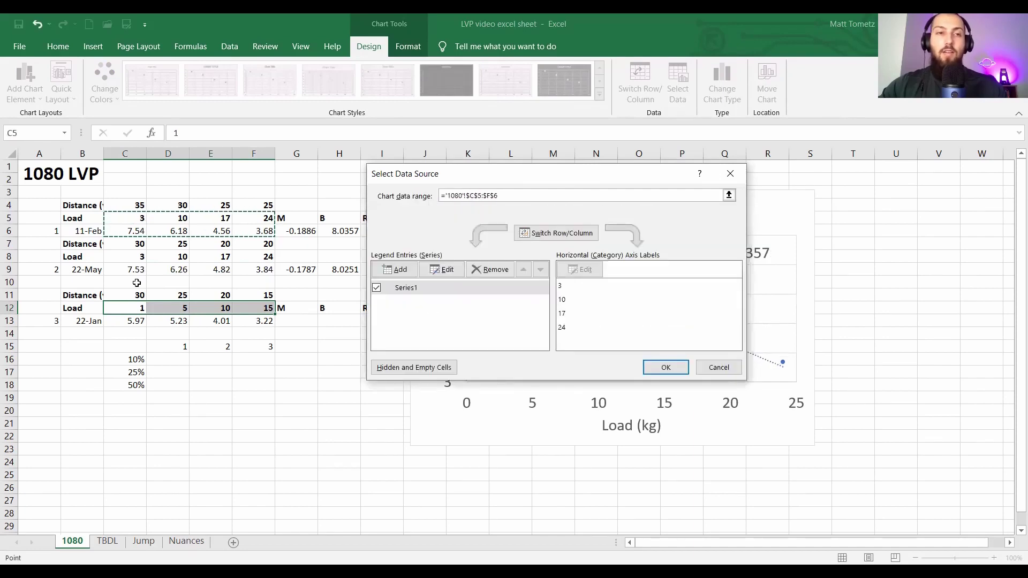
{"action": "left_click", "coordinate": [126, 308]}
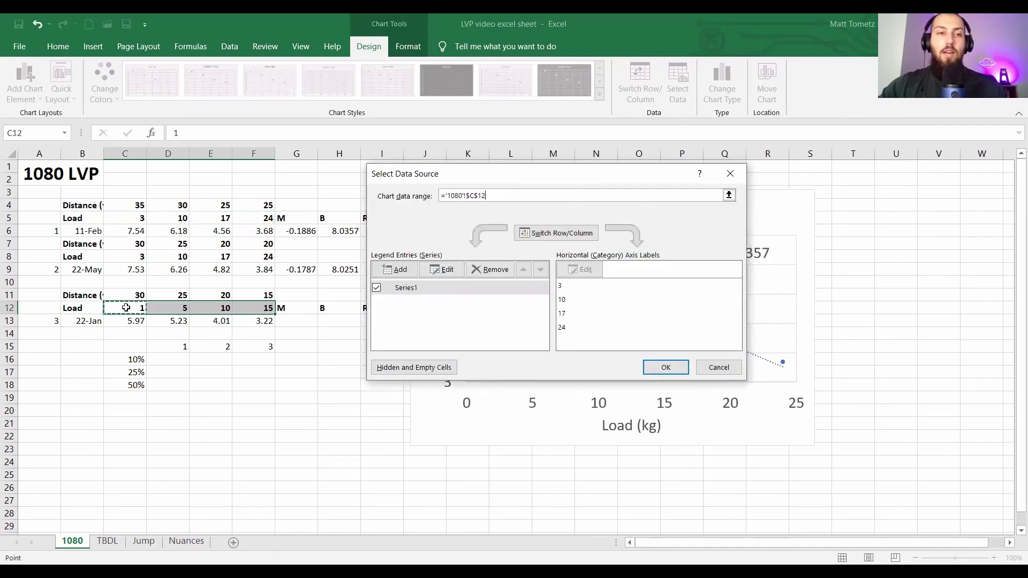
{"action": "left_click", "coordinate": [259, 320], "text": "shift"}
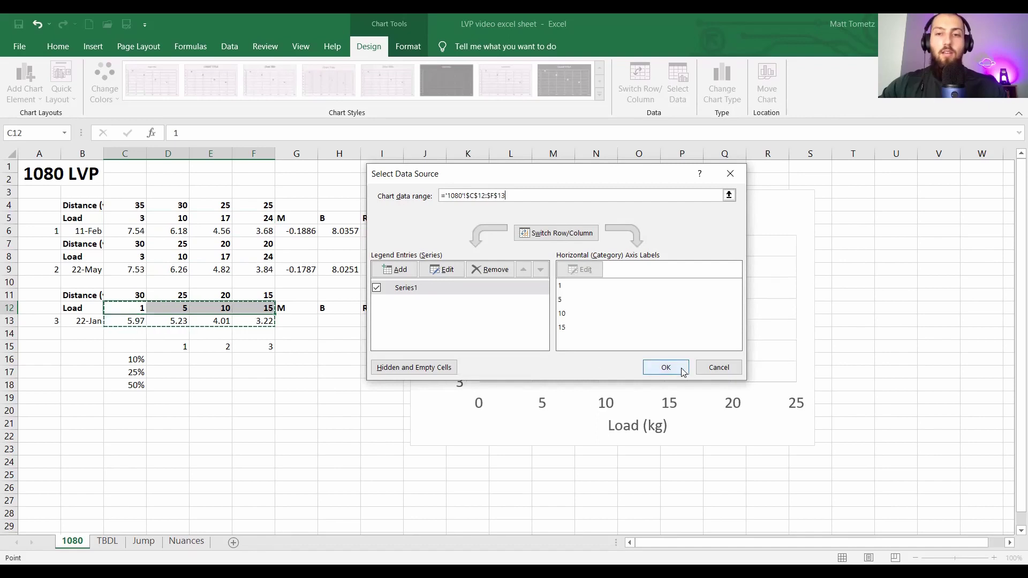
{"action": "left_click", "coordinate": [678, 367]}
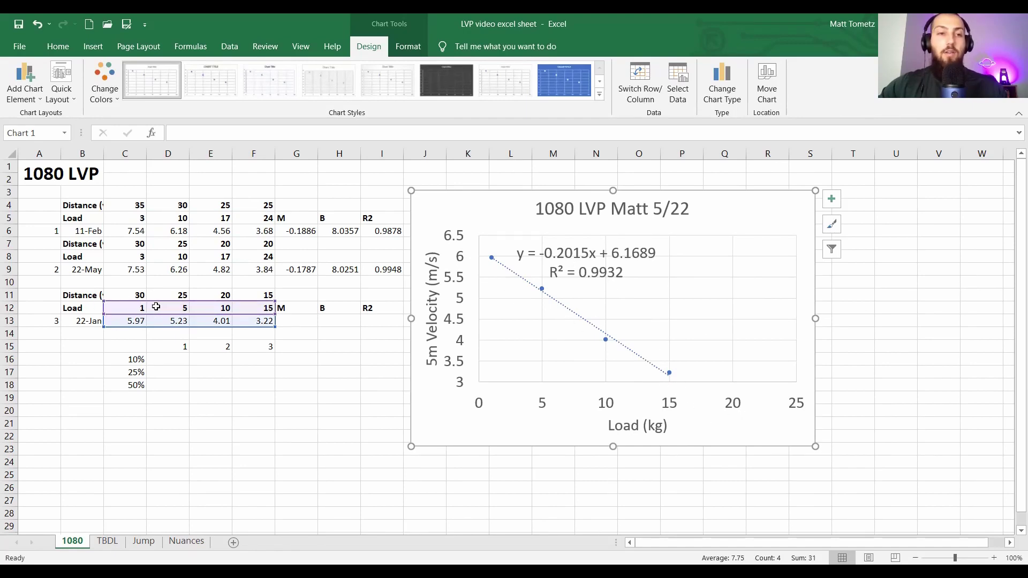
Step: Set the maximum bound of the horizontal load axis to 16
{"action": "left_click", "coordinate": [670, 402]}
{"action": "left_click", "coordinate": [699, 425]}
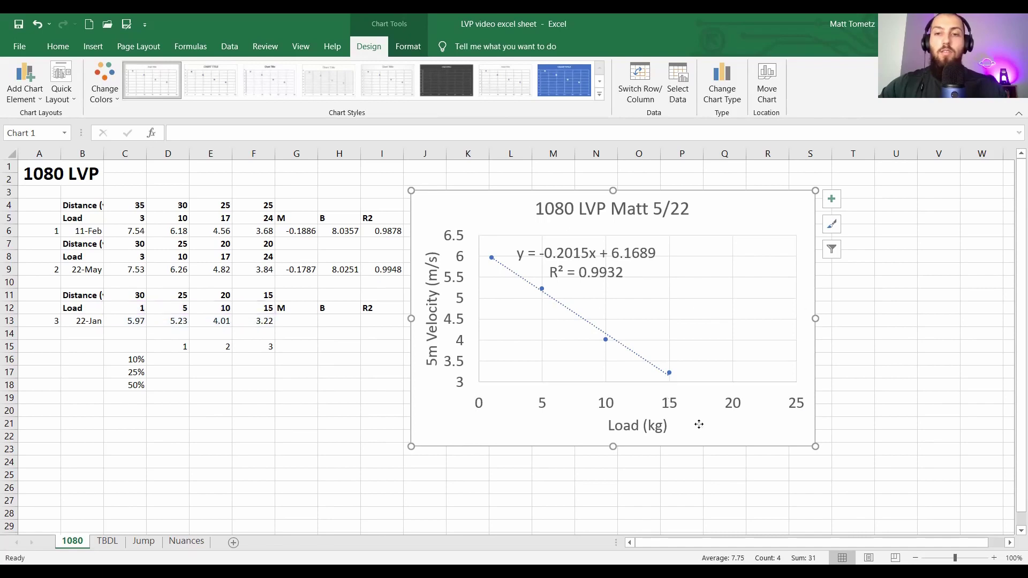
{"action": "right_click", "coordinate": [725, 405]}
{"action": "left_click", "coordinate": [731, 398]}
{"action": "left_click", "coordinate": [514, 403]}
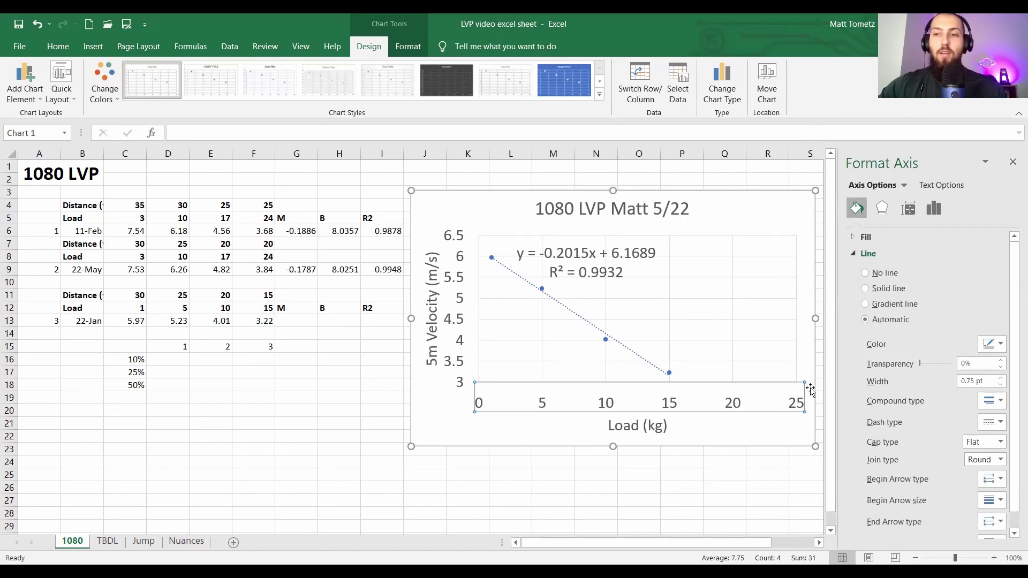
{"action": "left_click", "coordinate": [934, 212]}
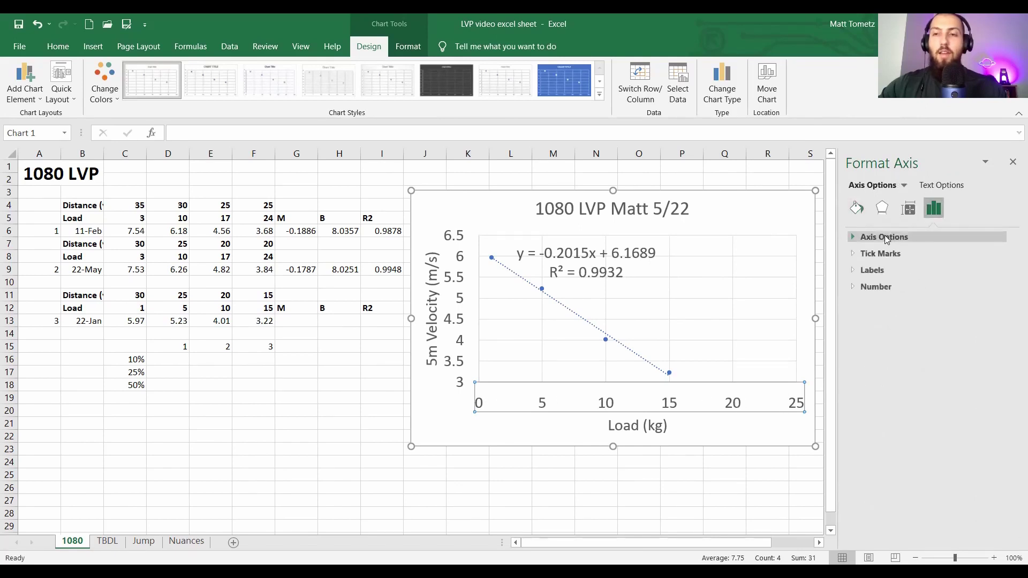
{"action": "left_click", "coordinate": [885, 236]}
{"action": "left_click", "coordinate": [947, 285]}
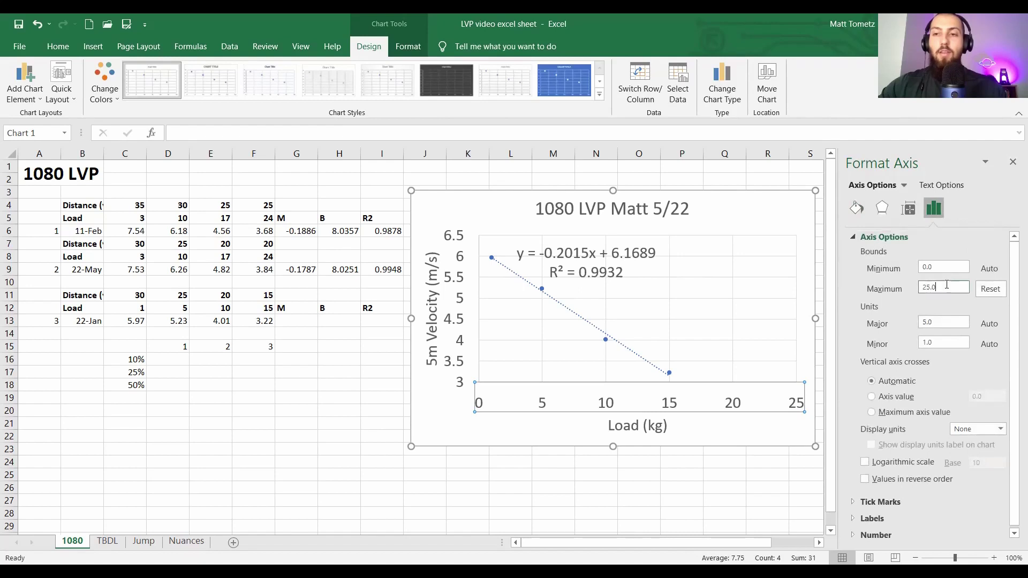
{"action": "key", "text": "BackSpace"}
{"action": "key", "text": "BackSpace"}
{"action": "key", "text": "BackSpace"}
{"action": "key", "text": "BackSpace"}
{"action": "type", "text": "16"}
{"action": "key", "text": "Return"}
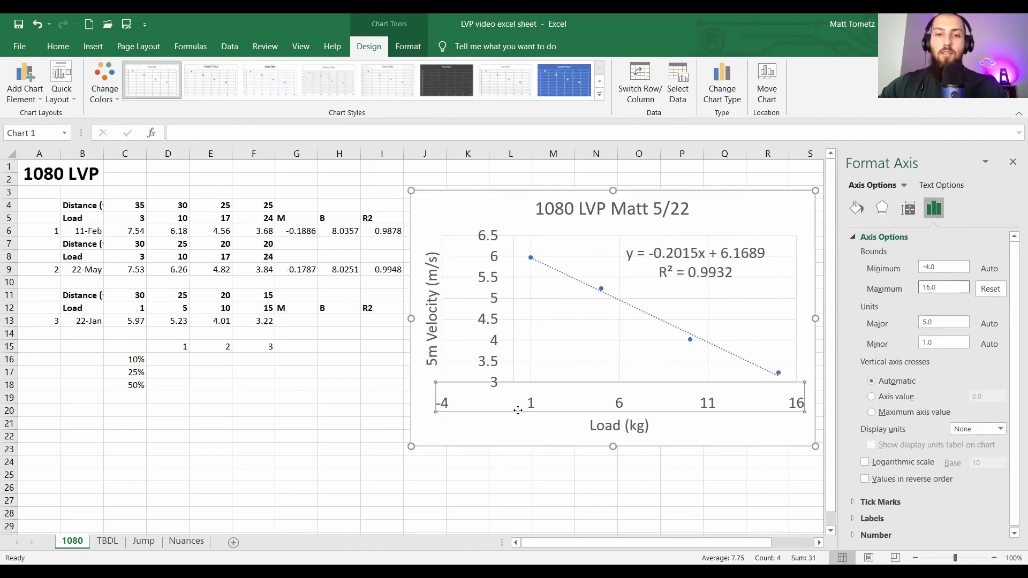
Step: Set the minimum bound of the horizontal load axis to 0
{"action": "left_click", "coordinate": [954, 267]}
{"action": "type", "text": "0"}
{"action": "key", "text": "Return"}
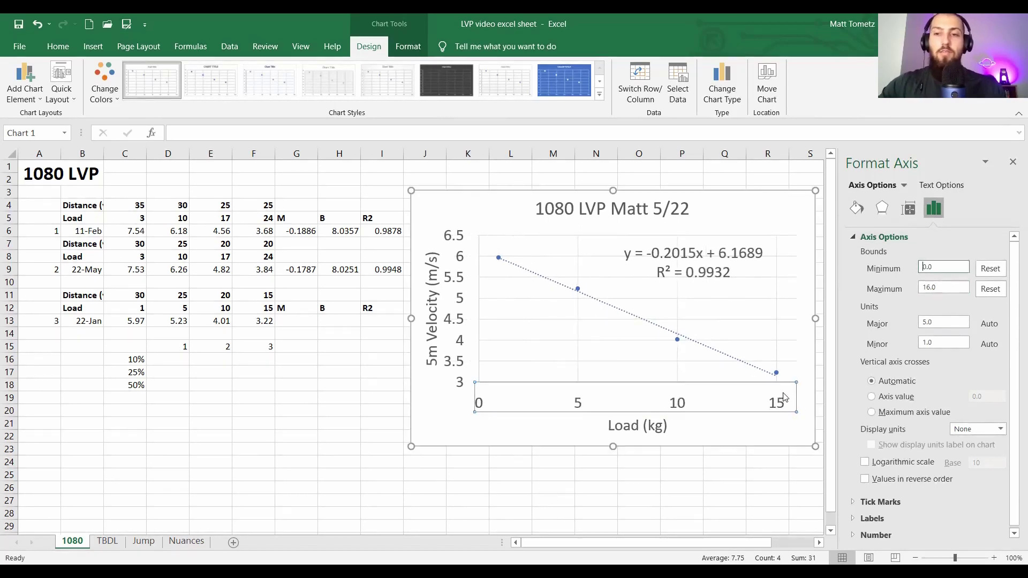
{"action": "left_click", "coordinate": [450, 481]}
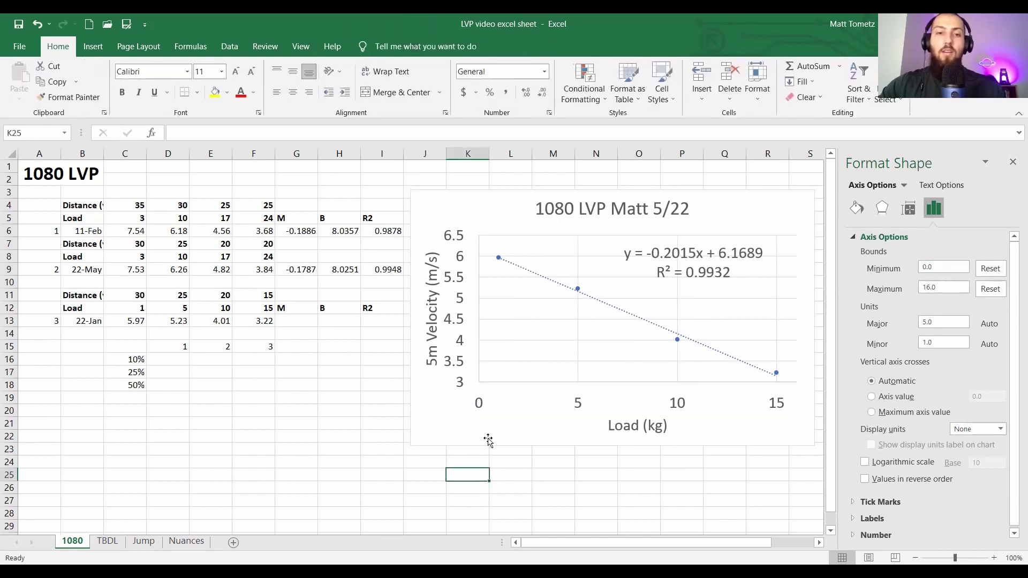
{"action": "left_click", "coordinate": [443, 254]}
{"action": "left_click", "coordinate": [480, 285]}
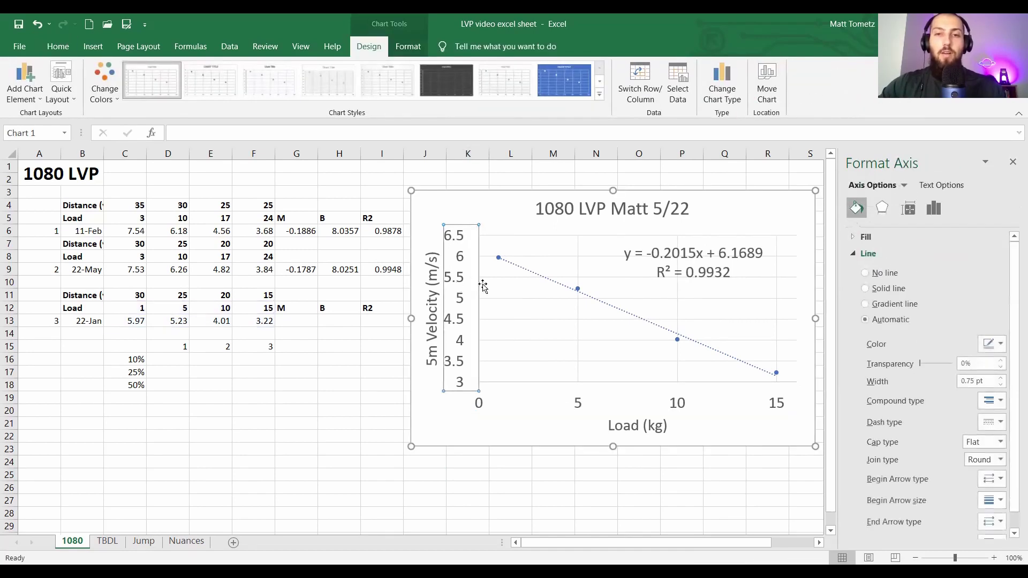
Step: Record the 22-Jan trendline's slope -0.2015, intercept 6.1689 and R-squared 0.9932 in G13:I13
{"action": "left_click", "coordinate": [293, 321]}
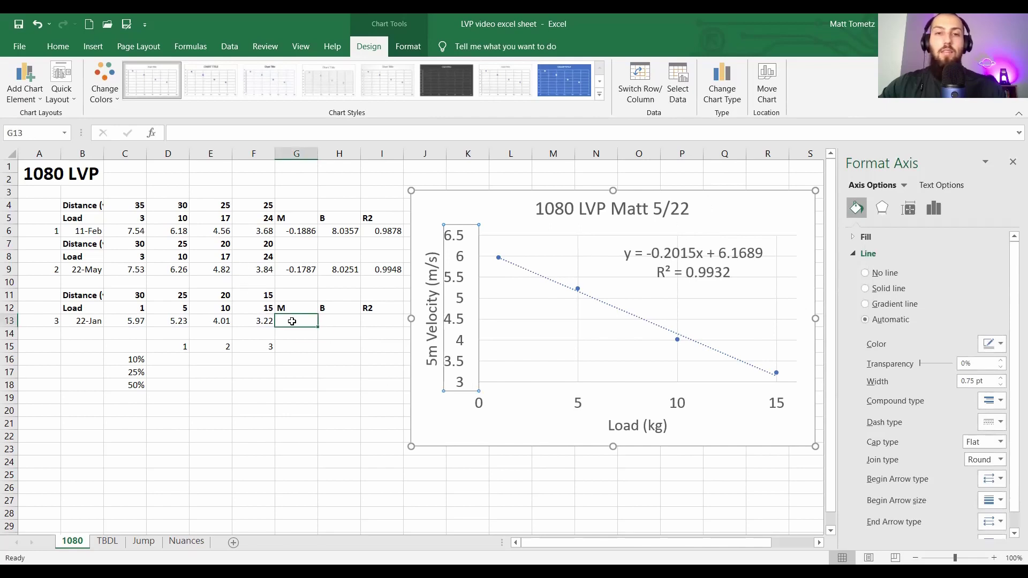
{"action": "type", "text": "-.2015"}
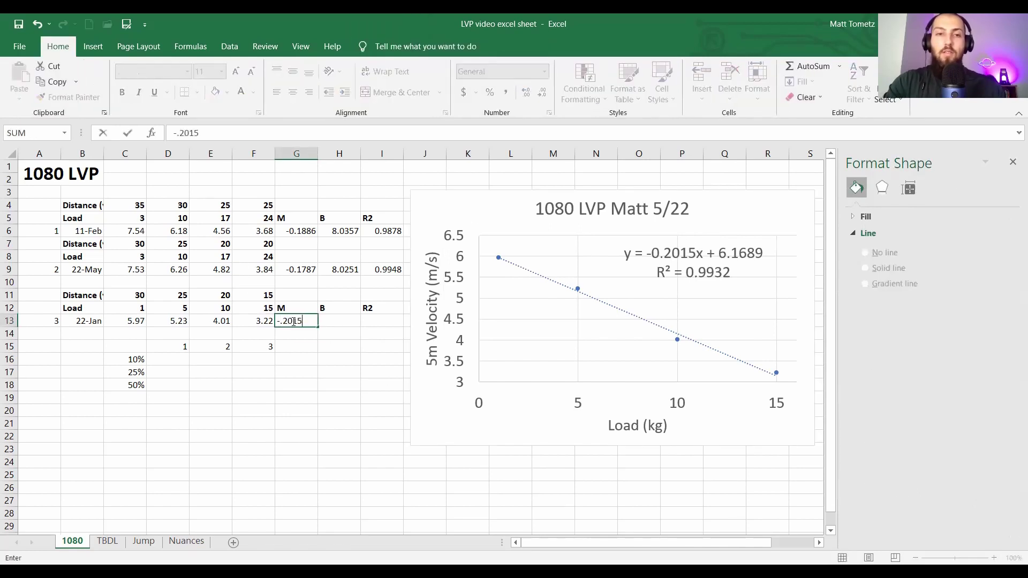
{"action": "key", "text": "Tab"}
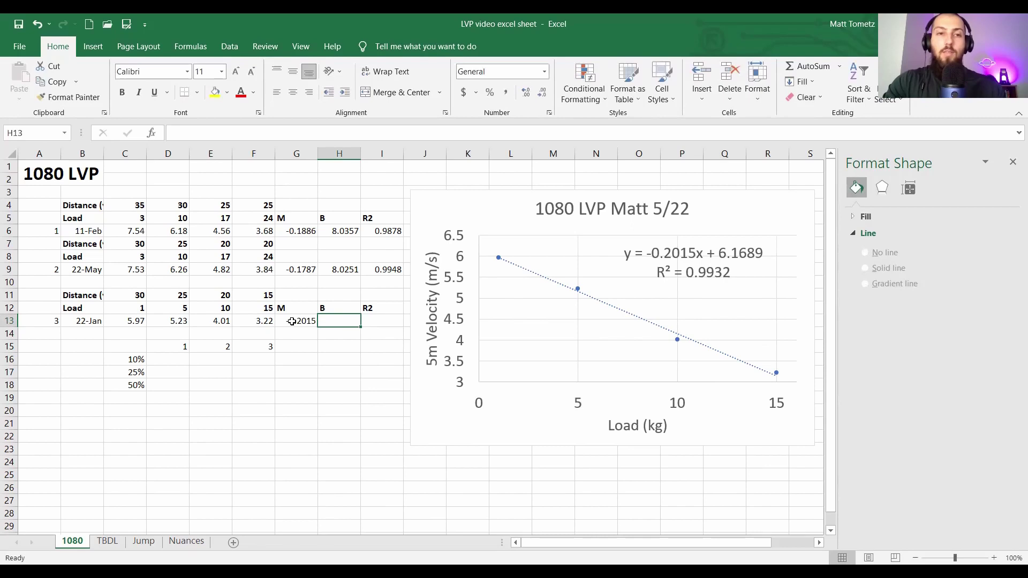
{"action": "type", "text": "6.1"}
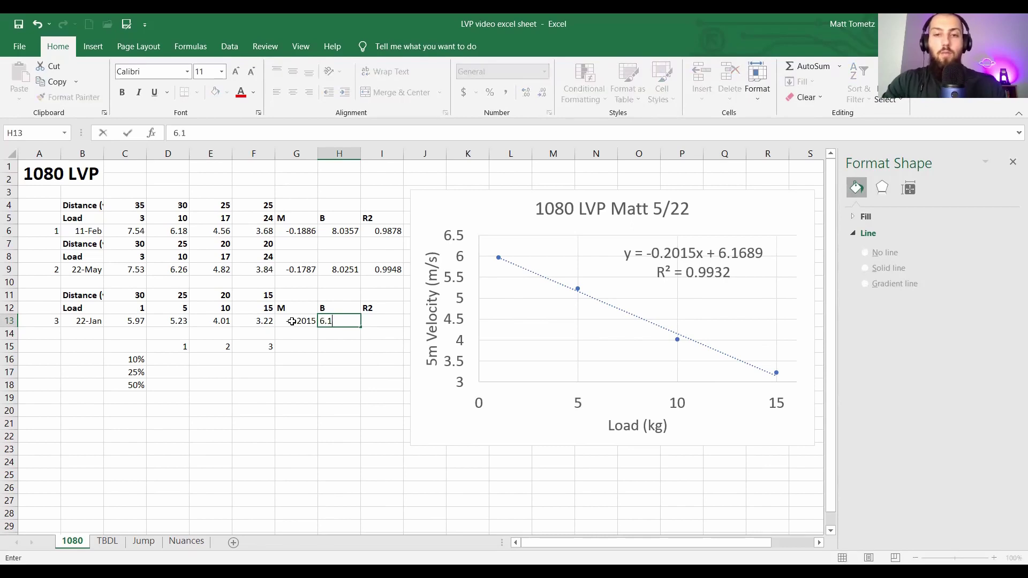
{"action": "type", "text": "689"}
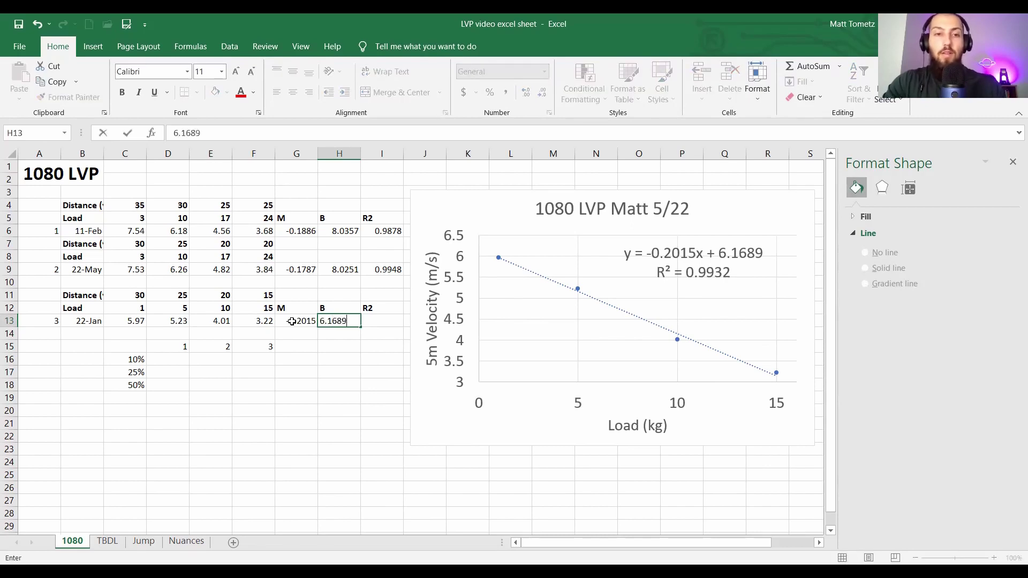
{"action": "key", "text": "Tab"}
{"action": "type", "text": "."}
{"action": "type", "text": "32"}
{"action": "key", "text": "Return"}
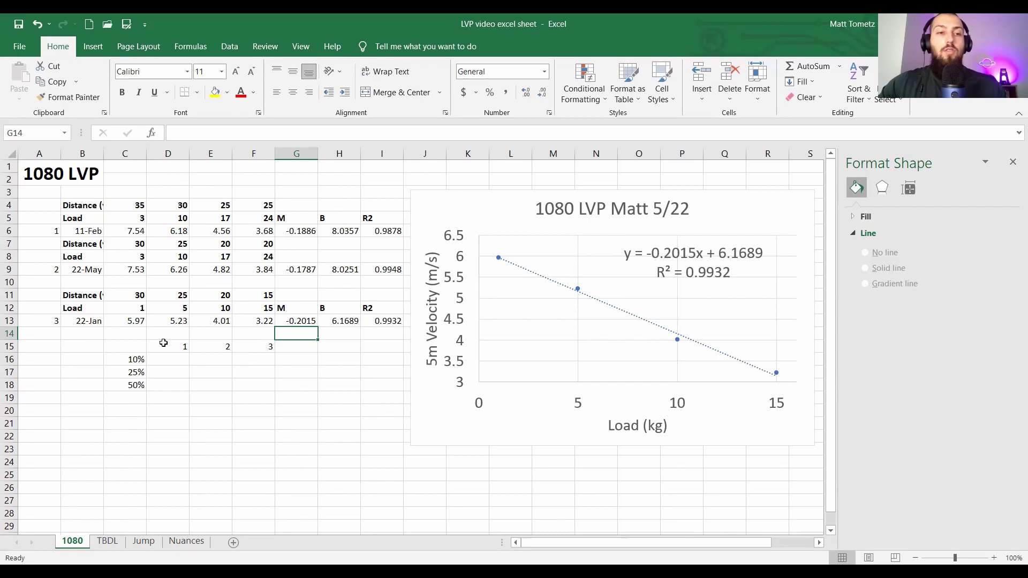
Step: Bold the test numbers 1 to 3 in D15:F15 and the percentages in C16:C18
{"action": "left_click_drag", "start_coordinate": [161, 345], "coordinate": [254, 345]}
{"action": "key", "text": "ctrl+b"}
{"action": "left_click_drag", "start_coordinate": [134, 357], "coordinate": [126, 385]}
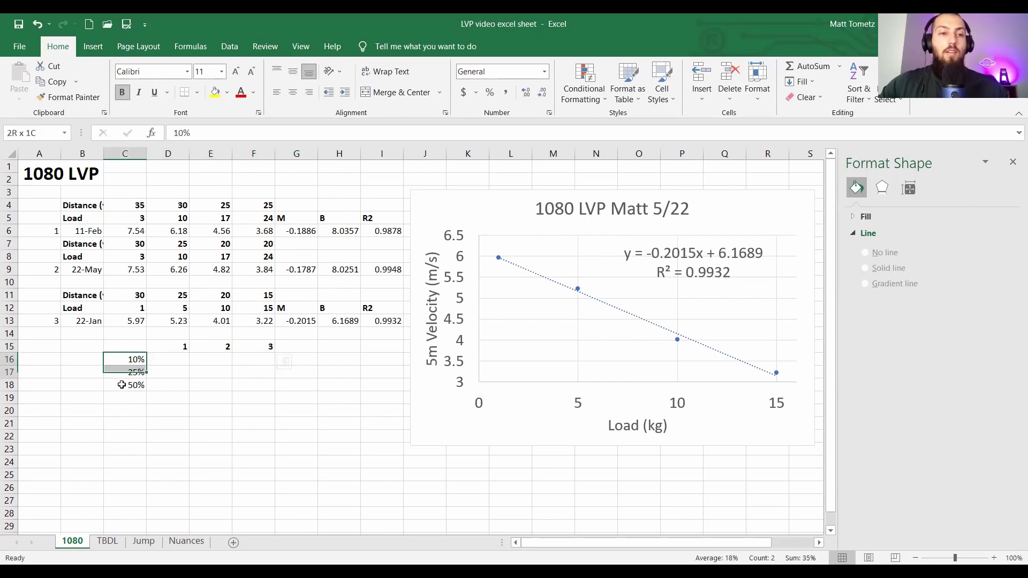
{"action": "key", "text": "ctrl+q"}
Step: Enter the heading "Velo Decrement" in C15 above the percentages
{"action": "left_click", "coordinate": [69, 349]}
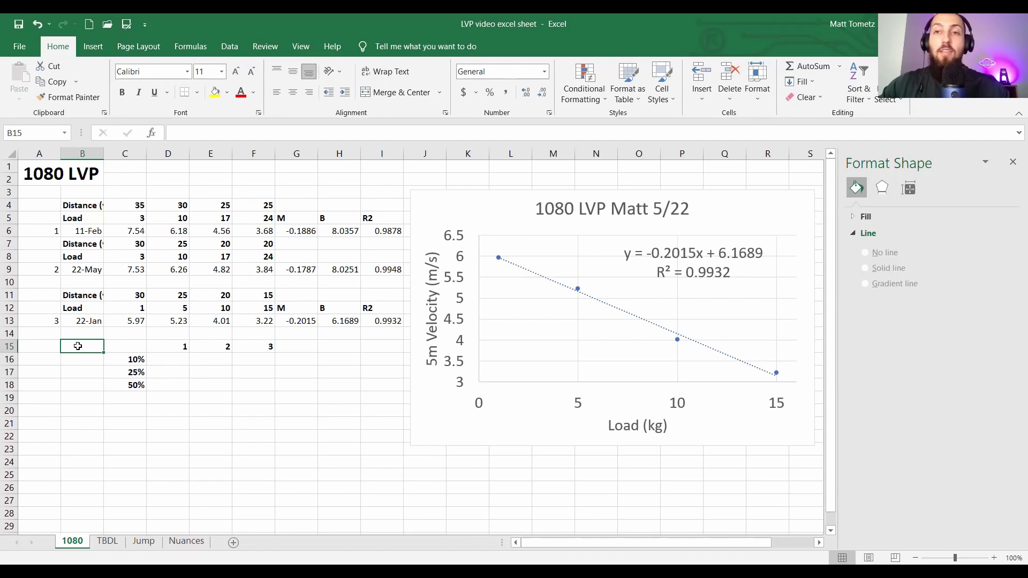
{"action": "left_click", "coordinate": [121, 359]}
{"action": "left_click", "coordinate": [120, 345]}
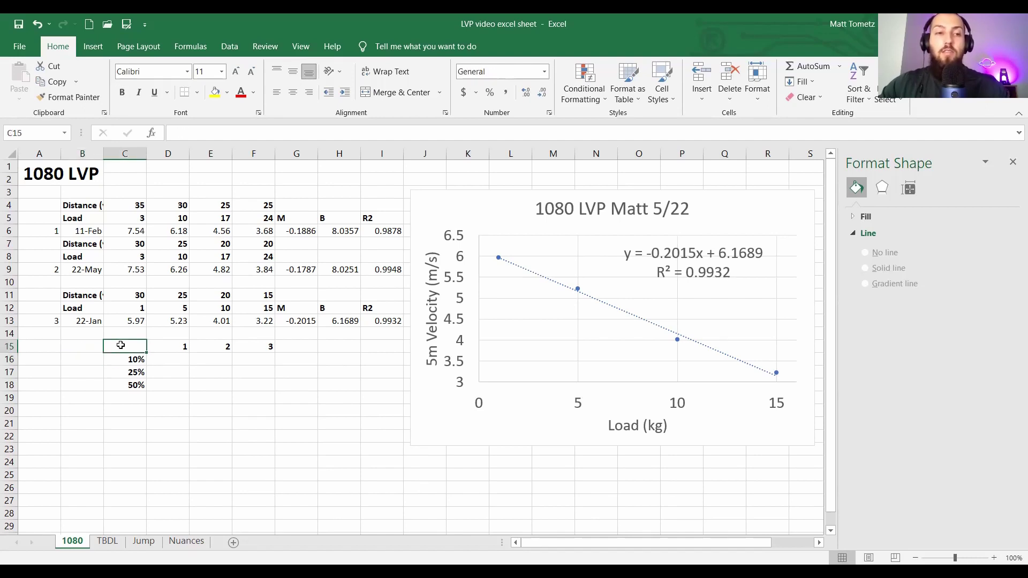
{"action": "type", "text": "V"}
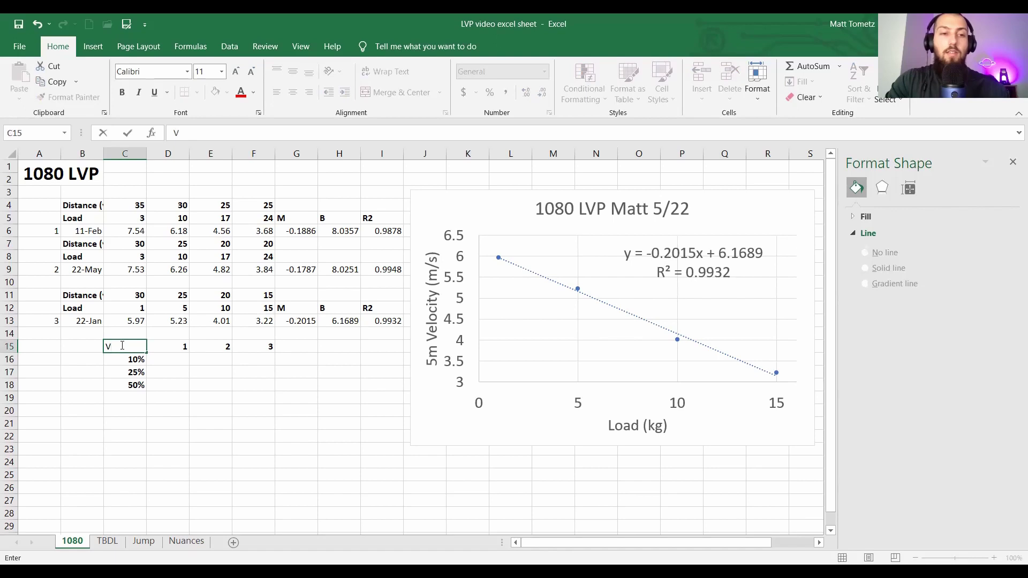
{"action": "type", "text": "elo Decrement"}
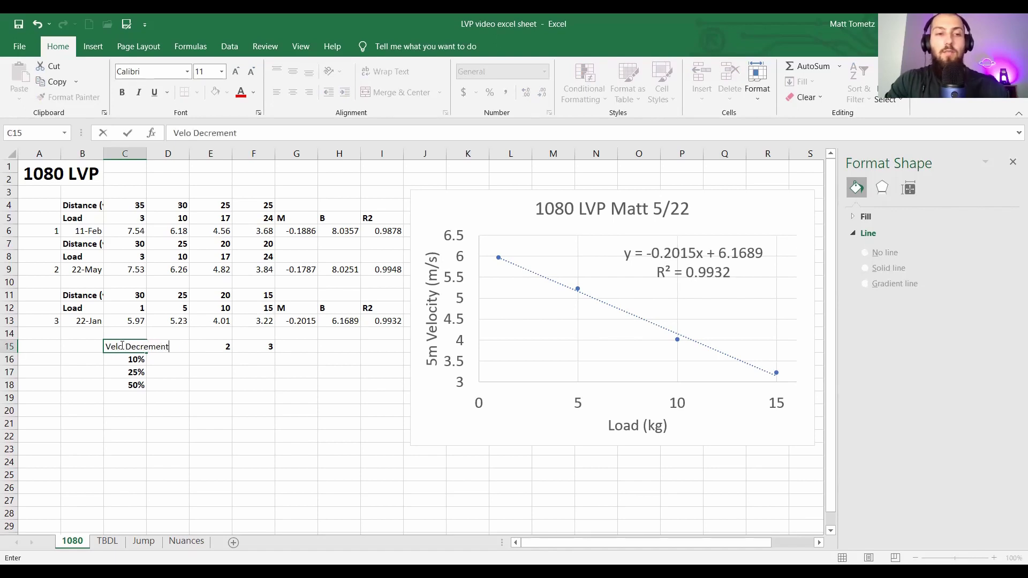
{"action": "key", "text": "Return"}
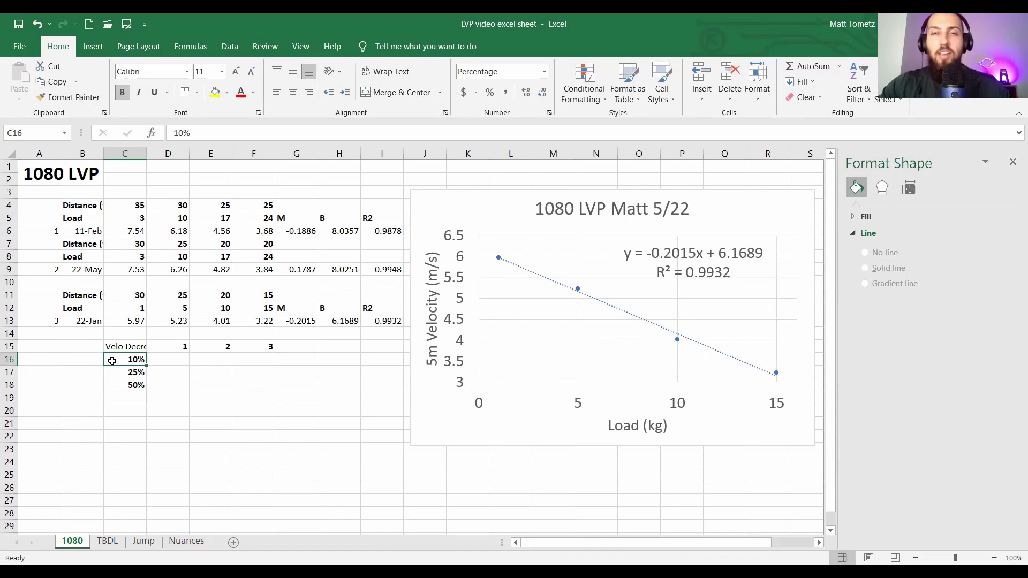
Step: Examine the velocity decrement percentages and the recorded slopes and intercepts of the 11-Feb and 22-May tests
{"action": "left_click", "coordinate": [119, 383]}
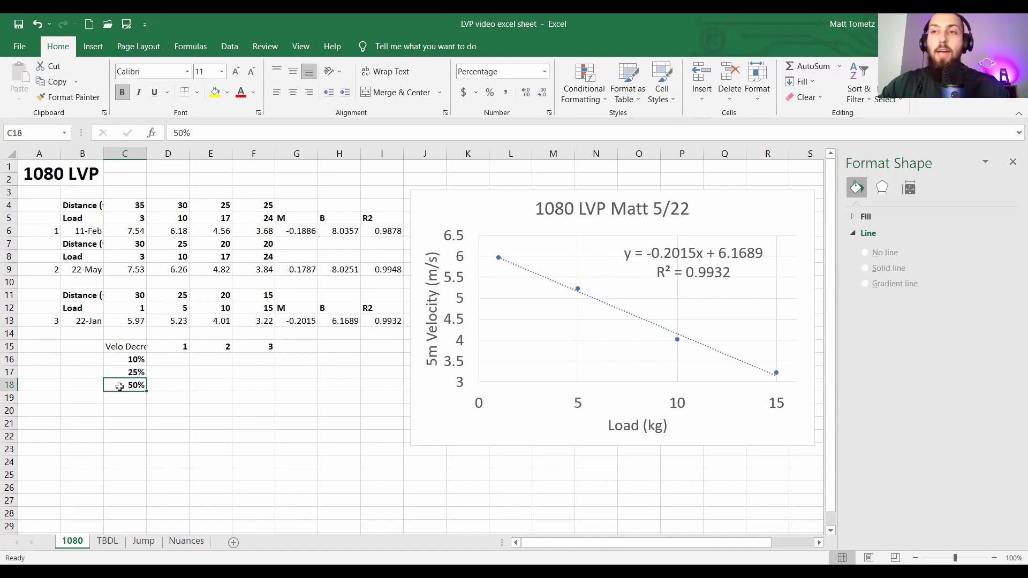
{"action": "left_click", "coordinate": [122, 371]}
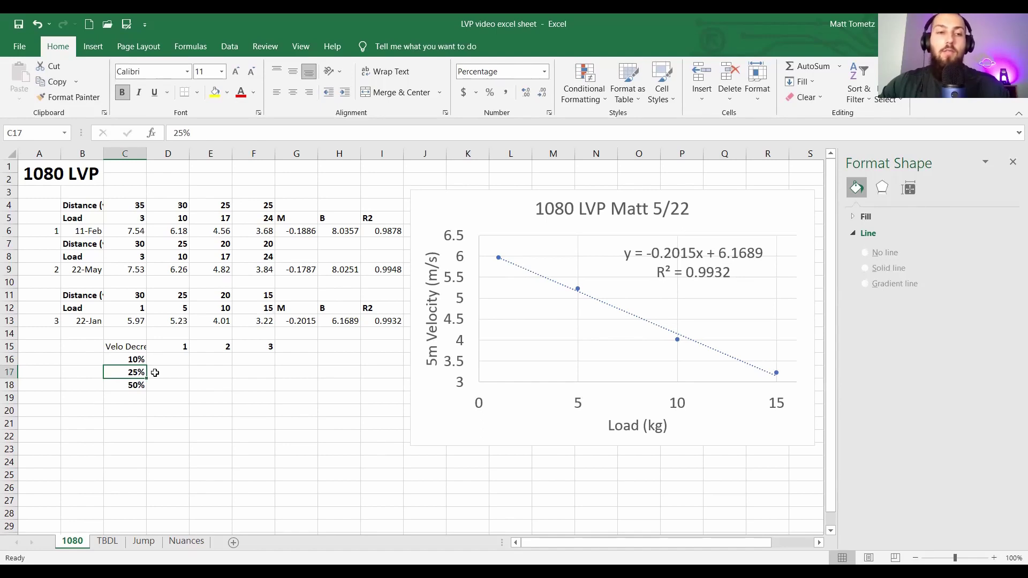
{"action": "left_click", "coordinate": [126, 388]}
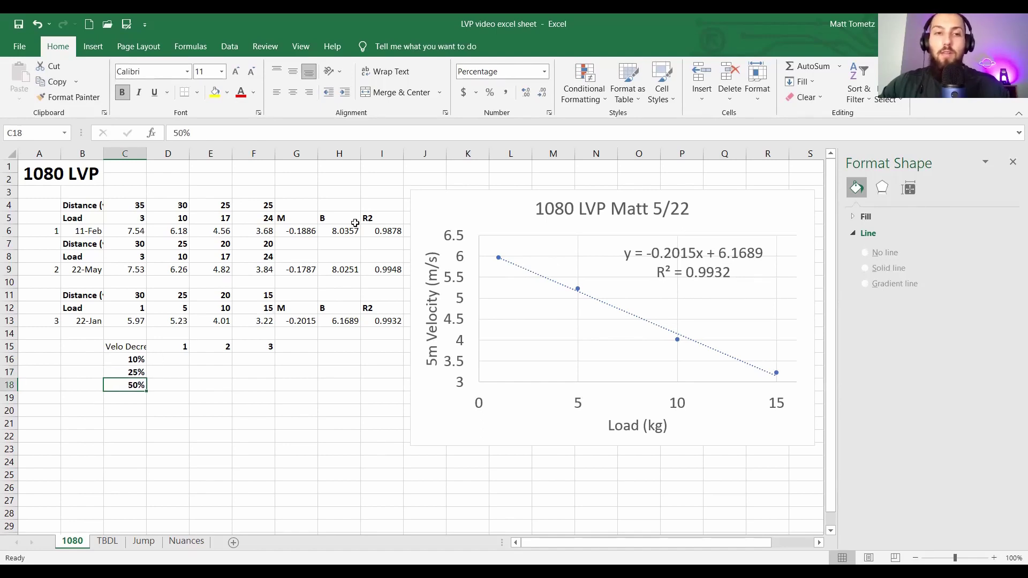
{"action": "left_click", "coordinate": [308, 228]}
{"action": "left_click", "coordinate": [475, 223]}
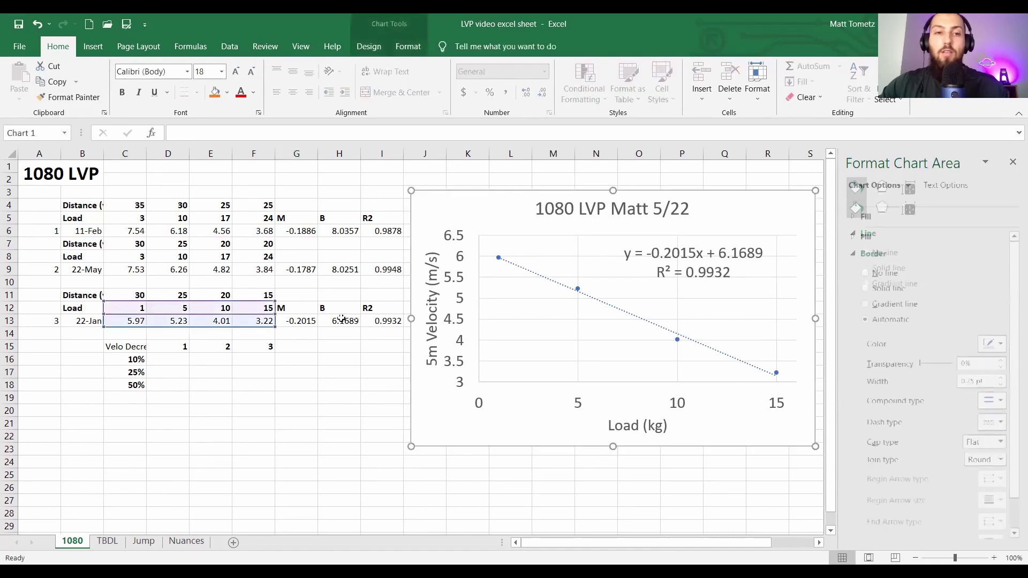
{"action": "left_click", "coordinate": [298, 233]}
{"action": "left_click_drag", "start_coordinate": [298, 233], "coordinate": [321, 236]}
{"action": "left_click", "coordinate": [291, 269]}
{"action": "left_click_drag", "start_coordinate": [291, 269], "coordinate": [335, 270]}
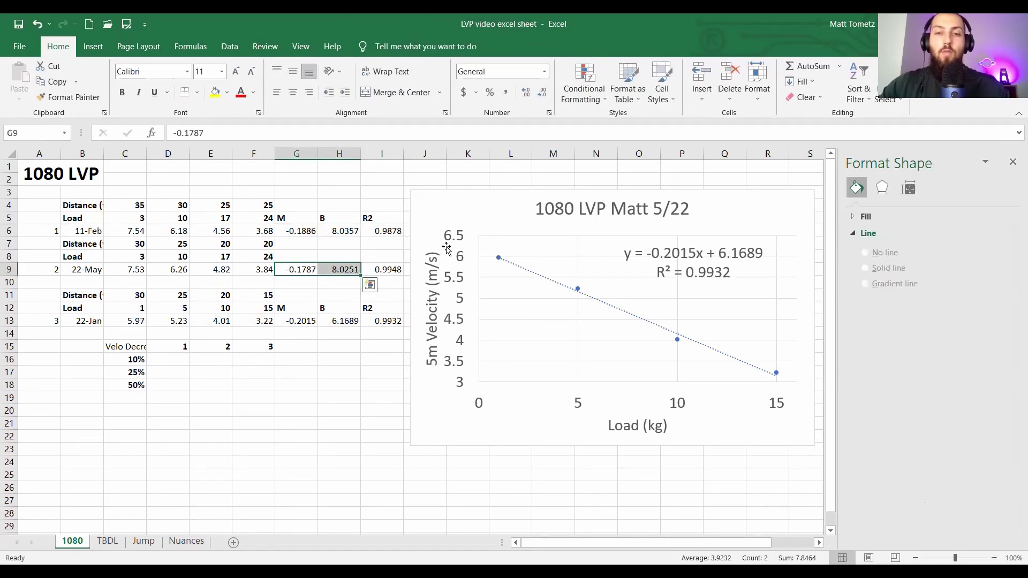
{"action": "left_click", "coordinate": [153, 361]}
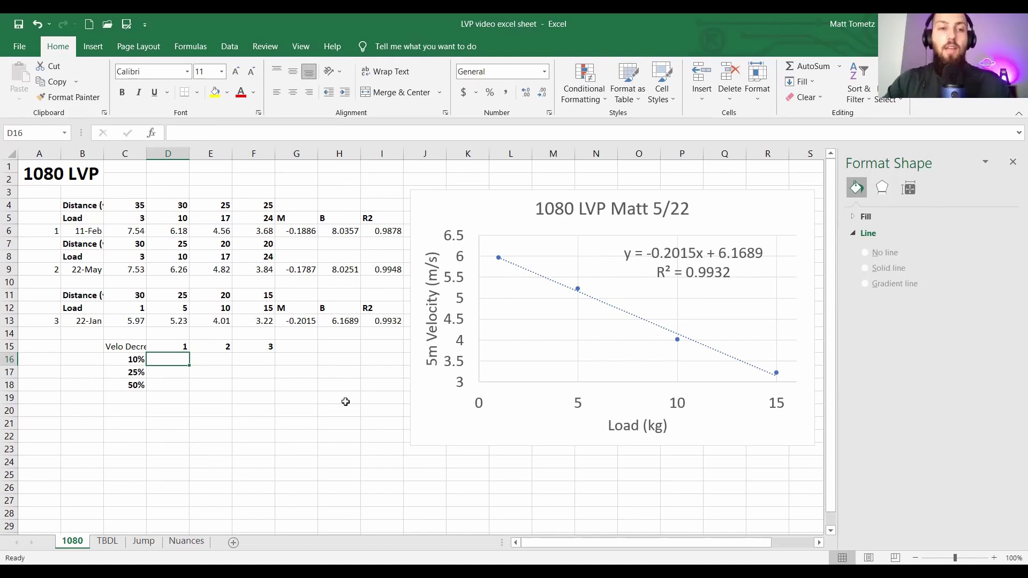
Step: Shift the test numbers 1 to 3 one column over to E15:G15 and clear D15
{"action": "left_click", "coordinate": [217, 345]}
{"action": "left_click_drag", "start_coordinate": [172, 348], "coordinate": [246, 349]}
{"action": "key", "text": "ctrl+c"}
{"action": "left_click", "coordinate": [215, 348]}
{"action": "key", "text": "Return"}
{"action": "left_click", "coordinate": [173, 347]}
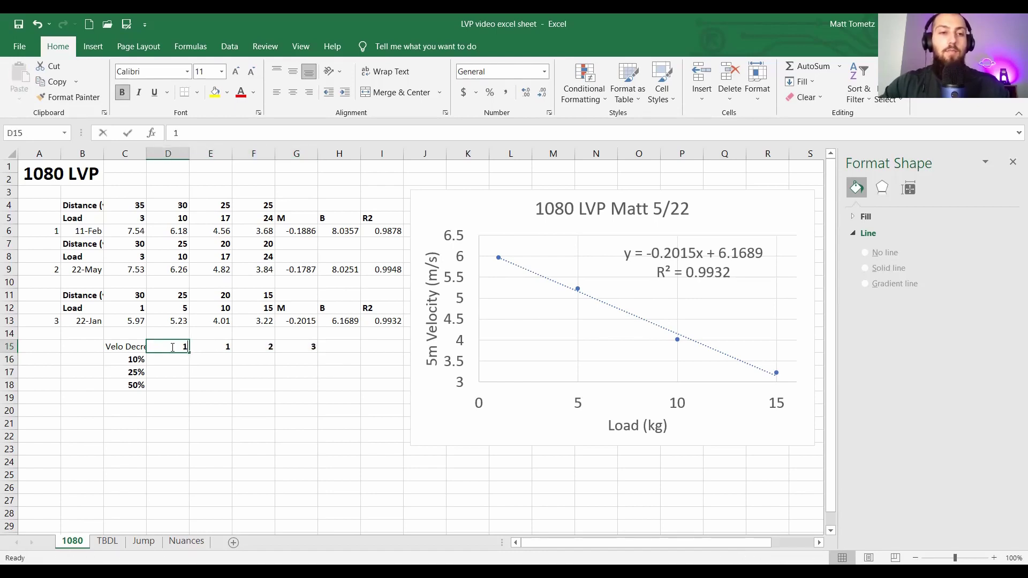
{"action": "key", "text": "BackSpace"}
Step: Move the 10%, 25% and 50% decrements down one row to C17:C19 and blank out C16
{"action": "left_click_drag", "start_coordinate": [132, 358], "coordinate": [131, 384]}
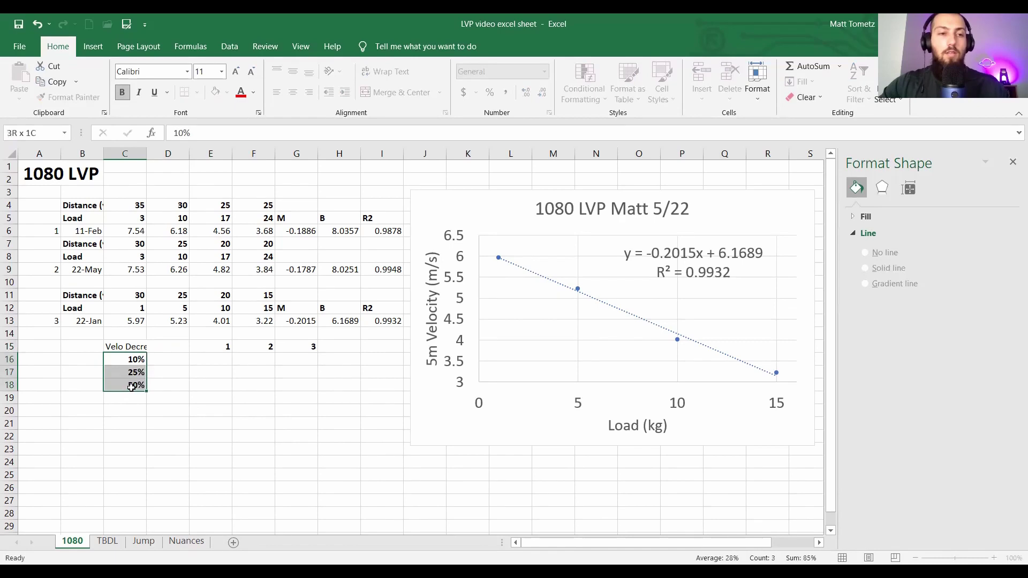
{"action": "key", "text": "ctrl+c"}
{"action": "left_click", "coordinate": [128, 369]}
{"action": "key", "text": "Return"}
{"action": "left_click", "coordinate": [96, 357]}
{"action": "key", "text": "ctrl+c"}
{"action": "left_click", "coordinate": [131, 360]}
{"action": "key", "text": "ctrl+v"}
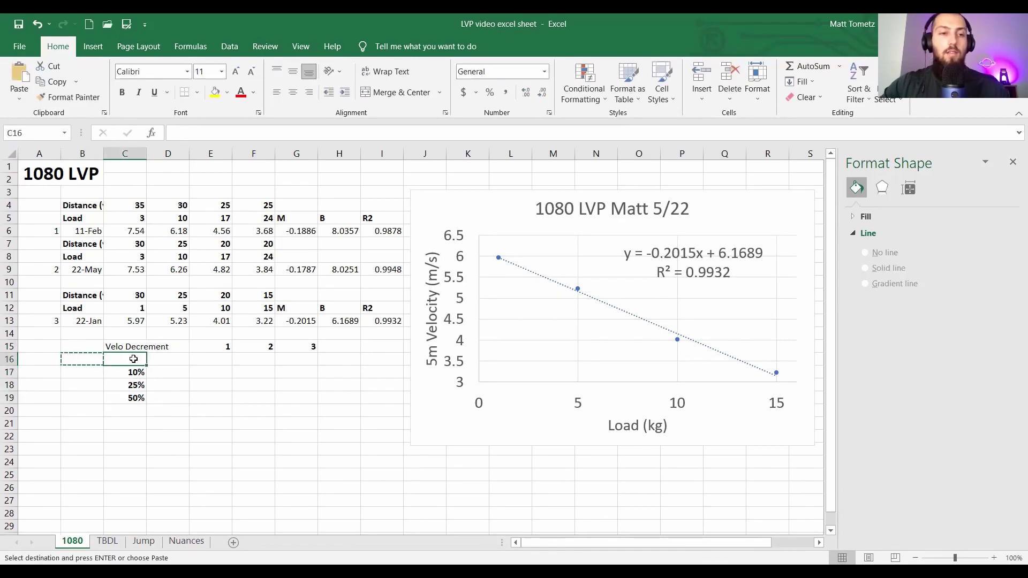
Step: Label C16 "Vmax" and enter the 11-Feb intercept 8.0357 beside it in D16
{"action": "type", "text": "Vmax"}
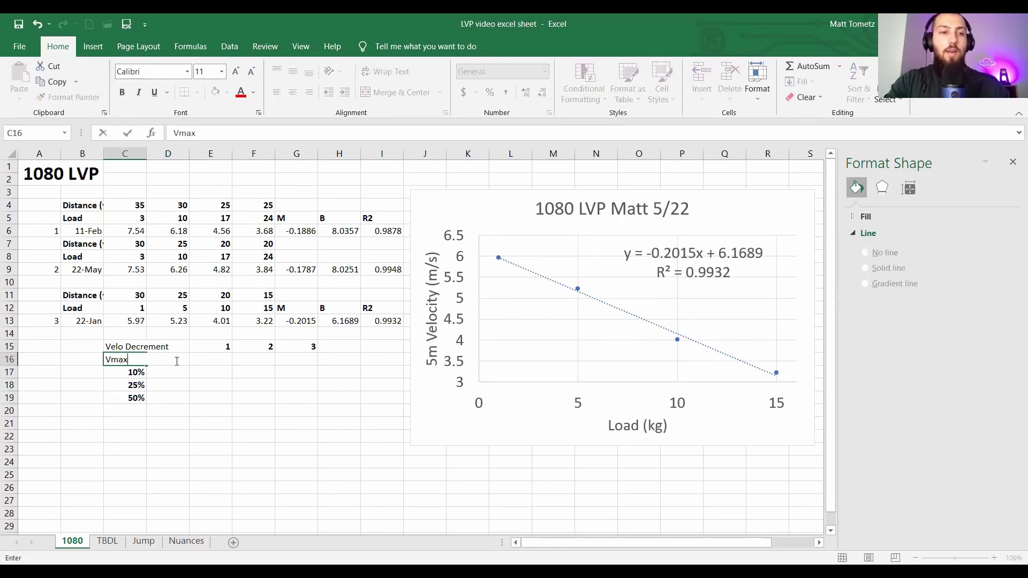
{"action": "key", "text": "Return"}
{"action": "left_click", "coordinate": [176, 361]}
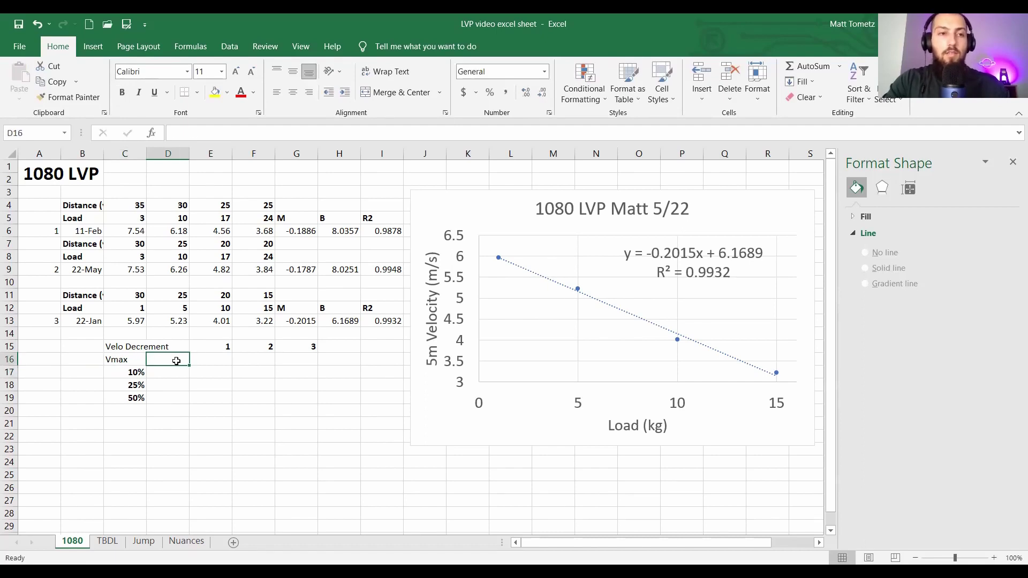
{"action": "type", "text": "8.0357"}
{"action": "key", "text": "Return"}
Step: Bold the Velo Decrement and Vmax labels in C15 and C16
{"action": "left_click", "coordinate": [176, 361]}
{"action": "key", "text": "ctrl+b"}
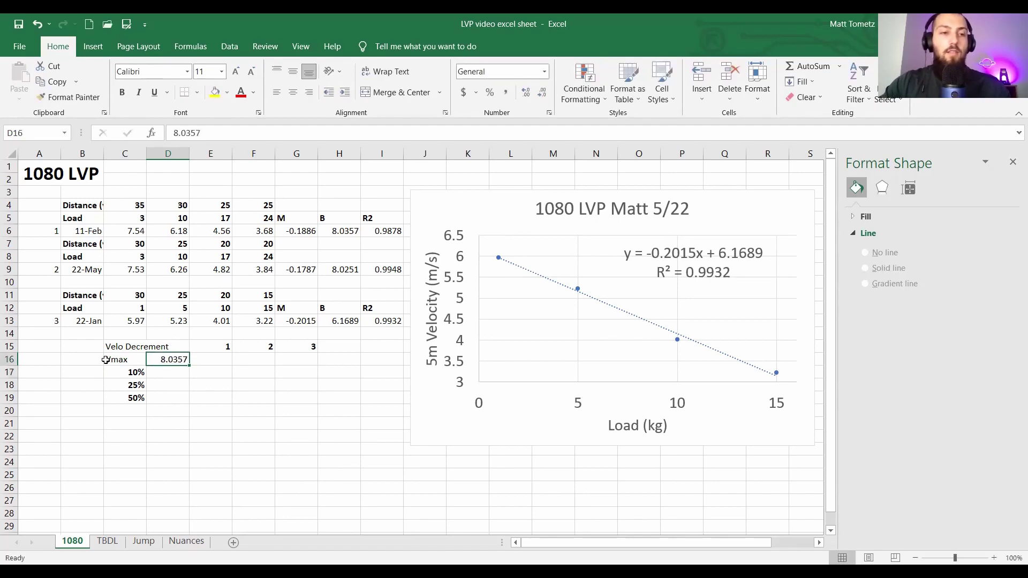
{"action": "left_click", "coordinate": [107, 359]}
{"action": "key", "text": "ctrl+b"}
{"action": "left_click", "coordinate": [123, 344]}
{"action": "key", "text": "ctrl+b"}
Step: Delete the test numbers 2 and 3 from F15:G15
{"action": "left_click", "coordinate": [172, 359]}
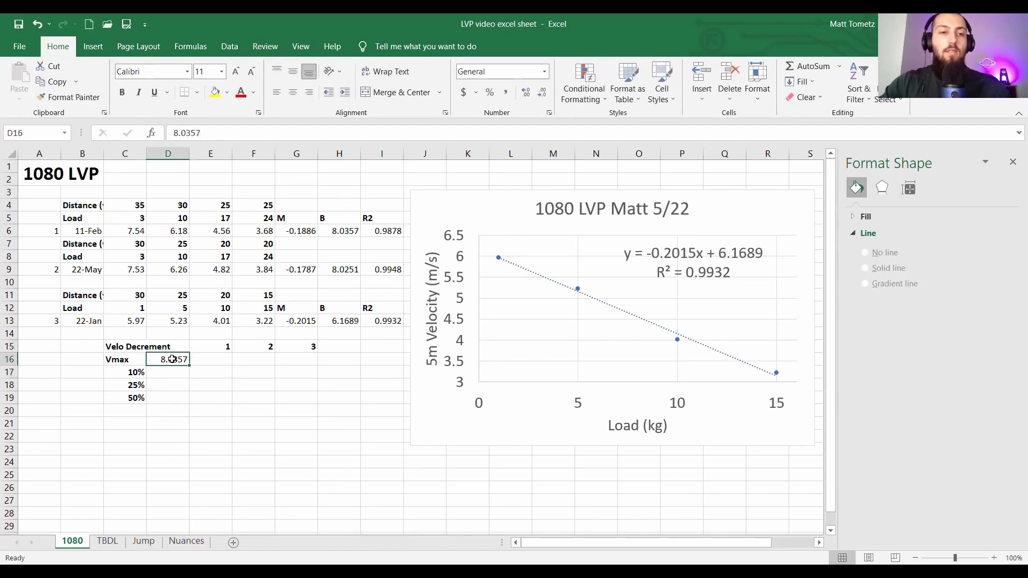
{"action": "left_click", "coordinate": [344, 230]}
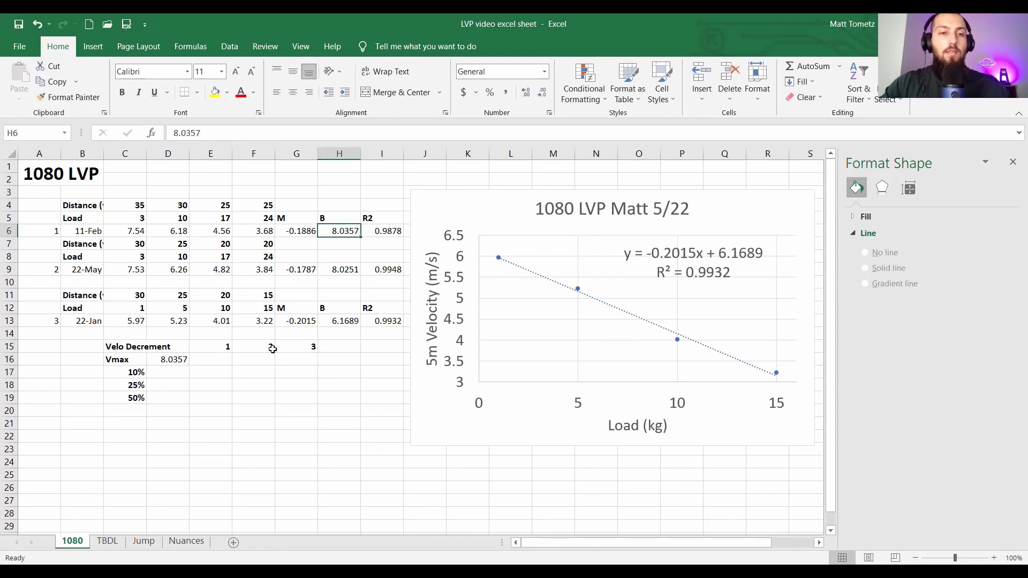
{"action": "left_click_drag", "start_coordinate": [271, 347], "coordinate": [291, 344]}
{"action": "key", "text": "Delete"}
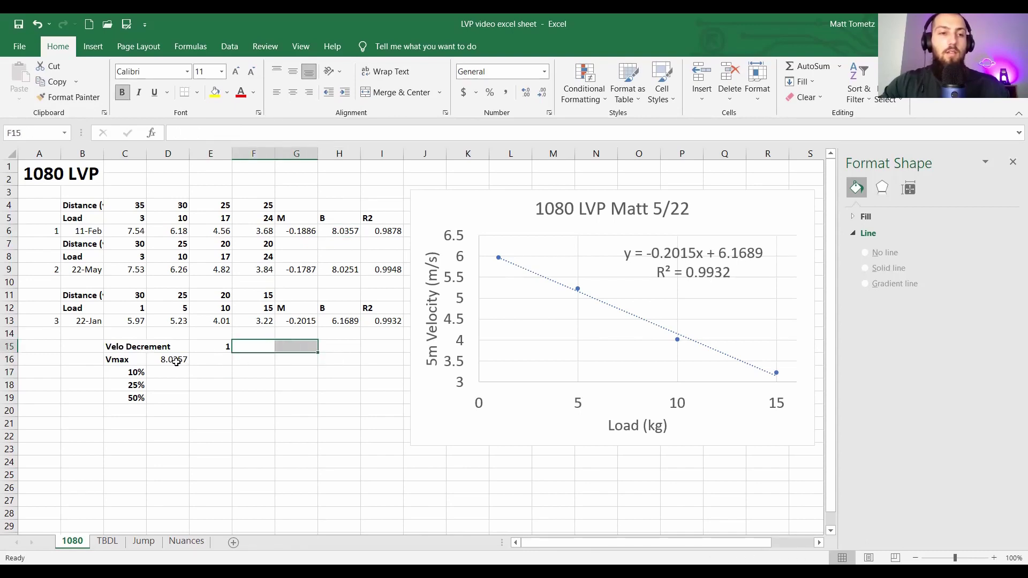
Step: Enter the formula =D16*(1-C17) in D17 to calculate the target velocity for the 10% decrement
{"action": "left_click", "coordinate": [169, 359]}
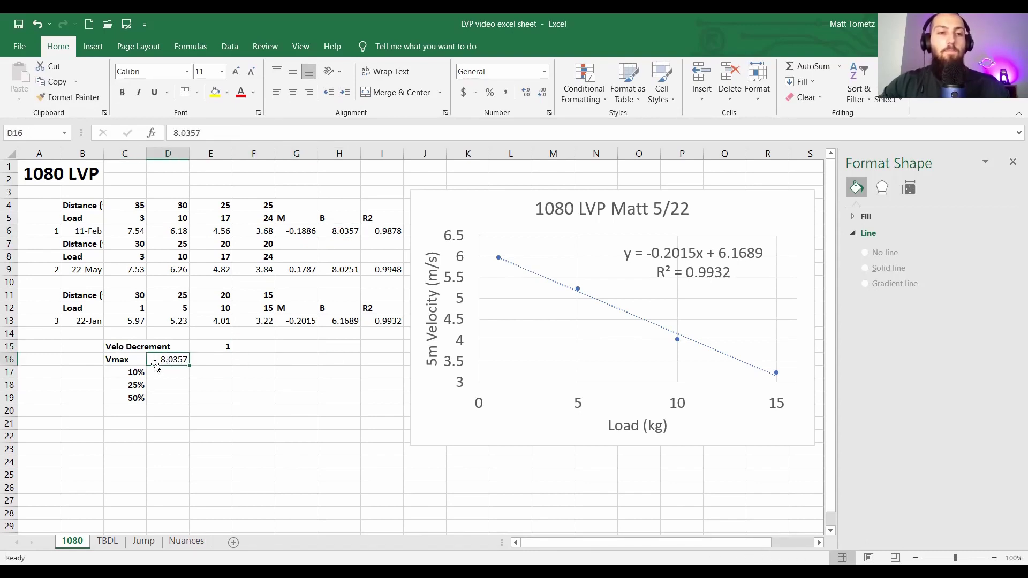
{"action": "left_click", "coordinate": [171, 369]}
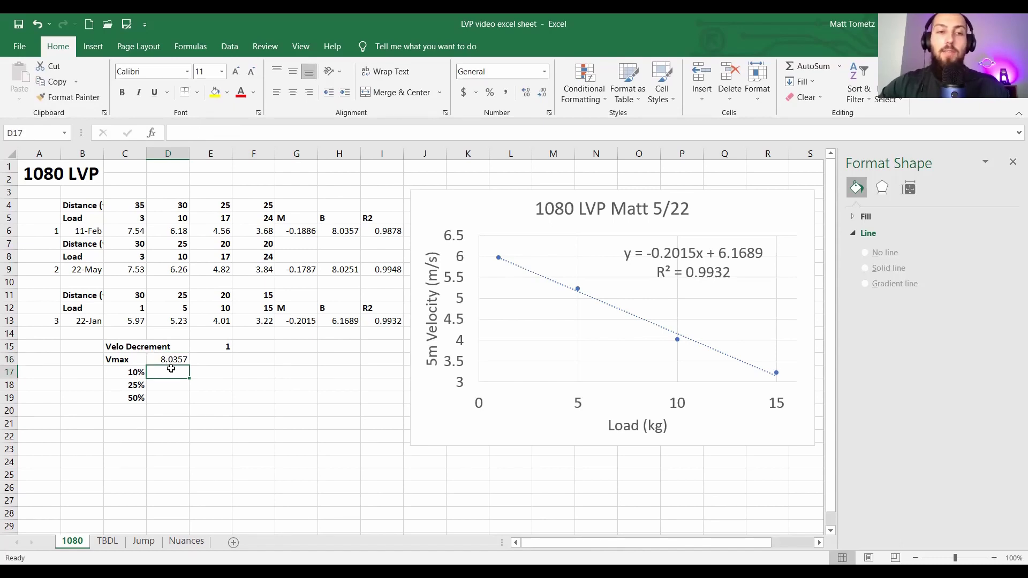
{"action": "type", "text": "="}
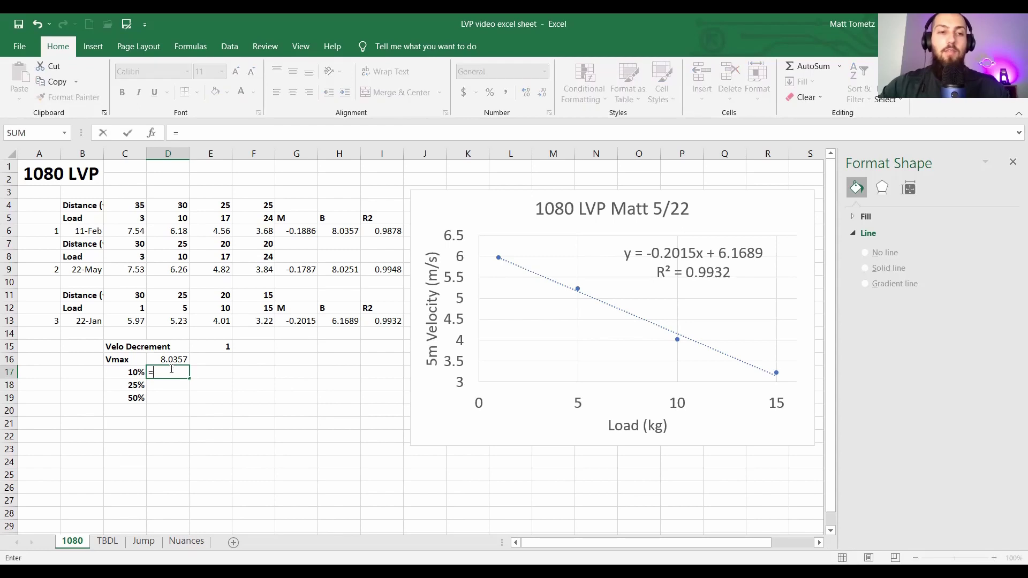
{"action": "key", "text": "Up"}
{"action": "type", "text": "*"}
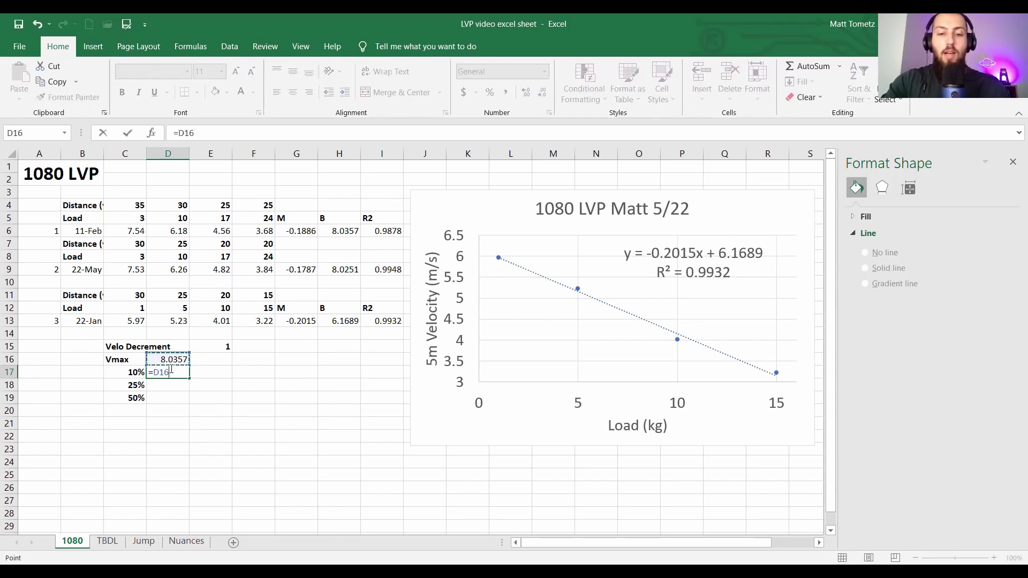
{"action": "type", "text": "("}
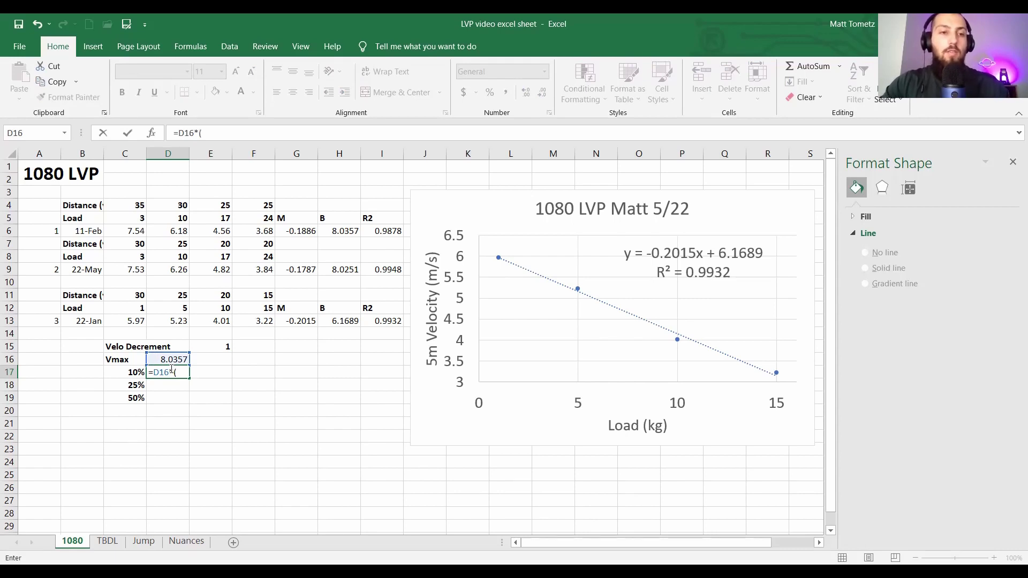
{"action": "type", "text": "1-"}
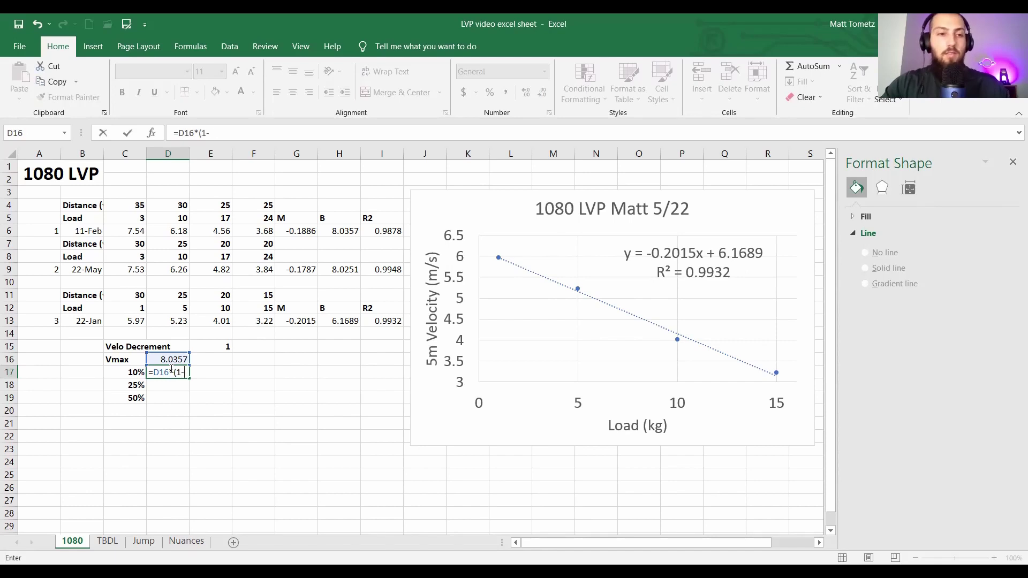
{"action": "key", "text": "Left"}
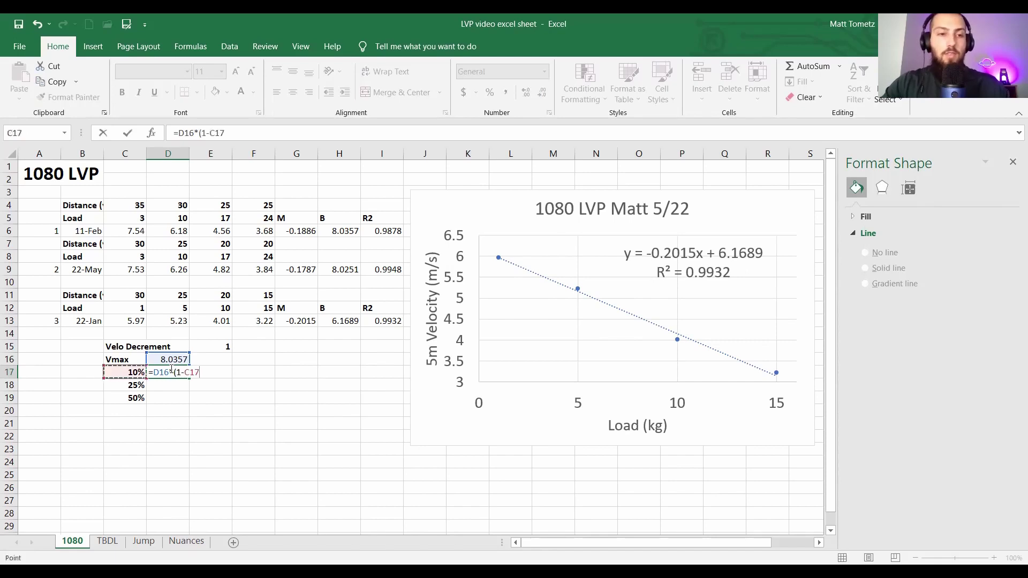
{"action": "type", "text": ")"}
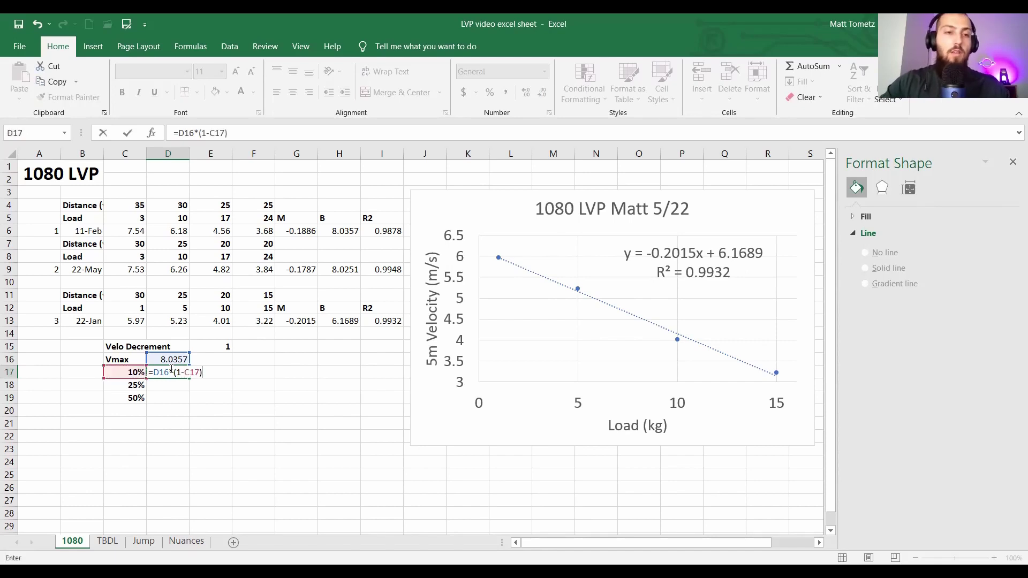
{"action": "key", "text": "Return"}
{"action": "key", "text": "Up"}
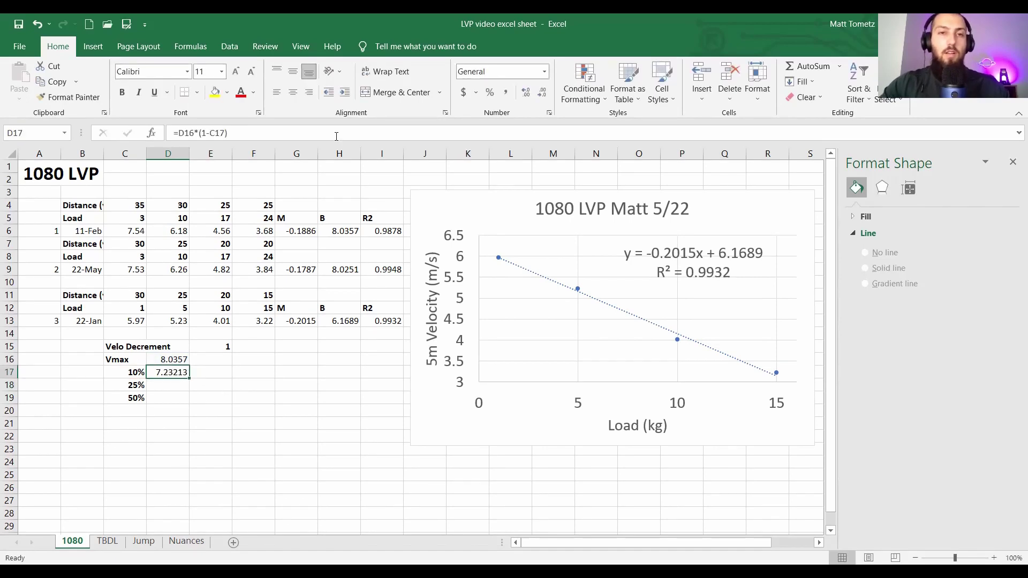
Step: Reduce the 10% target velocity in D17 to two decimal places
{"action": "left_click", "coordinate": [542, 92]}
{"action": "left_click", "coordinate": [542, 92]}
{"action": "left_click", "coordinate": [542, 92]}
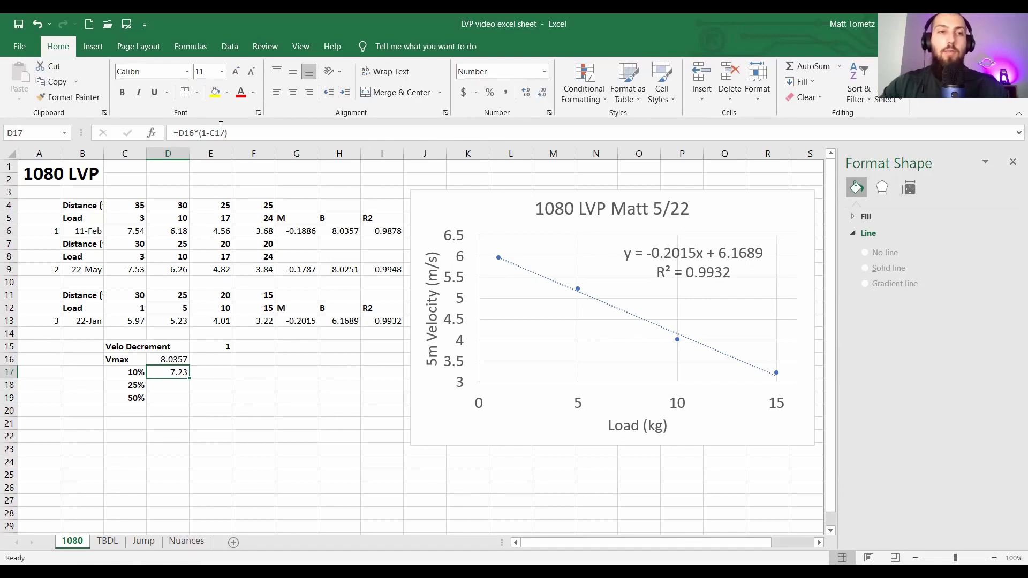
Step: Lock the references in the D17 formula so it reads =$D$16*(1-$C17)
{"action": "left_click", "coordinate": [192, 134]}
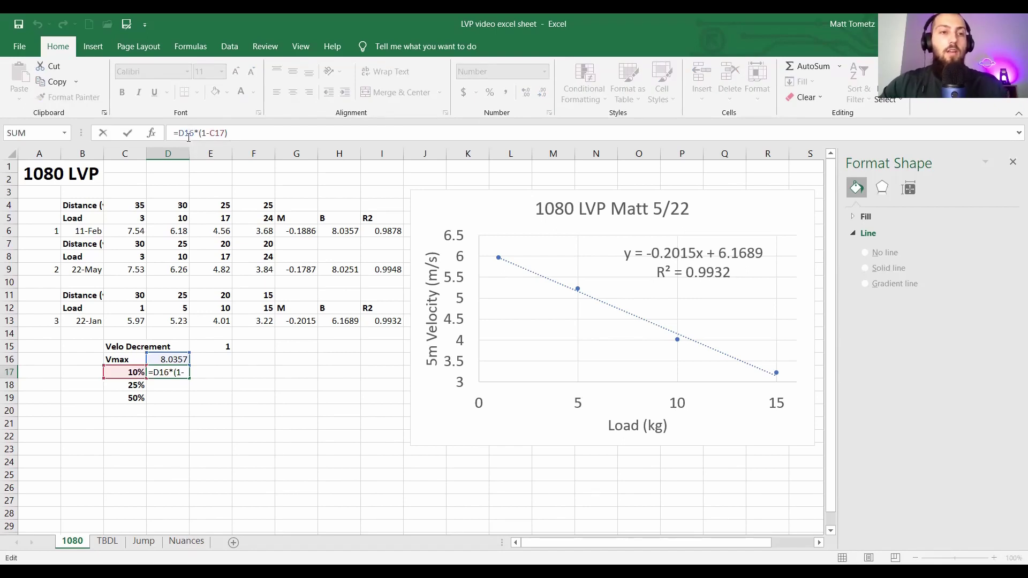
{"action": "key", "text": "F4"}
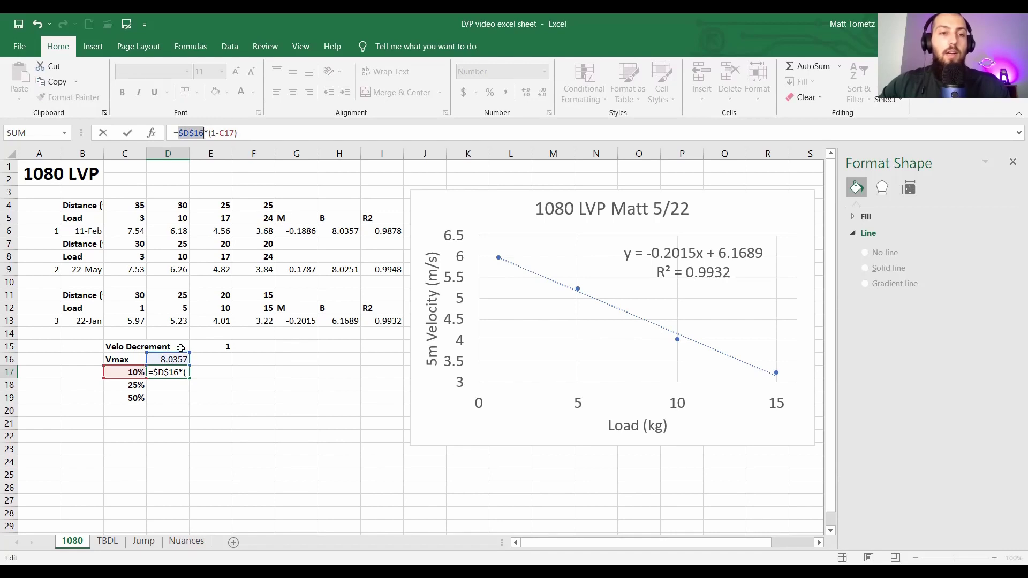
{"action": "left_click", "coordinate": [233, 132]}
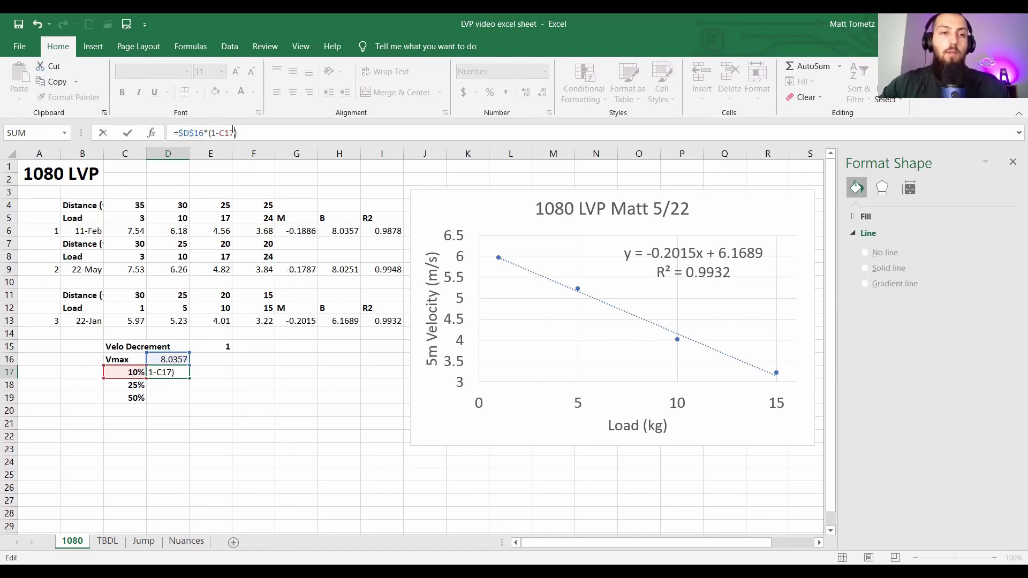
{"action": "double_click", "coordinate": [231, 133]}
{"action": "key", "text": "F4"}
{"action": "key", "text": "F4"}
{"action": "key", "text": "F4"}
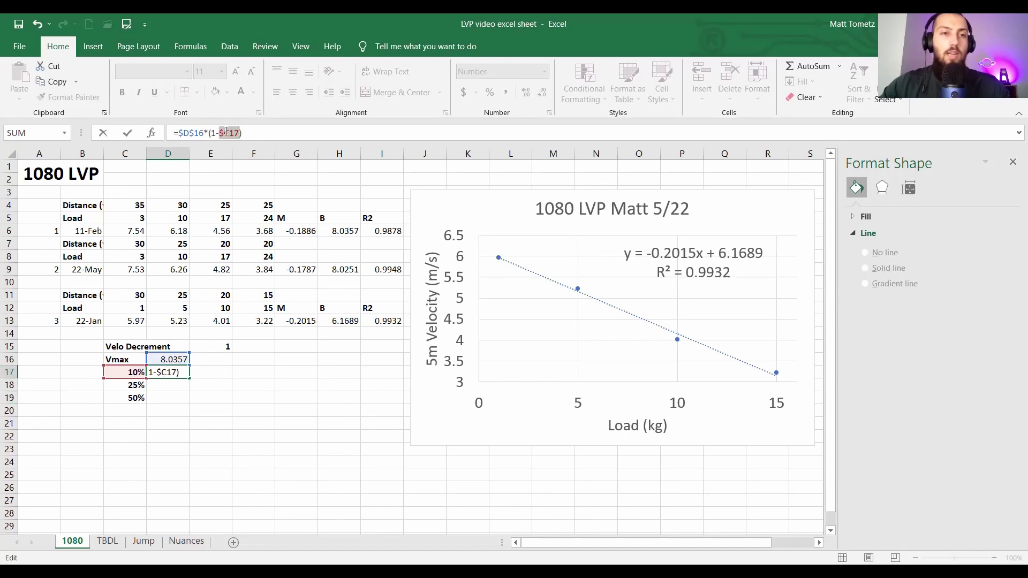
{"action": "key", "text": "Return"}
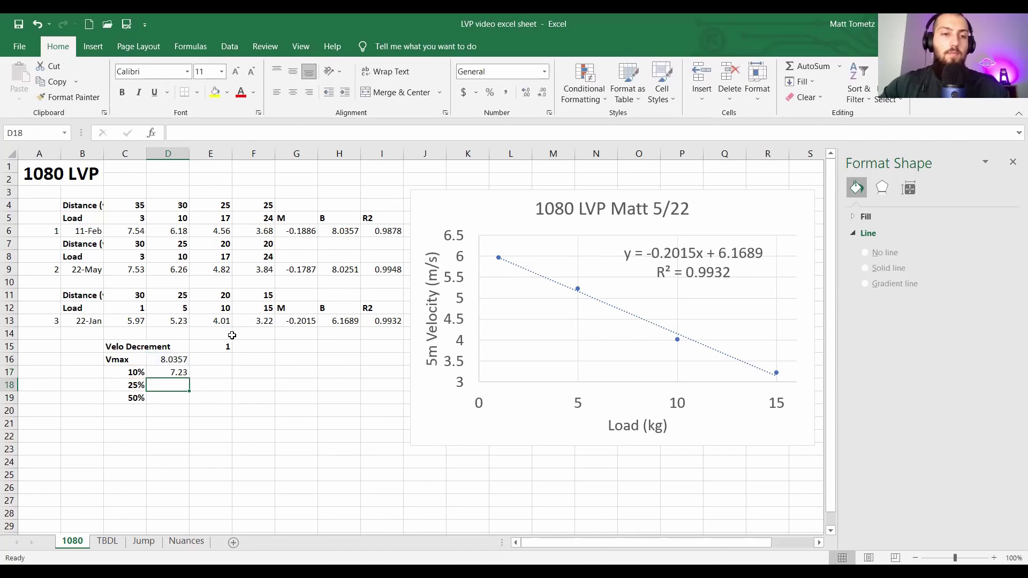
Step: Fill the D17 formula down to the 25% and 50% rows and check the references in D19
{"action": "left_click", "coordinate": [166, 374]}
{"action": "left_click_drag", "start_coordinate": [188, 379], "coordinate": [188, 400]}
{"action": "left_click", "coordinate": [173, 358]}
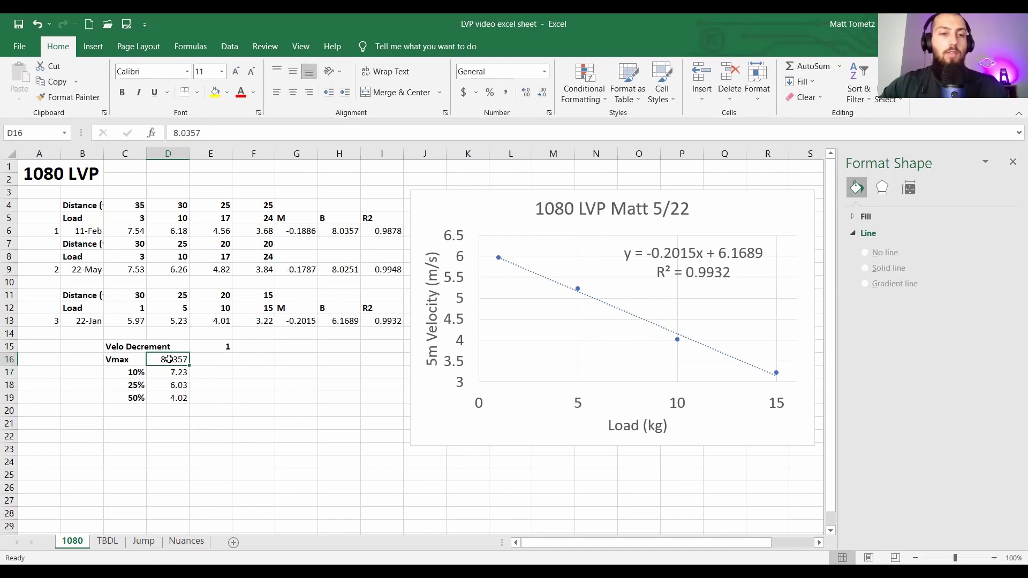
{"action": "left_click", "coordinate": [159, 399]}
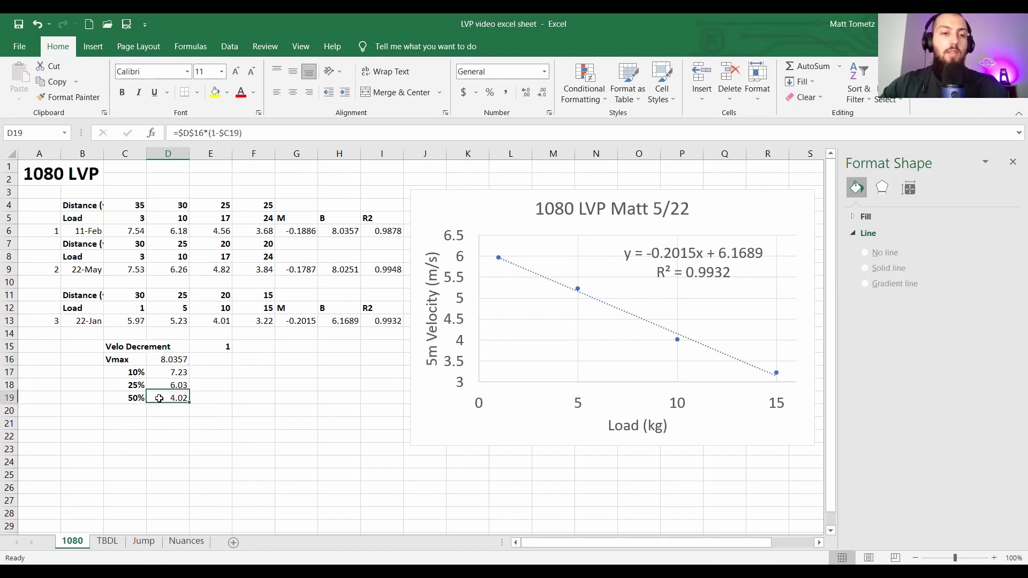
{"action": "double_click", "coordinate": [170, 397]}
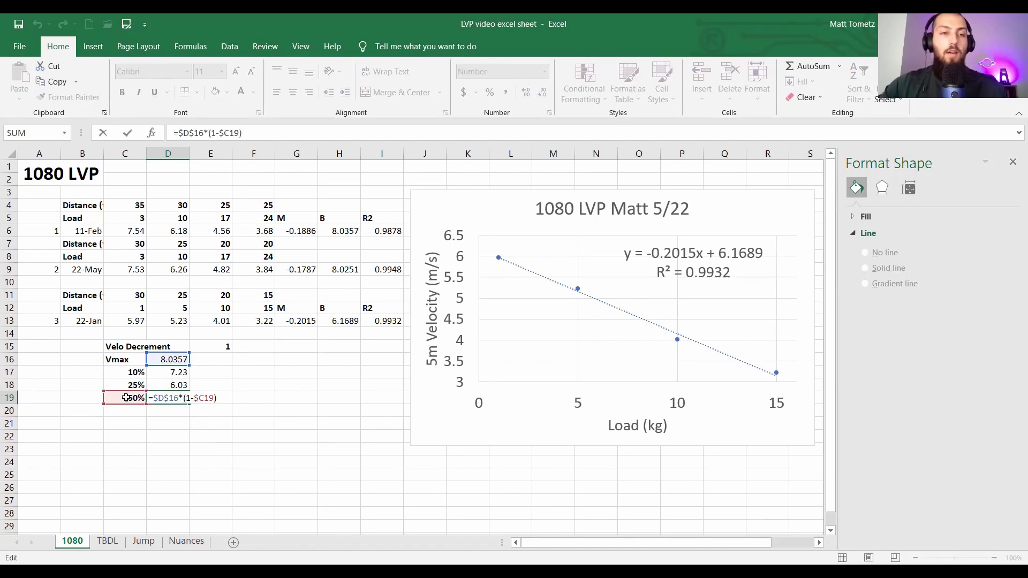
{"action": "key", "text": "Return"}
{"action": "key", "text": "Up"}
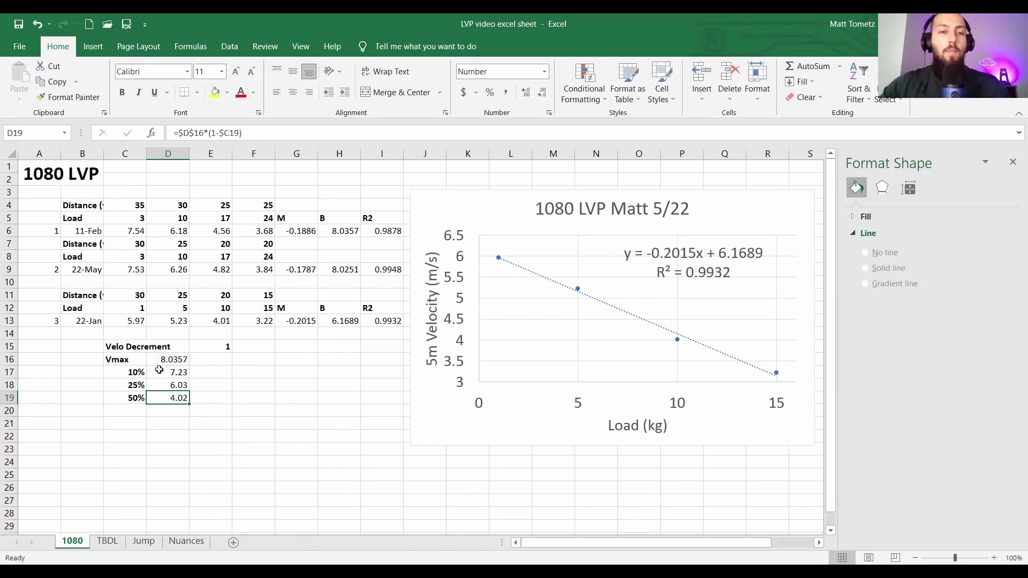
Step: Enter a load of 0 beside the Vmax value in E16 and remove its bold formatting
{"action": "left_click", "coordinate": [200, 361]}
{"action": "left_click", "coordinate": [201, 372]}
{"action": "left_click", "coordinate": [206, 362]}
{"action": "type", "text": "0"}
{"action": "key", "text": "Return"}
{"action": "left_click", "coordinate": [207, 362]}
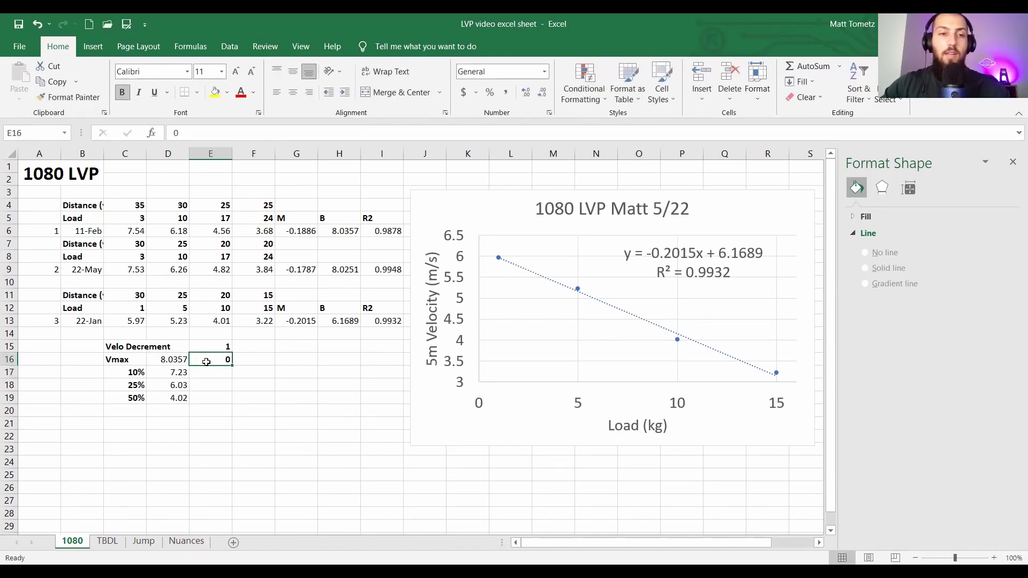
{"action": "key", "text": "Return"}
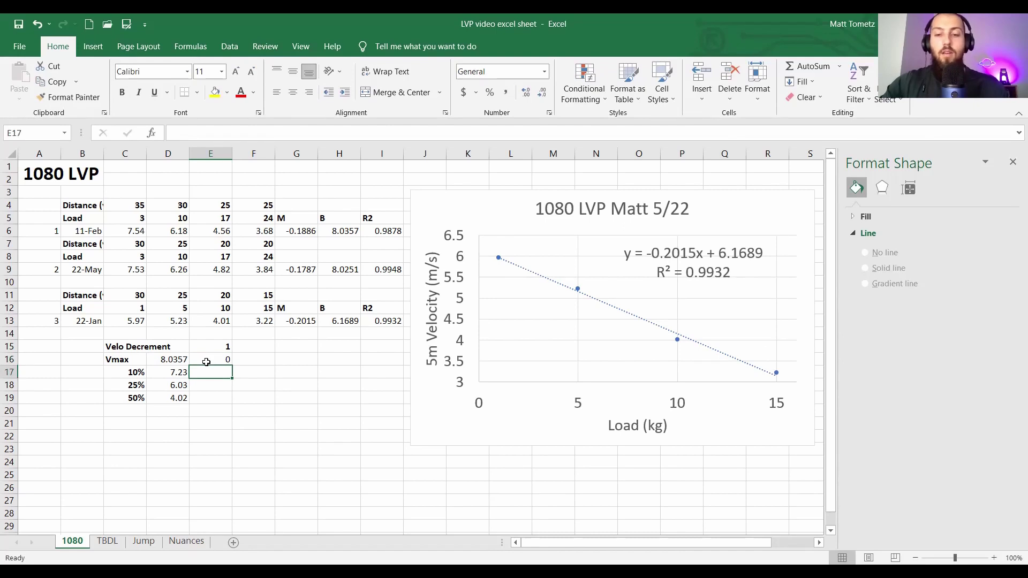
{"action": "type", "text": "="}
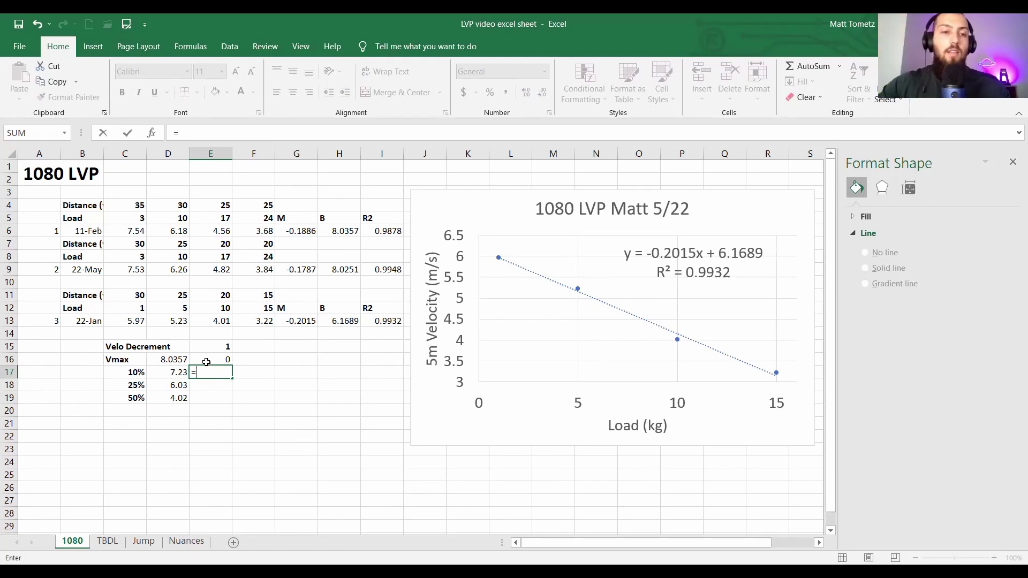
{"action": "key", "text": "Escape"}
{"action": "key", "text": "Left"}
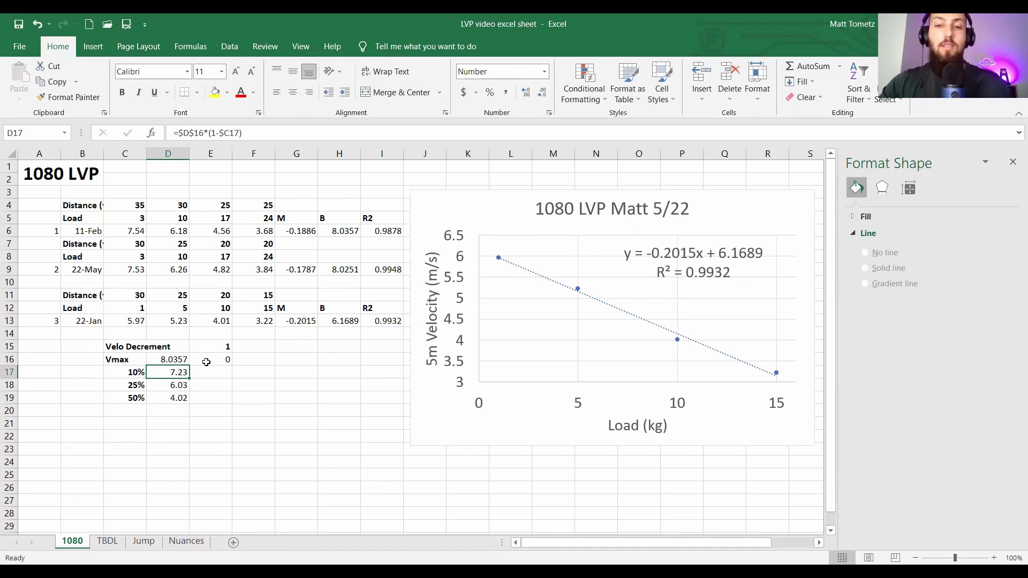
{"action": "key", "text": "Right"}
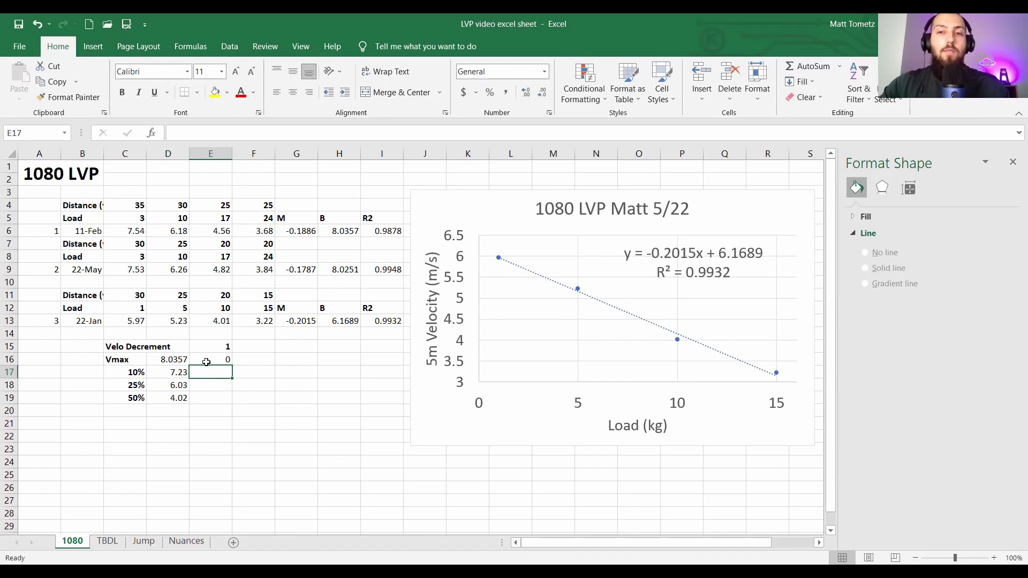
{"action": "type", "text": "="}
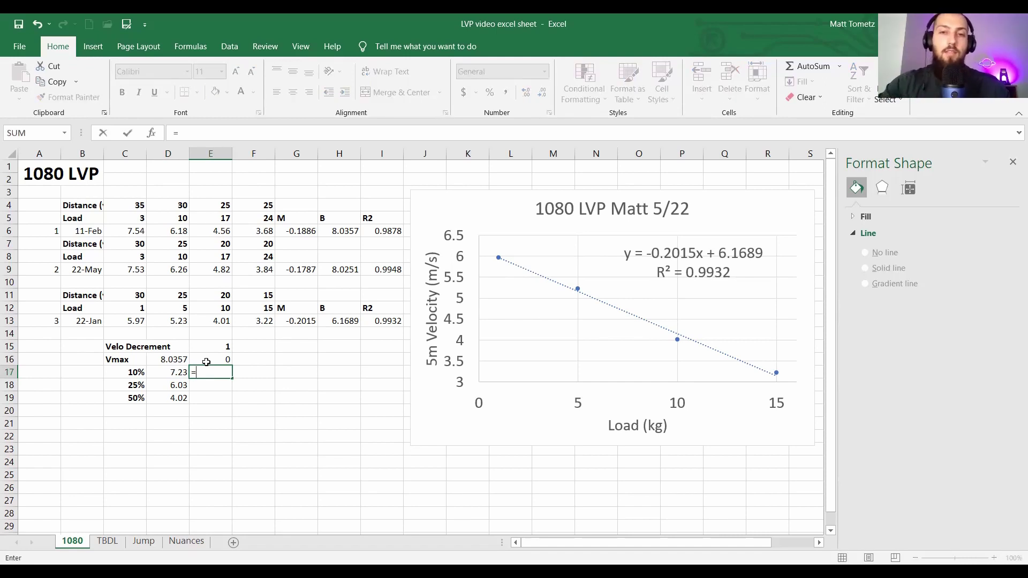
{"action": "key", "text": "Left"}
{"action": "key", "text": "Page_Up"}
{"action": "key", "text": "BackSpace"}
{"action": "key", "text": "BackSpace"}
{"action": "key", "text": "BackSpace"}
Step: Write the line equation y = m(x) + b as a reference note in E22
{"action": "key", "text": "Down"}
{"action": "key", "text": "Down"}
{"action": "key", "text": "Down"}
{"action": "key", "text": "Down"}
{"action": "key", "text": "Down"}
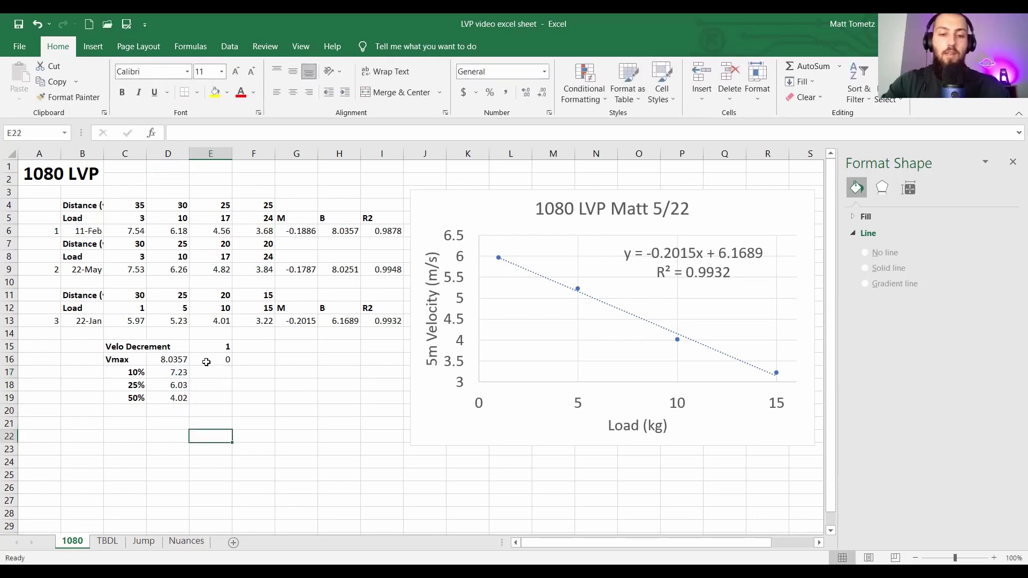
{"action": "type", "text": "y = m(x) + b"}
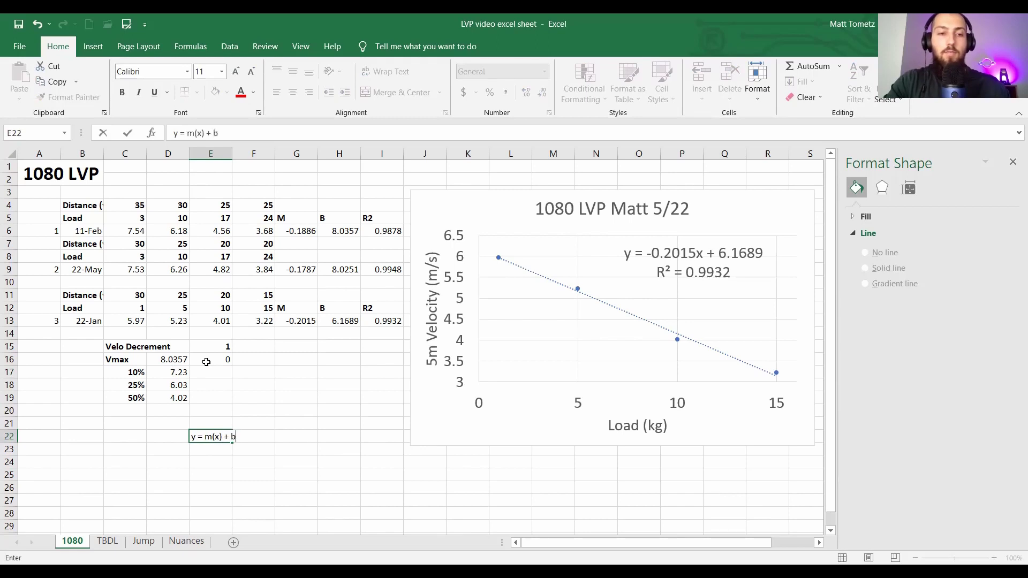
{"action": "key", "text": "Return"}
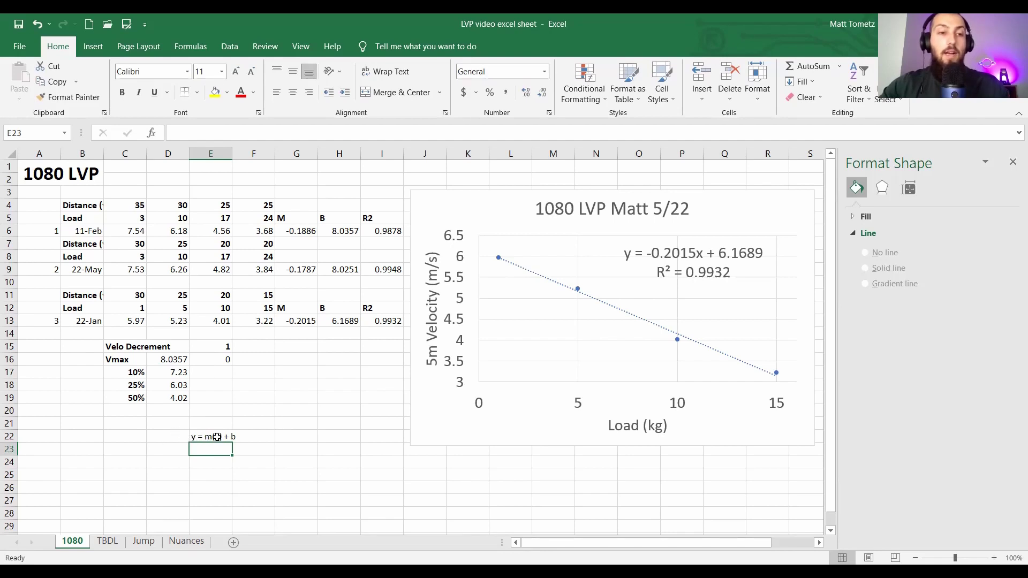
Step: Enter the formula =(D17-D16)/G6 in E17 to calculate the load for the 10% decrement
{"action": "left_click", "coordinate": [212, 371]}
{"action": "type", "text": "="}
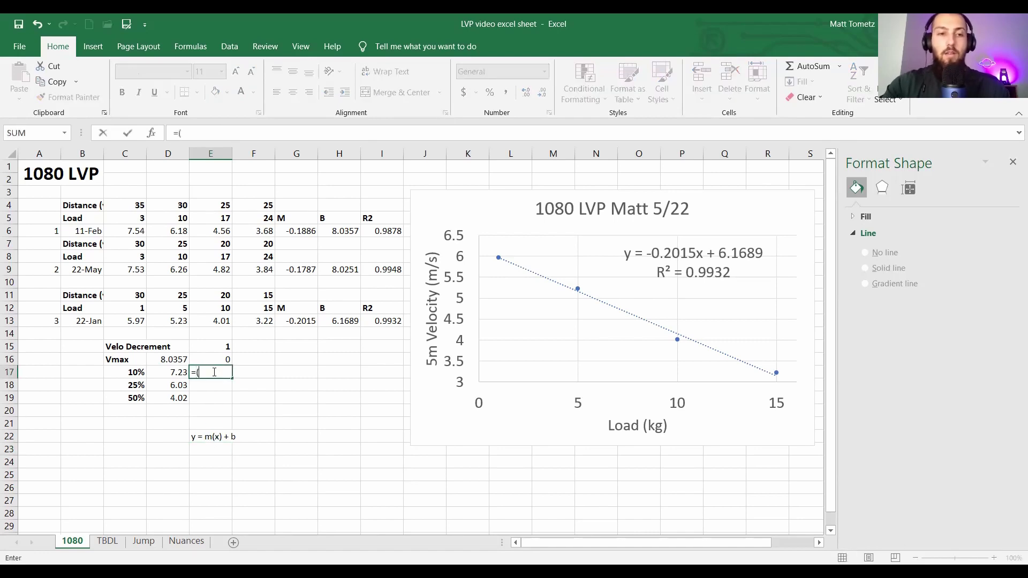
{"action": "type", "text": "("}
{"action": "left_click", "coordinate": [176, 371]}
{"action": "type", "text": "-"}
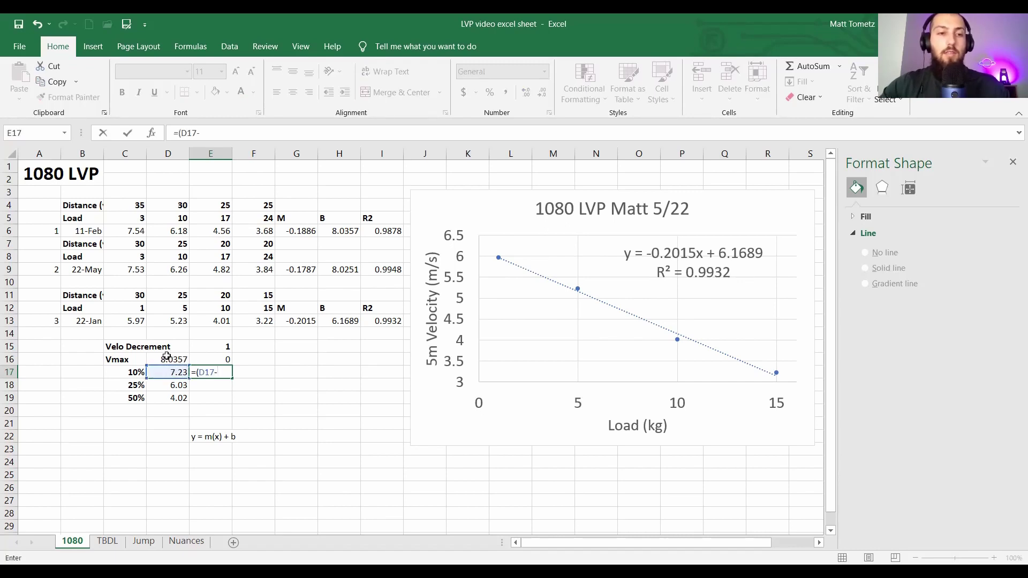
{"action": "left_click", "coordinate": [158, 360]}
{"action": "type", "text": ")/"}
{"action": "left_click", "coordinate": [301, 230]}
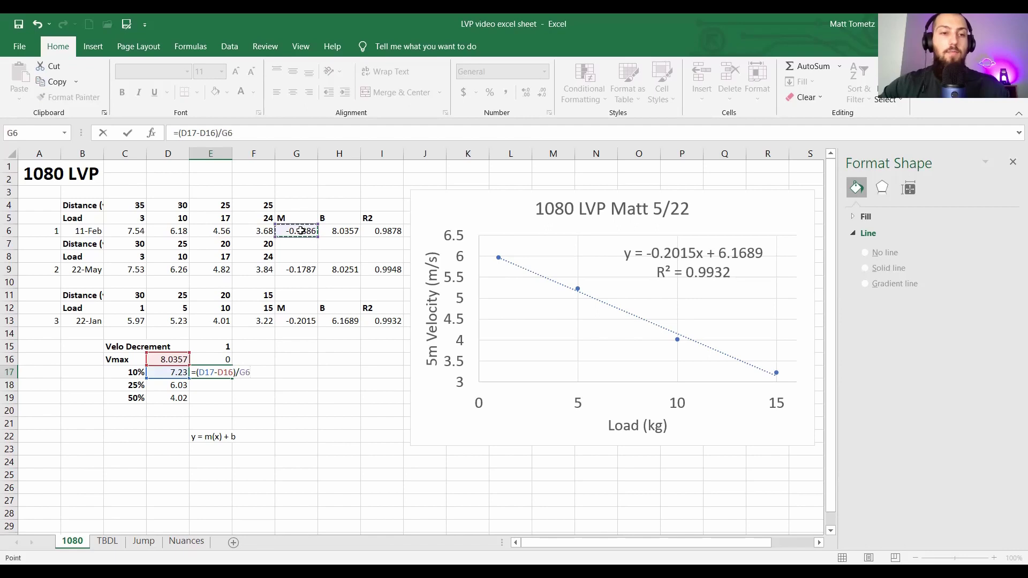
{"action": "key", "text": "Return"}
{"action": "key", "text": "Up"}
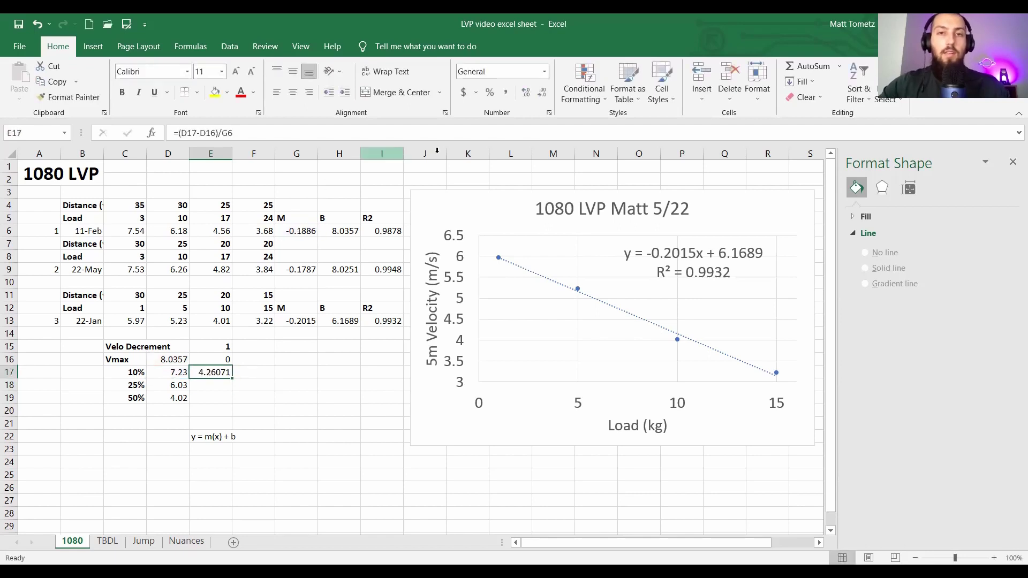
Step: Reduce the 10% decrement load in E17 to one decimal place
{"action": "left_click", "coordinate": [543, 92]}
{"action": "left_click", "coordinate": [543, 93]}
{"action": "left_click", "coordinate": [543, 93]}
{"action": "left_click", "coordinate": [543, 92]}
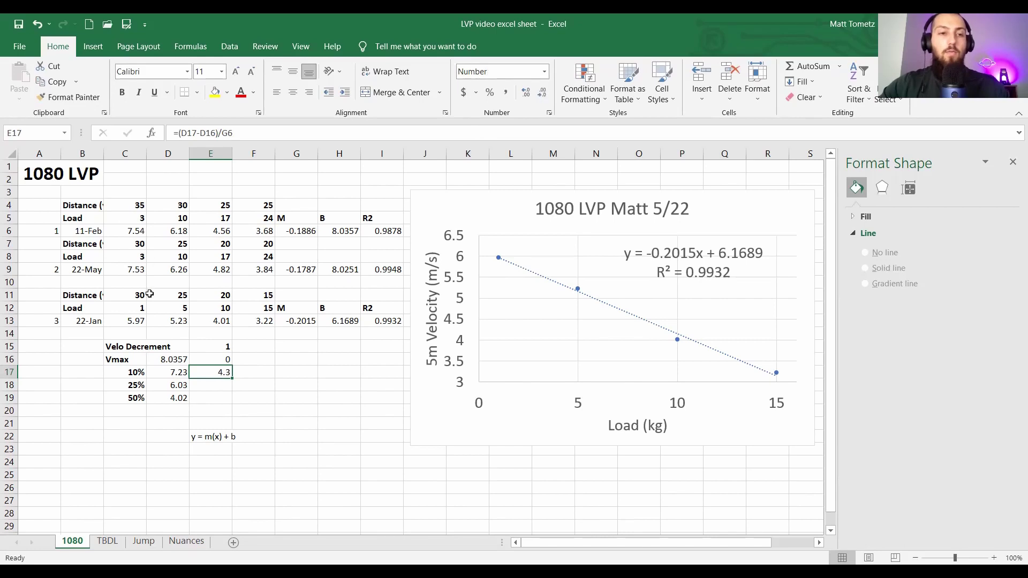
Step: Lock the references in E17's load formula so it reads =($D17-$D$16)/$G$6
{"action": "left_click", "coordinate": [191, 133]}
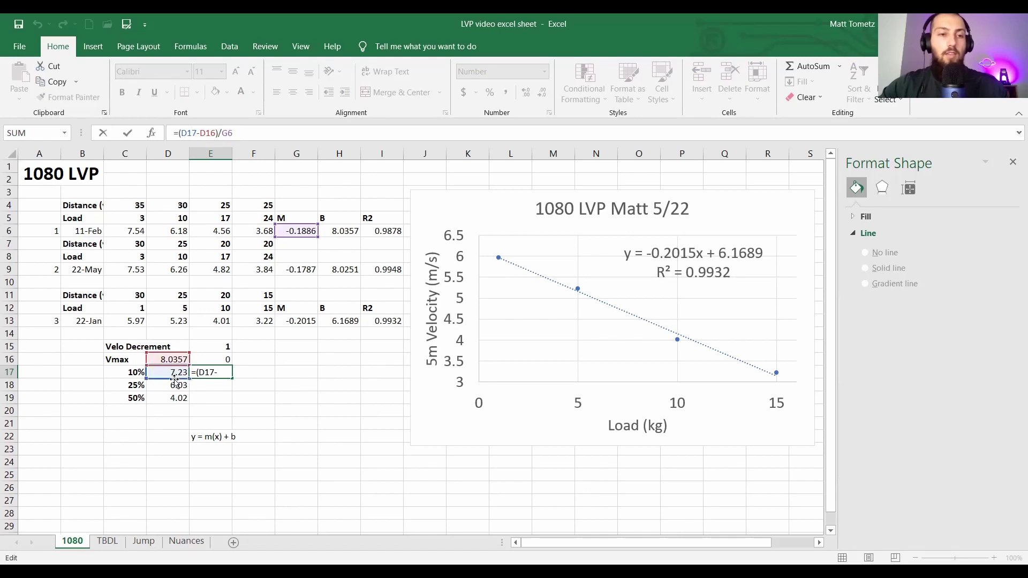
{"action": "key", "text": "F4"}
{"action": "key", "text": "F4"}
{"action": "key", "text": "F4"}
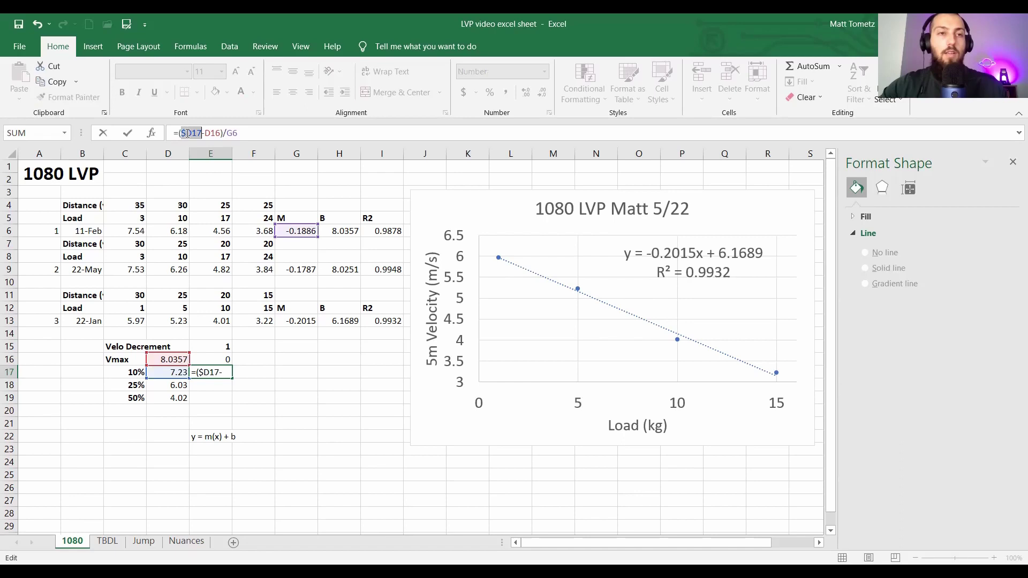
{"action": "left_click", "coordinate": [211, 132]}
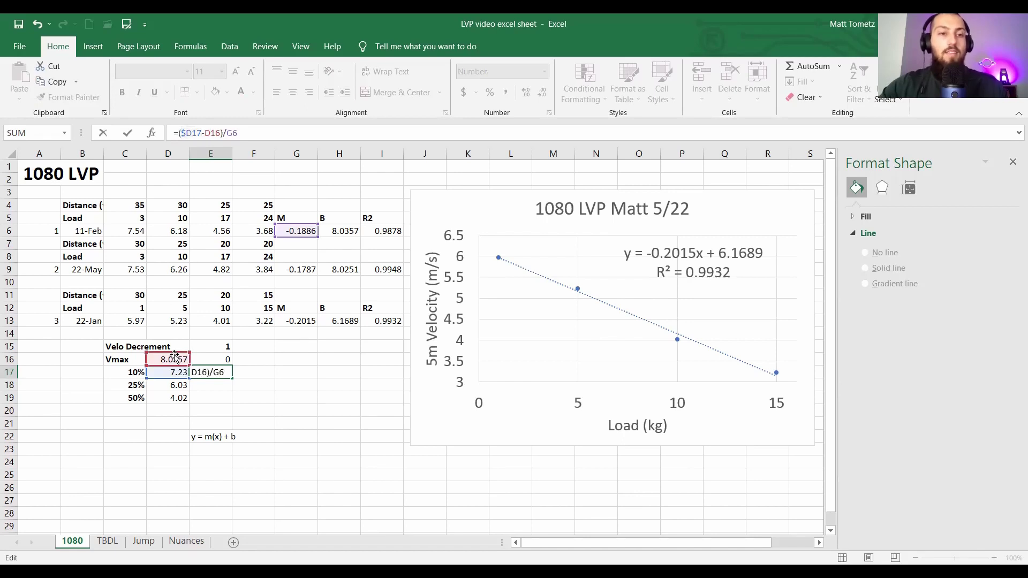
{"action": "key", "text": "F4"}
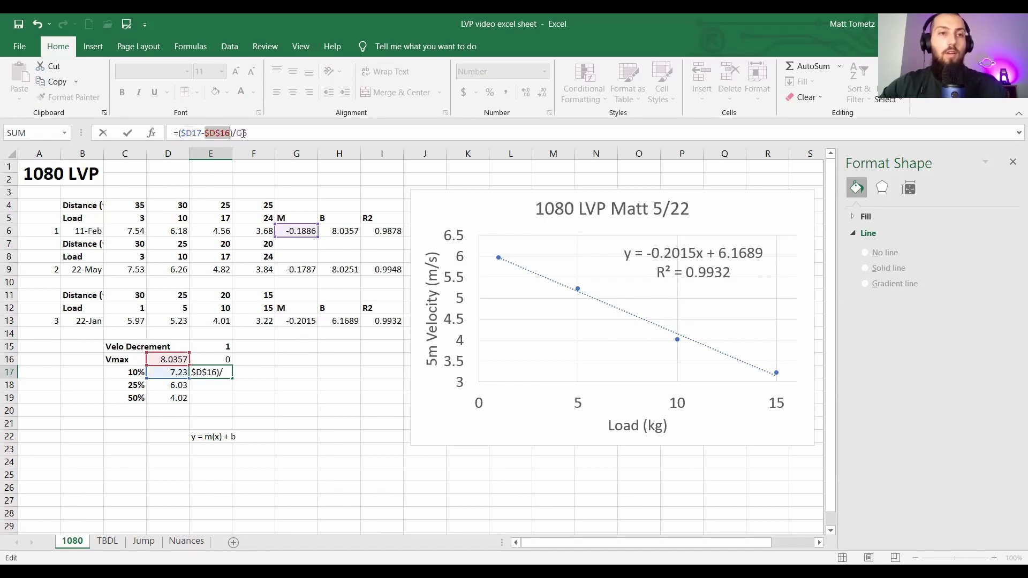
{"action": "left_click", "coordinate": [293, 230]}
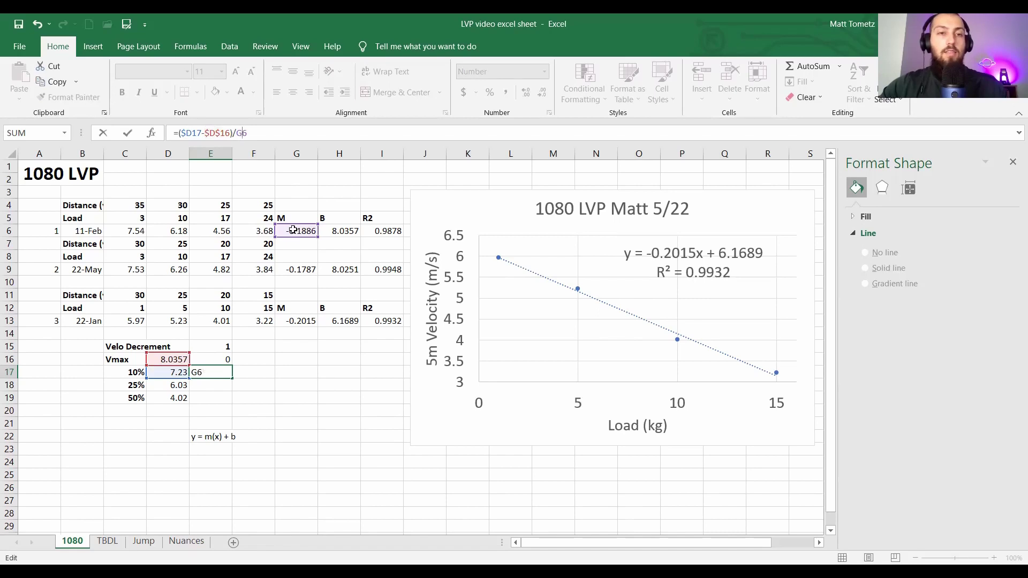
{"action": "key", "text": "F4"}
{"action": "key", "text": "Return"}
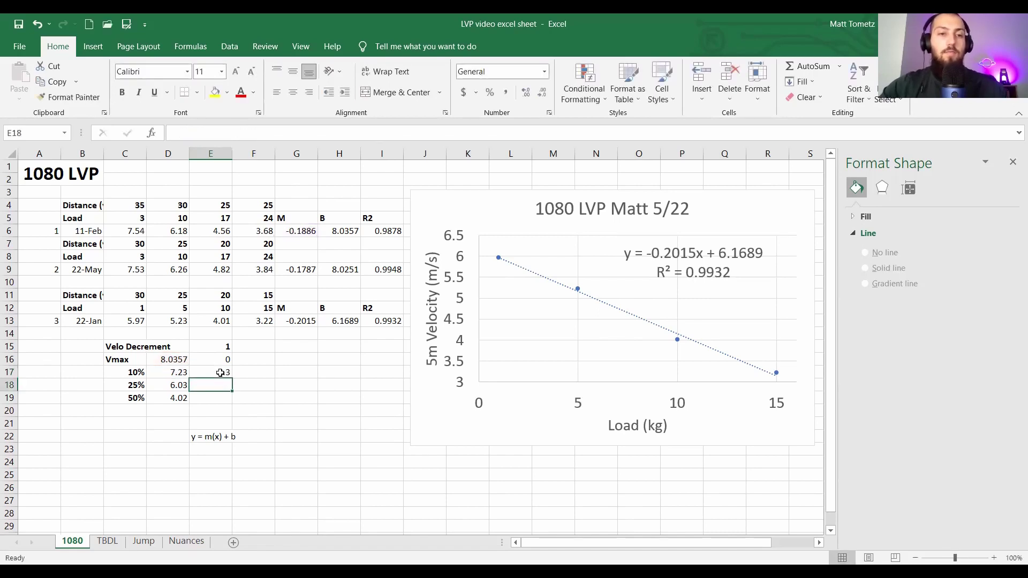
Step: Fill the load formula from E17 down to E19 for the 25% and 50% decrements and check the references in E19
{"action": "left_click", "coordinate": [228, 373]}
{"action": "left_click_drag", "start_coordinate": [235, 377], "coordinate": [235, 402]}
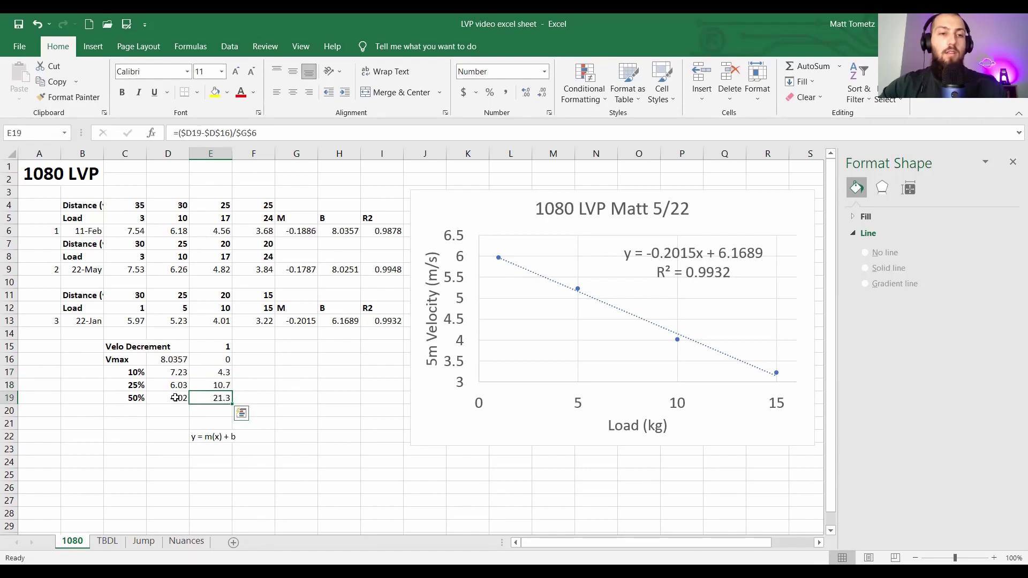
{"action": "double_click", "coordinate": [217, 398]}
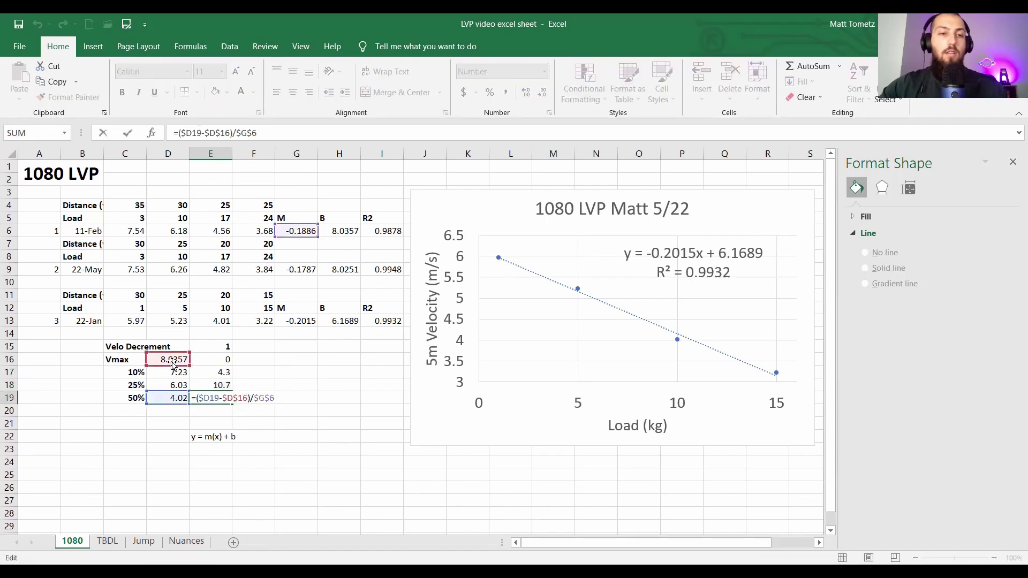
{"action": "left_click", "coordinate": [261, 381]}
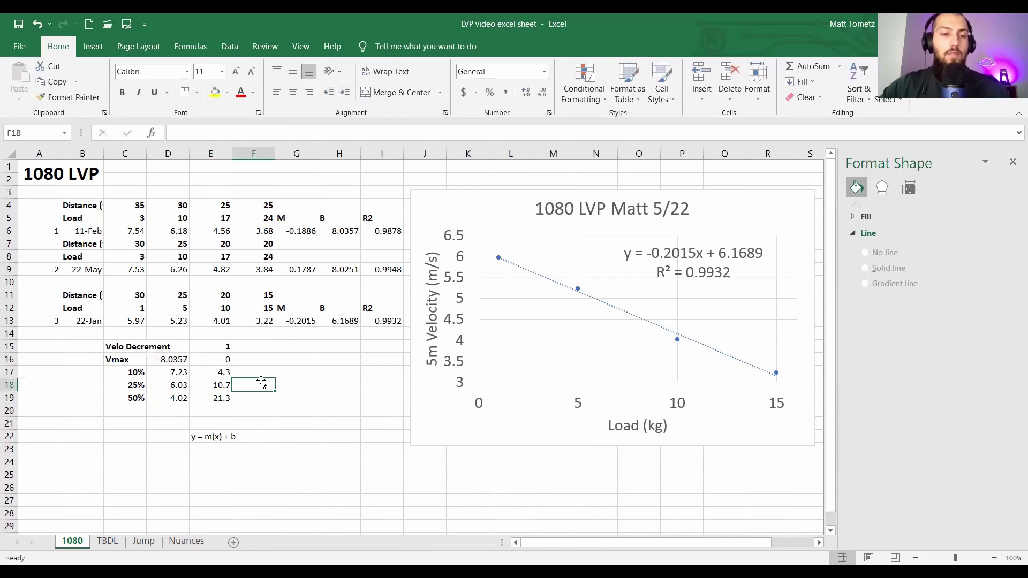
{"action": "left_click", "coordinate": [205, 397]}
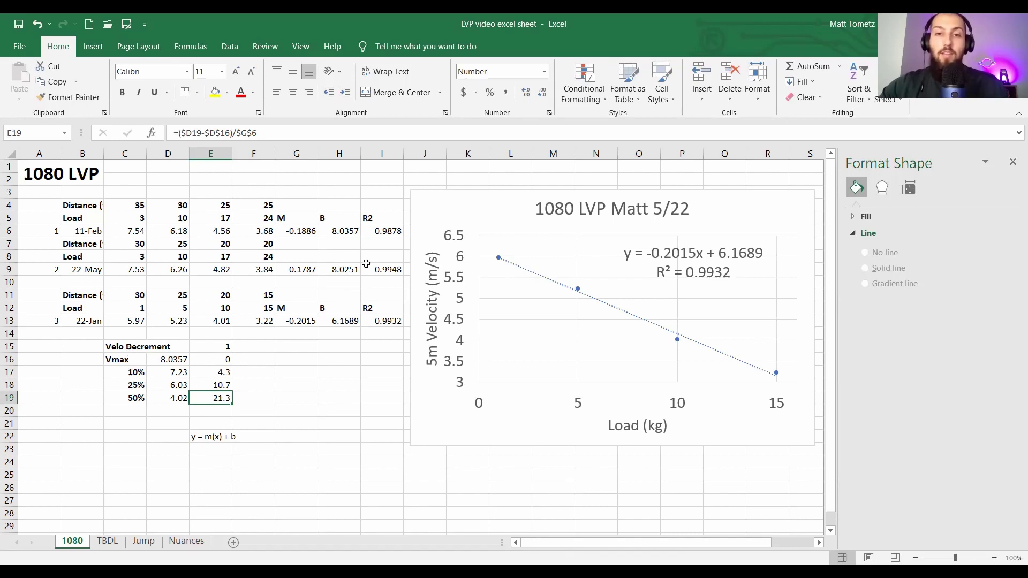
Step: Change the chart's data source to the 11-Feb loads and velocities in C5:F6
{"action": "left_click", "coordinate": [508, 224]}
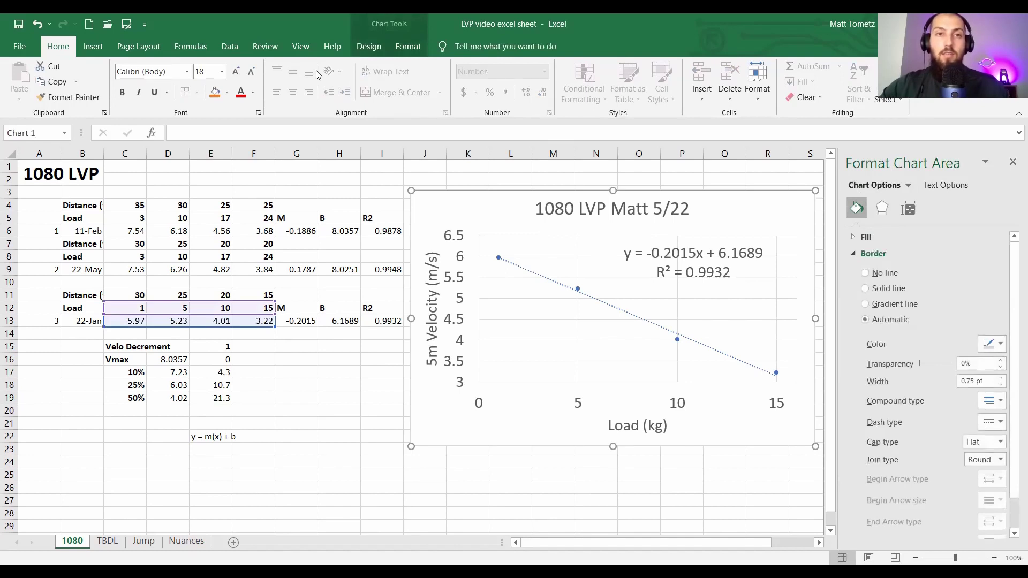
{"action": "left_click", "coordinate": [368, 46]}
{"action": "left_click", "coordinate": [678, 86]}
{"action": "left_click", "coordinate": [138, 218]}
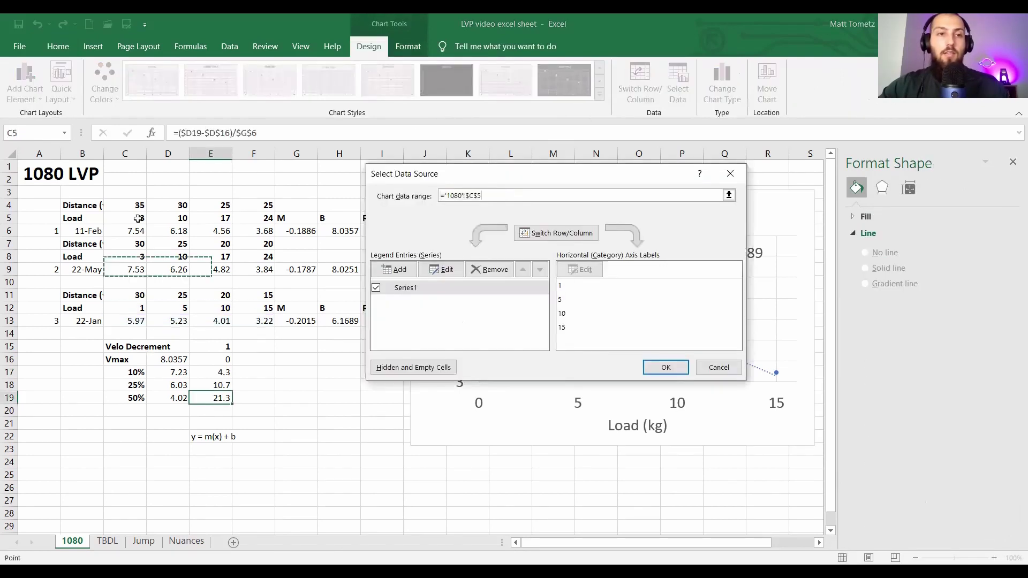
{"action": "left_click_drag", "start_coordinate": [263, 233], "coordinate": [264, 232]}
{"action": "left_click", "coordinate": [656, 366]}
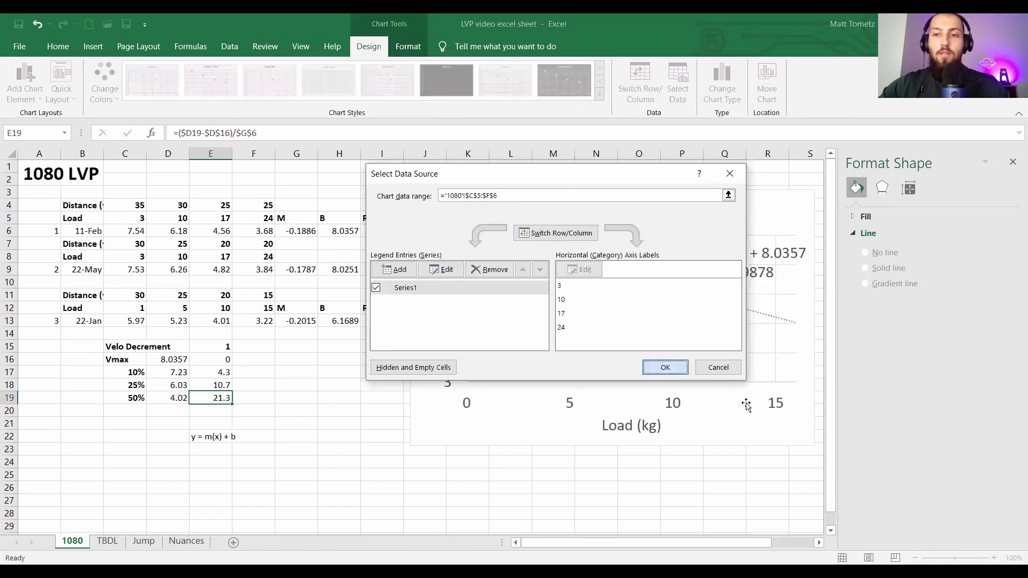
Step: Set the maximum bound of the chart's horizontal load axis to 25
{"action": "left_click", "coordinate": [774, 404]}
{"action": "left_click", "coordinate": [933, 208]}
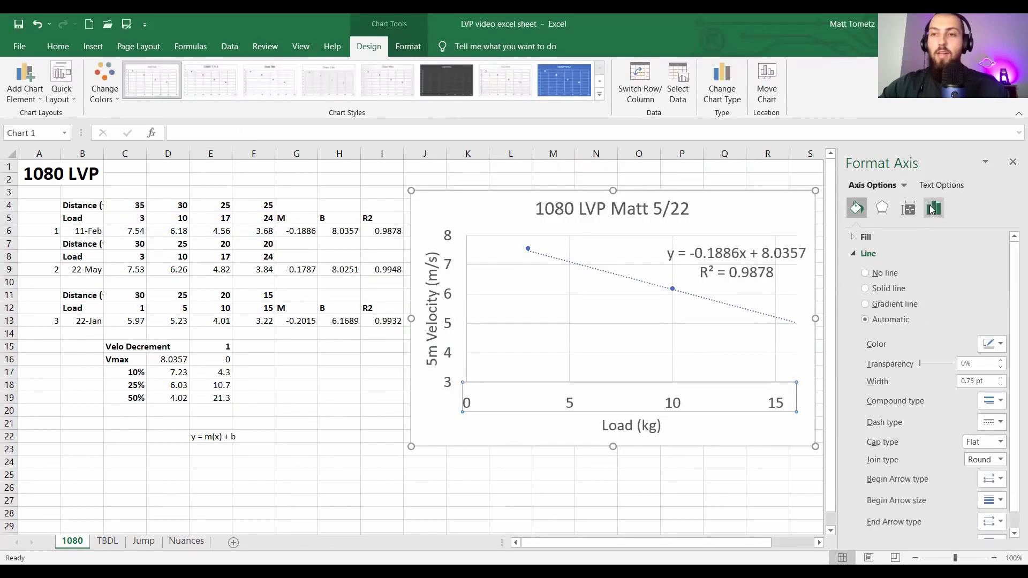
{"action": "left_click", "coordinate": [891, 237]}
{"action": "left_click", "coordinate": [935, 286]}
{"action": "key", "text": "BackSpace"}
{"action": "key", "text": "BackSpace"}
{"action": "key", "text": "BackSpace"}
{"action": "type", "text": "25"}
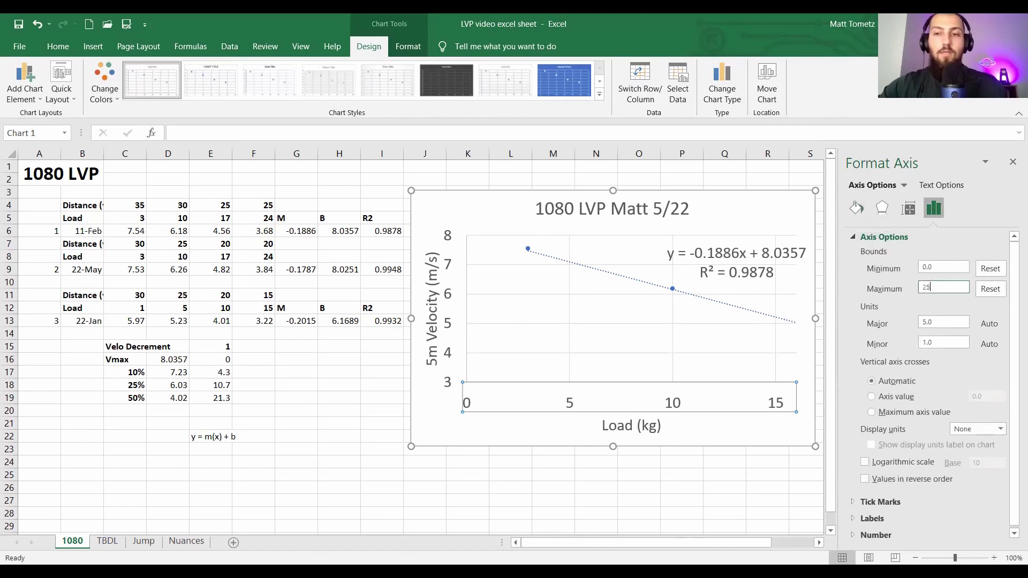
{"action": "key", "text": "Return"}
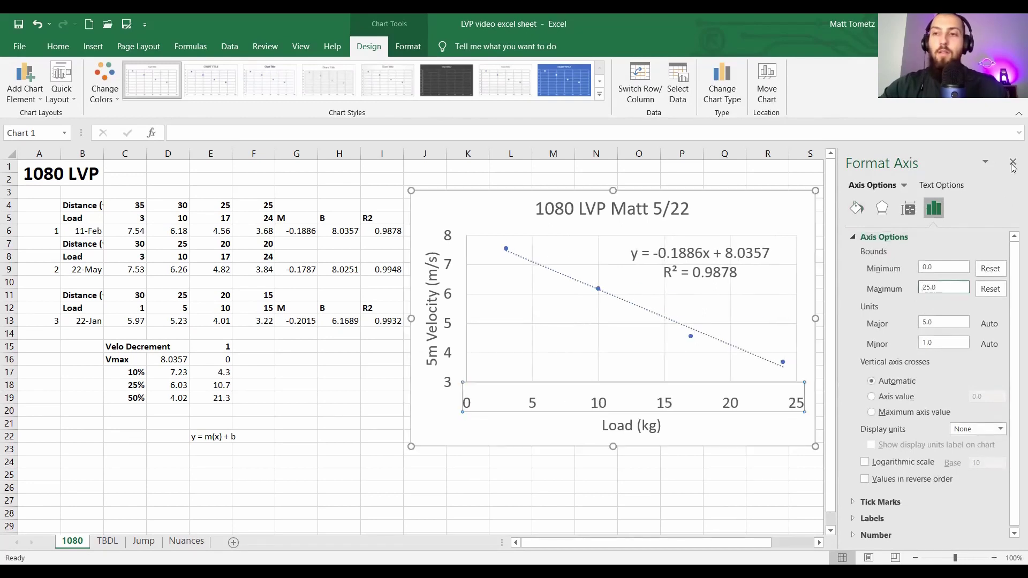
{"action": "left_click", "coordinate": [1012, 162]}
Step: Shift the chart slightly to the right and change the date in its title to 2/11
{"action": "left_click_drag", "start_coordinate": [713, 229], "coordinate": [731, 229]}
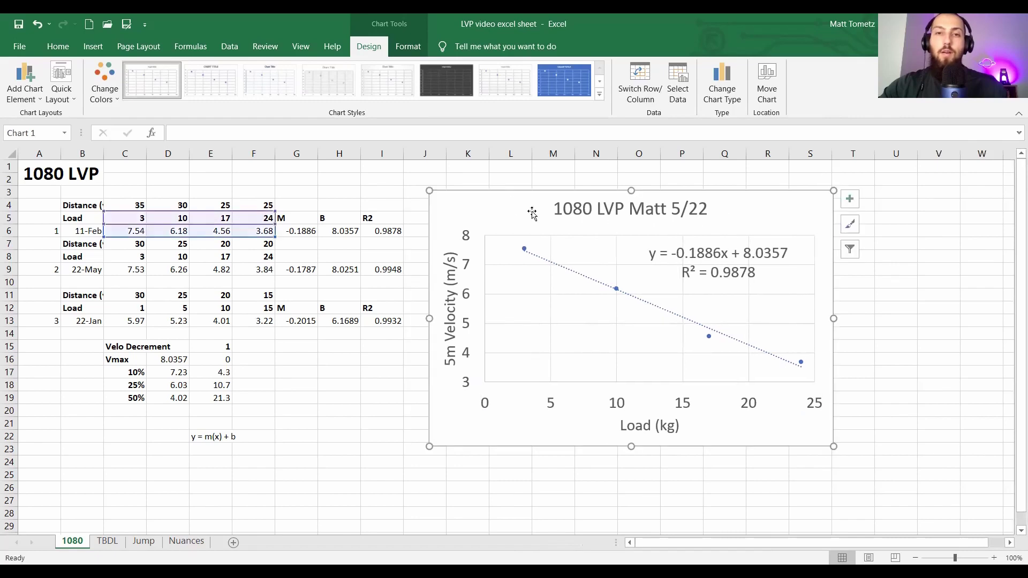
{"action": "double_click", "coordinate": [687, 207]}
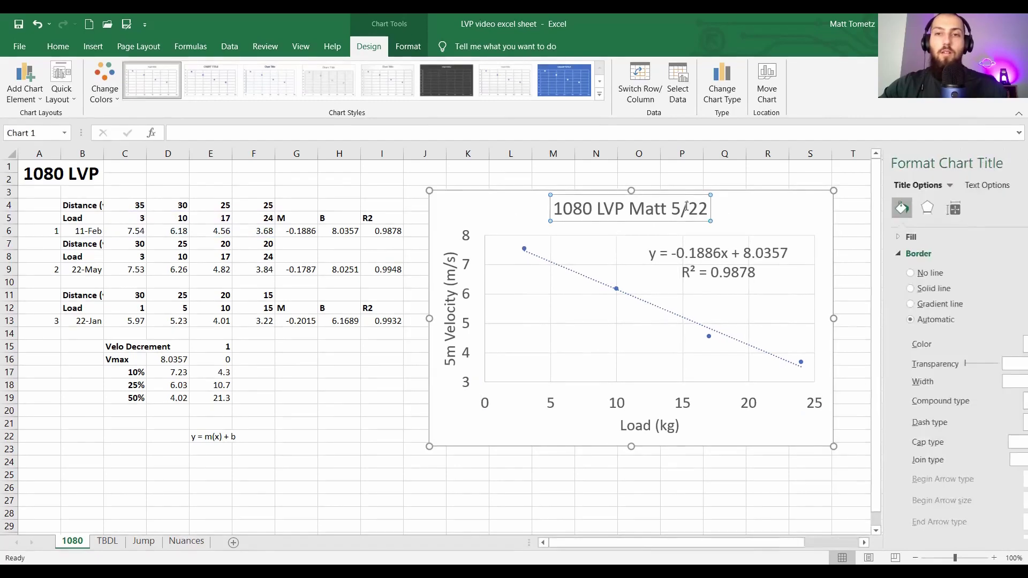
{"action": "left_click", "coordinate": [686, 206]}
{"action": "key", "text": "BackSpace"}
{"action": "key", "text": "Delete"}
{"action": "key", "text": "BackSpace"}
{"action": "key", "text": "Delete"}
{"action": "type", "text": "2/11"}
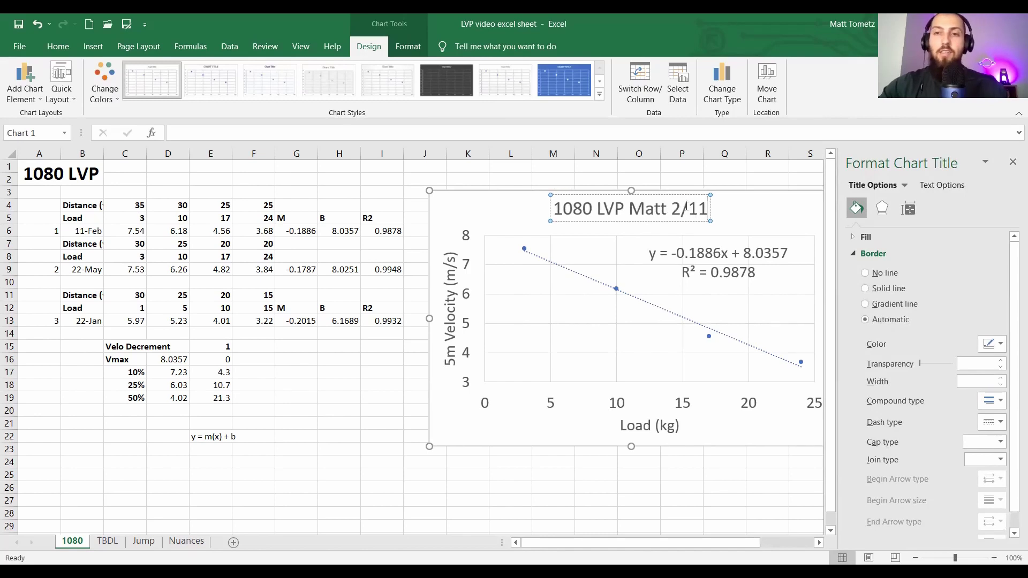
{"action": "left_click", "coordinate": [1013, 162]}
{"action": "left_click", "coordinate": [767, 180]}
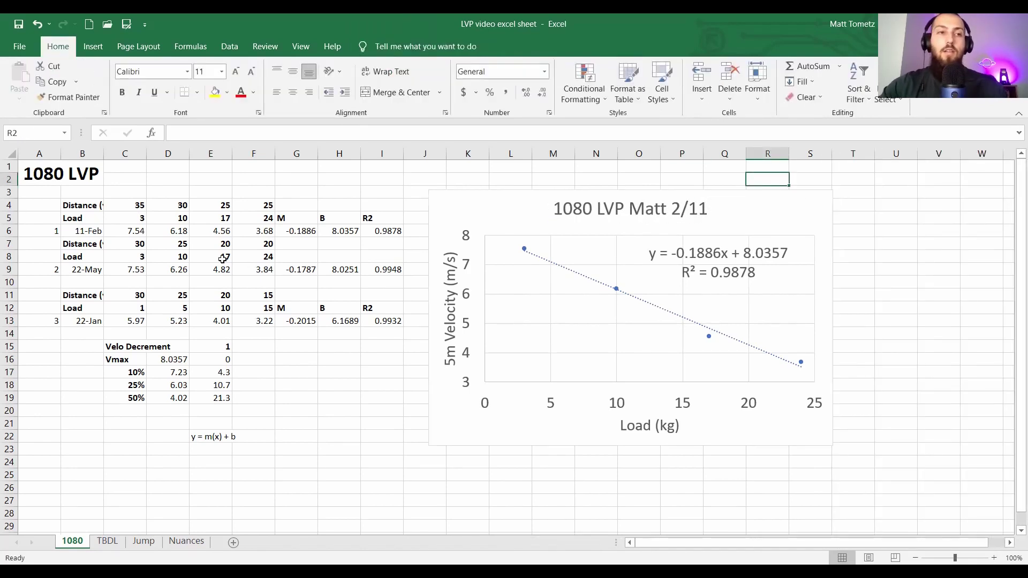
Step: Copy the velocity decrement table C15:E19 and paste it as values below the chart, starting at L24
{"action": "left_click", "coordinate": [484, 203]}
{"action": "left_click_drag", "start_coordinate": [118, 348], "coordinate": [219, 399]}
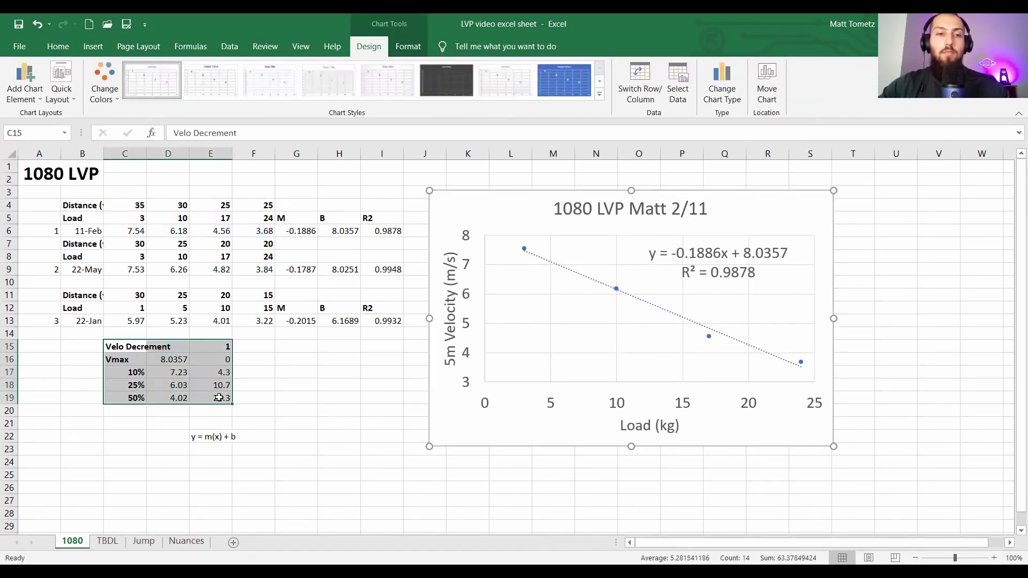
{"action": "key", "text": "ctrl+c"}
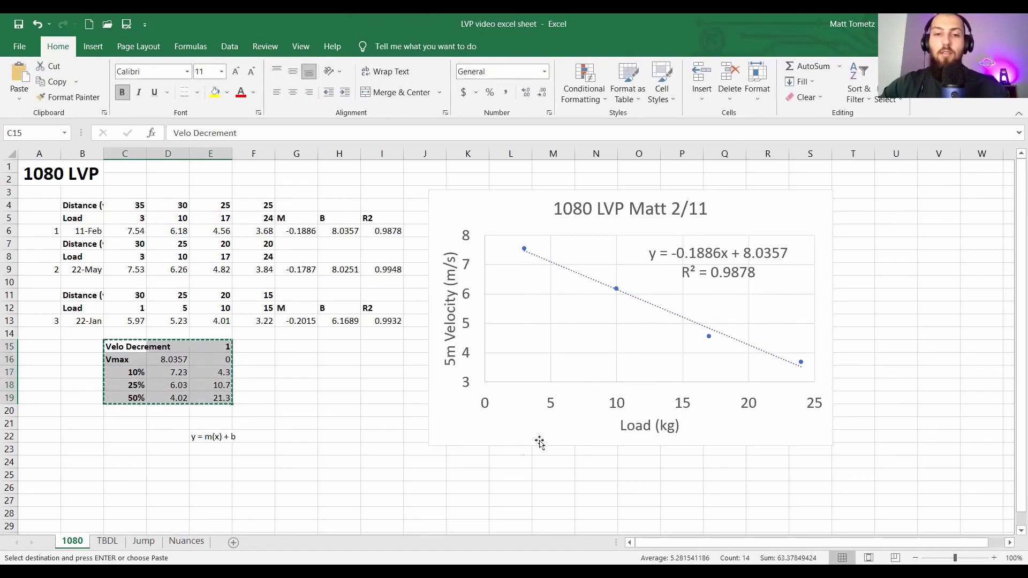
{"action": "left_click", "coordinate": [505, 458]}
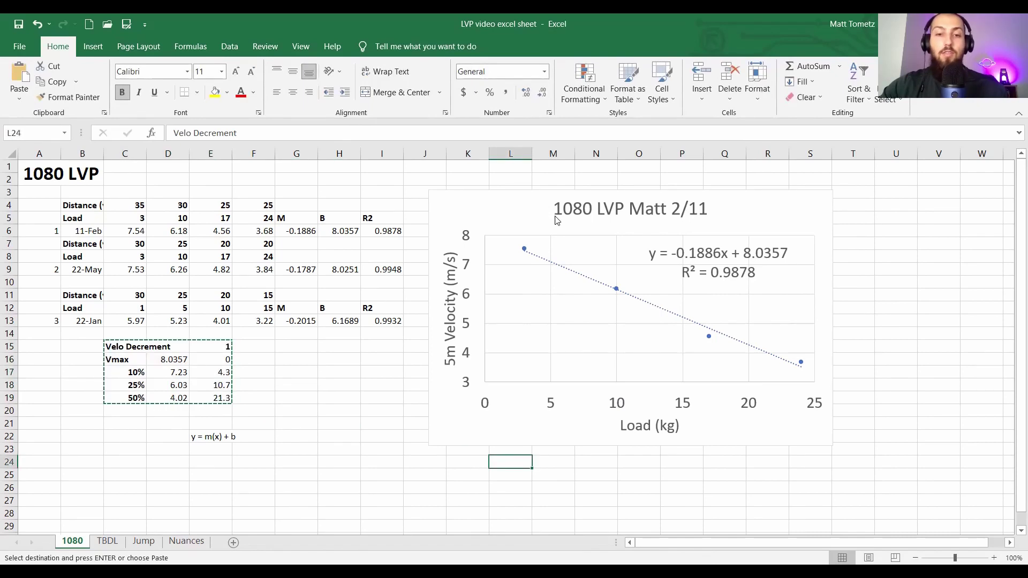
{"action": "left_click", "coordinate": [210, 373]}
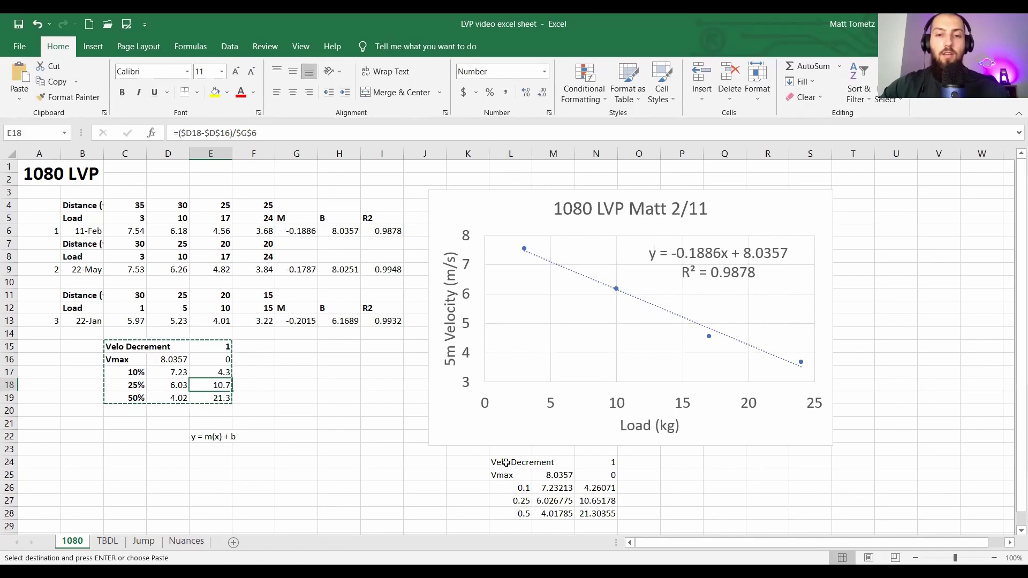
Step: Bold the pasted labels in L24:L28 and replace the header in N24 with the athlete's first name and 2/11 in bold
{"action": "left_click_drag", "start_coordinate": [508, 464], "coordinate": [507, 516]}
{"action": "key", "text": "ctrl+b"}
{"action": "left_click", "coordinate": [594, 459]}
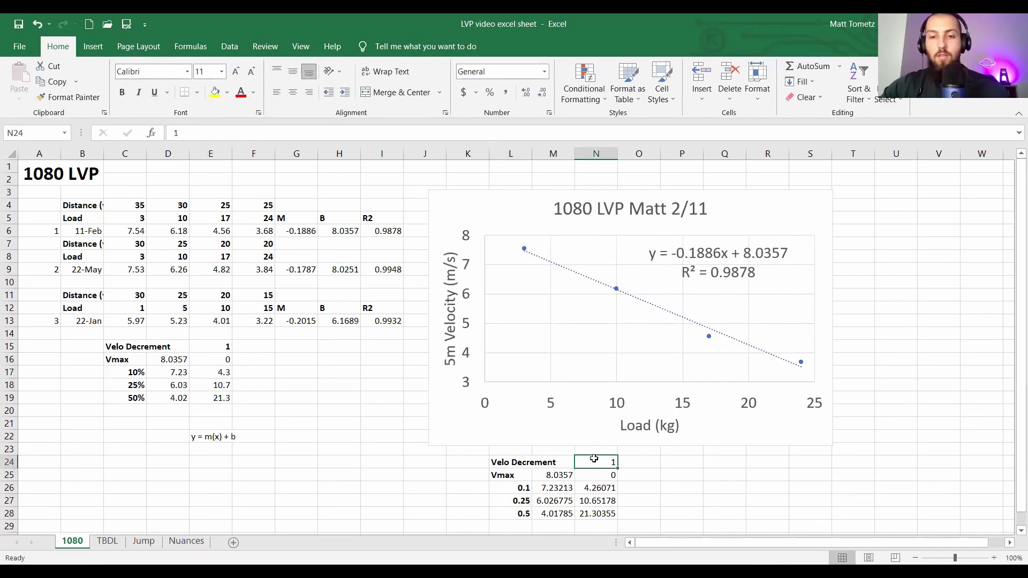
{"action": "type", "text": "Matt 2/11"}
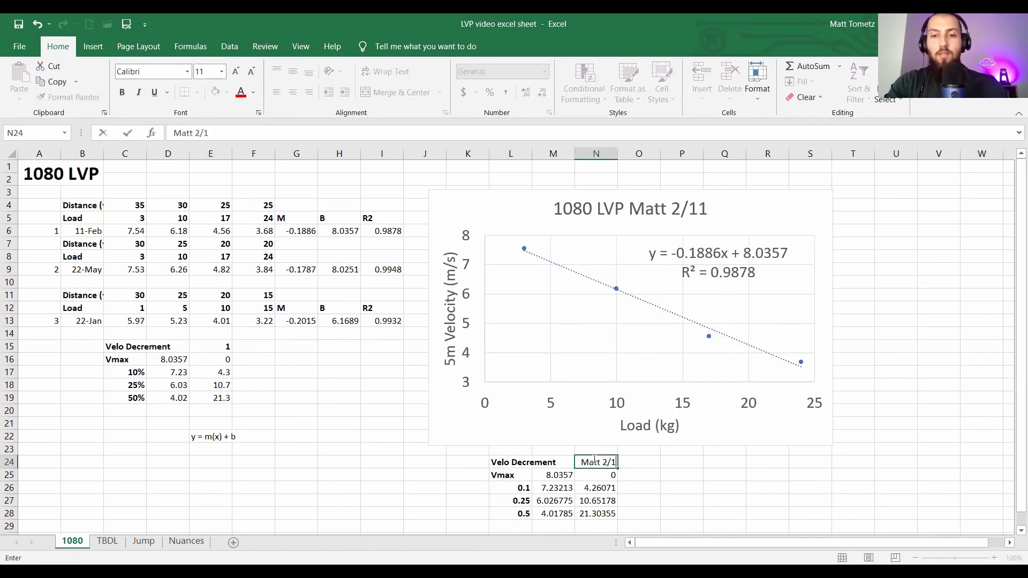
{"action": "key", "text": "Return"}
{"action": "left_click", "coordinate": [594, 460]}
{"action": "key", "text": "ctrl+b"}
{"action": "key", "text": "Return"}
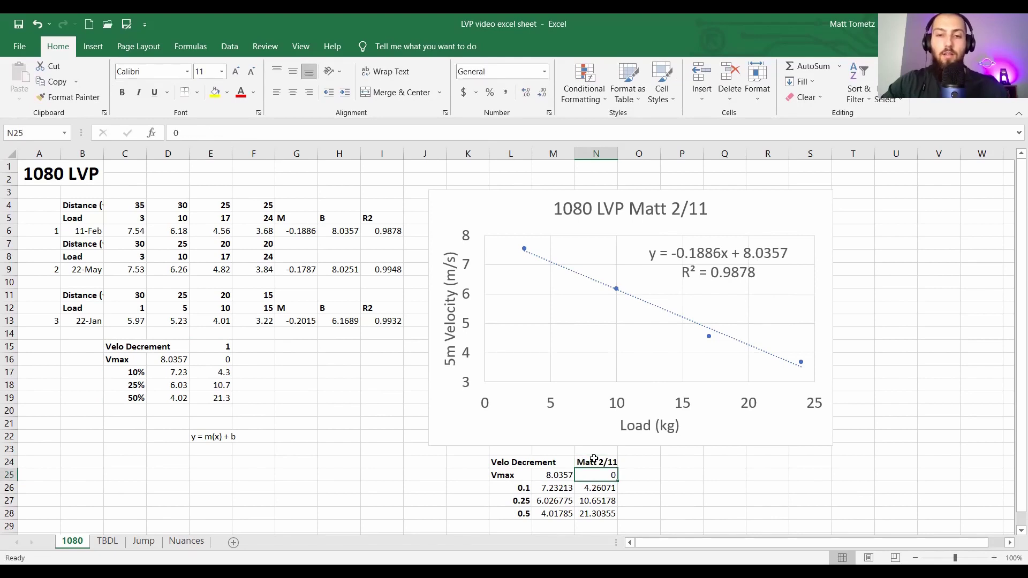
Step: Format the decrement labels in L26:L28 as percentages
{"action": "key", "text": "Left"}
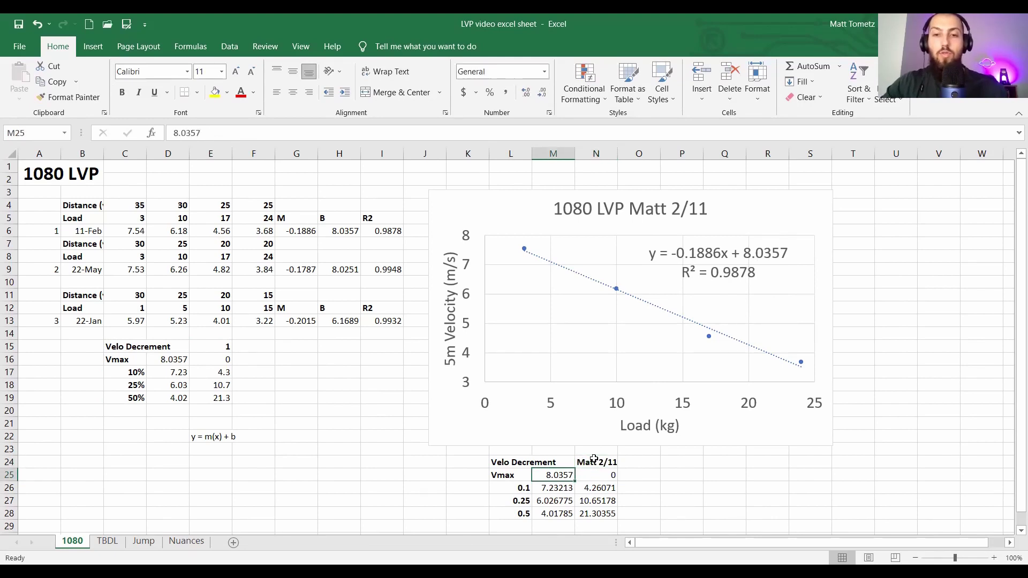
{"action": "key", "text": "Down"}
{"action": "key", "text": "Left"}
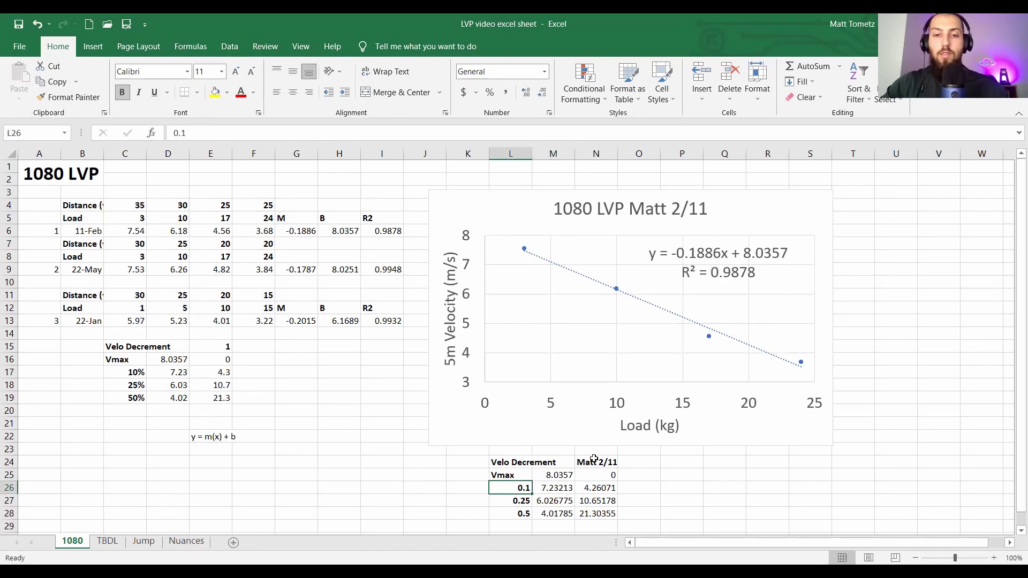
{"action": "key", "text": "shift+Down"}
{"action": "key", "text": "shift+Down"}
{"action": "left_click", "coordinate": [490, 92]}
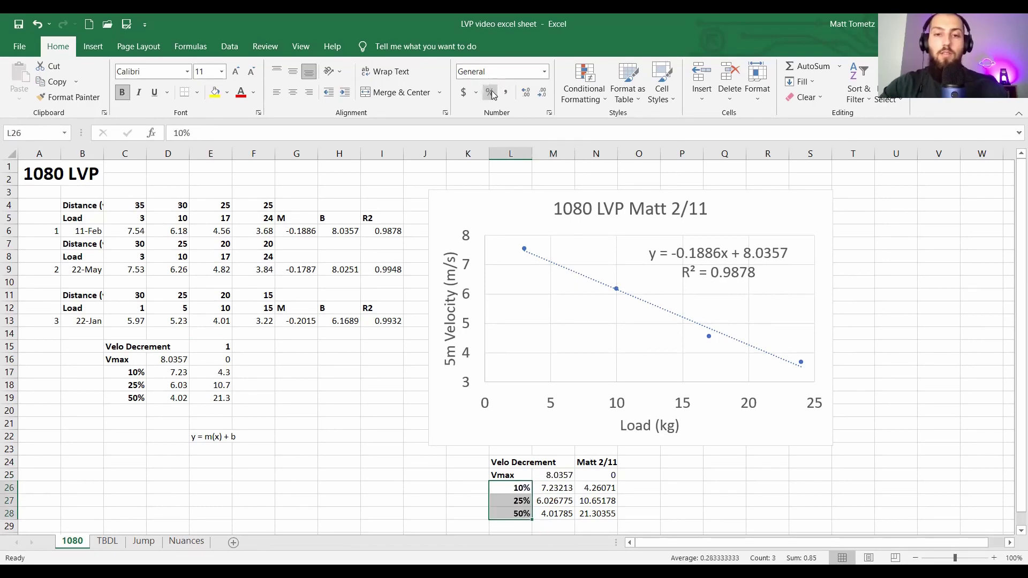
Step: Copy the block L25:N28 one row down, starting at L26, to make room for a header row
{"action": "left_click_drag", "start_coordinate": [504, 475], "coordinate": [605, 513]}
{"action": "key", "text": "ctrl+c"}
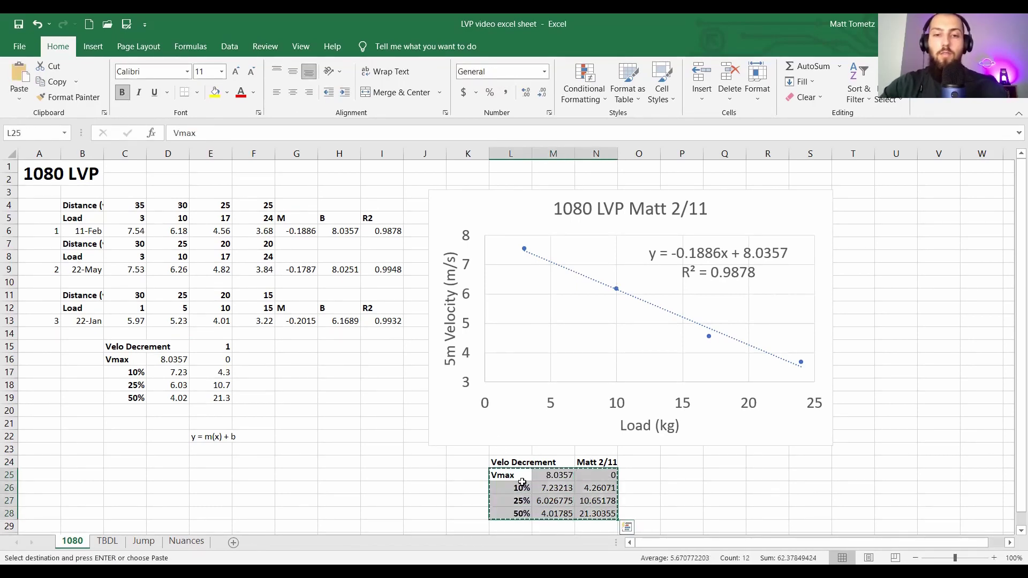
{"action": "left_click", "coordinate": [520, 485]}
{"action": "key", "text": "Return"}
Step: Clear the label in L25 and enter the bold column headers Velocity in M25 and Load in N25
{"action": "left_click", "coordinate": [509, 471]}
{"action": "key", "text": "BackSpace"}
{"action": "key", "text": "Tab"}
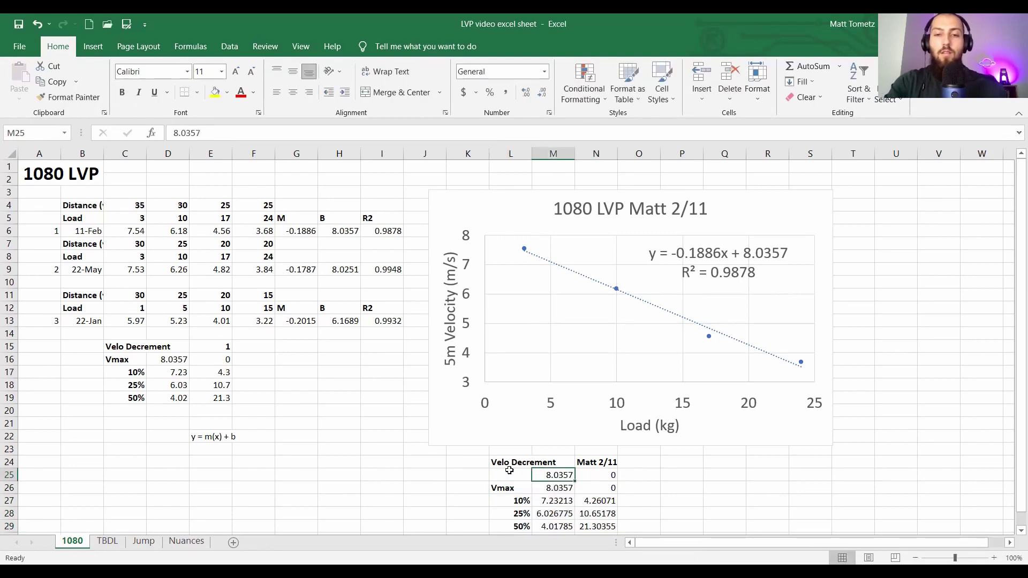
{"action": "type", "text": "Velocity"}
{"action": "key", "text": "Tab"}
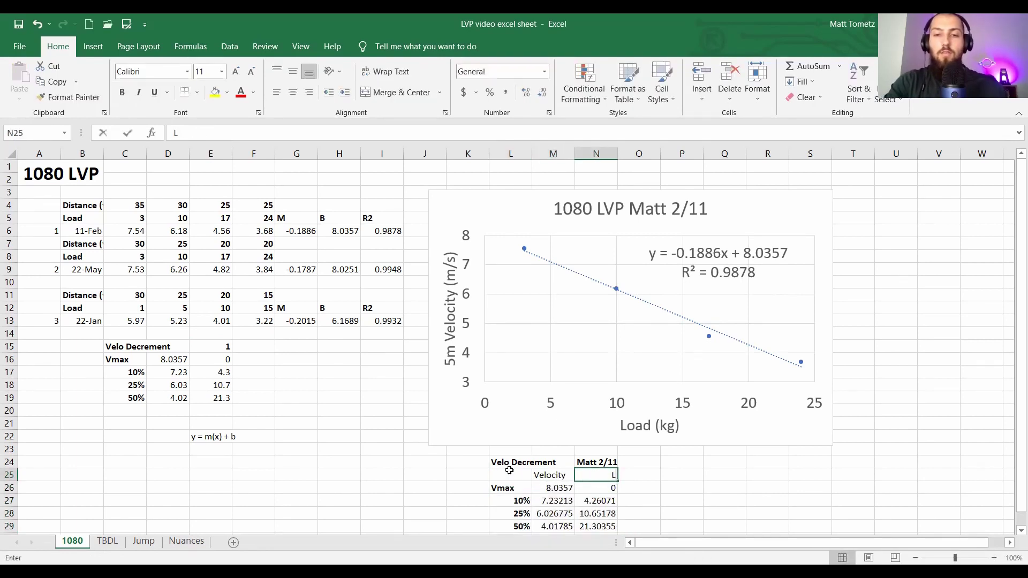
{"action": "type", "text": "Load"}
{"action": "key", "text": "Return"}
{"action": "left_click_drag", "start_coordinate": [532, 477], "coordinate": [616, 490]}
{"action": "key", "text": "ctrl+b"}
{"action": "left_click", "coordinate": [642, 462]}
Step: Format the decrement velocities in M27:M29 to two decimal places and the loads in N27:N29 to one
{"action": "scroll", "coordinate": [646, 460], "scroll_direction": "down", "scroll_amount": 1}
{"action": "left_click", "coordinate": [542, 92]}
{"action": "left_click", "coordinate": [542, 92]}
{"action": "left_click", "coordinate": [541, 92]}
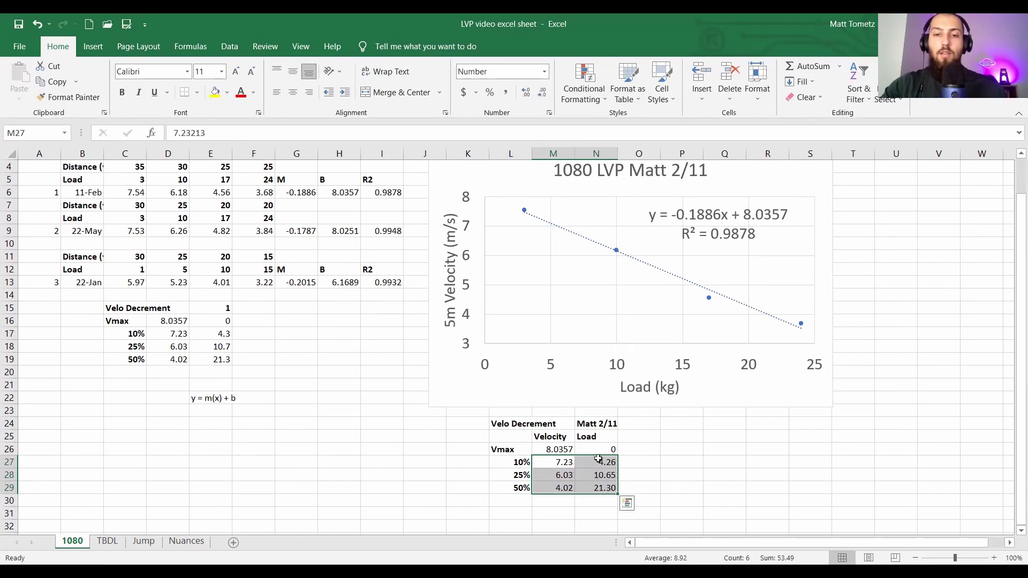
{"action": "left_click_drag", "start_coordinate": [599, 462], "coordinate": [600, 487]}
{"action": "left_click", "coordinate": [543, 93]}
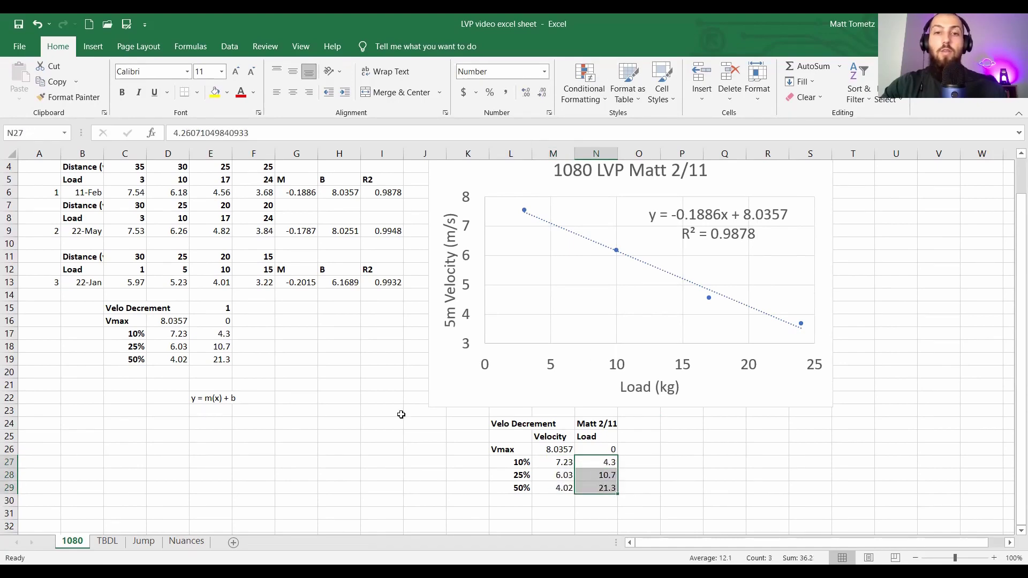
{"action": "left_click", "coordinate": [401, 416]}
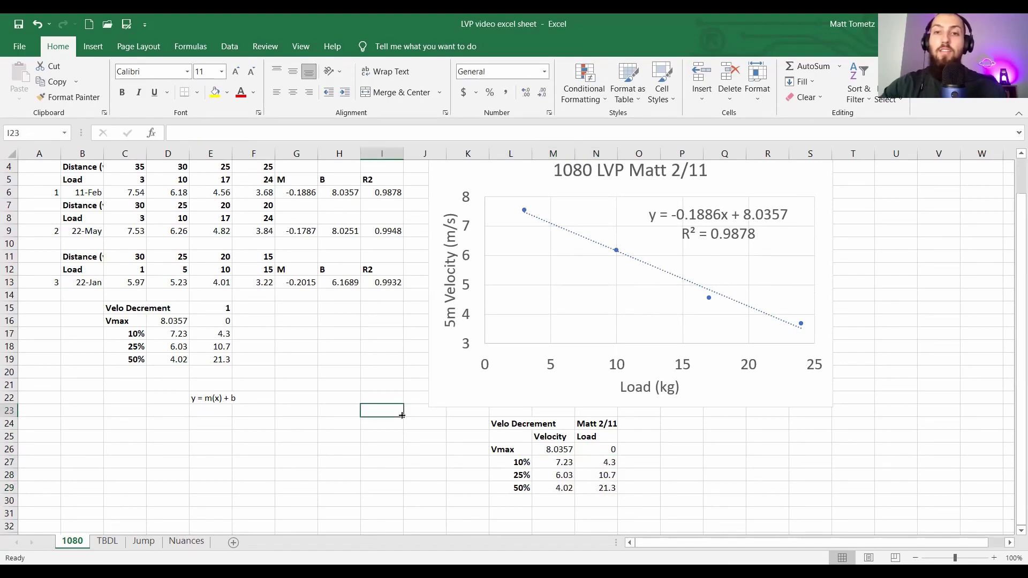
{"action": "scroll", "coordinate": [401, 415], "scroll_direction": "up", "scroll_amount": 1}
{"action": "left_click", "coordinate": [401, 415]}
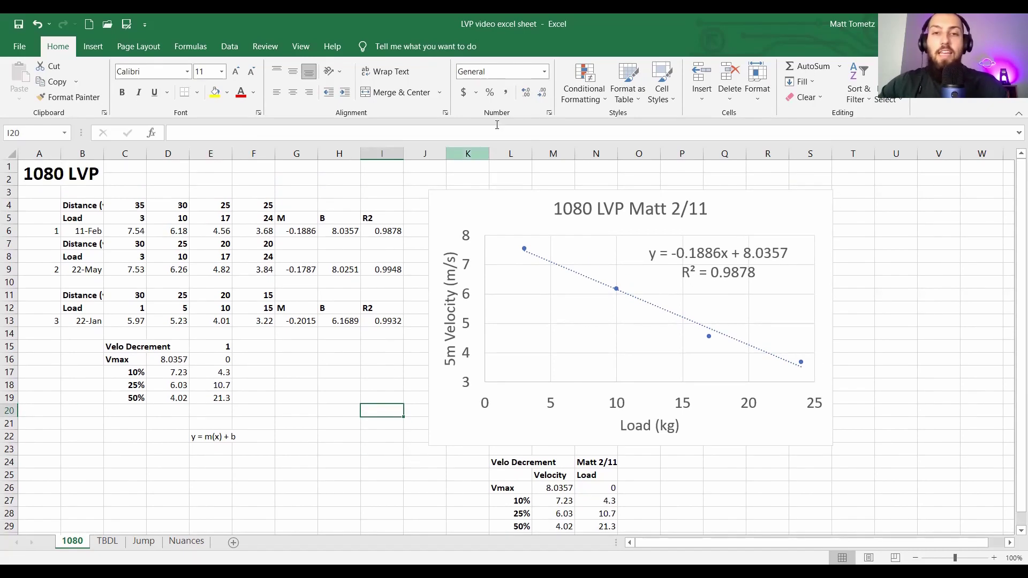
{"action": "left_click", "coordinate": [488, 207]}
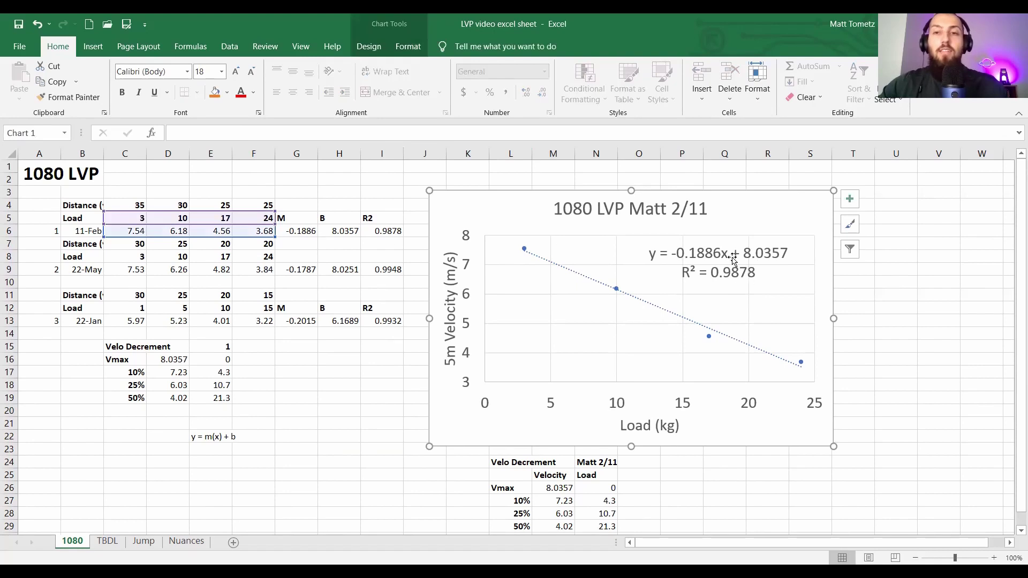
{"action": "left_click", "coordinate": [306, 445]}
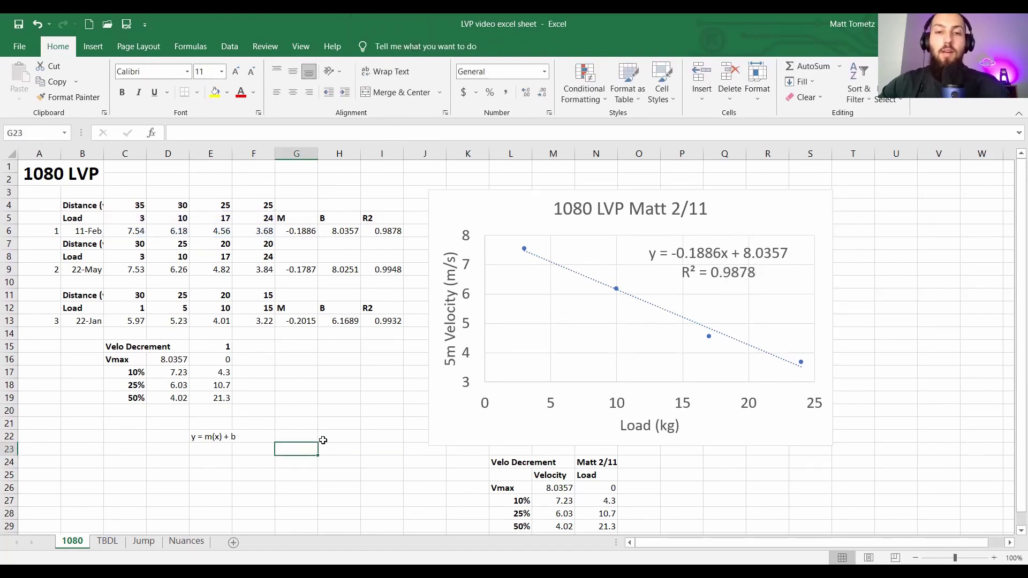
{"action": "scroll", "coordinate": [412, 455], "scroll_direction": "down", "scroll_amount": 1}
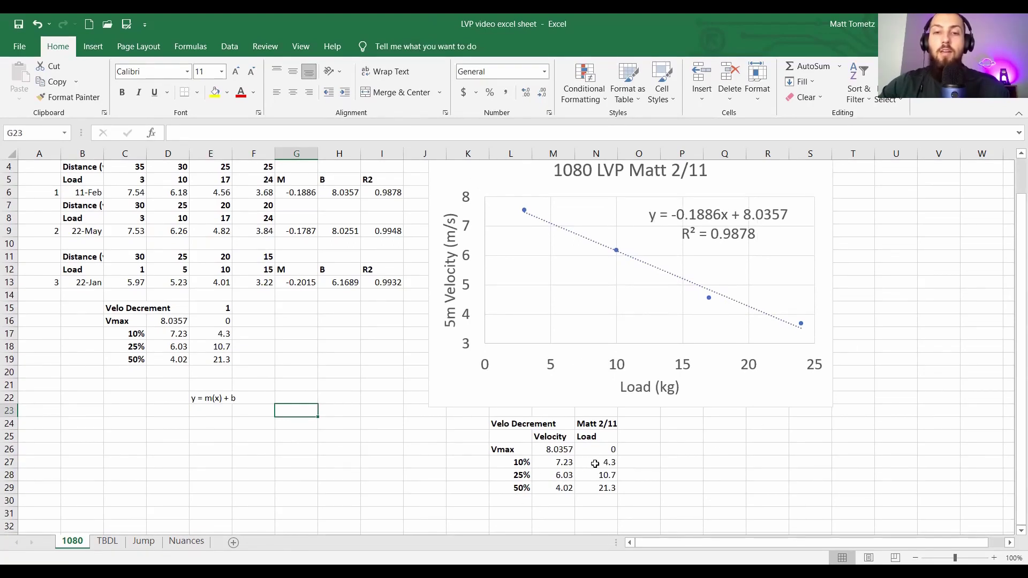
{"action": "scroll", "coordinate": [207, 309], "scroll_direction": "up", "scroll_amount": 1}
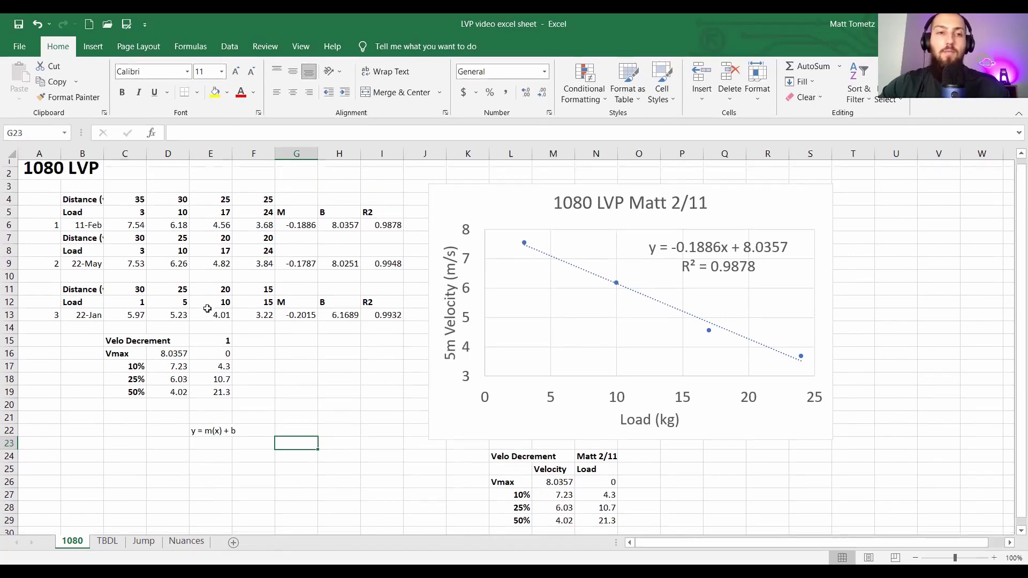
{"action": "left_click", "coordinate": [480, 209]}
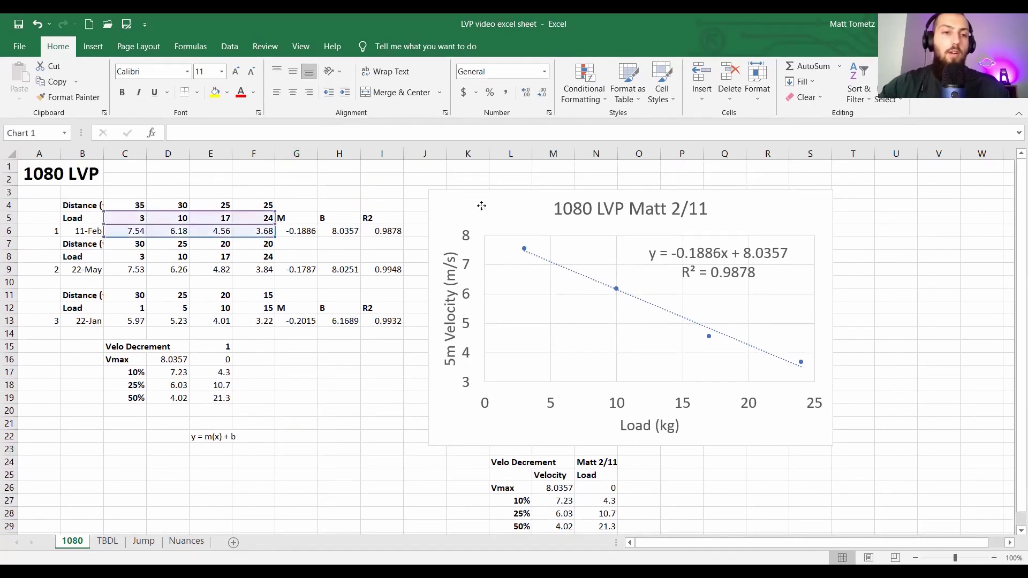
{"action": "left_click", "coordinate": [203, 437]}
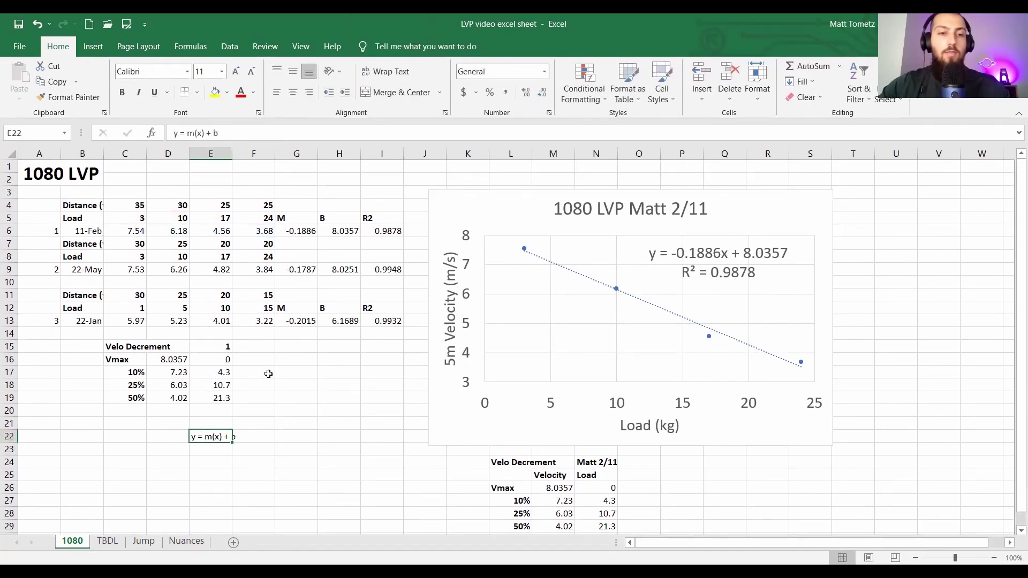
Step: Enter 2 as the profile number in G15 and set the Vmax in F16 to =H13
{"action": "left_click", "coordinate": [297, 346]}
{"action": "type", "text": "2"}
{"action": "key", "text": "Return"}
{"action": "key", "text": "Left"}
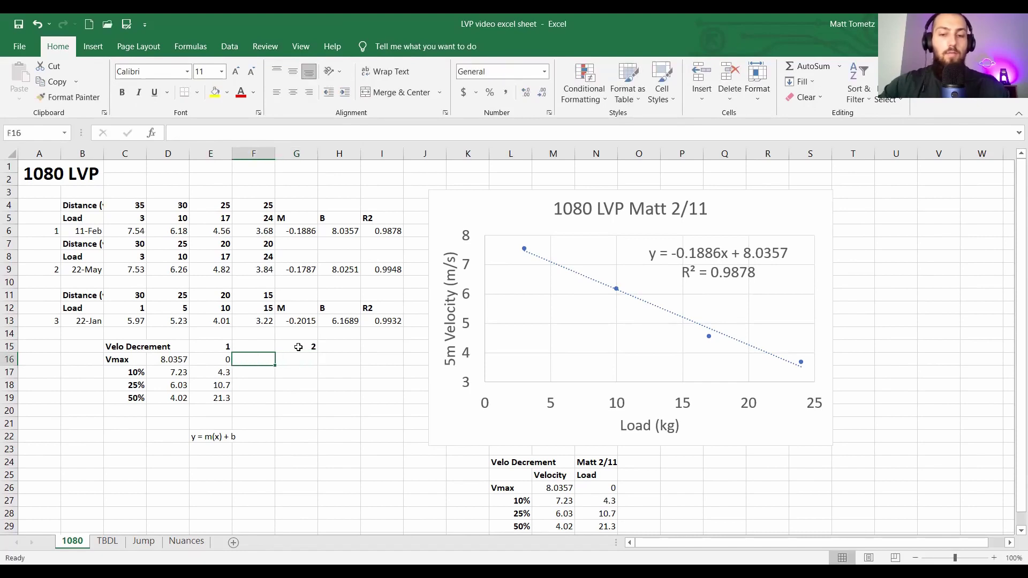
{"action": "type", "text": "="}
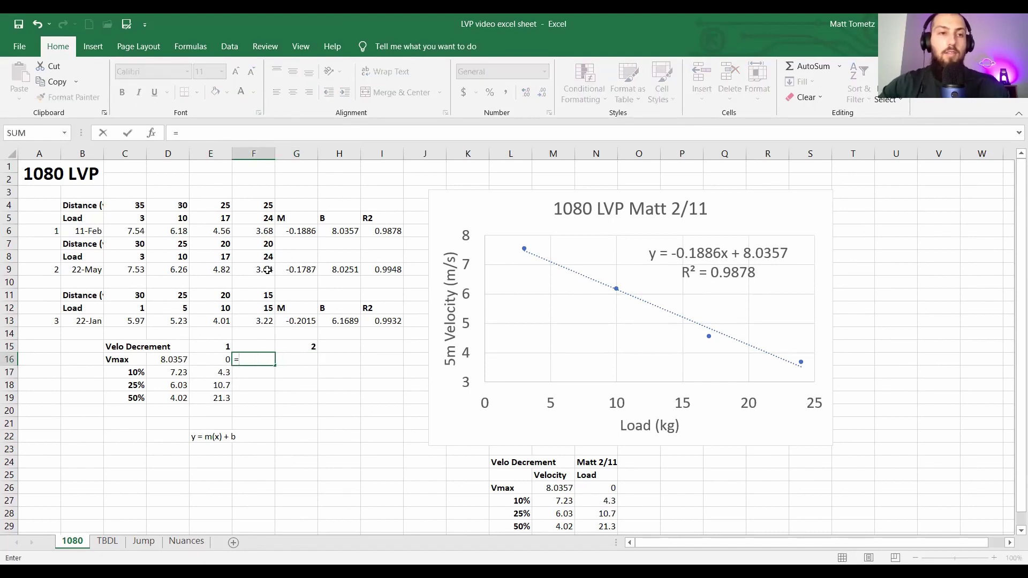
{"action": "left_click", "coordinate": [336, 323]}
{"action": "key", "text": "Return"}
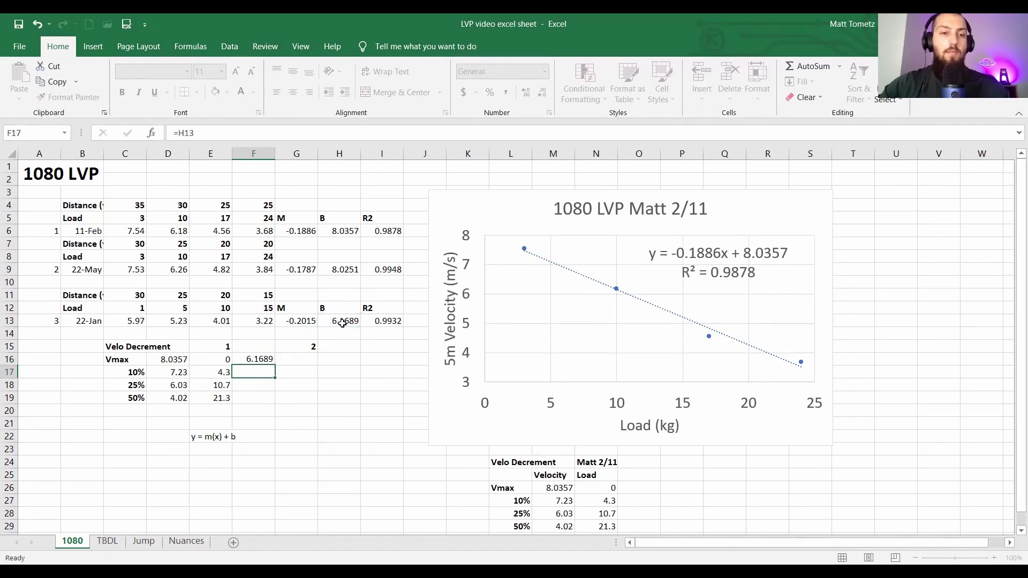
Step: Copy the 10% velocity formula from D17 into F17 and change it to =$F$16*(1-$C17)
{"action": "left_click", "coordinate": [184, 372]}
{"action": "key", "text": "ctrl+c"}
{"action": "left_click", "coordinate": [245, 373]}
{"action": "key", "text": "ctrl+v"}
{"action": "double_click", "coordinate": [265, 372]}
{"action": "left_click_drag", "start_coordinate": [182, 365], "coordinate": [258, 360]}
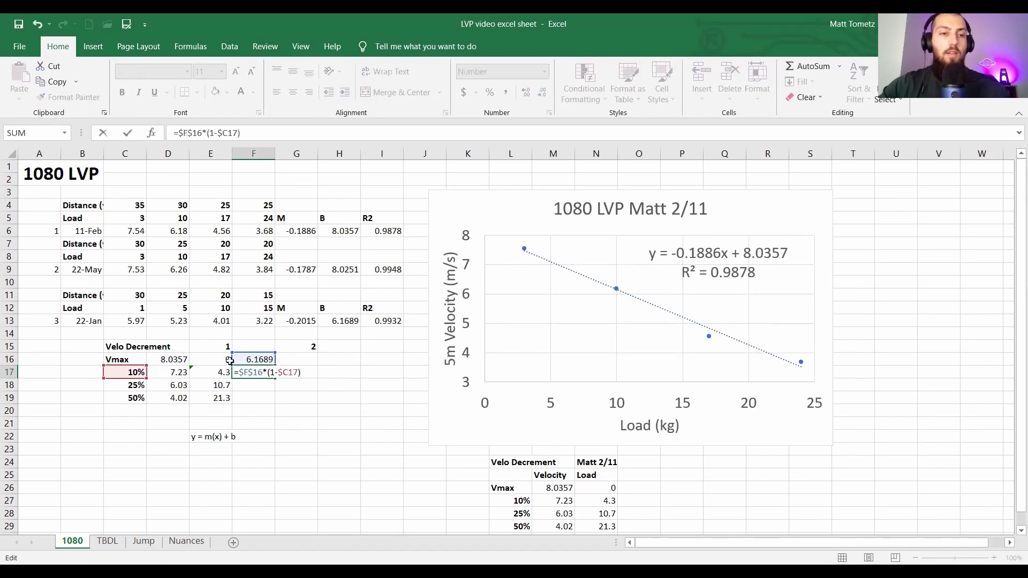
{"action": "key", "text": "Return"}
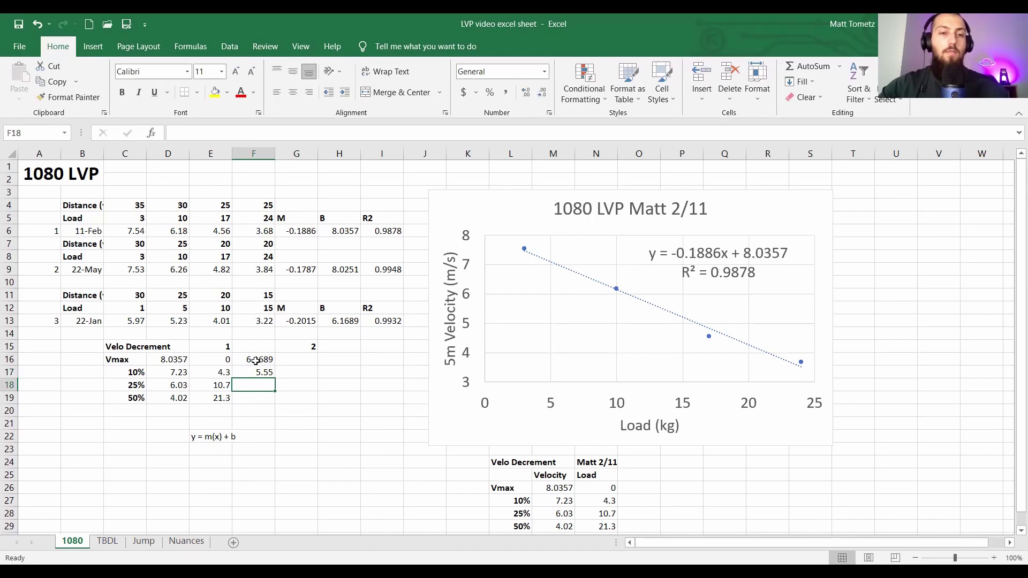
Step: Fill the velocity formula from F17 down to F19 and enter 0 as the Vmax load in G16
{"action": "left_click", "coordinate": [252, 370]}
{"action": "left_click_drag", "start_coordinate": [275, 377], "coordinate": [264, 401]}
{"action": "left_click", "coordinate": [240, 395]}
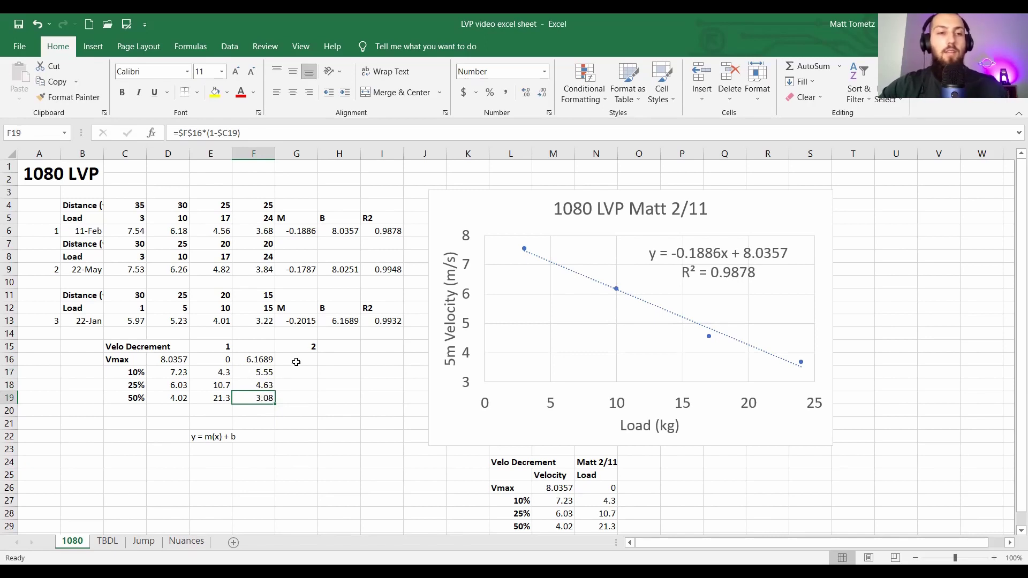
{"action": "left_click", "coordinate": [295, 362]}
{"action": "type", "text": "0"}
{"action": "key", "text": "Return"}
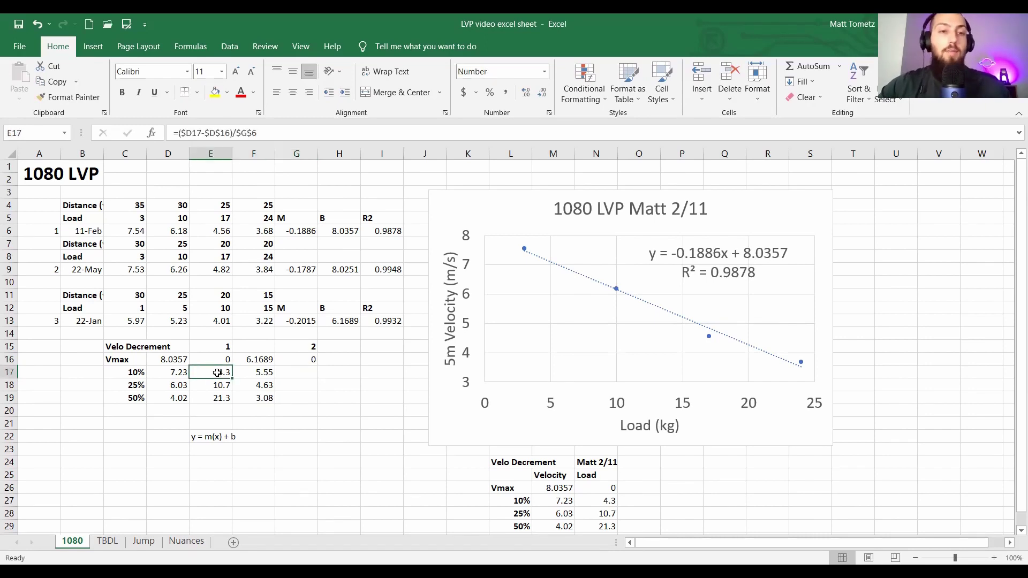
Step: Copy the 10% load formula from E17 into G17 and check the references used in E17
{"action": "key", "text": "ctrl+c"}
{"action": "left_click", "coordinate": [294, 371]}
{"action": "key", "text": "ctrl+v"}
{"action": "key", "text": "Escape"}
{"action": "left_click", "coordinate": [207, 375]}
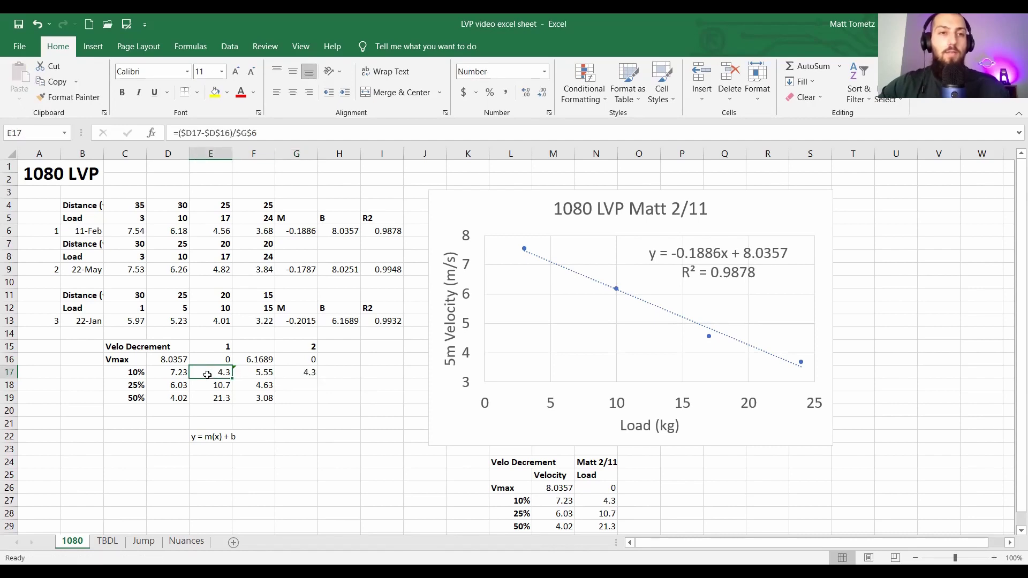
{"action": "double_click", "coordinate": [214, 371]}
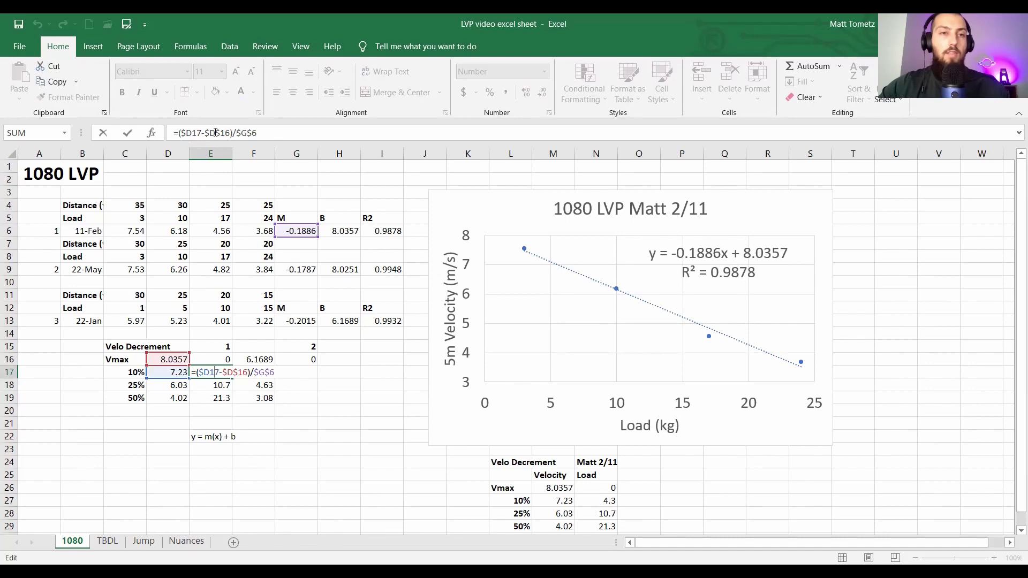
{"action": "key", "text": "Escape"}
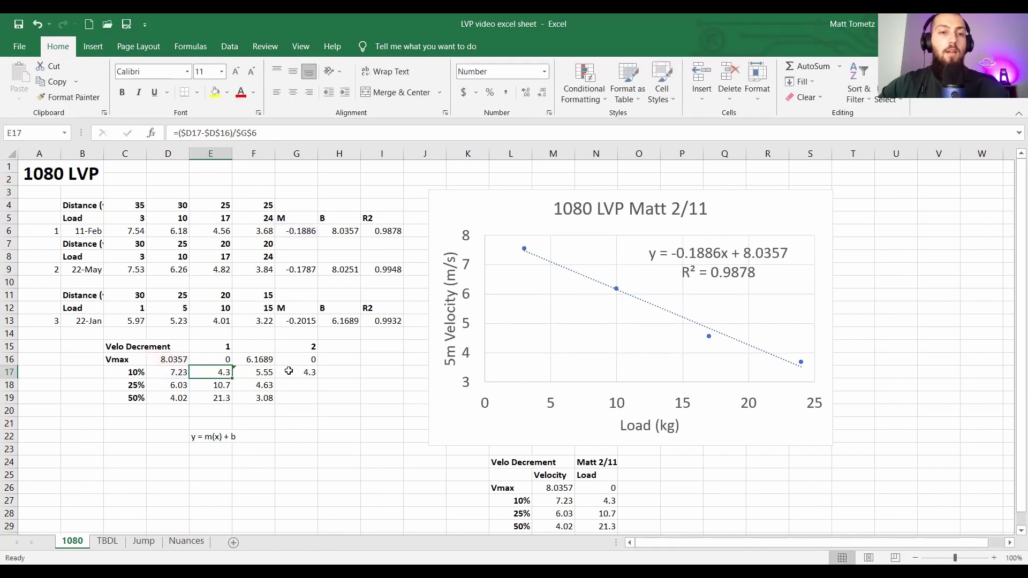
Step: Repoint the load formula in G17 to the third profile so it reads =($F17-$F$16)/$G$13
{"action": "double_click", "coordinate": [289, 371]}
{"action": "left_click_drag", "start_coordinate": [298, 241], "coordinate": [297, 324]}
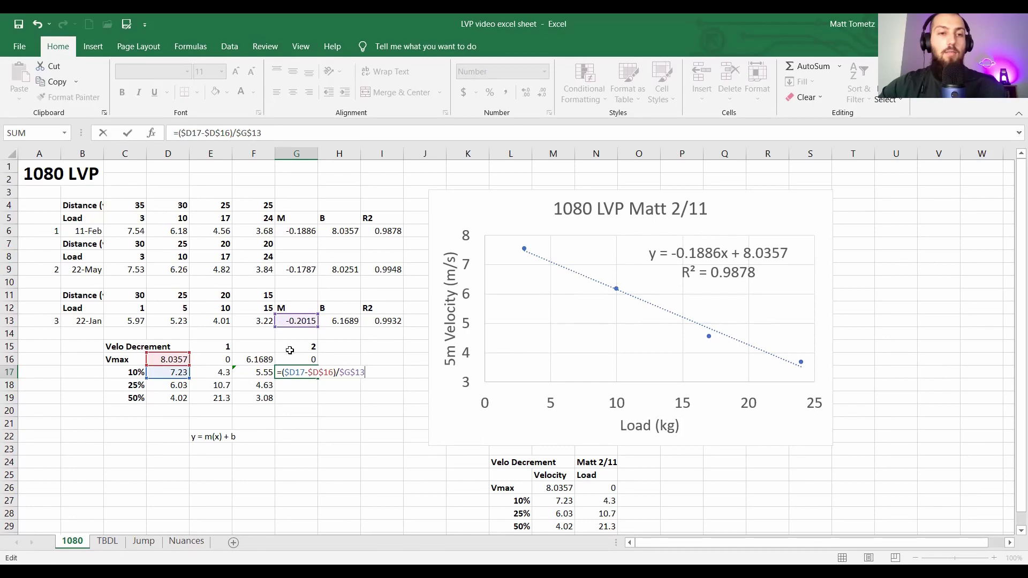
{"action": "left_click_drag", "start_coordinate": [164, 366], "coordinate": [249, 362]}
{"action": "left_click_drag", "start_coordinate": [171, 376], "coordinate": [263, 372]}
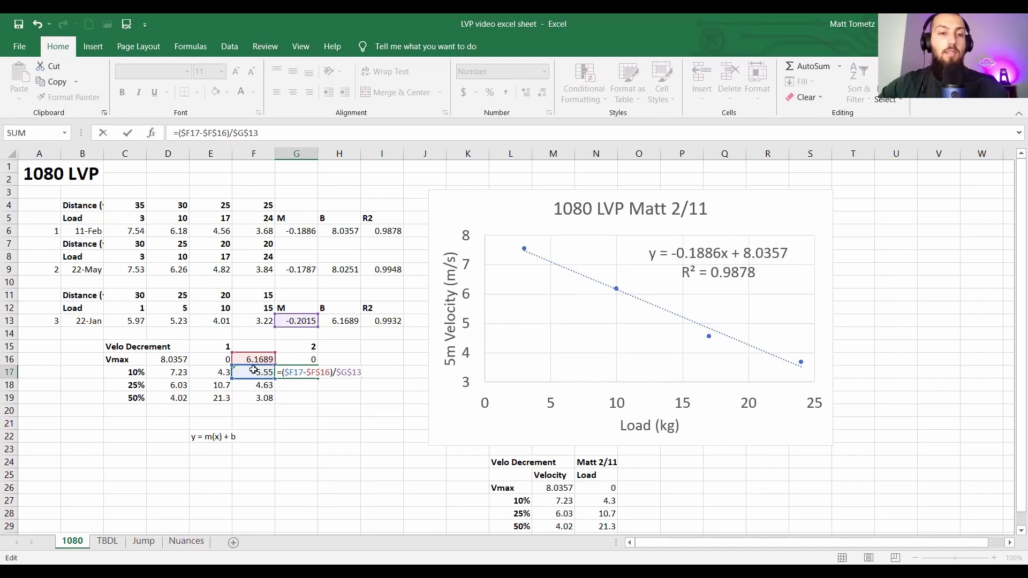
{"action": "key", "text": "Return"}
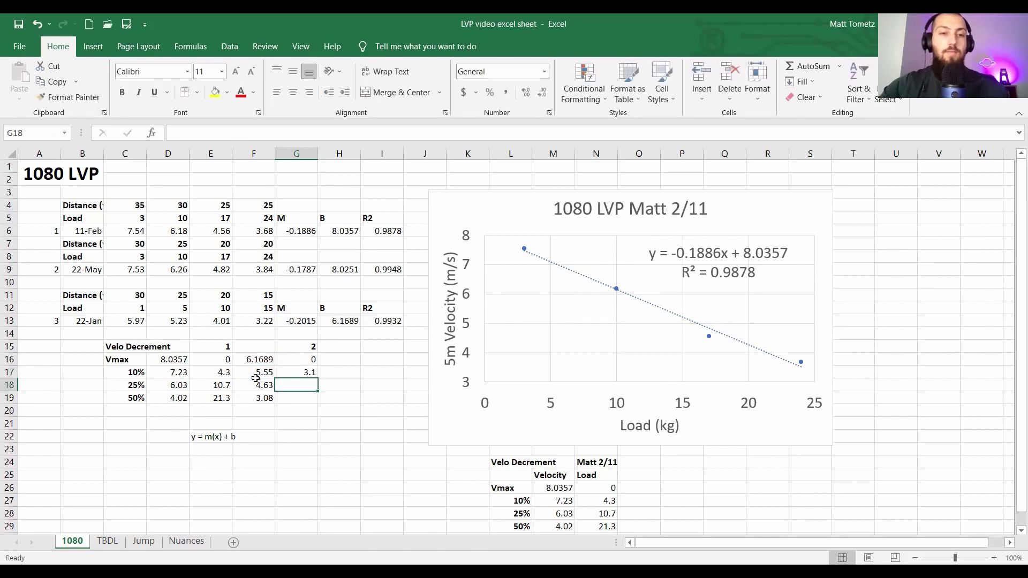
Step: Change the profile number in G15 to 3 and fill the load formula from G17 down to G19
{"action": "left_click", "coordinate": [296, 346]}
{"action": "type", "text": "3"}
{"action": "key", "text": "Return"}
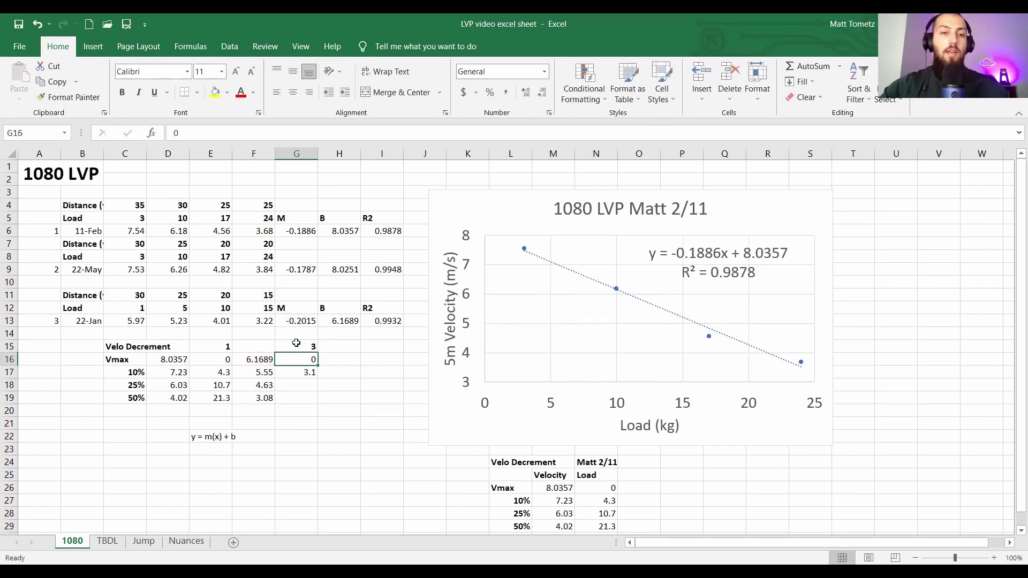
{"action": "left_click", "coordinate": [302, 369]}
{"action": "left_click_drag", "start_coordinate": [317, 378], "coordinate": [318, 403]}
{"action": "left_click", "coordinate": [290, 397]}
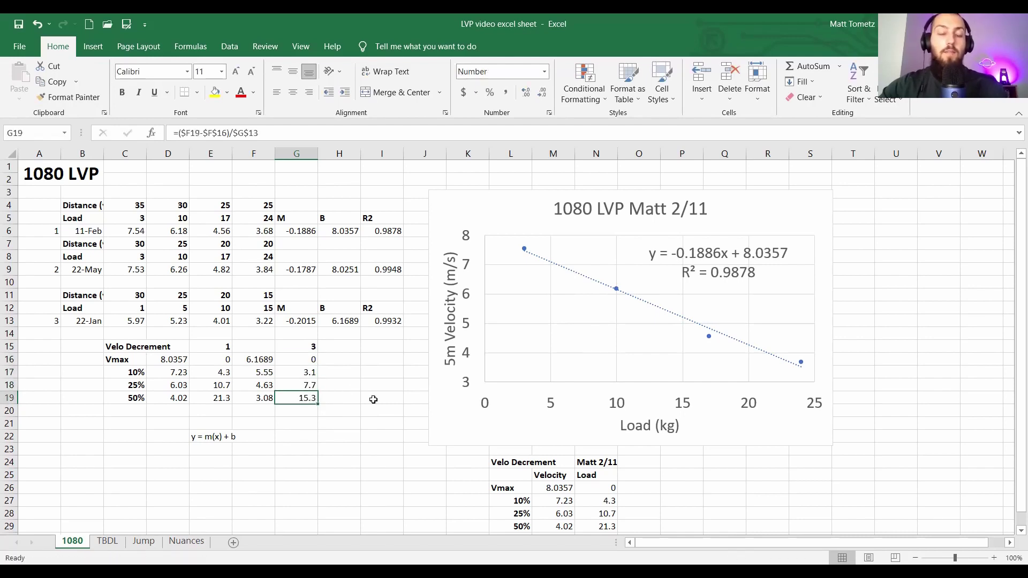
{"action": "left_click", "coordinate": [213, 399]}
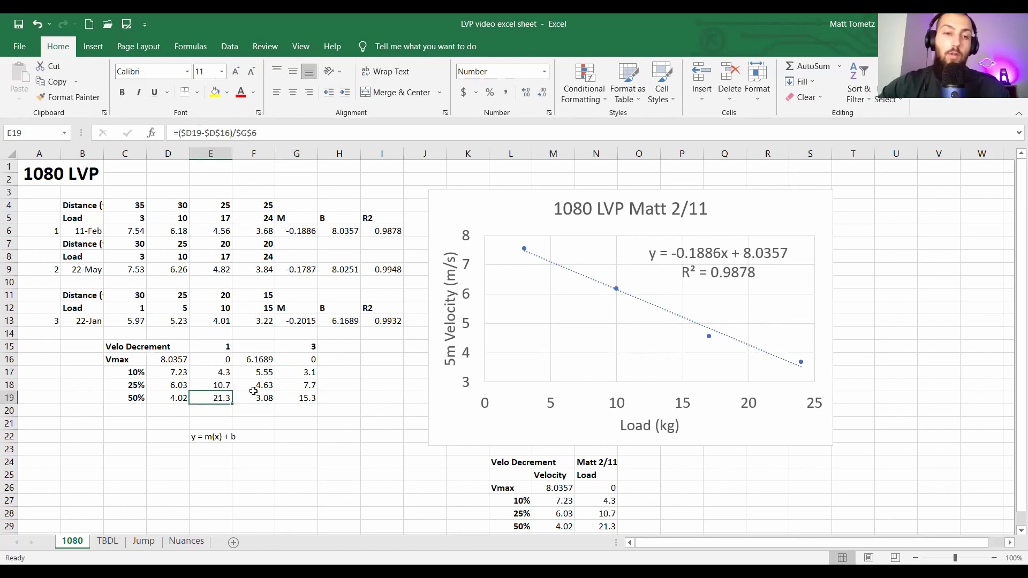
{"action": "left_click", "coordinate": [300, 397]}
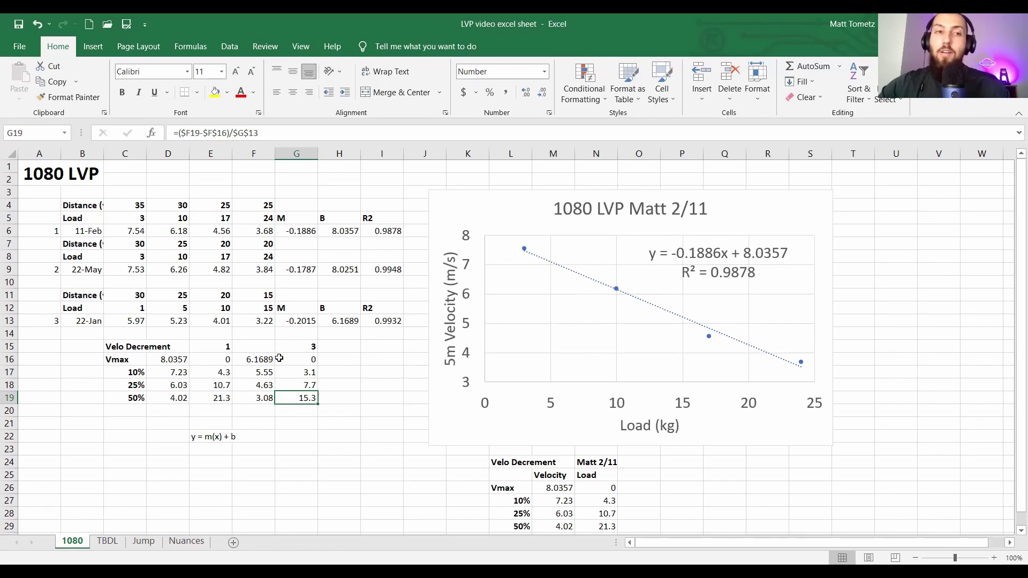
{"action": "left_click", "coordinate": [377, 362]}
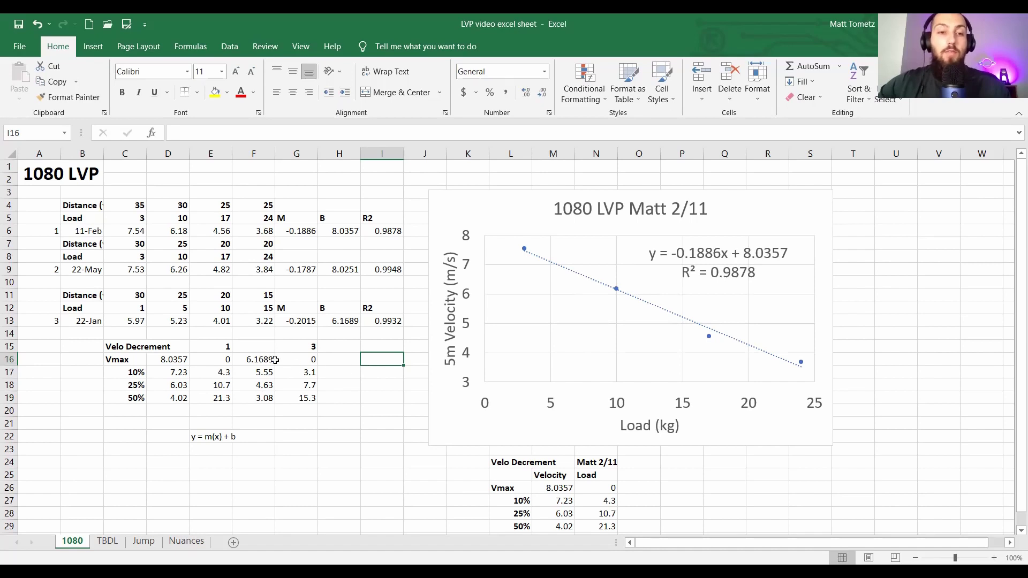
Step: Copy the third profile's velocities and loads in F16:G19
{"action": "scroll", "coordinate": [275, 360], "scroll_direction": "down", "scroll_amount": 1}
{"action": "left_click_drag", "start_coordinate": [259, 323], "coordinate": [309, 359]}
{"action": "key", "text": "ctrl+c"}
{"action": "left_click", "coordinate": [716, 460]}
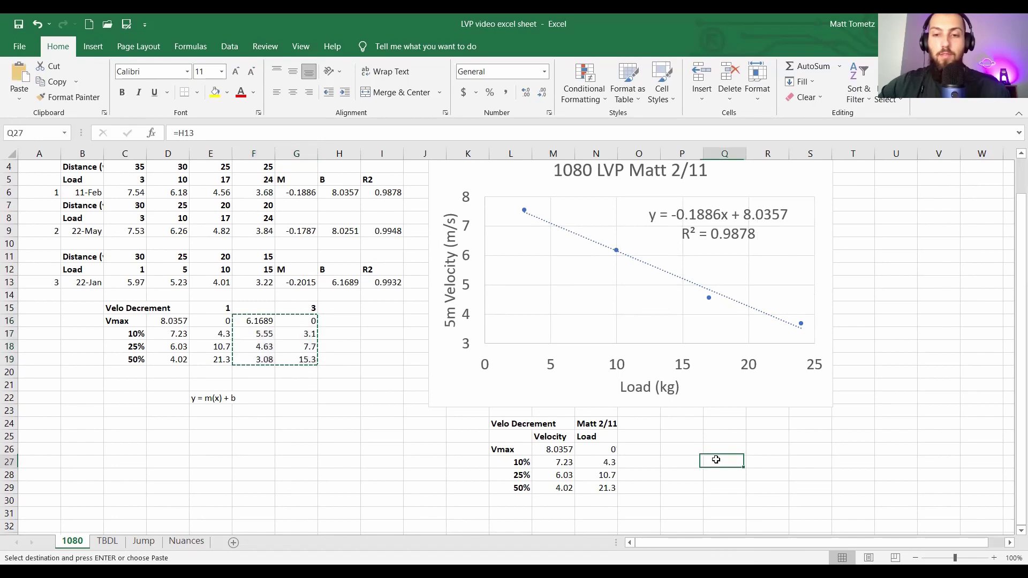
{"action": "right_click", "coordinate": [716, 460]}
{"action": "left_click", "coordinate": [766, 215]}
{"action": "key", "text": "ctrl+z"}
Step: Paste the copied block as values starting at Q26 and copy the Velocity and Load headers into Q25:R25
{"action": "right_click", "coordinate": [724, 445]}
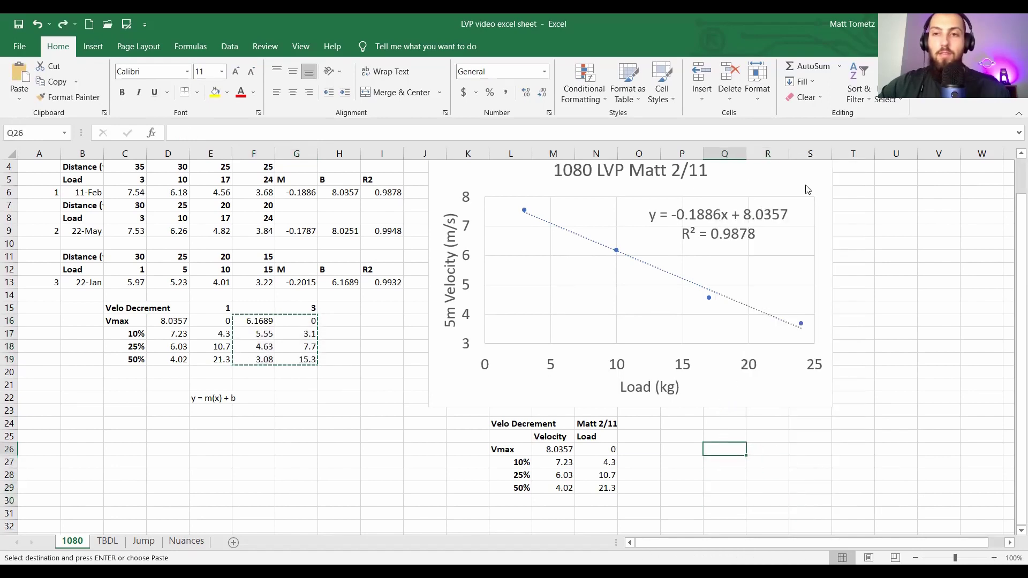
{"action": "key", "text": "v"}
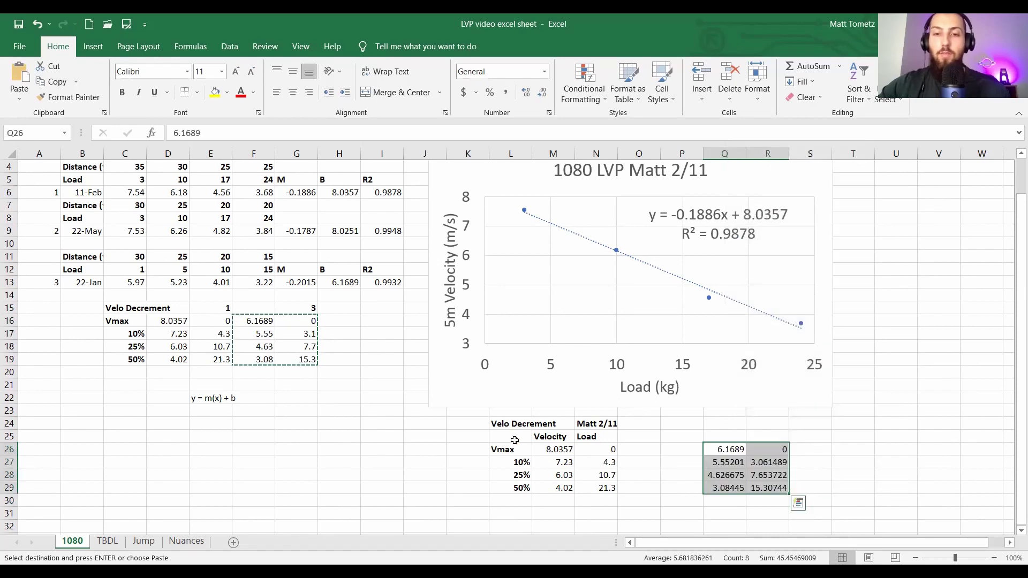
{"action": "left_click_drag", "start_coordinate": [551, 437], "coordinate": [594, 436]}
{"action": "key", "text": "ctrl+c"}
{"action": "left_click", "coordinate": [725, 436]}
{"action": "key", "text": "ctrl+v"}
Step: Copy the Vmax and percentage decrement labels from L26:L29 to P26:P29
{"action": "left_click_drag", "start_coordinate": [509, 450], "coordinate": [533, 490]}
{"action": "key", "text": "ctrl+c"}
{"action": "left_click", "coordinate": [680, 449]}
{"action": "key", "text": "ctrl+v"}
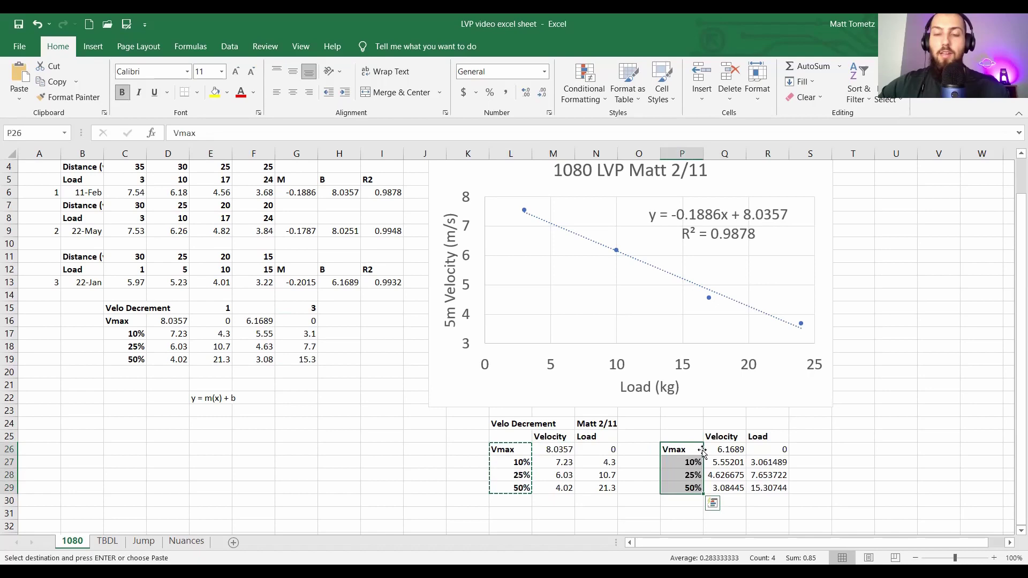
Step: Format the velocities in Q26:Q29 to two decimal places and the loads in R27:R29 to one
{"action": "left_click_drag", "start_coordinate": [725, 451], "coordinate": [771, 489]}
{"action": "left_click", "coordinate": [542, 93]}
{"action": "left_click", "coordinate": [542, 92]}
{"action": "left_click", "coordinate": [777, 451]}
{"action": "left_click", "coordinate": [543, 93]}
{"action": "left_click", "coordinate": [546, 95]}
{"action": "left_click", "coordinate": [859, 420]}
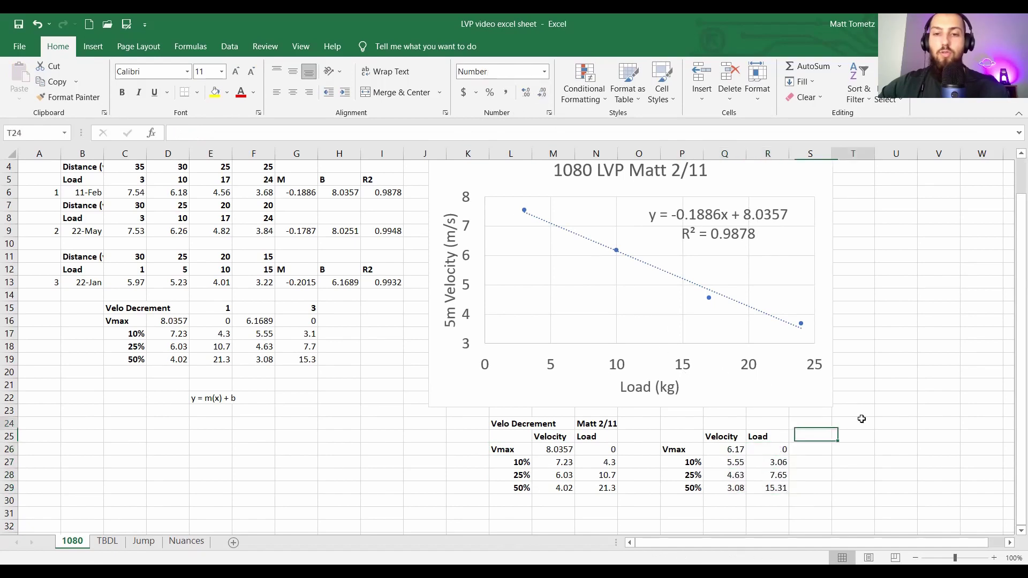
{"action": "left_click_drag", "start_coordinate": [765, 462], "coordinate": [766, 487]}
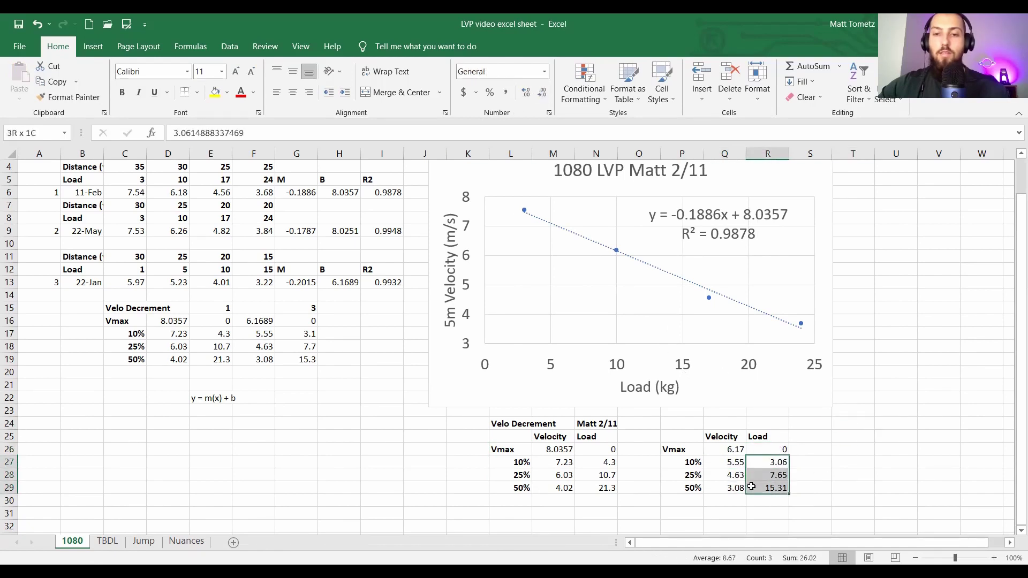
{"action": "left_click", "coordinate": [542, 93]}
{"action": "left_click", "coordinate": [841, 467]}
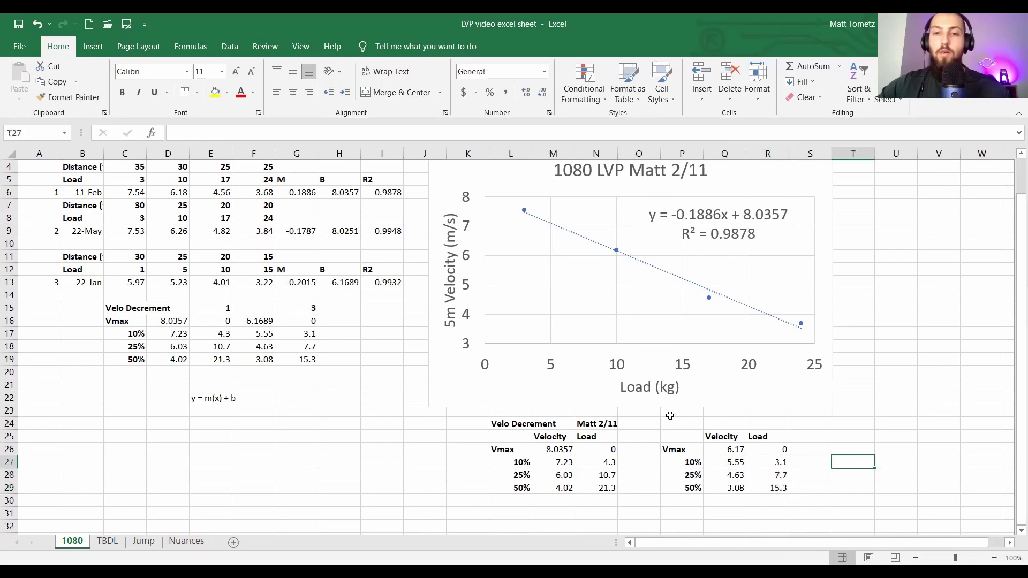
Step: Label the second summary table by entering Vdec in P25 and Athlete 3 1/22 in Q24
{"action": "left_click", "coordinate": [671, 423]}
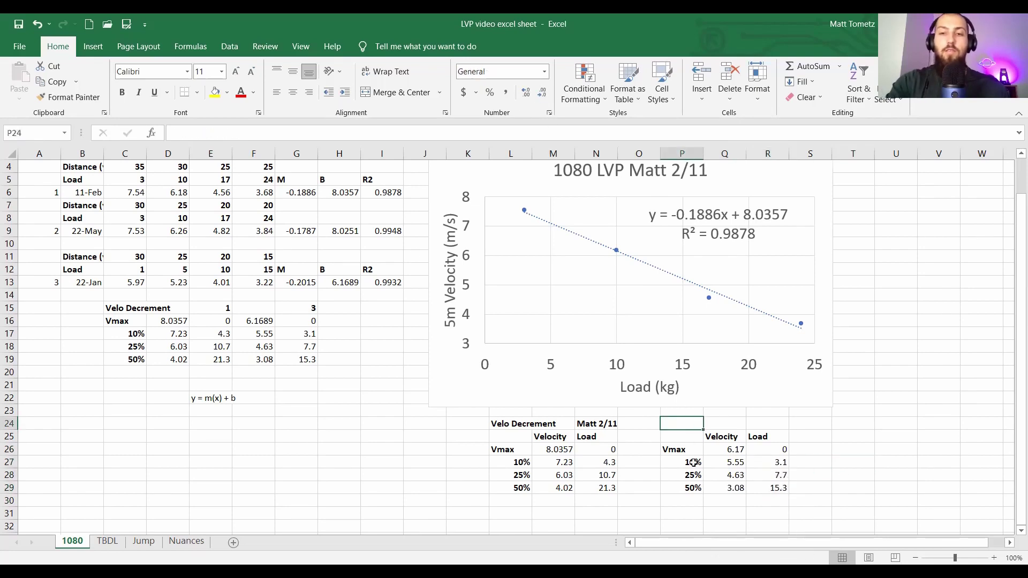
{"action": "key", "text": "Down"}
{"action": "type", "text": "Vdec"}
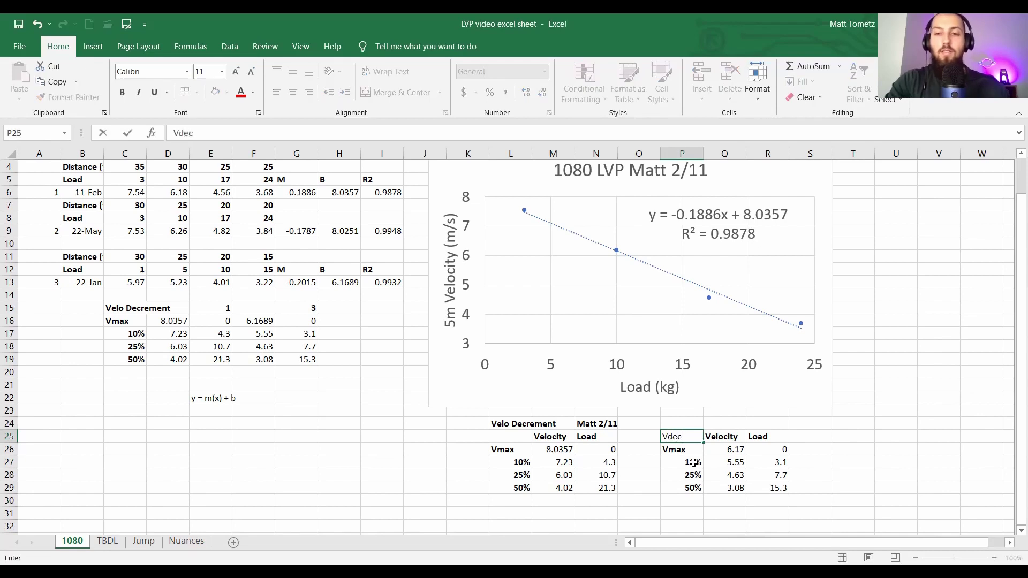
{"action": "key", "text": "Return"}
{"action": "key", "text": "Up"}
{"action": "key", "text": "Up"}
{"action": "key", "text": "Right"}
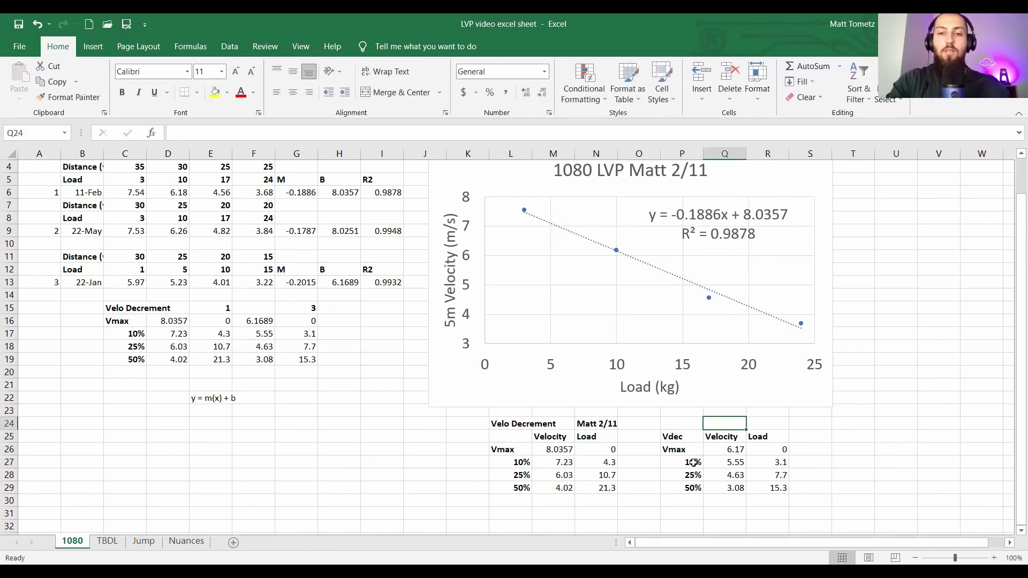
{"action": "type", "text": "Athlete"}
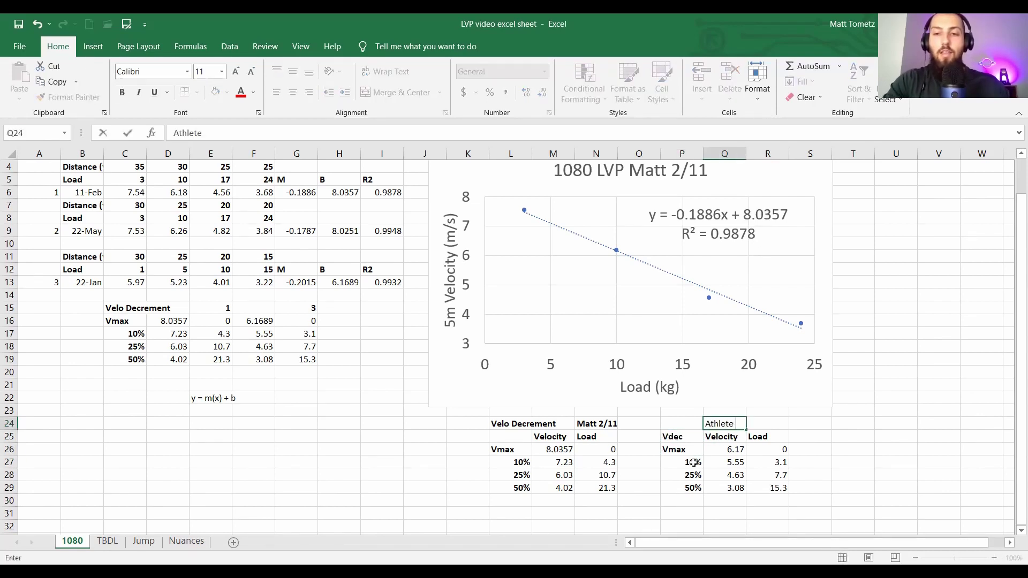
{"action": "type", "text": " 3 1/22"}
{"action": "key", "text": "Return"}
{"action": "key", "text": "Up"}
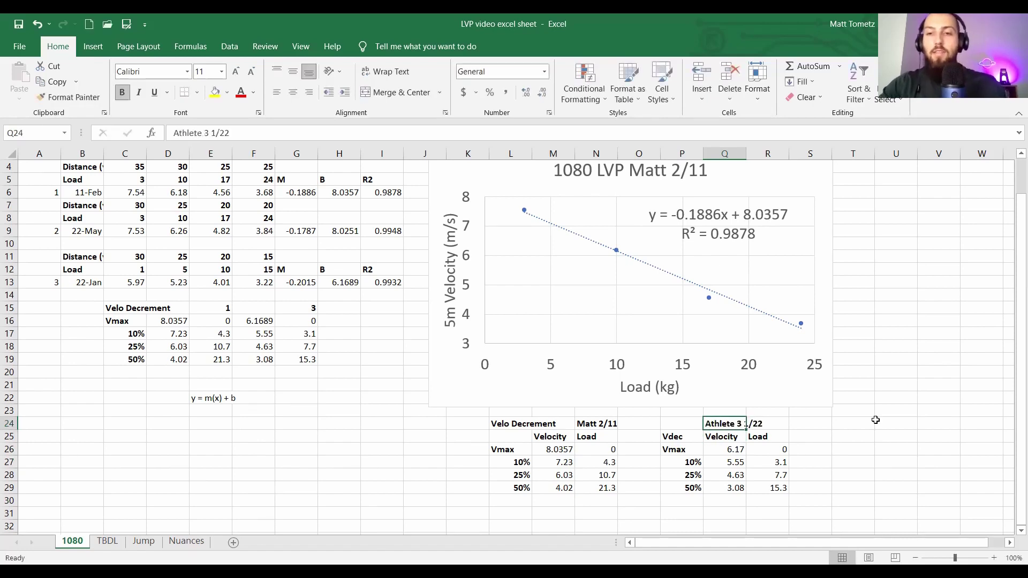
{"action": "left_click", "coordinate": [876, 420]}
{"action": "scroll", "coordinate": [714, 244], "scroll_direction": "up", "scroll_amount": 1}
{"action": "scroll", "coordinate": [589, 407], "scroll_direction": "down", "scroll_amount": 2}
{"action": "scroll", "coordinate": [283, 436], "scroll_direction": "up", "scroll_amount": 2}
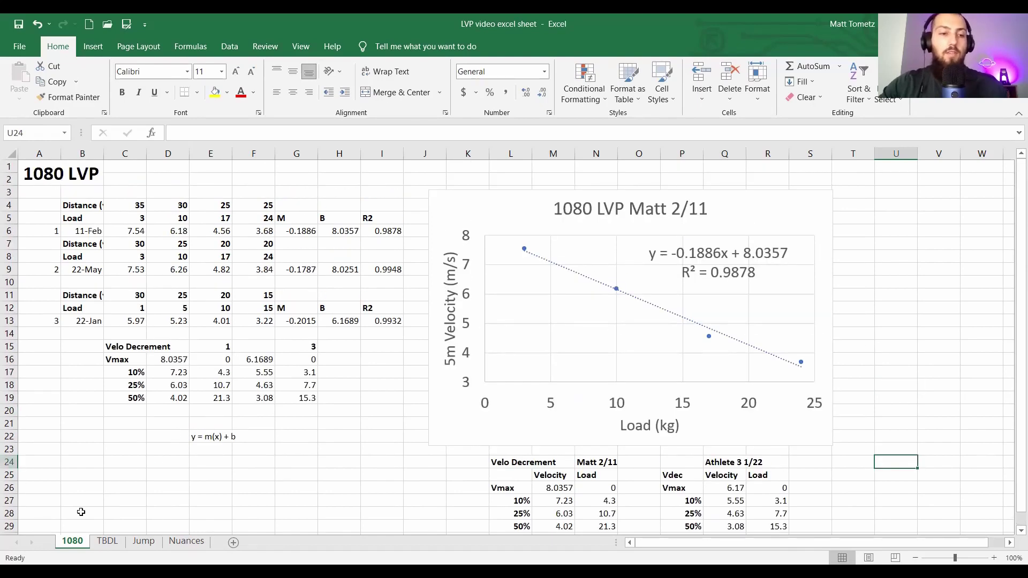
Step: On the TBDL sheet, change the first load column's header in C4 to Load (lb)
{"action": "left_click", "coordinate": [107, 541]}
{"action": "left_click", "coordinate": [240, 295]}
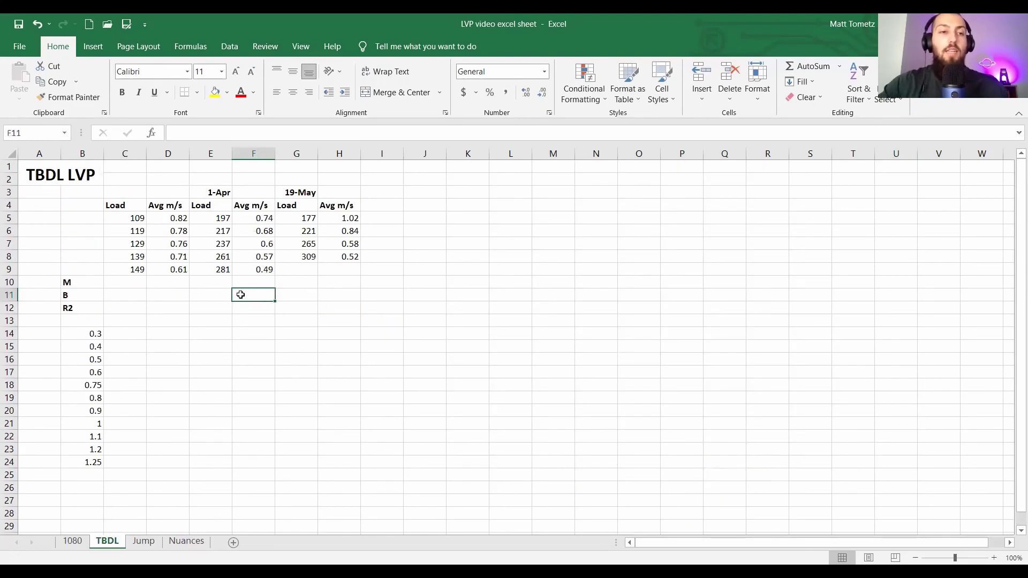
{"action": "left_click_drag", "start_coordinate": [139, 217], "coordinate": [138, 268]}
{"action": "double_click", "coordinate": [135, 202]}
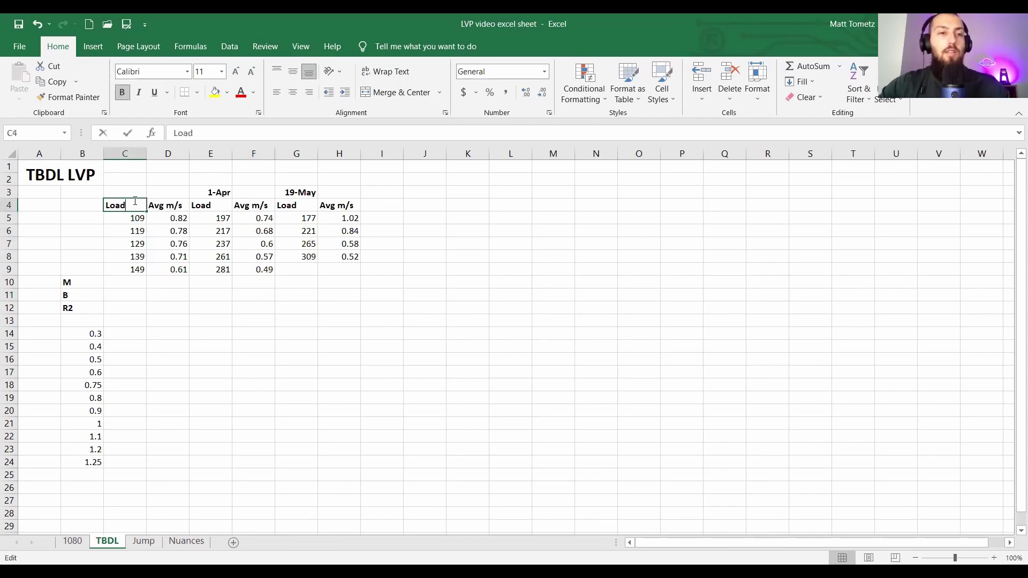
{"action": "type", "text": "(lb)"}
{"action": "key", "text": "Return"}
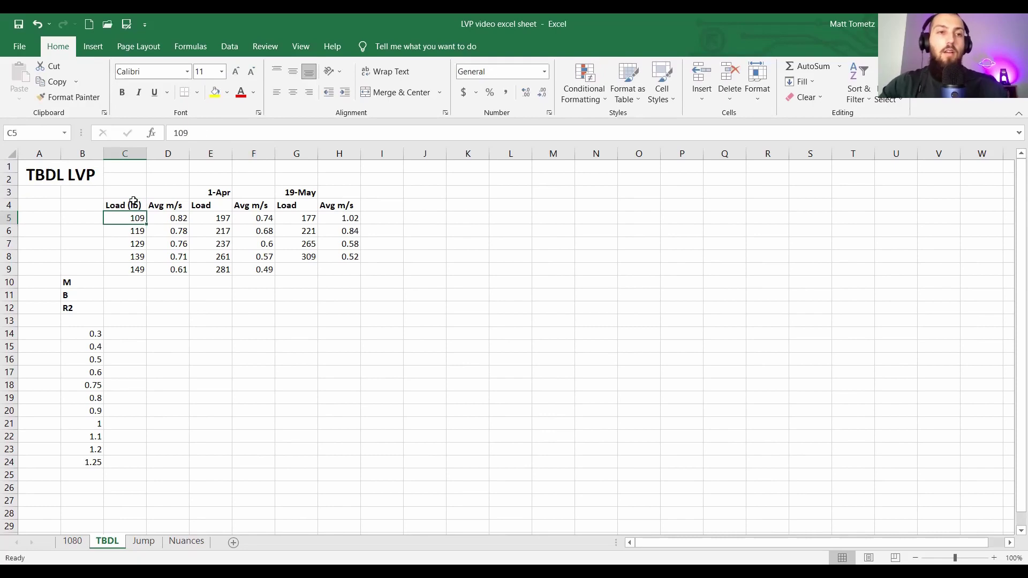
Step: Enter ??? in C3 as the placeholder date above the first load and velocity columns
{"action": "left_click", "coordinate": [165, 202]}
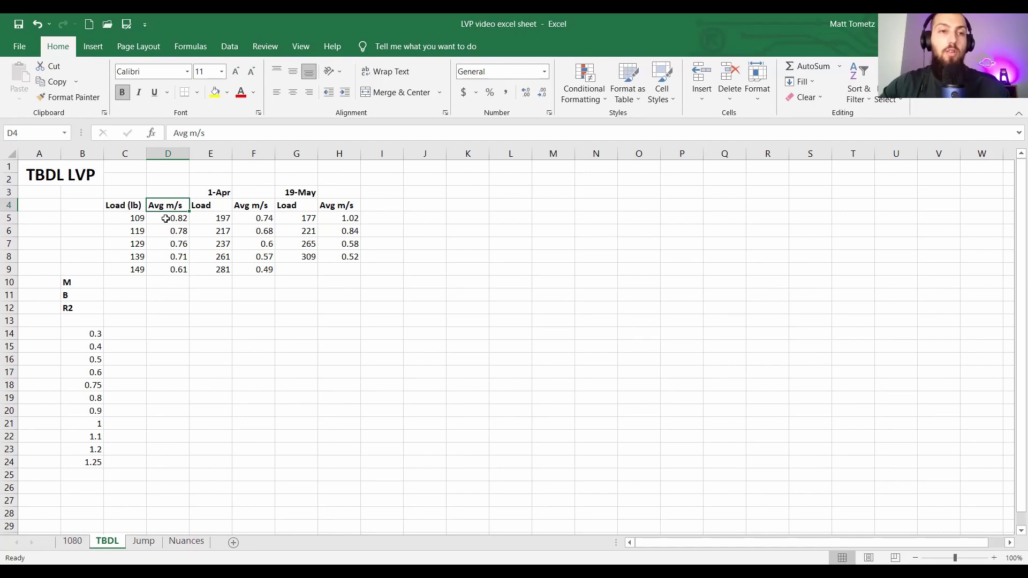
{"action": "left_click", "coordinate": [129, 191]}
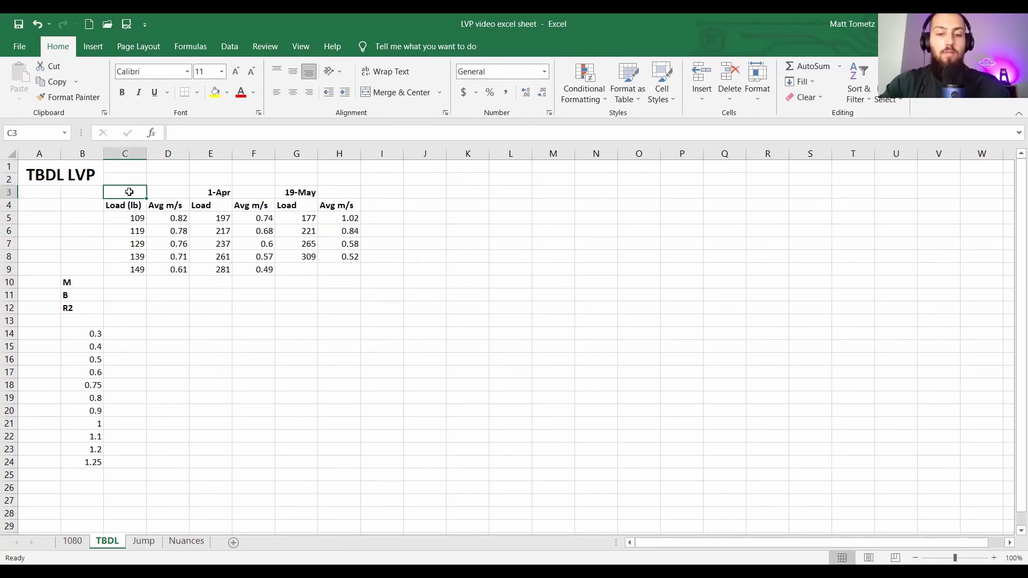
{"action": "type", "text": "???"}
{"action": "key", "text": "Return"}
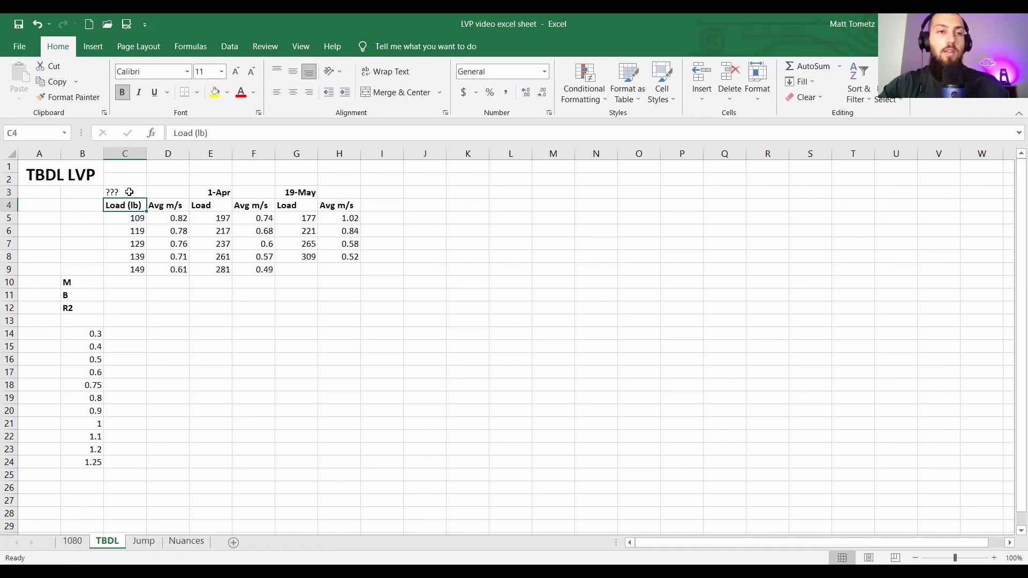
Step: Insert a markers-only scatter chart of the loads and average velocities in C5:D9 and place it beside the data
{"action": "left_click", "coordinate": [153, 204]}
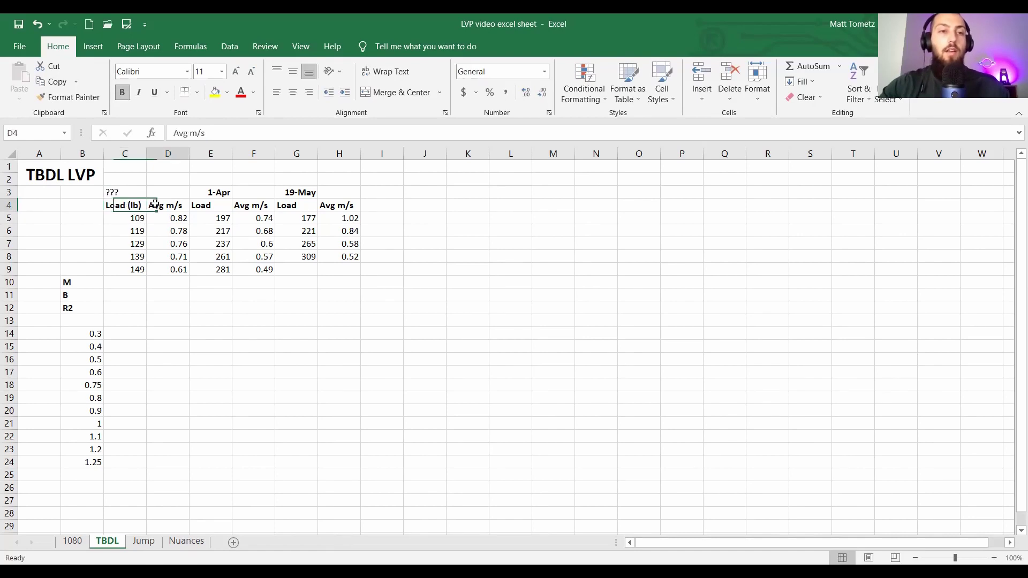
{"action": "left_click_drag", "start_coordinate": [126, 219], "coordinate": [177, 270]}
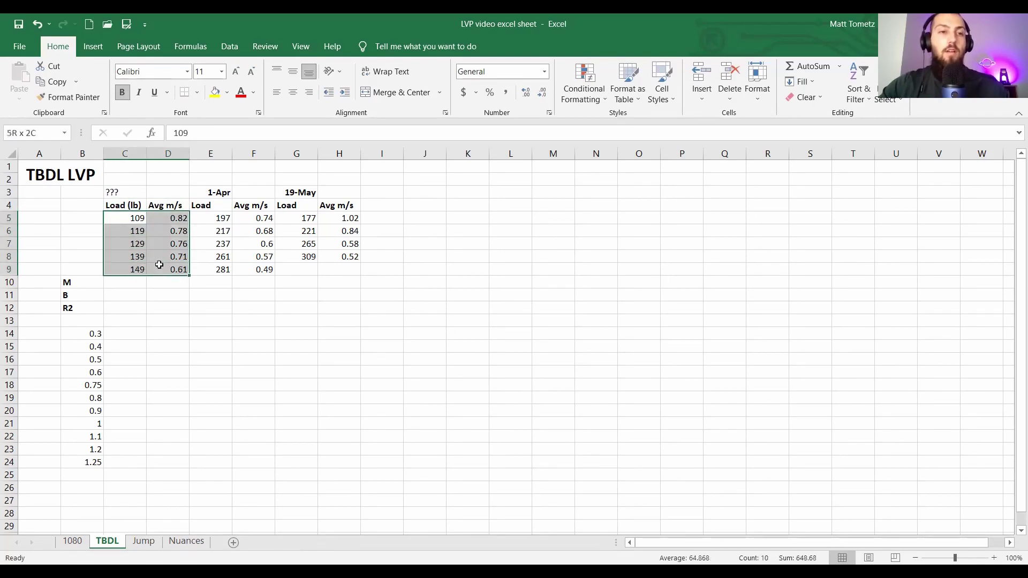
{"action": "left_click", "coordinate": [94, 47]}
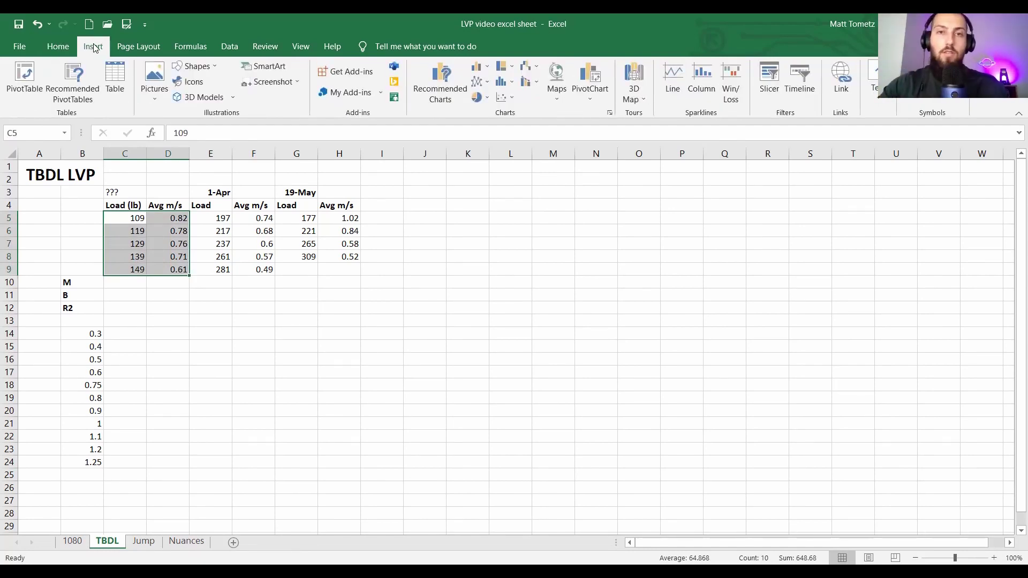
{"action": "left_click", "coordinate": [505, 100]}
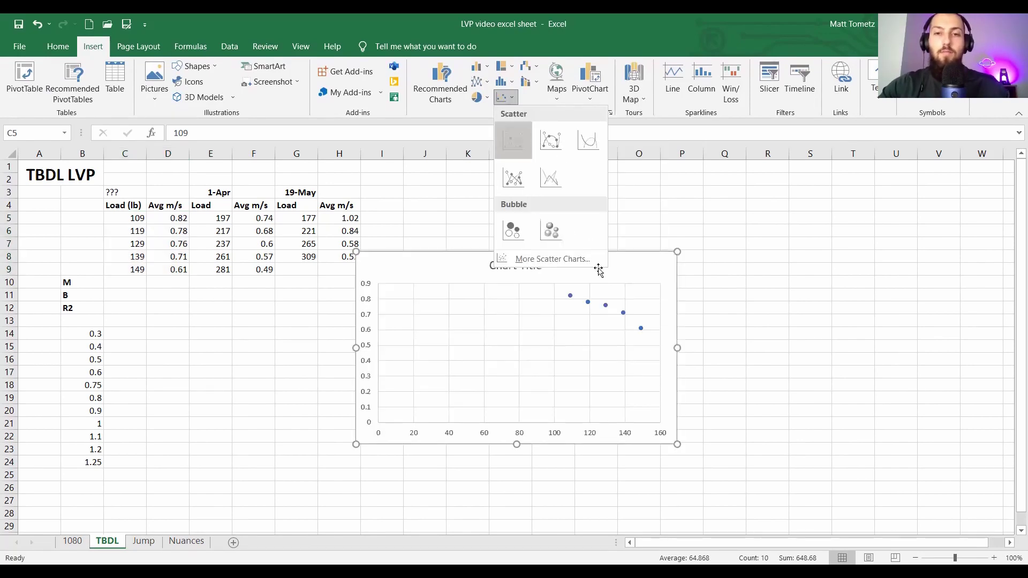
{"action": "left_click", "coordinate": [513, 140]}
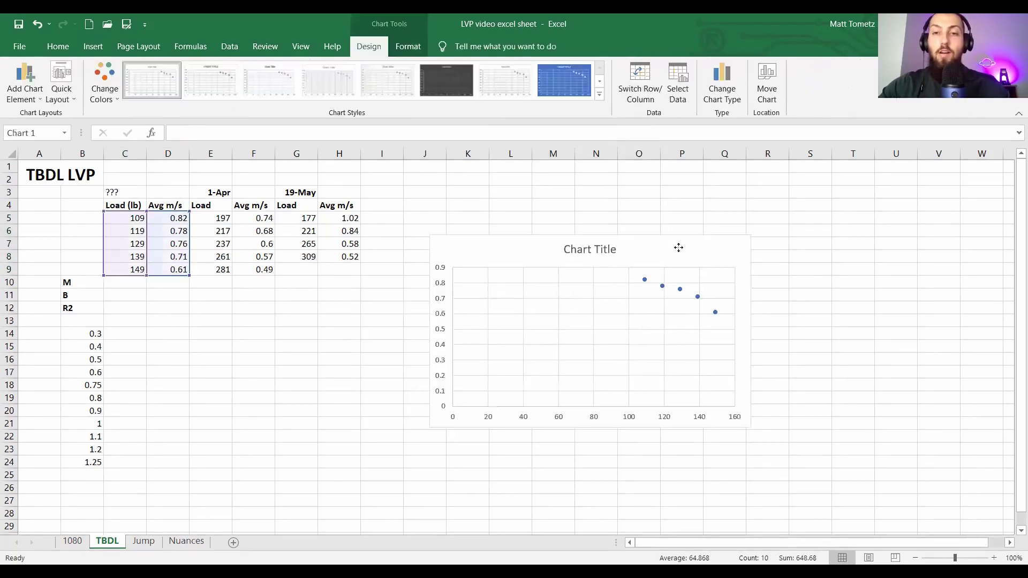
Step: Add a linear trendline to the scatter chart, displaying its equation and R-squared value just below the line
{"action": "left_click", "coordinate": [24, 86]}
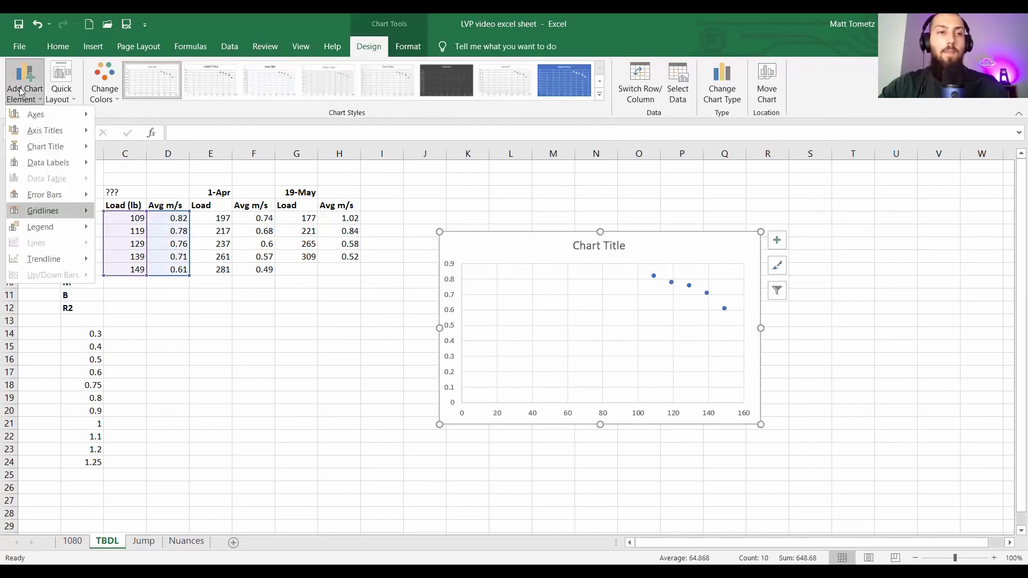
{"action": "mouse_move", "coordinate": [44, 259]}
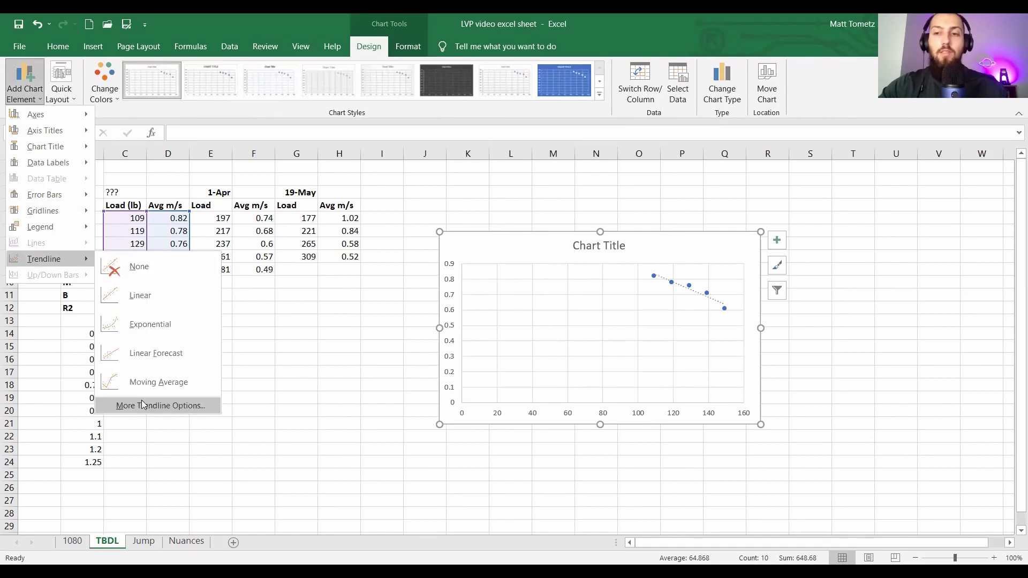
{"action": "left_click", "coordinate": [142, 400]}
{"action": "left_click", "coordinate": [865, 498]}
{"action": "left_click", "coordinate": [865, 516]}
{"action": "left_click", "coordinate": [669, 299]}
{"action": "left_click_drag", "start_coordinate": [669, 297], "coordinate": [660, 300]}
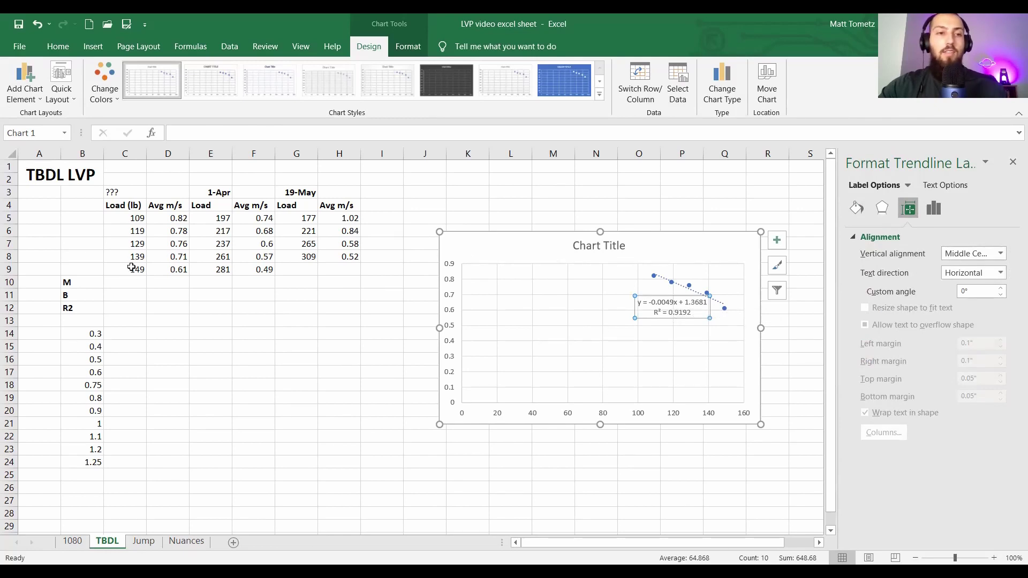
Step: Set the chart's horizontal axis bounds to a minimum of 100 and a maximum of 150
{"action": "left_click", "coordinate": [643, 417]}
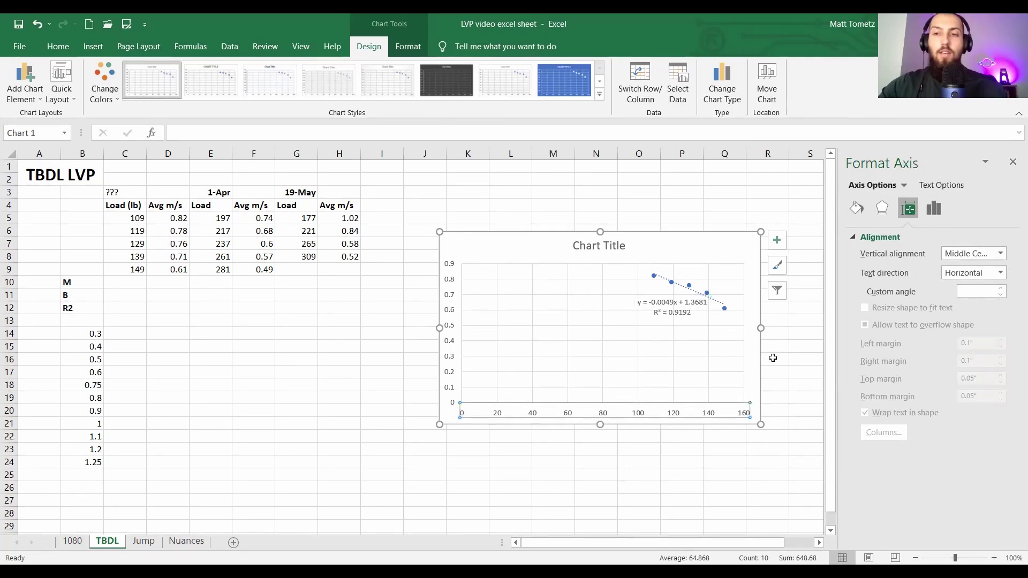
{"action": "left_click", "coordinate": [934, 209]}
{"action": "left_click", "coordinate": [939, 265]}
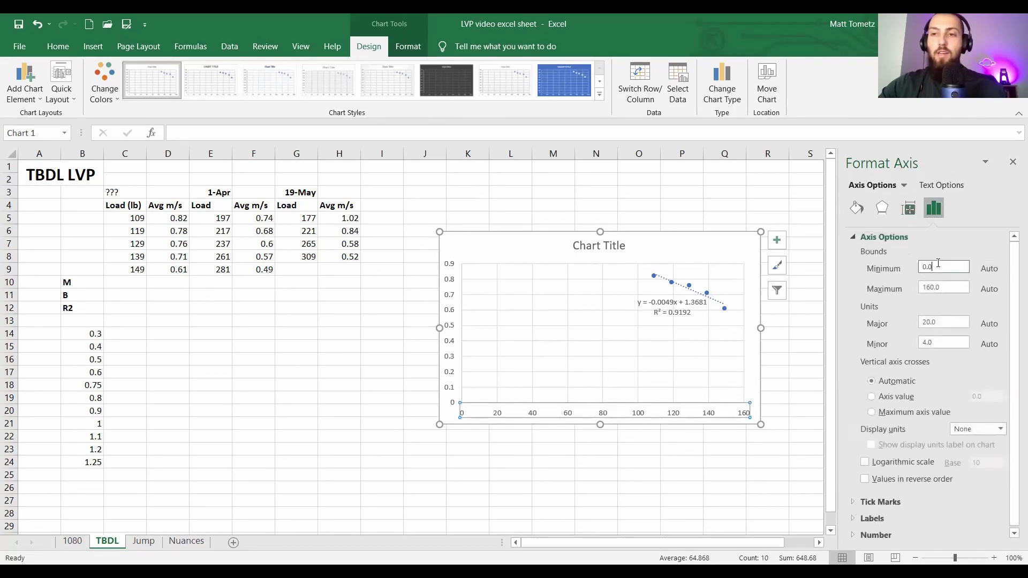
{"action": "key", "text": "BackSpace"}
{"action": "key", "text": "BackSpace"}
{"action": "key", "text": "BackSpace"}
{"action": "type", "text": "100"}
{"action": "key", "text": "Return"}
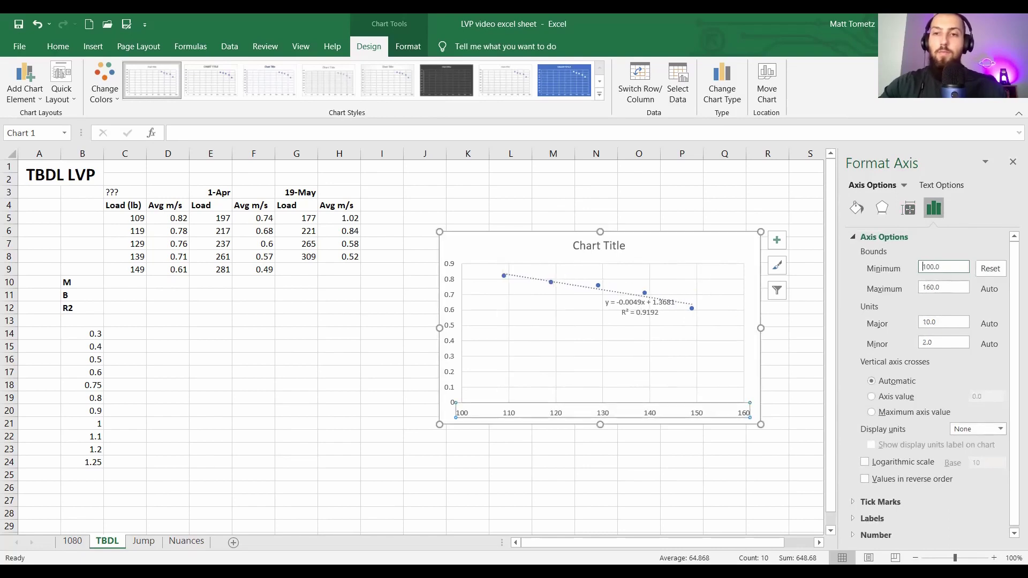
{"action": "left_click", "coordinate": [951, 289]}
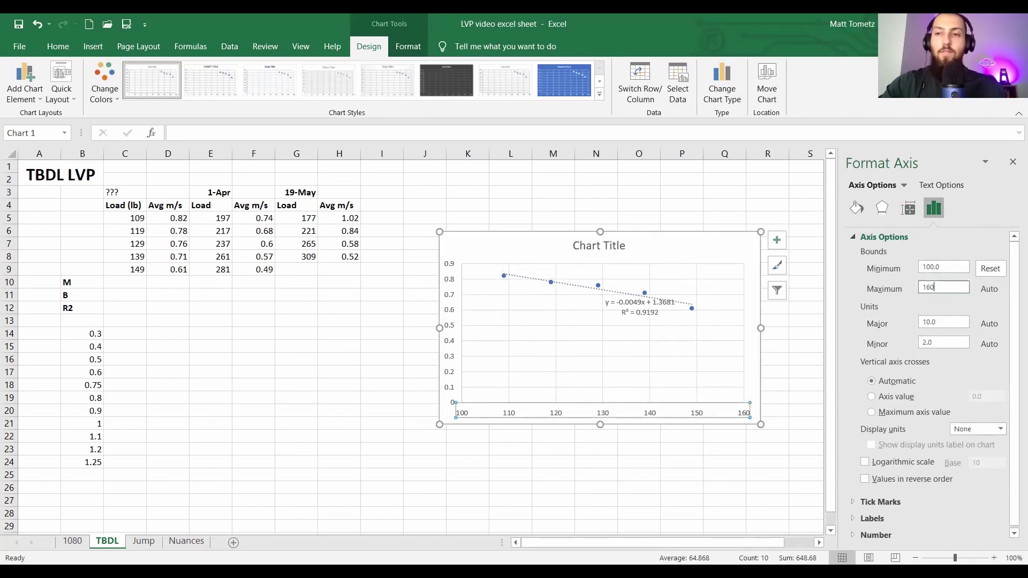
{"action": "type", "text": "50"}
{"action": "key", "text": "Return"}
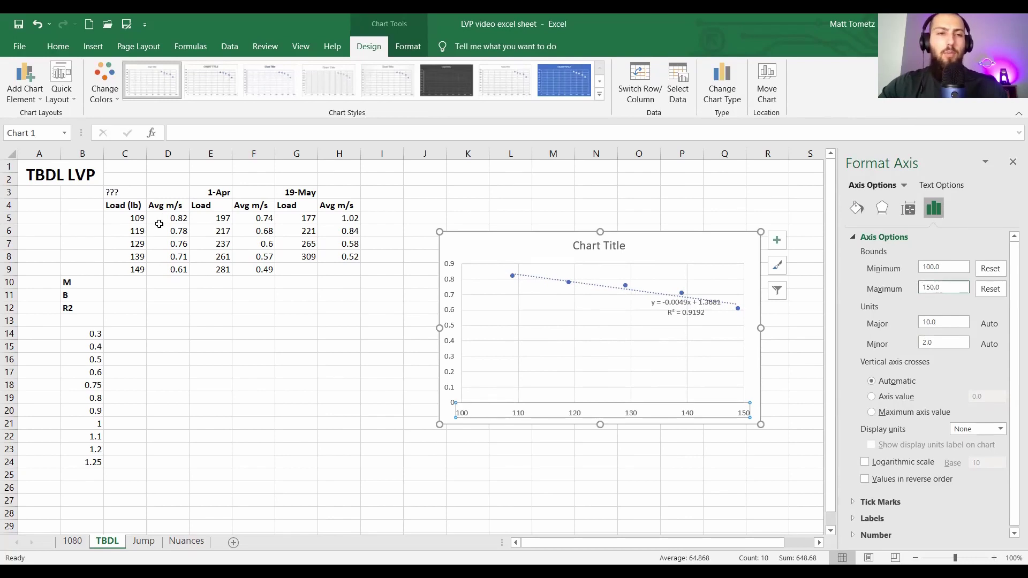
Step: Set the vertical axis minimum to 0.5 and move the trendline equation above the line
{"action": "left_click", "coordinate": [447, 303]}
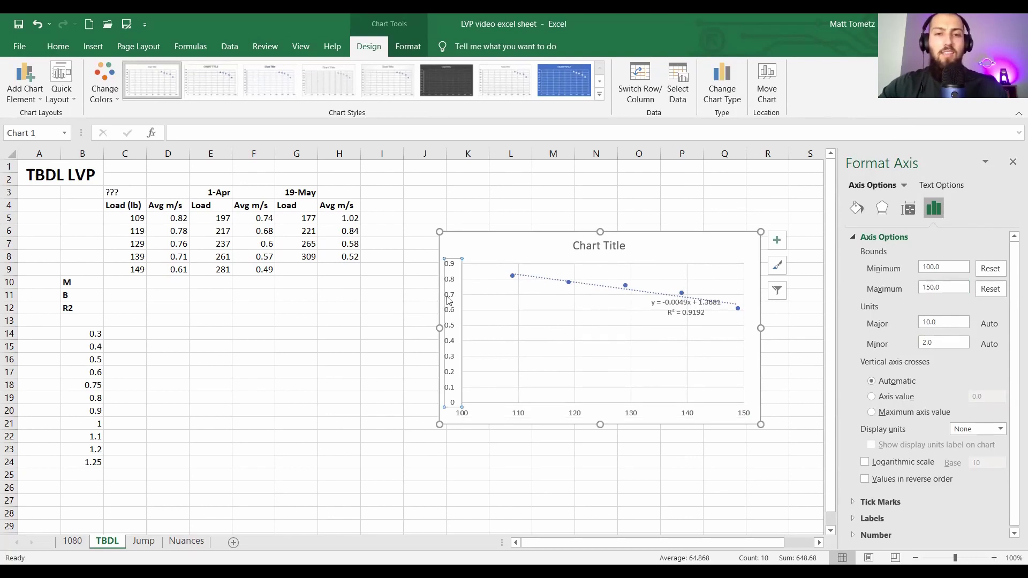
{"action": "left_click", "coordinate": [948, 270]}
{"action": "key", "text": "BackSpace"}
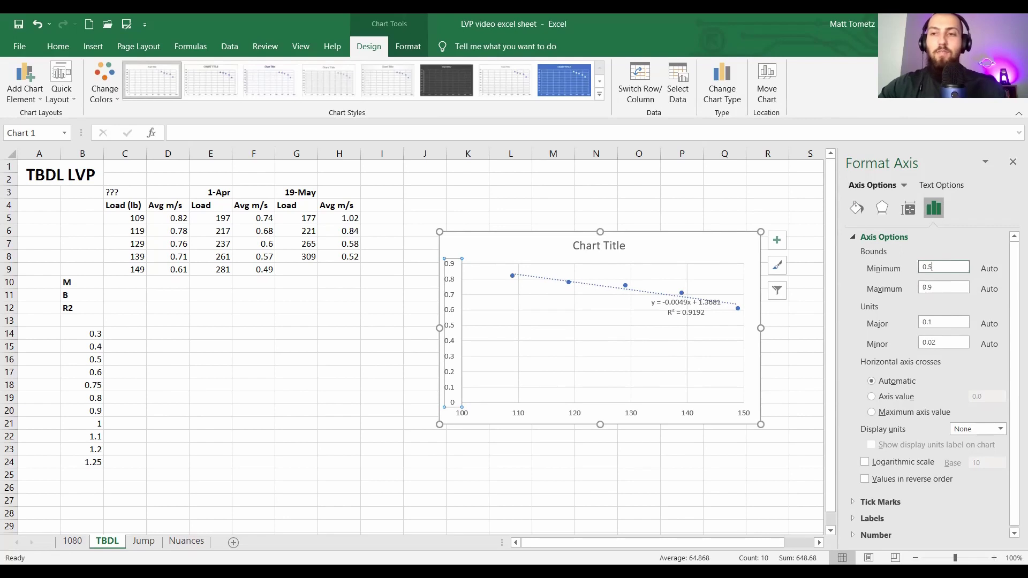
{"action": "type", "text": "5"}
{"action": "key", "text": "Return"}
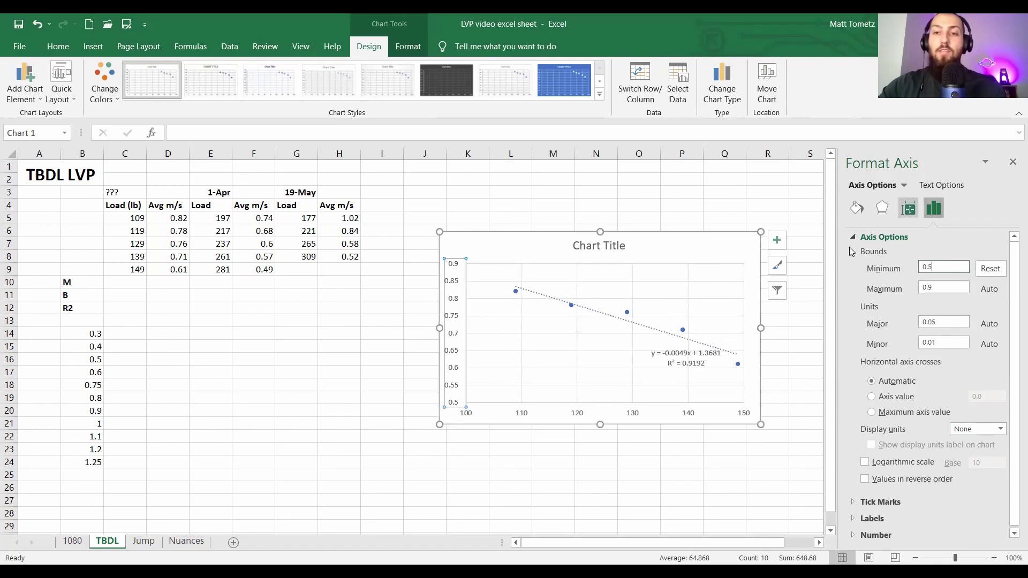
{"action": "left_click", "coordinate": [675, 351]}
{"action": "left_click_drag", "start_coordinate": [674, 349], "coordinate": [677, 274]}
{"action": "left_click", "coordinate": [1011, 160]}
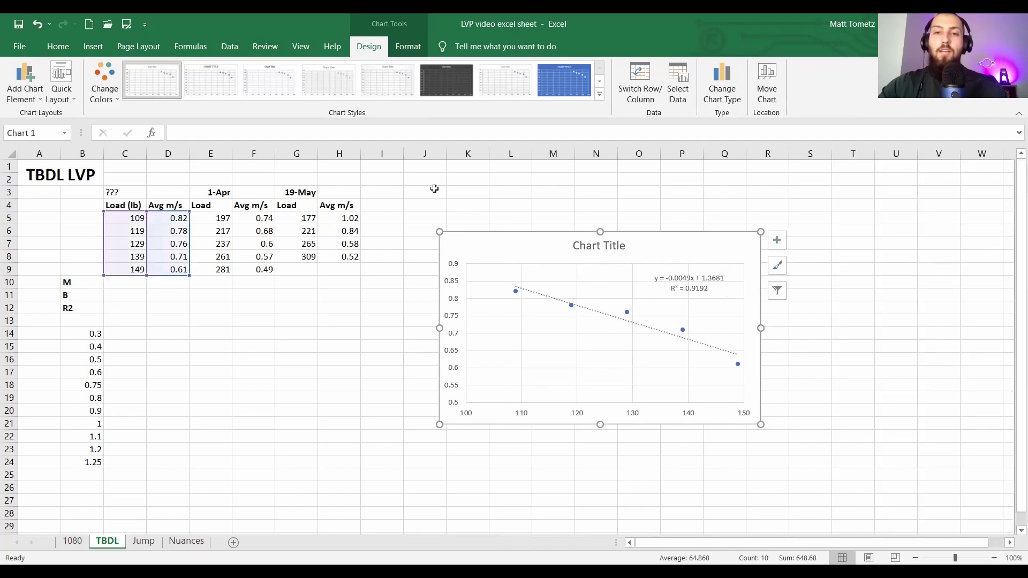
Step: Make all of the chart's text bold and enlarge the axis and equation text to size 16
{"action": "left_click", "coordinate": [58, 46]}
{"action": "left_click", "coordinate": [543, 206]}
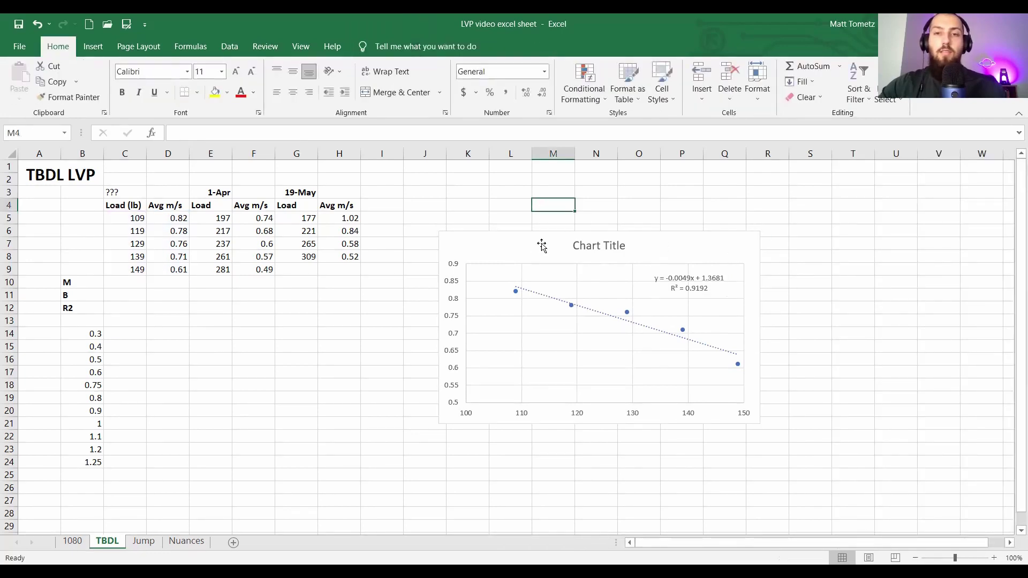
{"action": "left_click", "coordinate": [519, 401]}
{"action": "left_click", "coordinate": [236, 71]}
{"action": "left_click", "coordinate": [236, 73]}
{"action": "key", "text": "ctrl+b"}
{"action": "left_click", "coordinate": [236, 72]}
{"action": "left_click", "coordinate": [235, 72]}
Step: Reposition the enlarged trendline equation in the chart's upper-right corner, clear of the title
{"action": "left_click", "coordinate": [677, 278]}
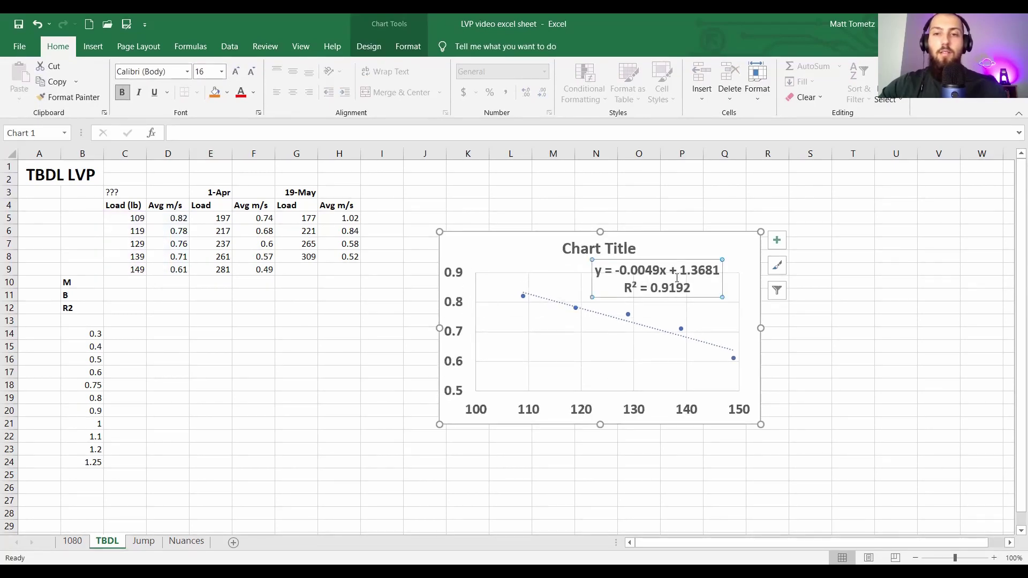
{"action": "left_click", "coordinate": [681, 268]}
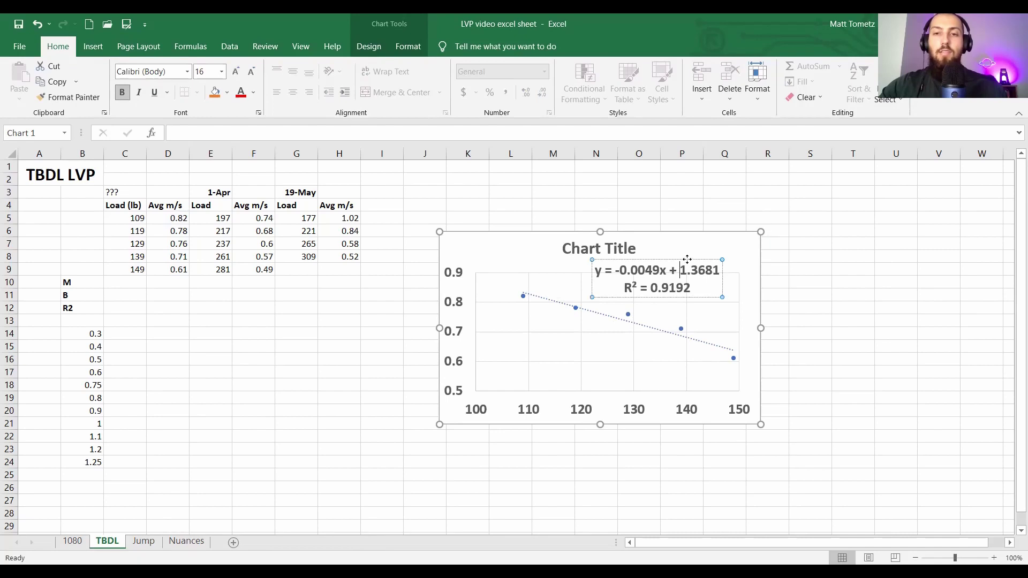
{"action": "left_click_drag", "start_coordinate": [687, 260], "coordinate": [707, 269]}
Step: Add axis titles to the TBDL chart and name the horizontal axis "Load (lb)"
{"action": "left_click", "coordinate": [502, 246]}
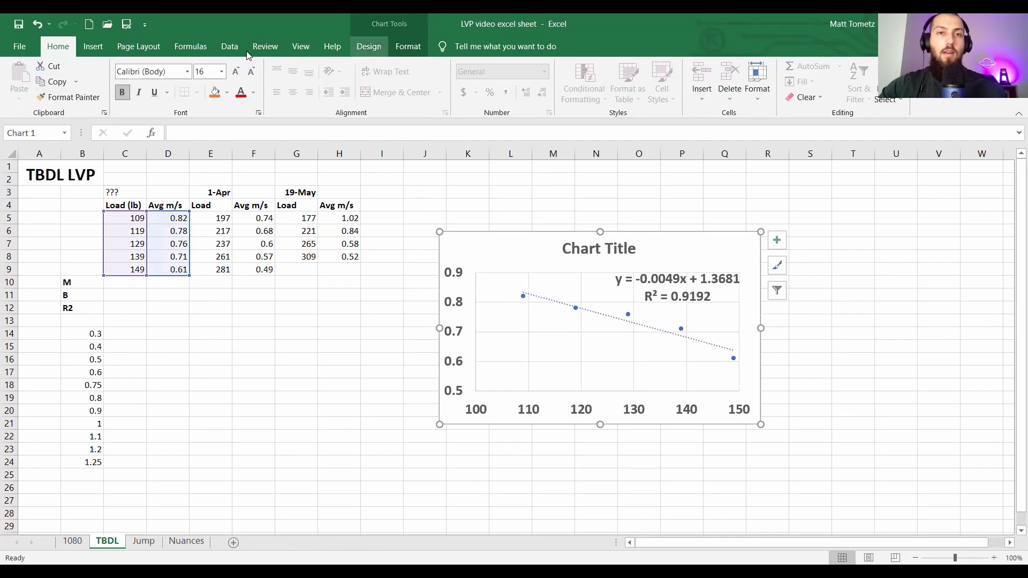
{"action": "left_click", "coordinate": [369, 46]}
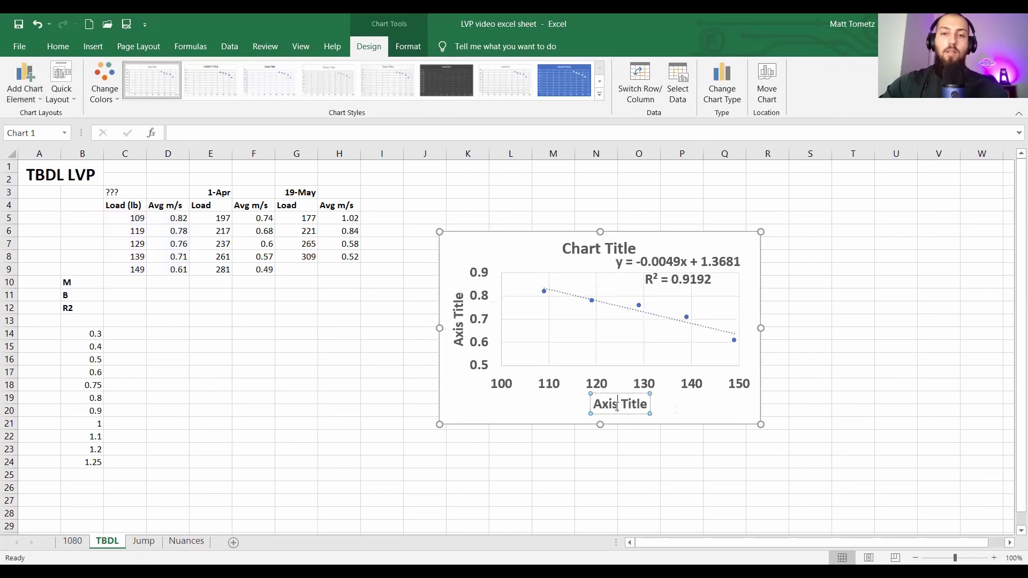
{"action": "triple_click", "coordinate": [617, 407]}
{"action": "type", "text": "Load ("}
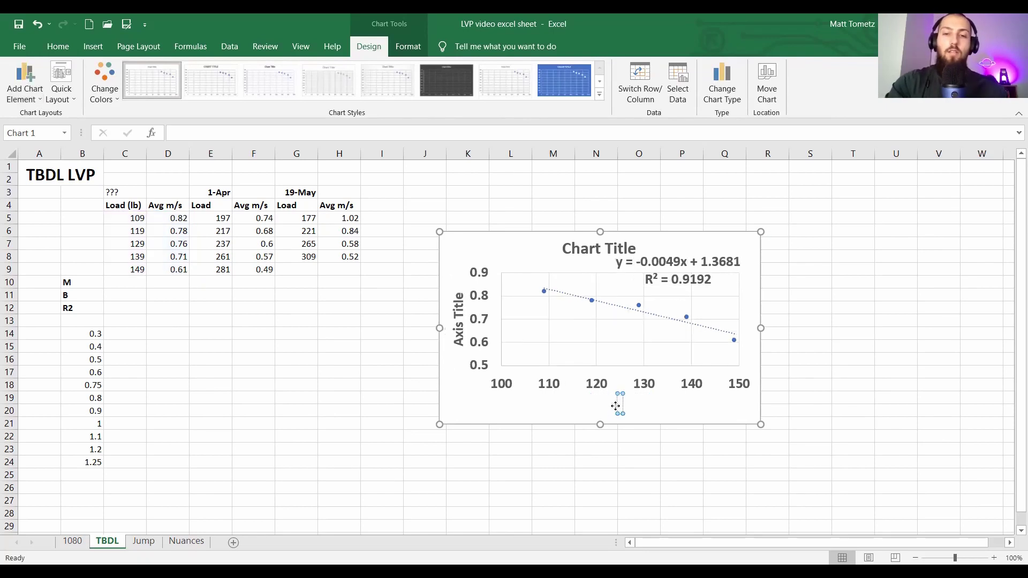
{"action": "type", "text": "lb)"}
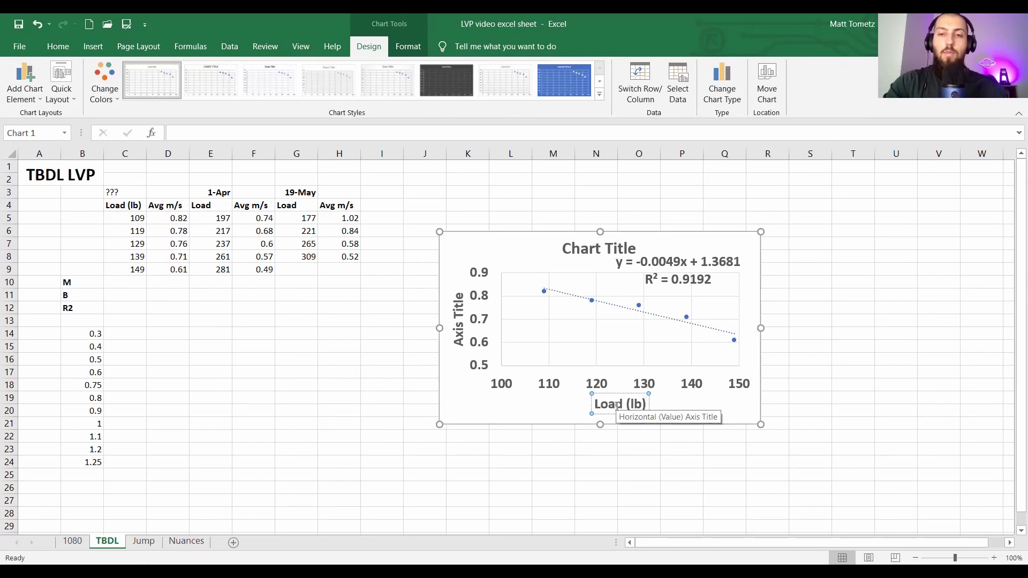
Step: Rename the chart's vertical axis title to "Average Velocity (m/s)"
{"action": "double_click", "coordinate": [460, 313]}
{"action": "key", "text": "BackSpace"}
{"action": "key", "text": "BackSpace"}
{"action": "key", "text": "BackSpace"}
{"action": "key", "text": "BackSpace"}
{"action": "key", "text": "BackSpace"}
{"action": "key", "text": "BackSpace"}
{"action": "key", "text": "BackSpace"}
{"action": "key", "text": "BackSpace"}
{"action": "key", "text": "BackSpace"}
{"action": "key", "text": "BackSpace"}
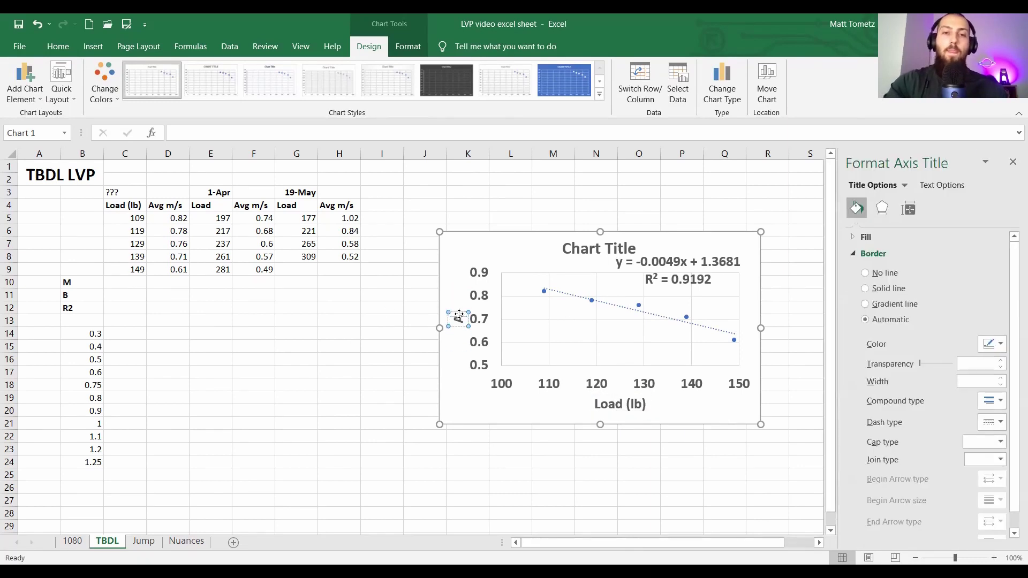
{"action": "type", "text": "Average Velocity"}
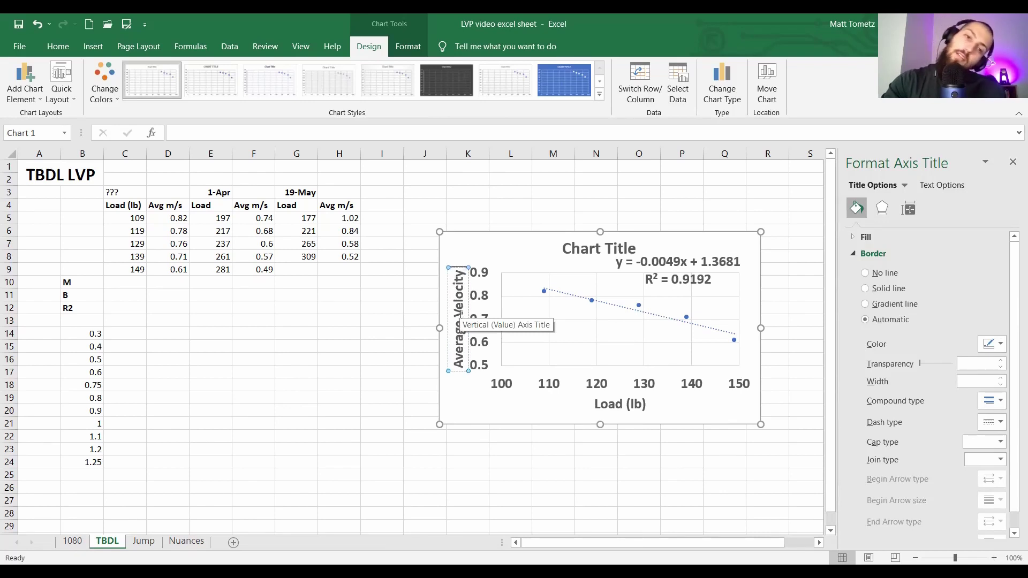
{"action": "type", "text": " (m/s)"}
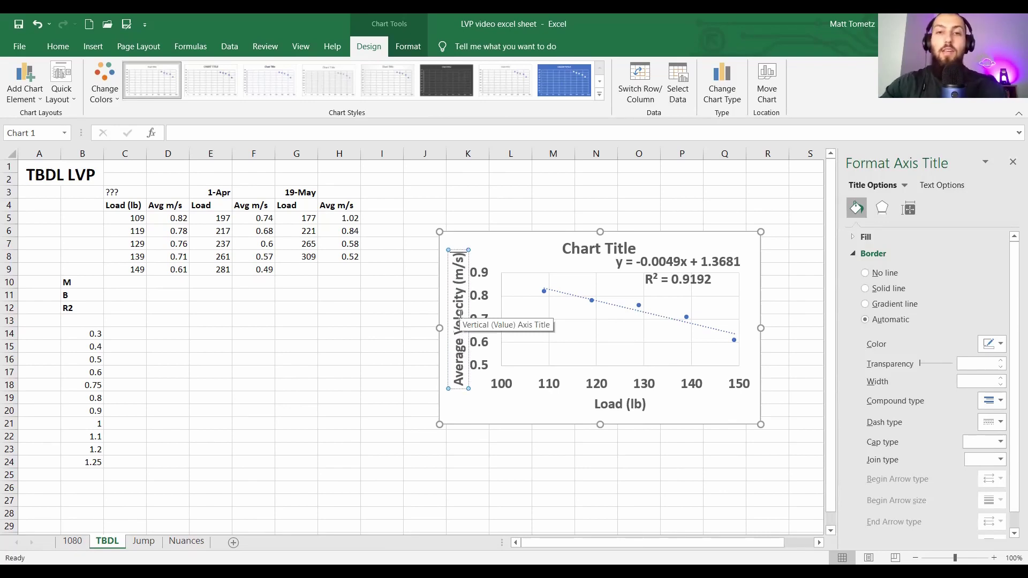
Step: Change the chart title to "Athlete 1 TBDL ???" and close the formatting pane
{"action": "left_click", "coordinate": [609, 248]}
{"action": "triple_click", "coordinate": [610, 247]}
{"action": "type", "text": "Athlete 1 TBDL"}
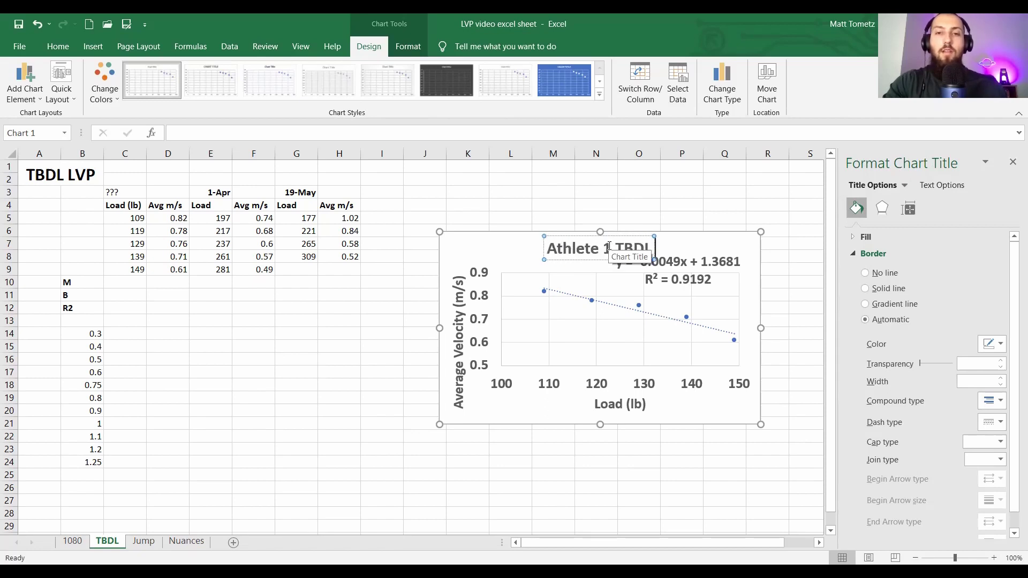
{"action": "type", "text": " ???"}
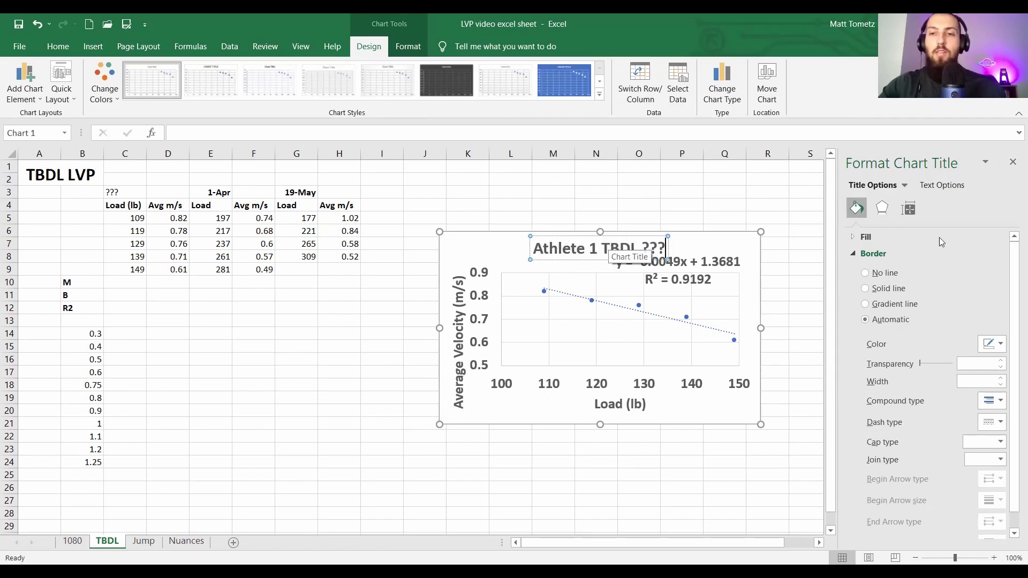
{"action": "left_click", "coordinate": [1013, 162]}
Step: Enlarge the chart and move it closer to the data tables, then nudge the trendline equation inward from the plot's edge
{"action": "left_click_drag", "start_coordinate": [761, 232], "coordinate": [820, 178]}
{"action": "left_click_drag", "start_coordinate": [764, 203], "coordinate": [741, 211]}
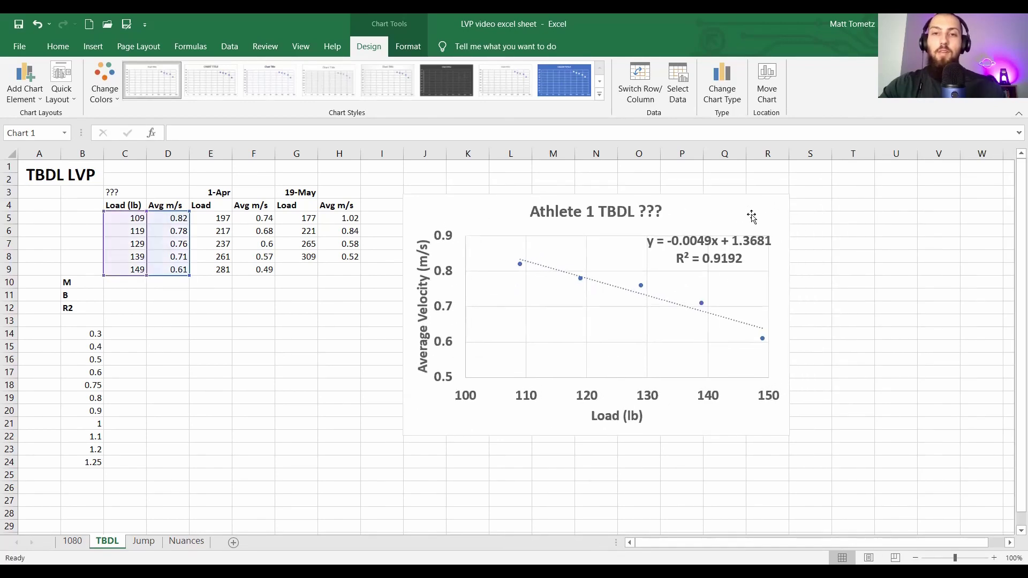
{"action": "left_click", "coordinate": [715, 250]}
{"action": "left_click_drag", "start_coordinate": [737, 268], "coordinate": [724, 270]}
{"action": "left_click", "coordinate": [811, 269]}
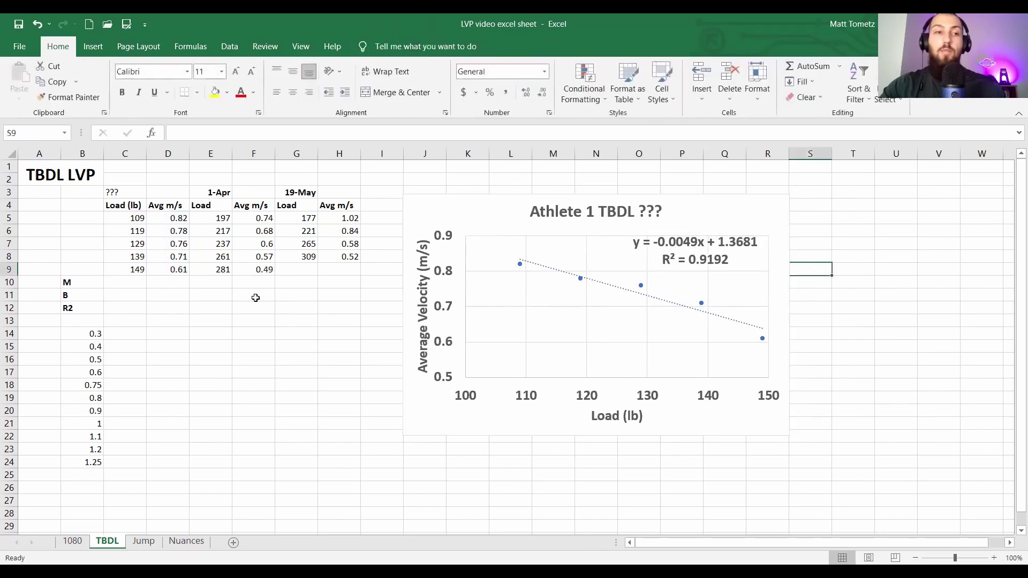
Step: Enter the trendline values beside their labels in C10:C12: M as -0.0049, B as 1.3681 and R2 as 0.9192
{"action": "left_click", "coordinate": [127, 283]}
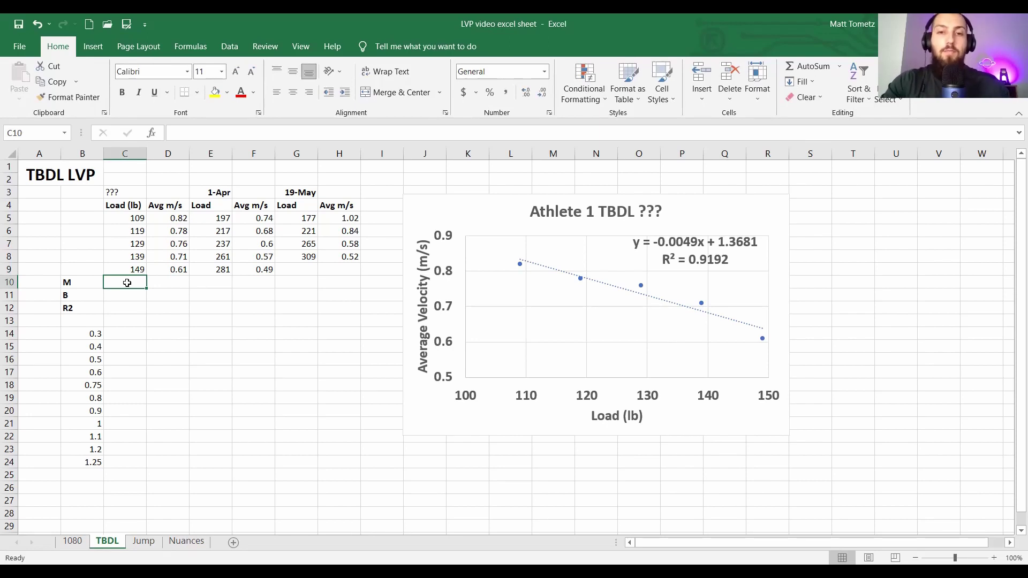
{"action": "type", "text": "-.0049"}
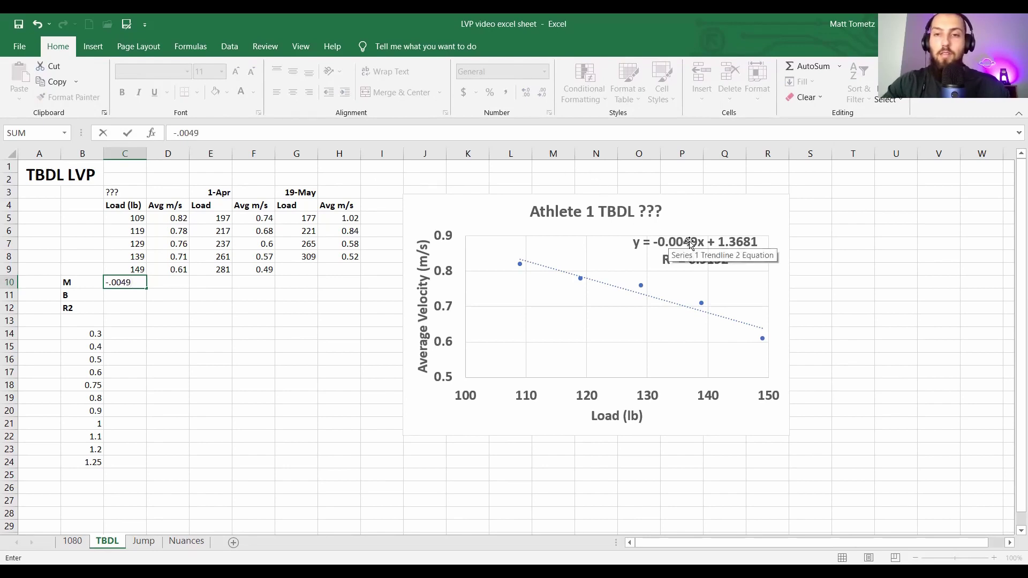
{"action": "key", "text": "Return"}
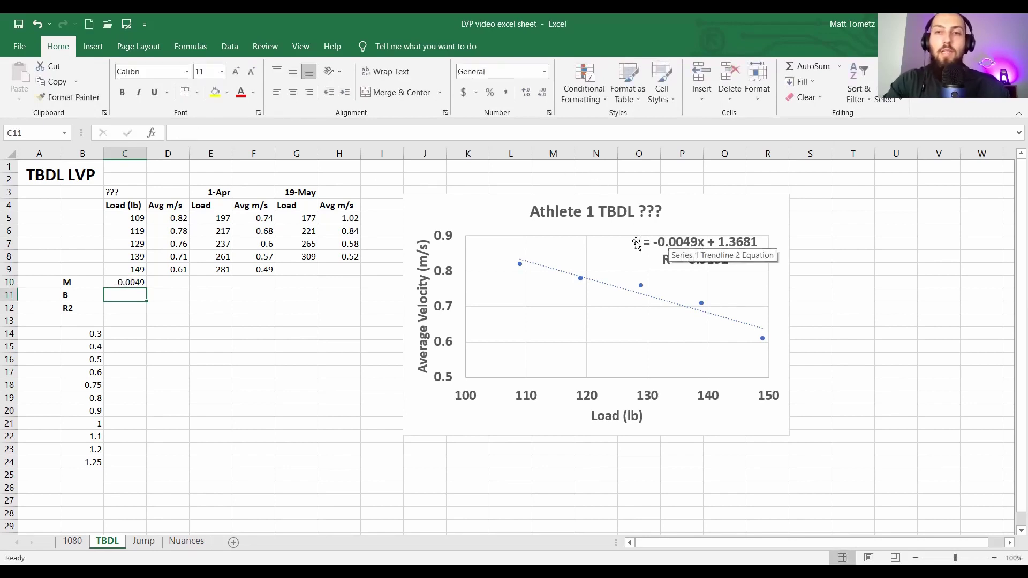
{"action": "type", "text": "1.3681"}
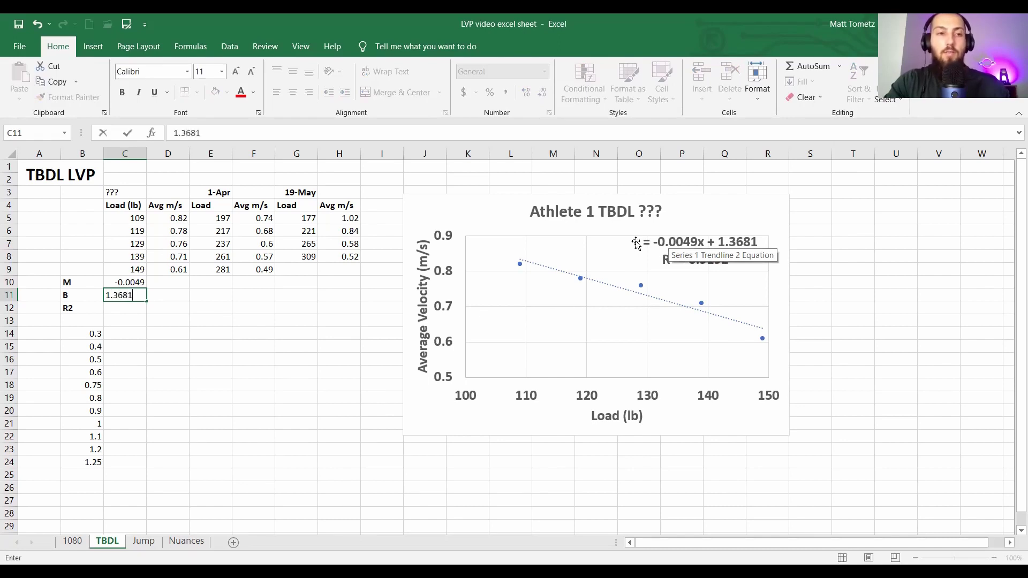
{"action": "key", "text": "Return"}
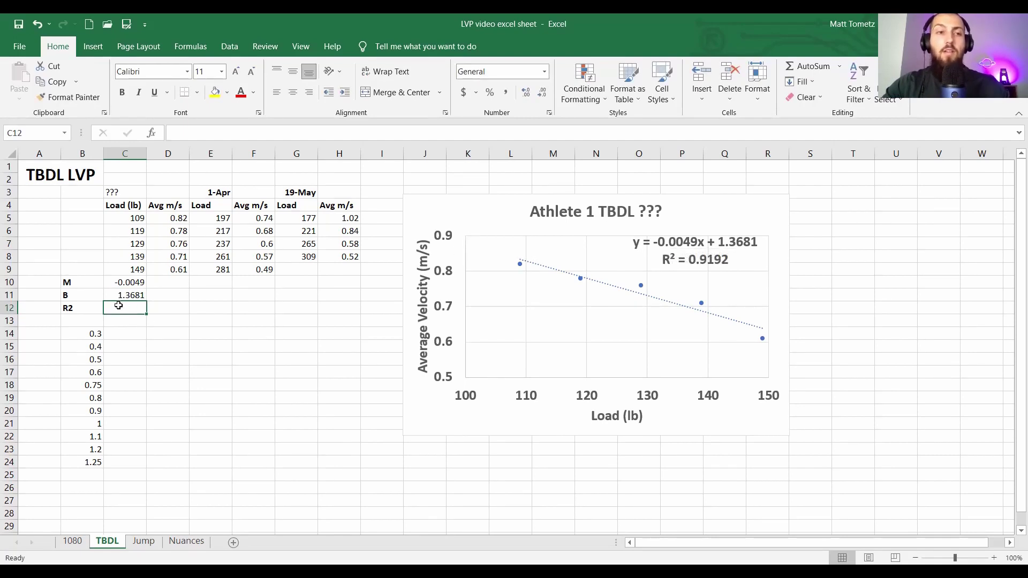
{"action": "type", "text": "."}
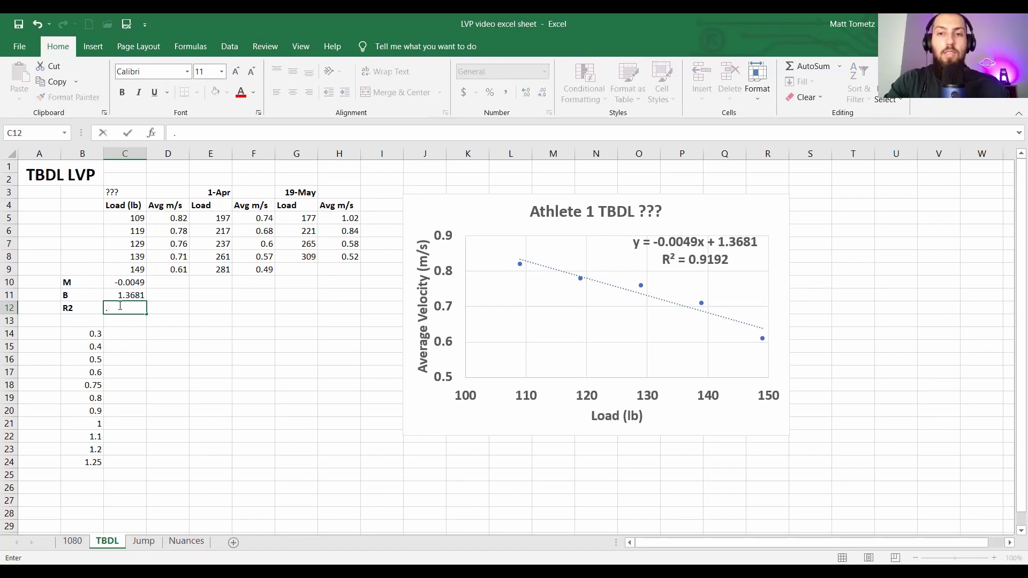
{"action": "type", "text": "9192"}
{"action": "key", "text": "Return"}
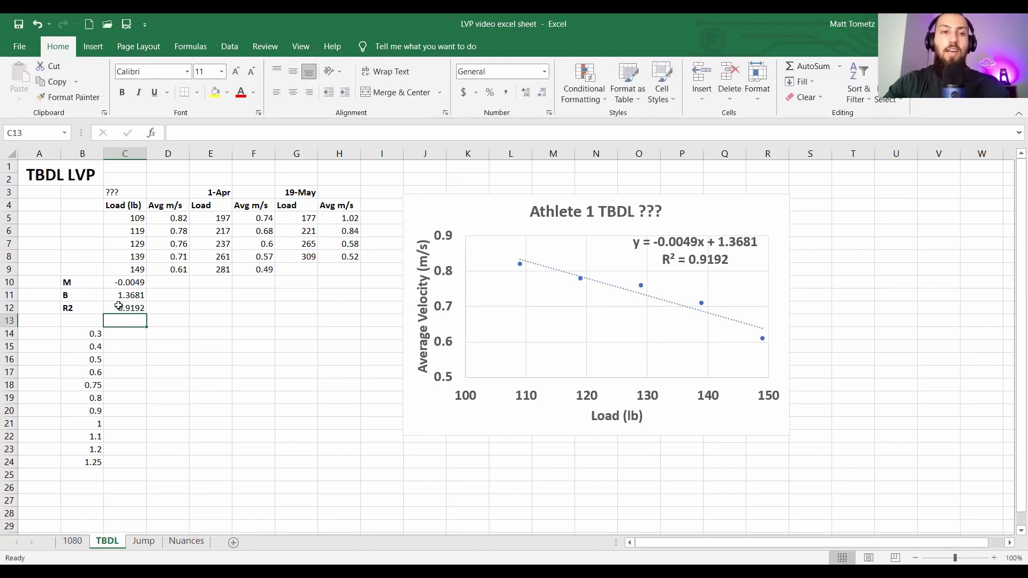
{"action": "left_click_drag", "start_coordinate": [124, 282], "coordinate": [125, 308]}
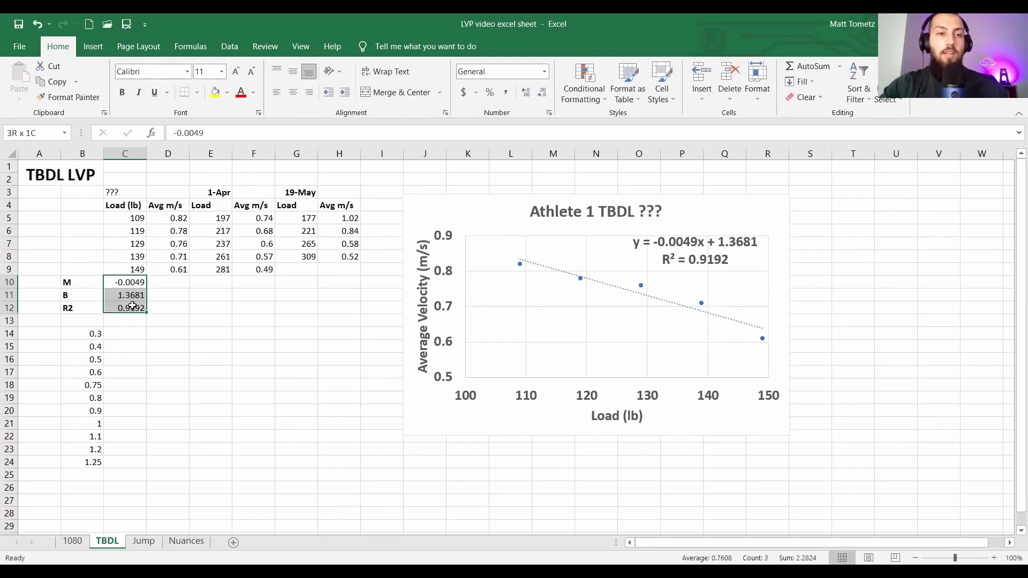
{"action": "left_click", "coordinate": [107, 322]}
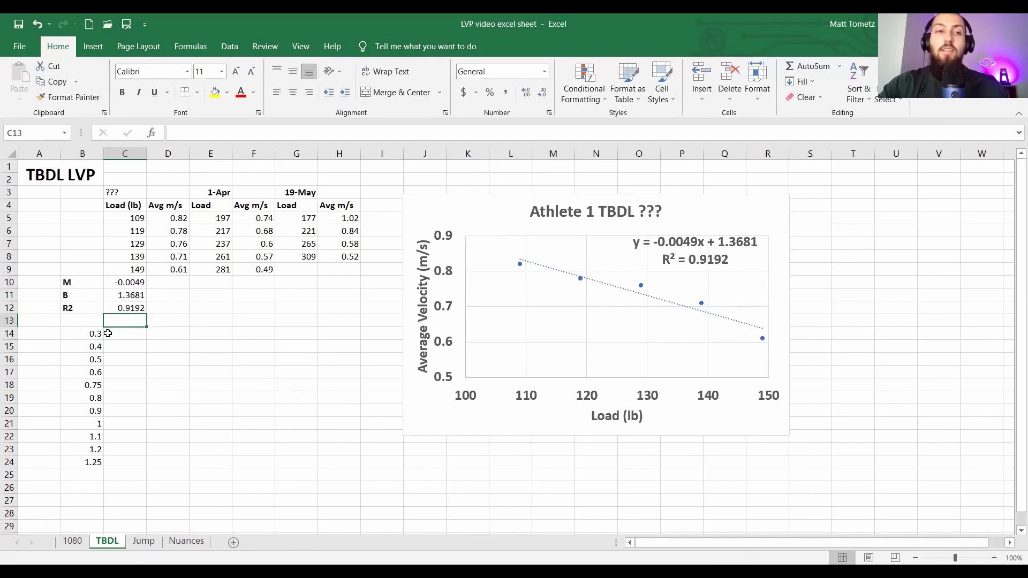
Step: Write the line equation "y = m(x) + b" as a note in cell F13
{"action": "left_click", "coordinate": [125, 334]}
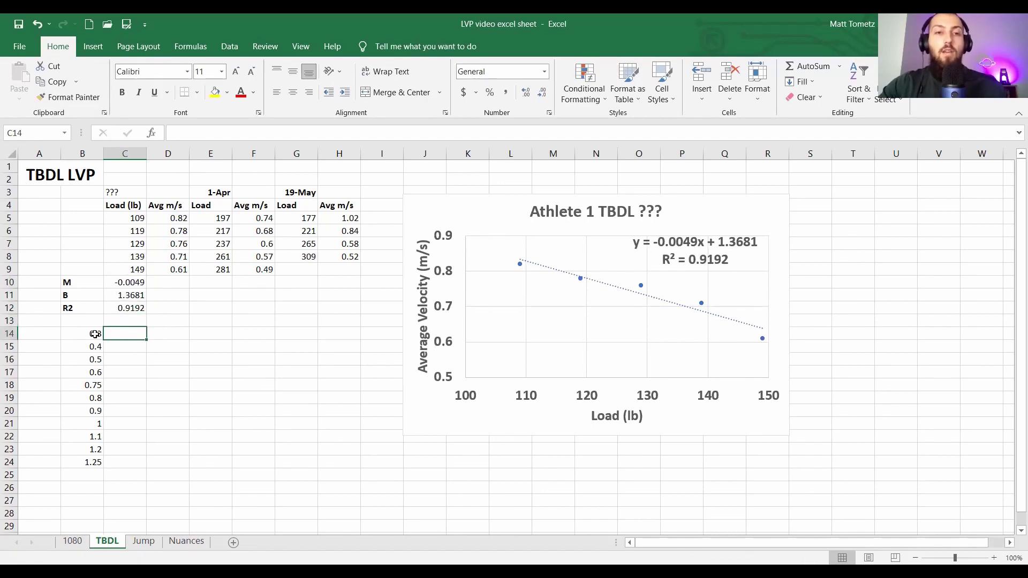
{"action": "left_click", "coordinate": [238, 321]}
{"action": "type", "text": "y = m(x"}
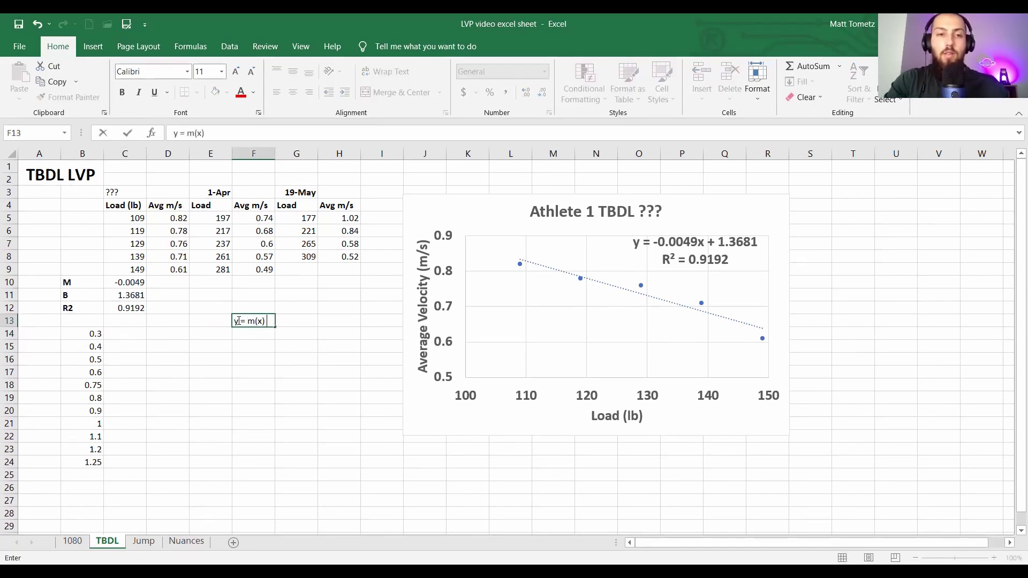
{"action": "type", "text": ") +"}
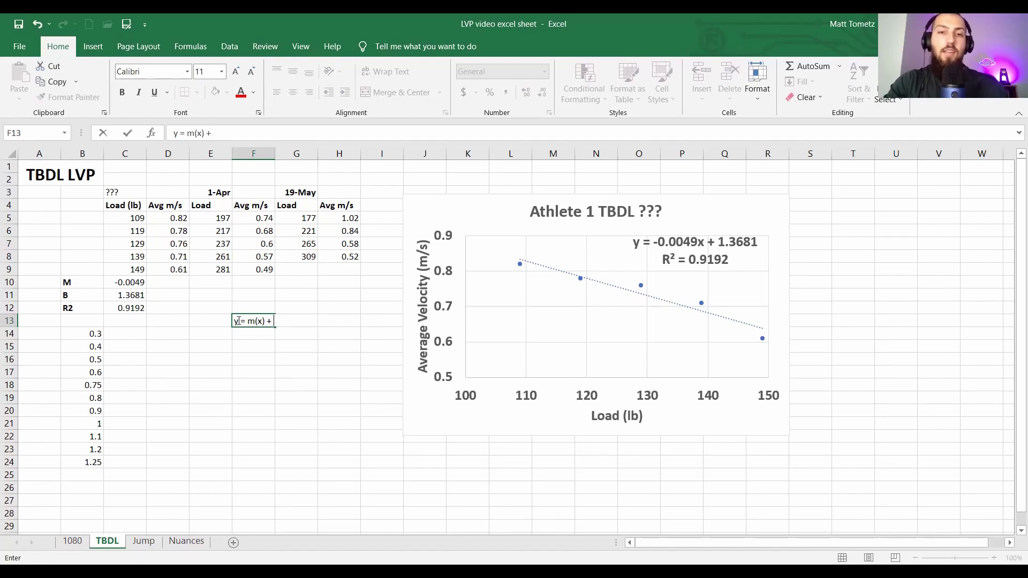
{"action": "type", "text": " b"}
{"action": "key", "text": "Return"}
Step: Replace "Average" in the chart's vertical axis title so it reads "Bar Speed Velocity (m/s)"
{"action": "left_click", "coordinate": [426, 318]}
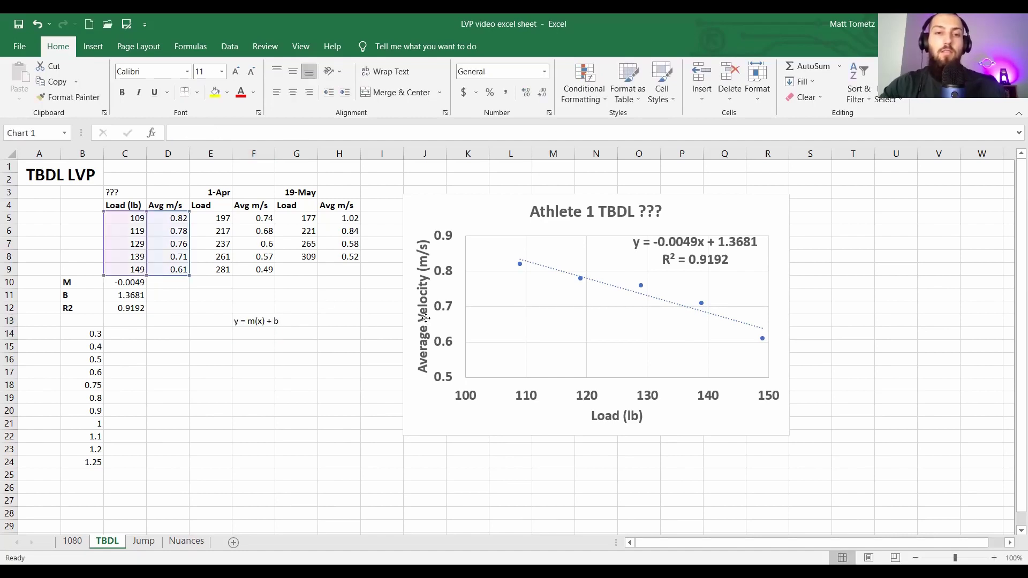
{"action": "double_click", "coordinate": [424, 332]}
{"action": "type", "text": "Bar Speed"}
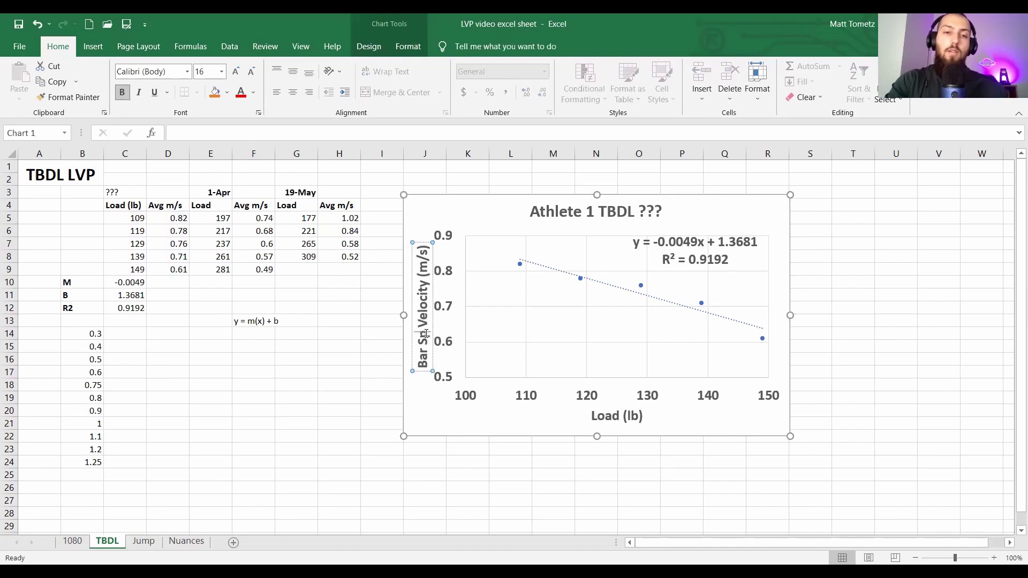
{"action": "left_click", "coordinate": [389, 363]}
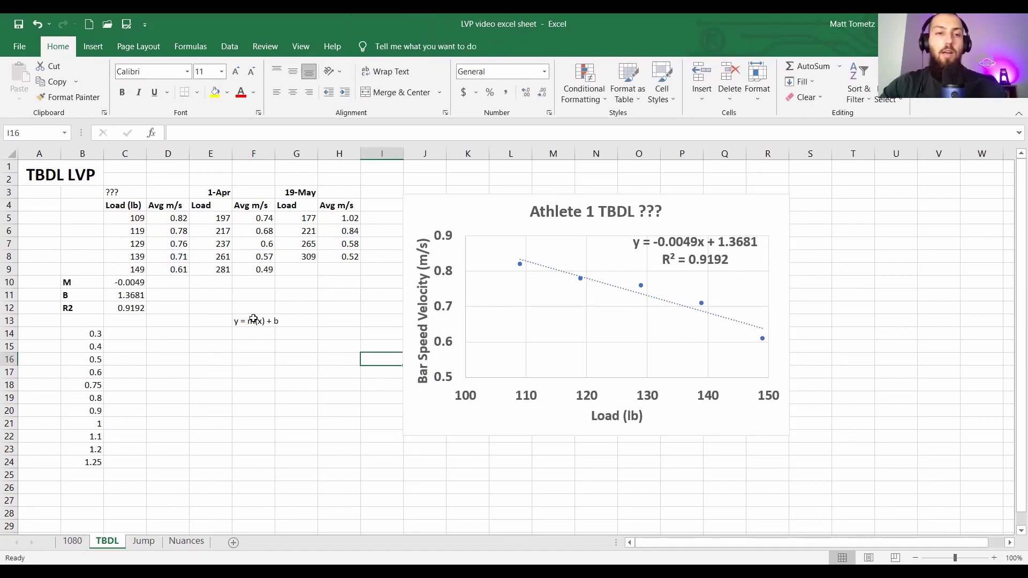
Step: Review the slope in C10 and the target velocities in B14:B24 that feed the line equation
{"action": "left_click", "coordinate": [120, 283]}
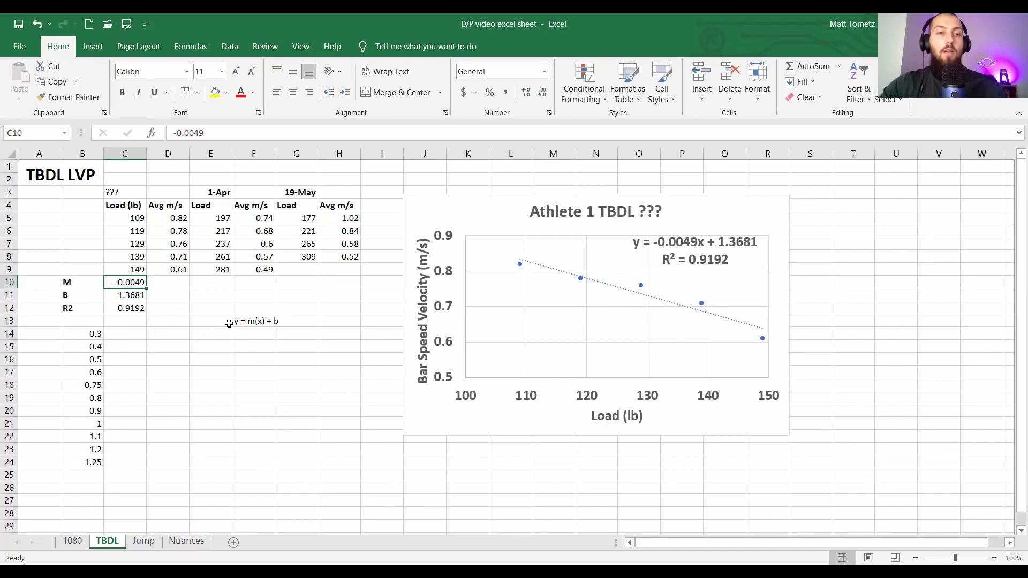
{"action": "left_click_drag", "start_coordinate": [83, 332], "coordinate": [86, 462]}
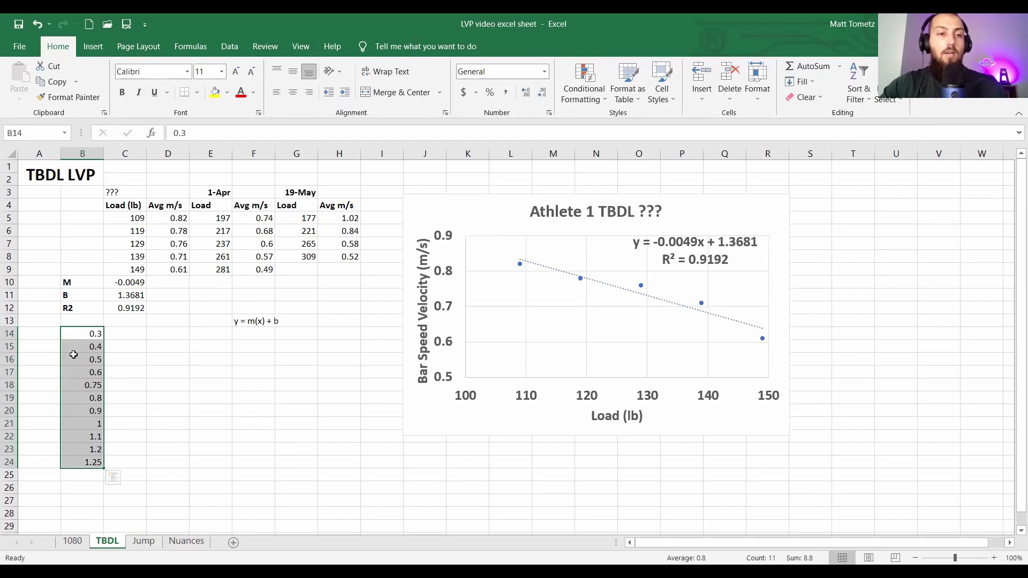
{"action": "left_click_drag", "start_coordinate": [50, 333], "coordinate": [51, 343]}
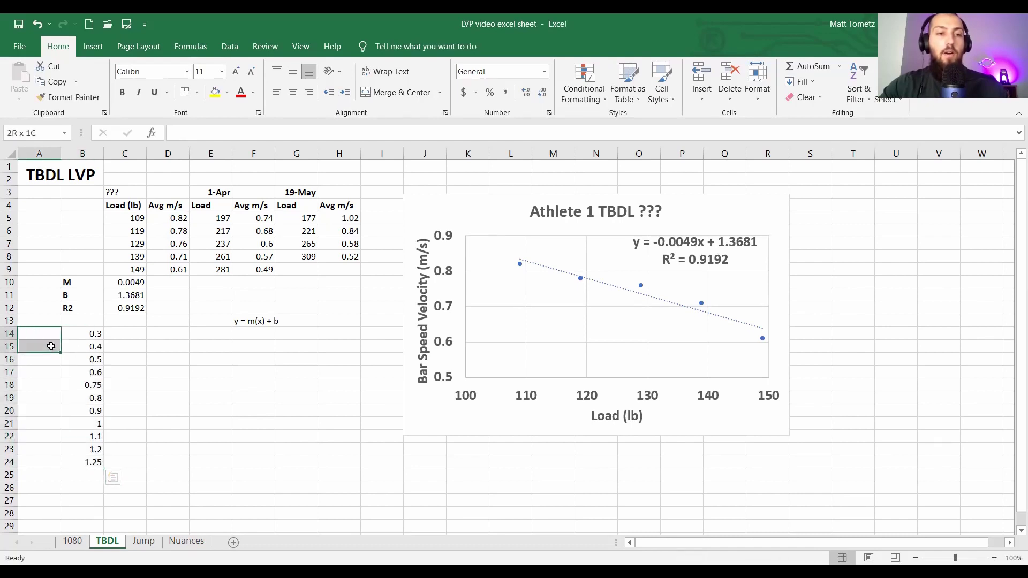
{"action": "left_click", "coordinate": [89, 335]}
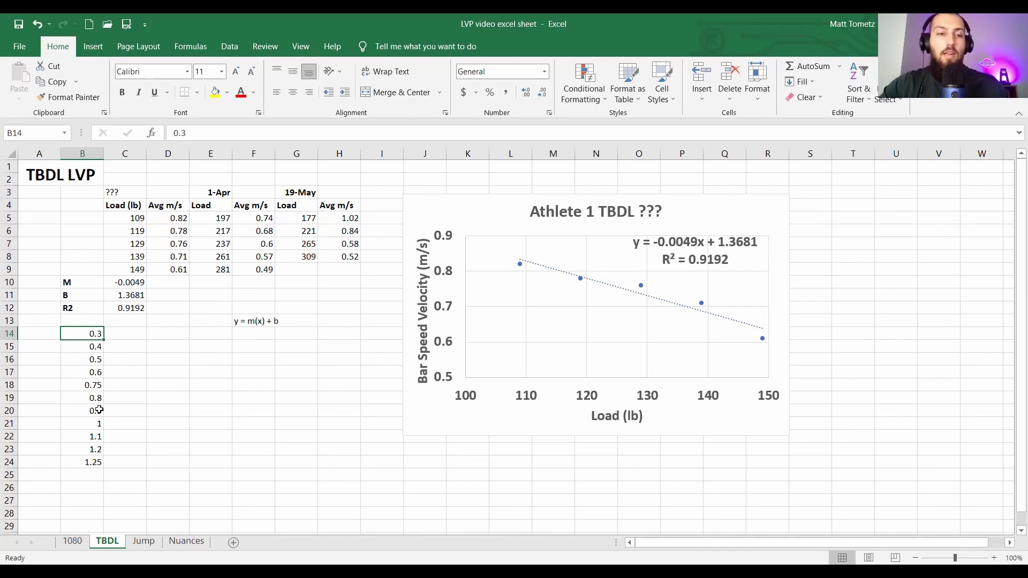
{"action": "left_click_drag", "start_coordinate": [89, 334], "coordinate": [90, 461]}
{"action": "left_click", "coordinate": [89, 460]}
{"action": "left_click_drag", "start_coordinate": [85, 336], "coordinate": [88, 457]}
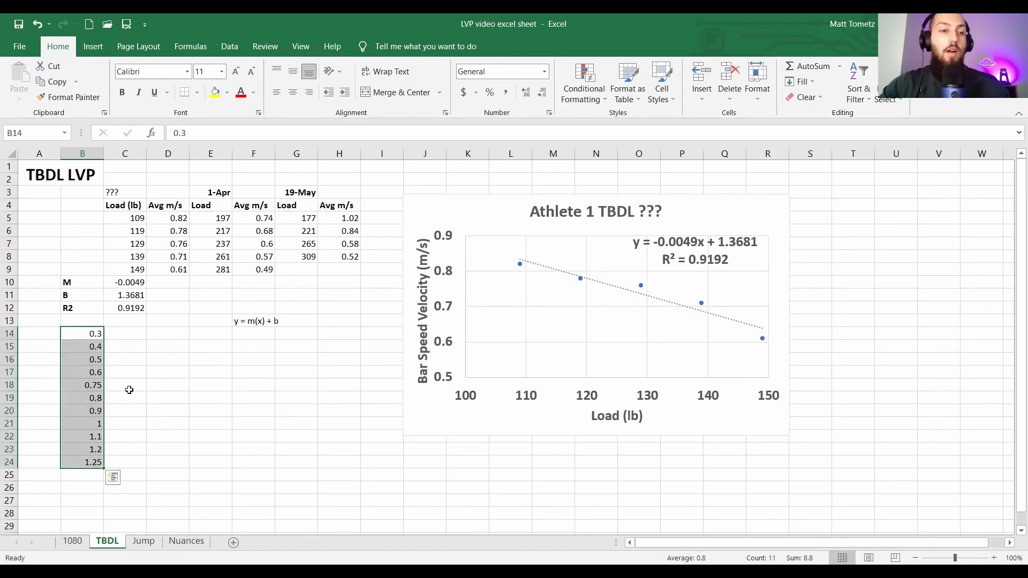
{"action": "left_click", "coordinate": [98, 423]}
{"action": "left_click", "coordinate": [163, 369]}
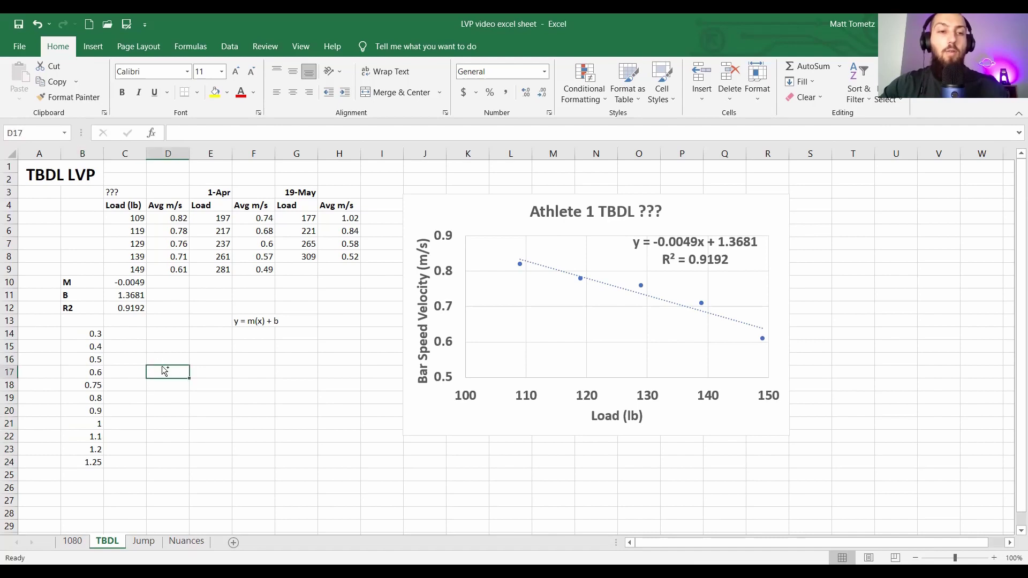
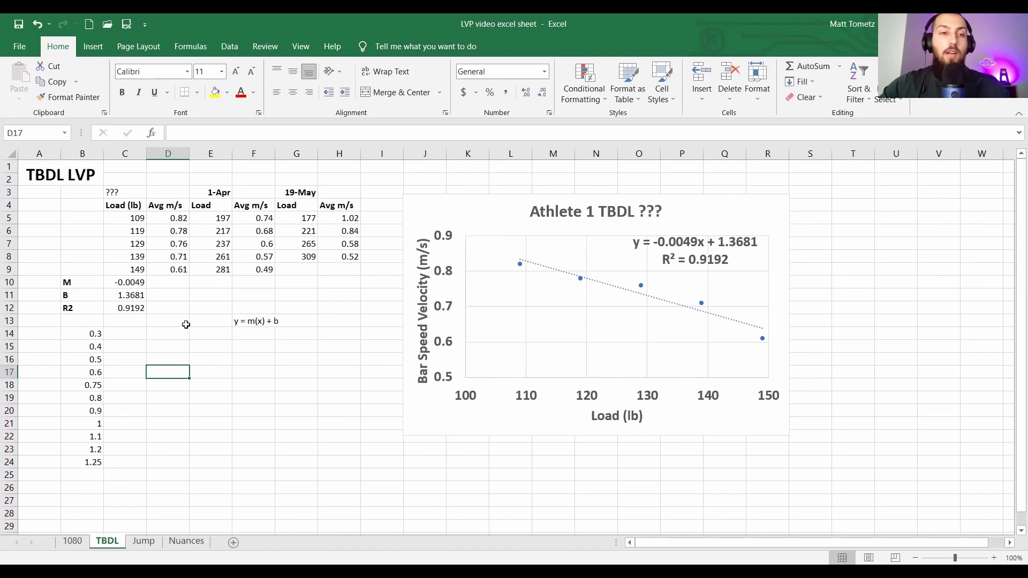
Step: Start a parenthesized formula in C14 for the load at the 0.3 velocity
{"action": "left_click", "coordinate": [133, 335]}
{"action": "type", "text": "=("}
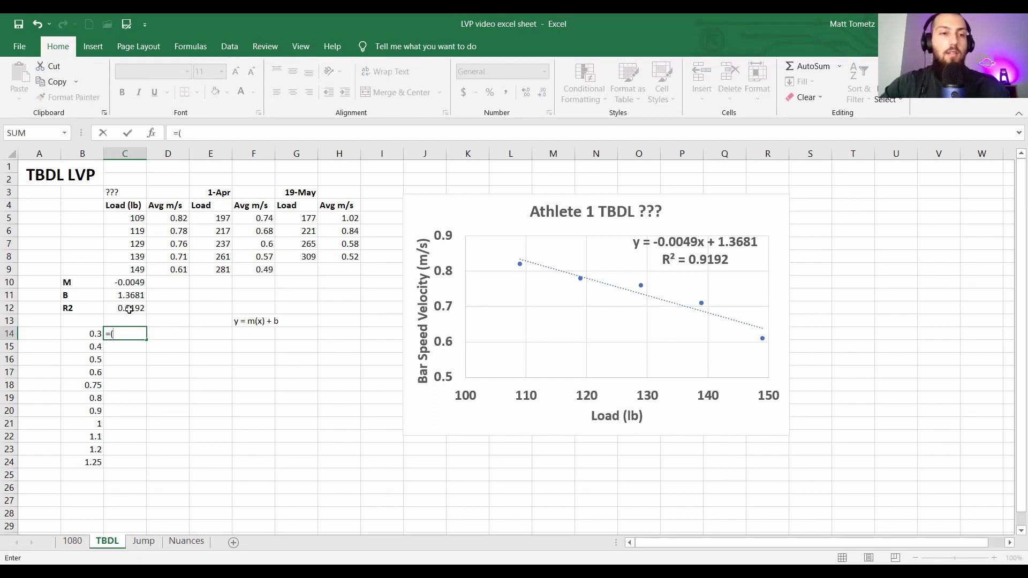
Step: Complete the load formula in C14 as =(B14-C11)/C10
{"action": "left_click", "coordinate": [86, 333]}
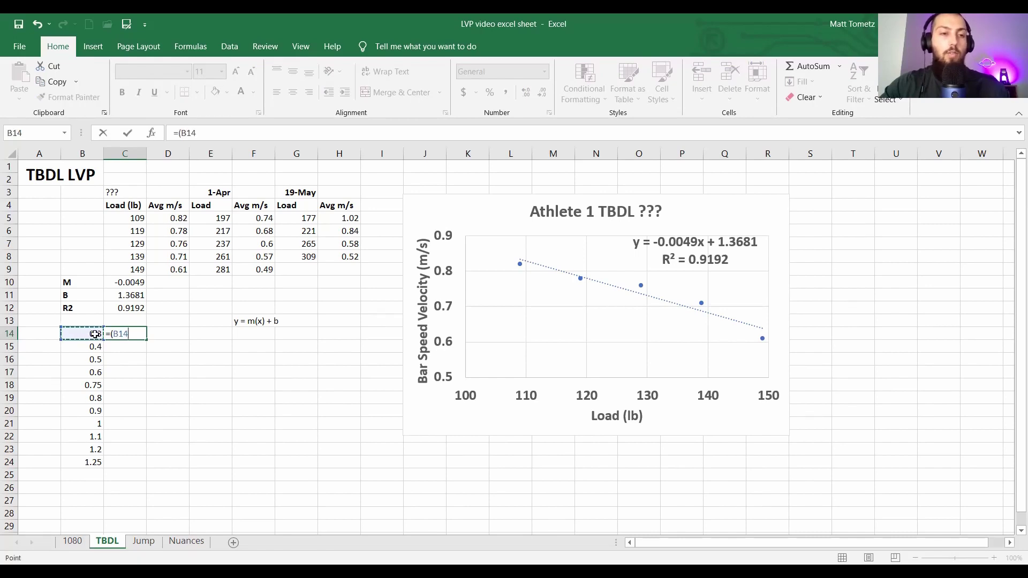
{"action": "type", "text": "-"}
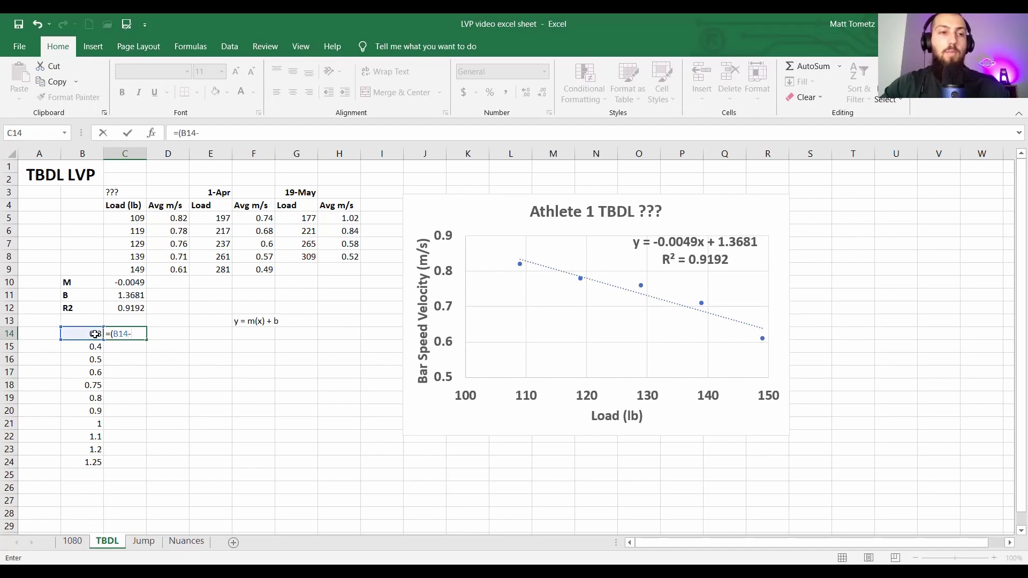
{"action": "left_click", "coordinate": [115, 296]}
{"action": "type", "text": ")/"}
{"action": "left_click", "coordinate": [127, 282]}
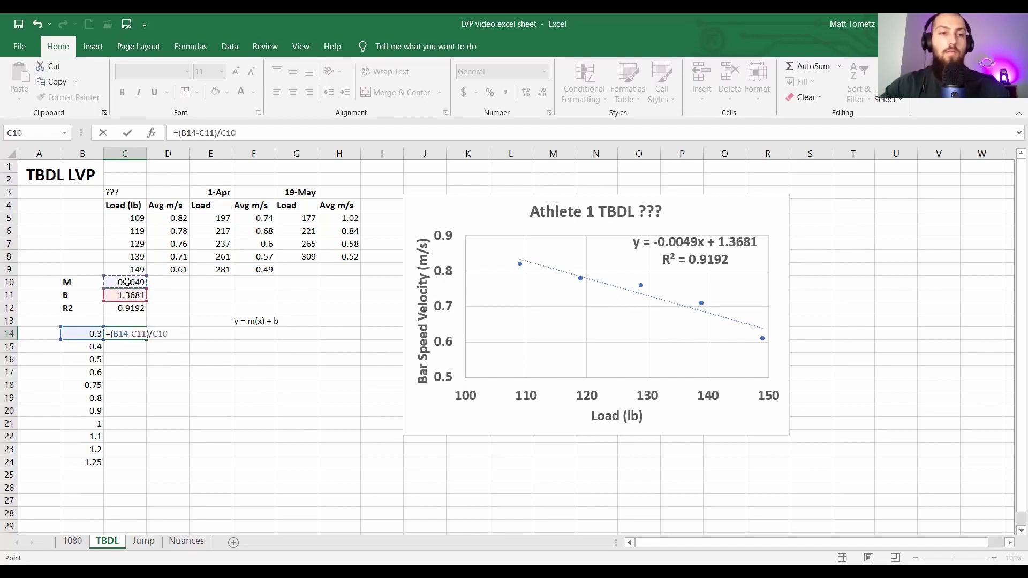
{"action": "key", "text": "Return"}
{"action": "key", "text": "Up"}
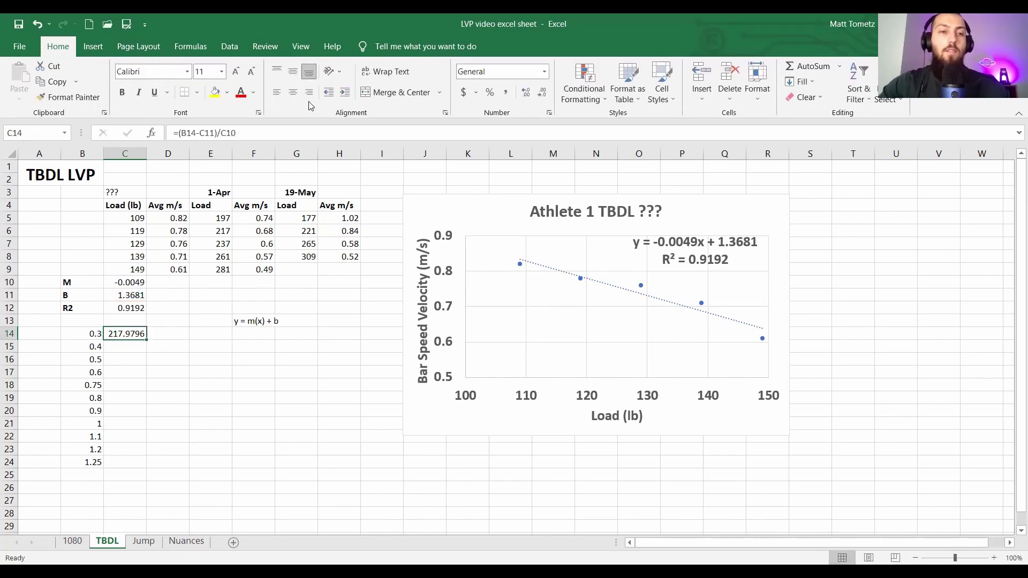
Step: Reduce the calculated load in C14 to one decimal place
{"action": "left_click", "coordinate": [542, 93]}
{"action": "left_click", "coordinate": [543, 93]}
{"action": "left_click", "coordinate": [544, 94]}
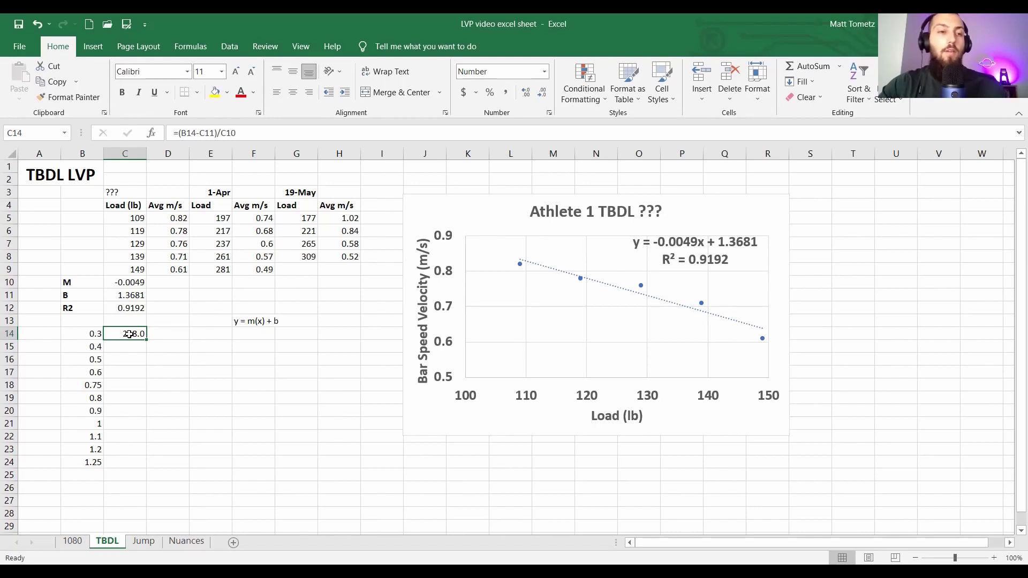
Step: Try to fill the load formula from C14 down to C17
{"action": "left_click_drag", "start_coordinate": [146, 340], "coordinate": [143, 376]}
{"action": "left_click", "coordinate": [124, 369]}
Step: Examine which cells the formulas in C14 and C15 reference, comparing their slope, intercept and velocity references
{"action": "left_click", "coordinate": [126, 337]}
{"action": "double_click", "coordinate": [127, 336]}
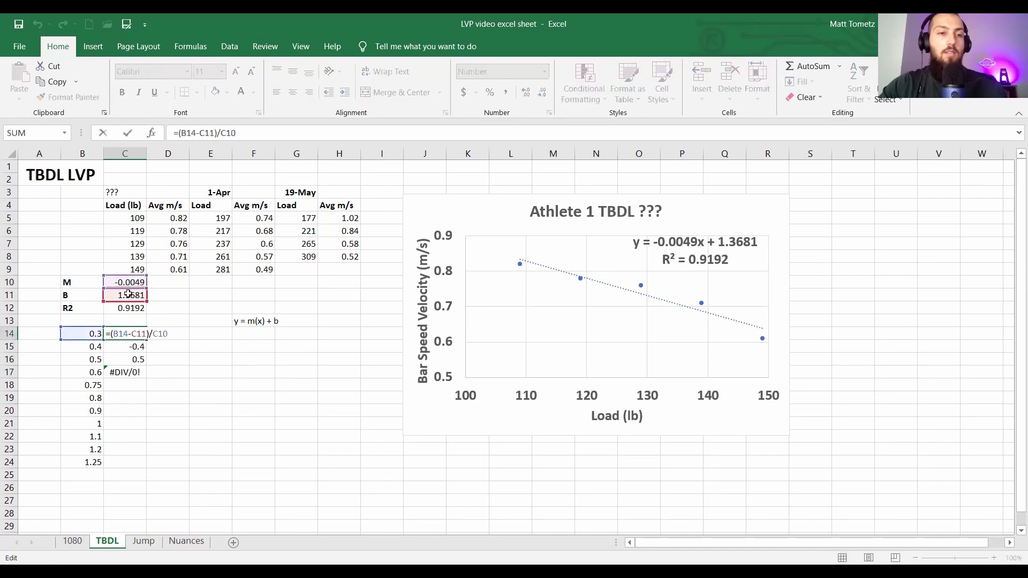
{"action": "key", "text": "Escape"}
{"action": "double_click", "coordinate": [129, 346]}
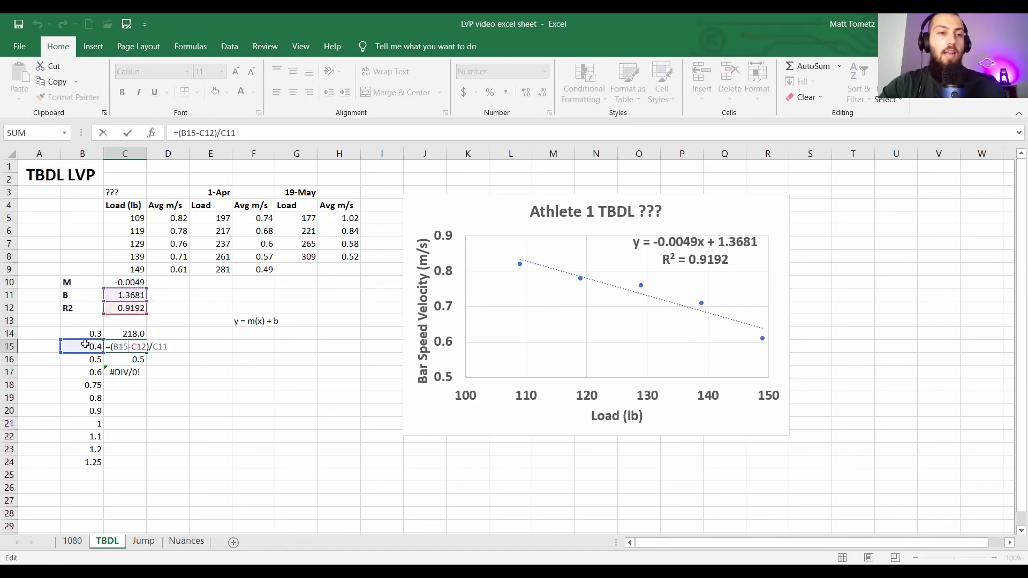
{"action": "key", "text": "Escape"}
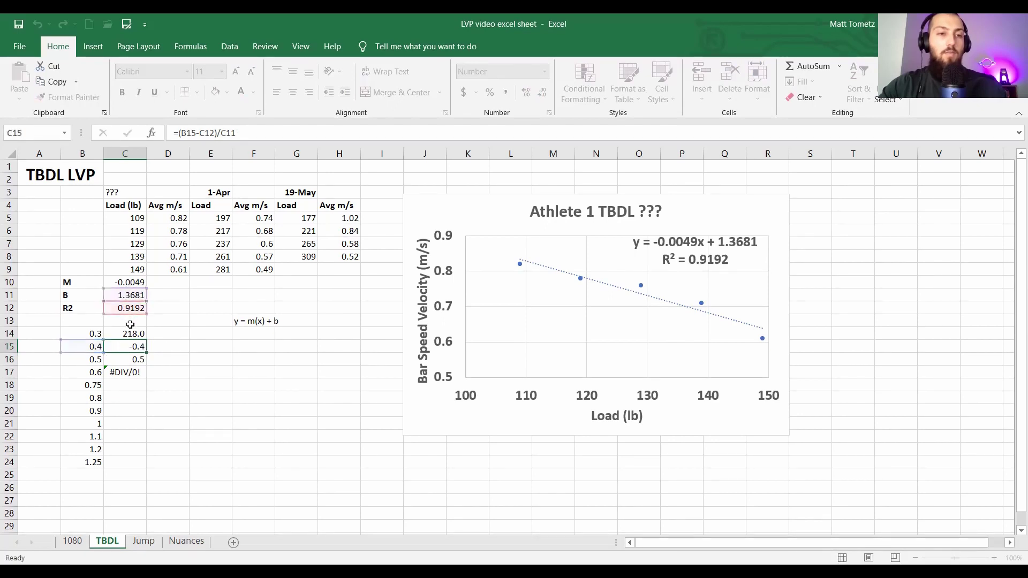
{"action": "double_click", "coordinate": [128, 333]}
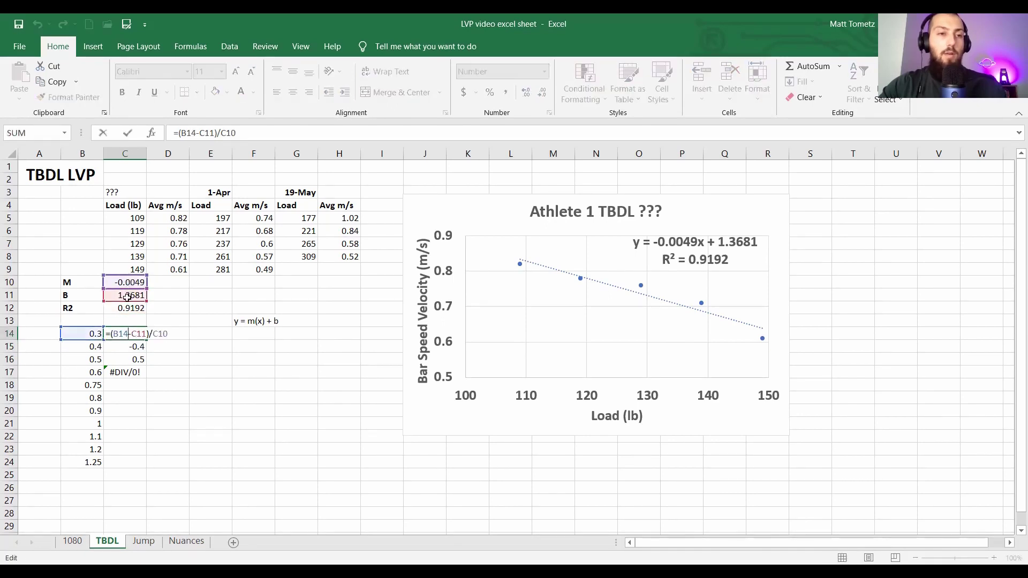
{"action": "key", "text": "Escape"}
{"action": "left_click", "coordinate": [117, 351]}
{"action": "left_click", "coordinate": [118, 371]}
{"action": "double_click", "coordinate": [122, 347]}
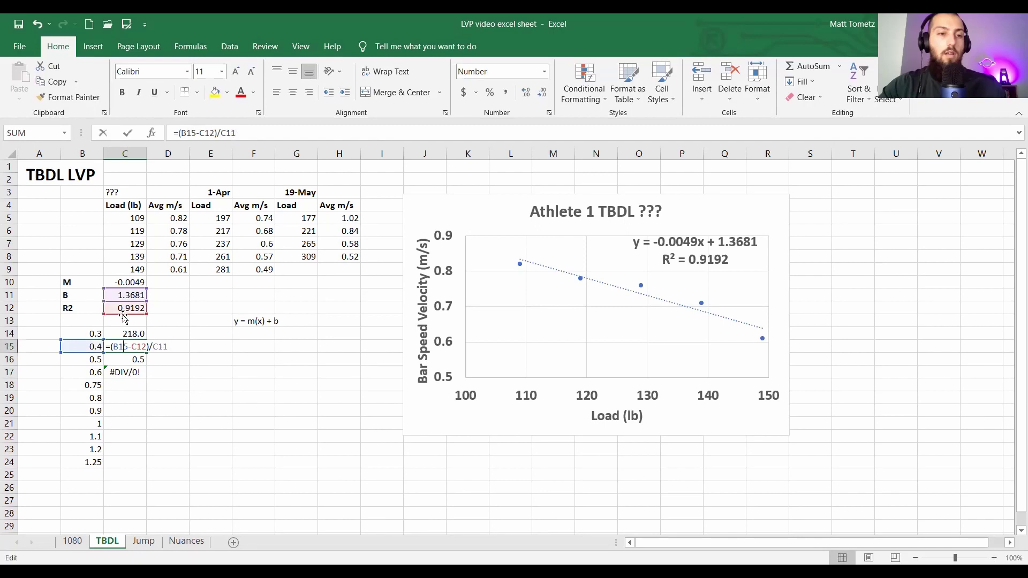
{"action": "key", "text": "Escape"}
Step: Lock the references in C14 so the formula reads =($B14-C$11)/C$10
{"action": "left_click", "coordinate": [117, 332]}
{"action": "left_click", "coordinate": [188, 133]}
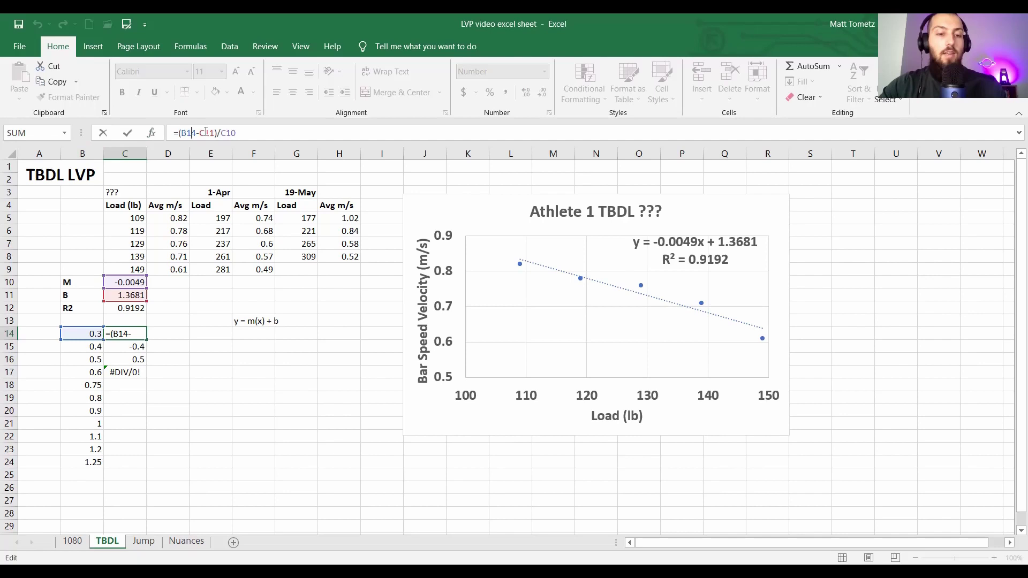
{"action": "key", "text": "F4"}
{"action": "key", "text": "F4"}
{"action": "key", "text": "F4"}
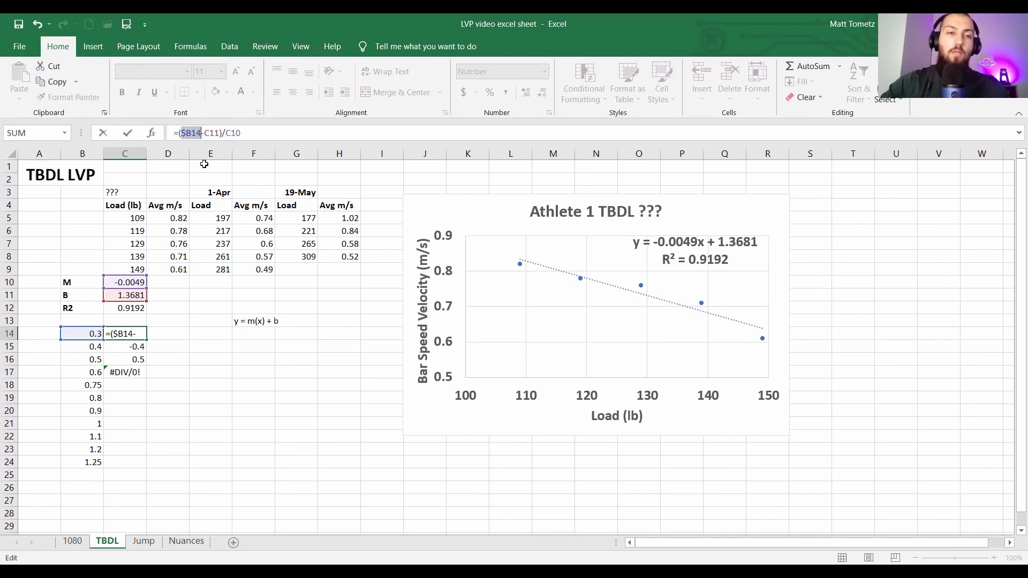
{"action": "left_click", "coordinate": [214, 132]}
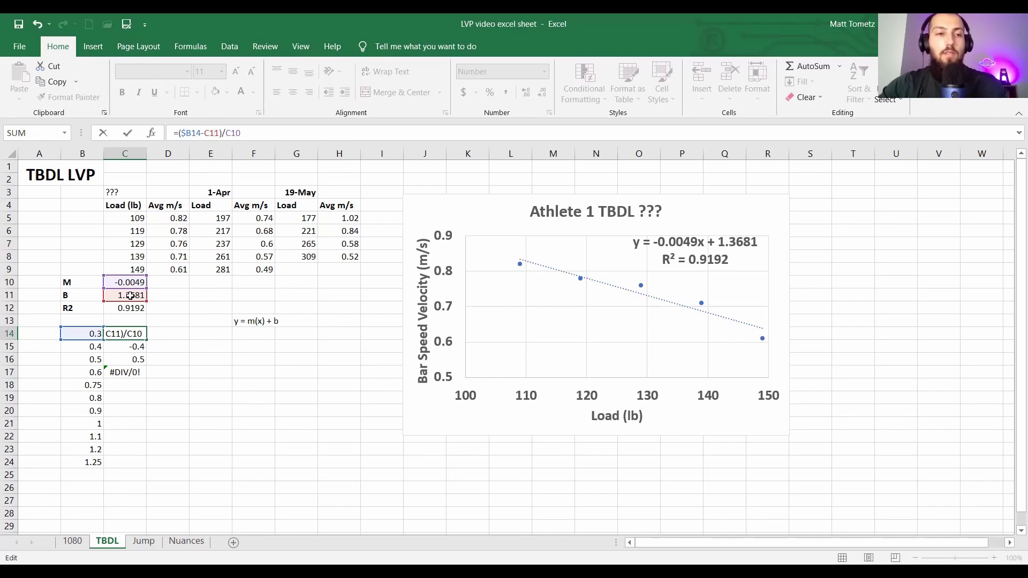
{"action": "key", "text": "F4"}
{"action": "key", "text": "F4"}
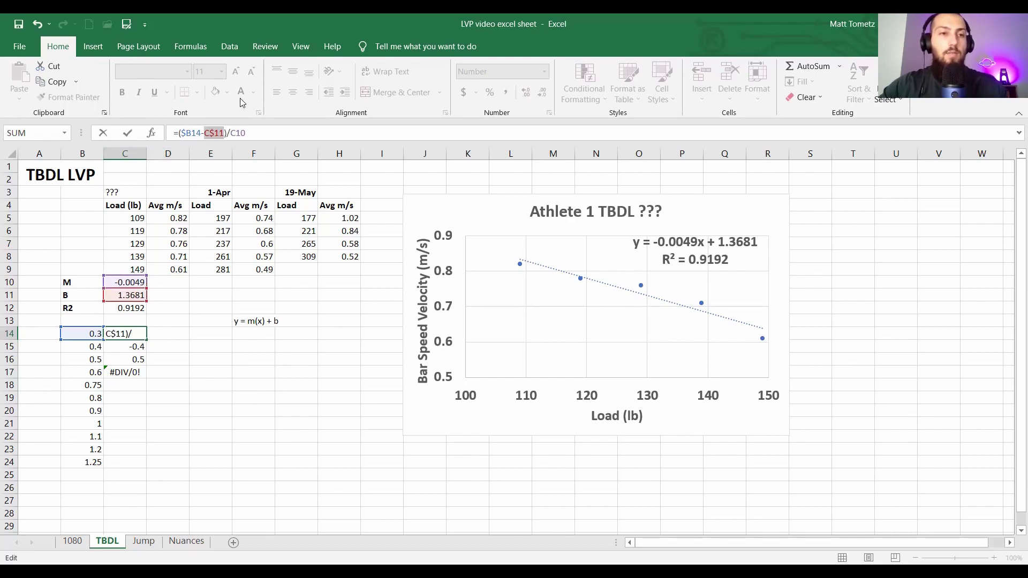
{"action": "left_click", "coordinate": [240, 132]}
{"action": "key", "text": "F4"}
{"action": "key", "text": "F4"}
{"action": "key", "text": "Return"}
Step: Fill the corrected load formula from C14 down through C24 for all listed velocities
{"action": "left_click", "coordinate": [142, 332]}
{"action": "left_click_drag", "start_coordinate": [146, 340], "coordinate": [142, 373]}
{"action": "double_click", "coordinate": [144, 378]}
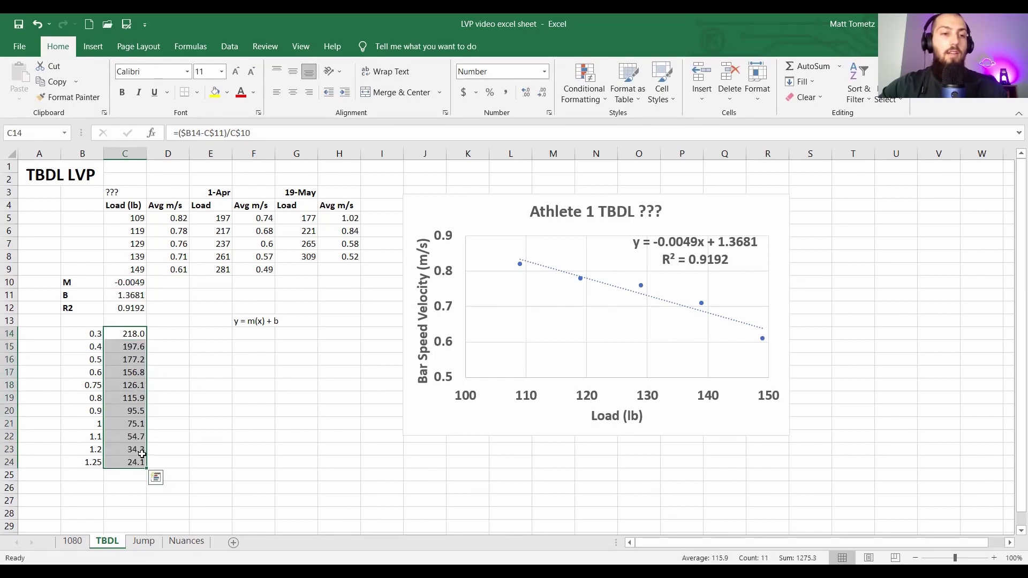
{"action": "left_click", "coordinate": [162, 449]}
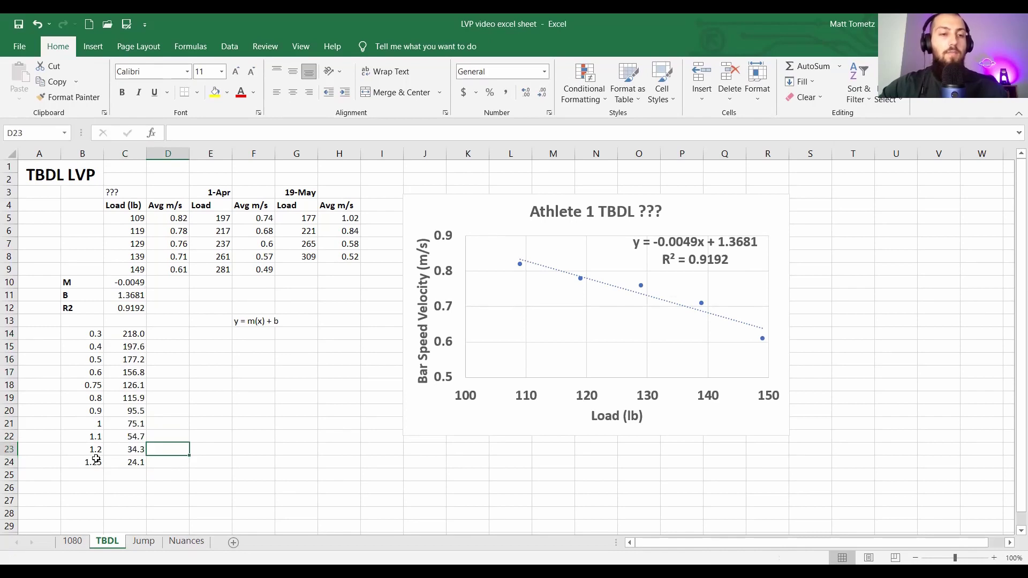
{"action": "left_click", "coordinate": [86, 424]}
{"action": "left_click", "coordinate": [129, 423]}
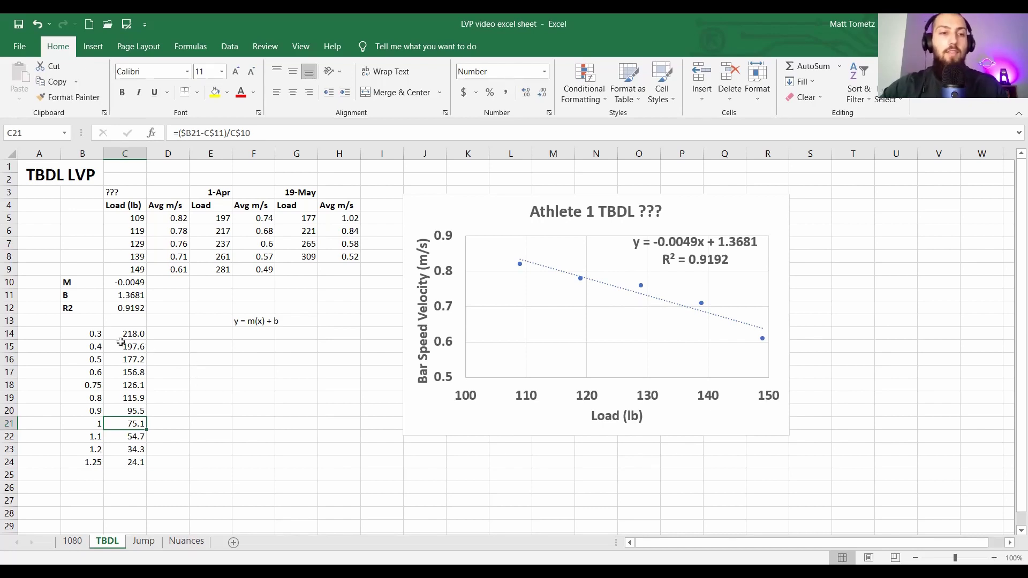
Step: Copy the velocity and load table B14:C24 and paste it as values only starting at K25
{"action": "left_click_drag", "start_coordinate": [92, 327], "coordinate": [140, 464]}
{"action": "key", "text": "ctrl+c"}
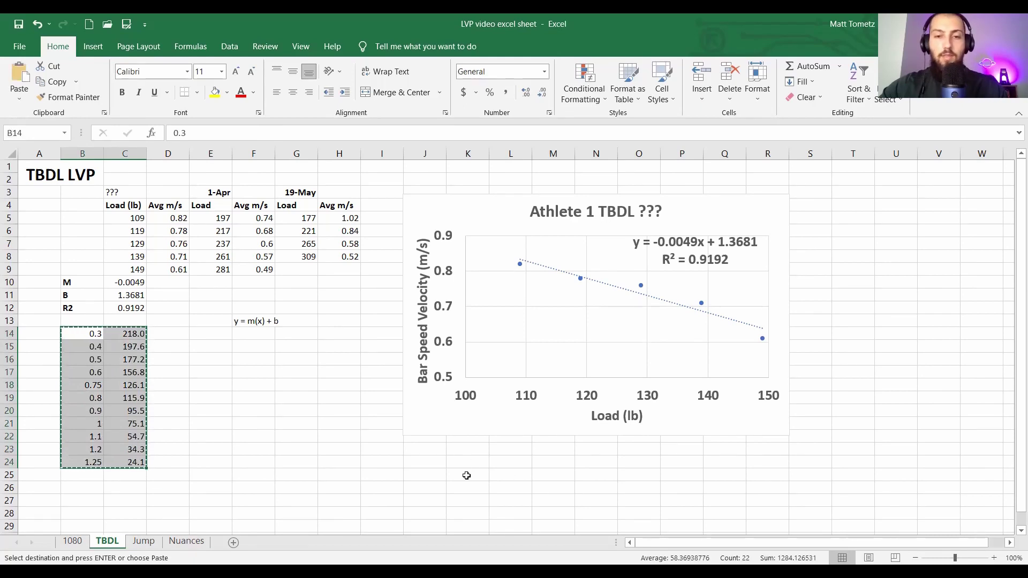
{"action": "left_click", "coordinate": [467, 475]}
{"action": "key", "text": "shift+F10"}
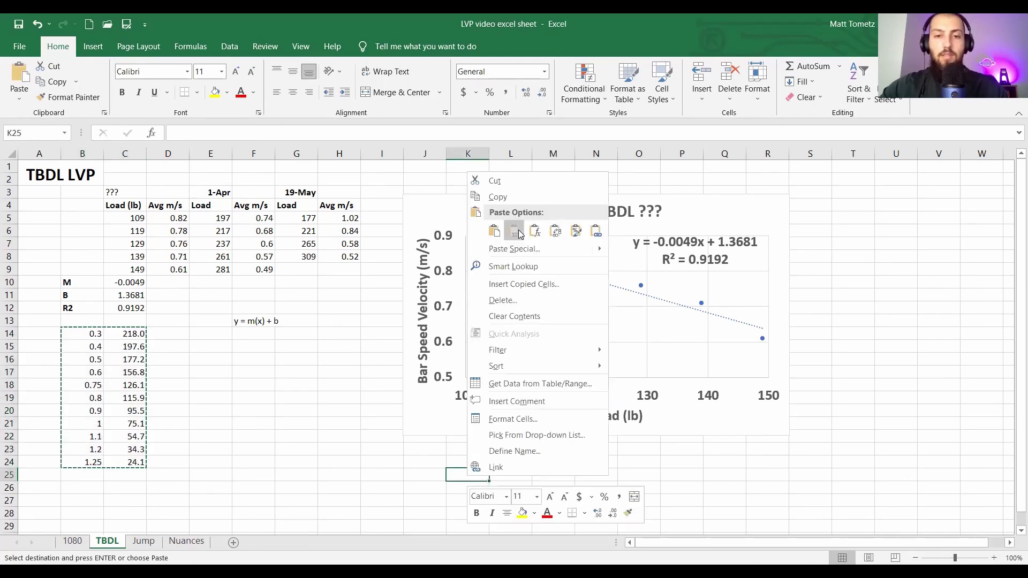
{"action": "left_click", "coordinate": [515, 232]}
Step: Show the pasted loads in L25:L35 with one decimal place
{"action": "scroll", "coordinate": [504, 375], "scroll_direction": "down", "scroll_amount": 3}
{"action": "left_click_drag", "start_coordinate": [511, 359], "coordinate": [513, 488]}
{"action": "left_click", "coordinate": [543, 91]}
{"action": "left_click", "coordinate": [543, 91]}
{"action": "left_click", "coordinate": [542, 91]}
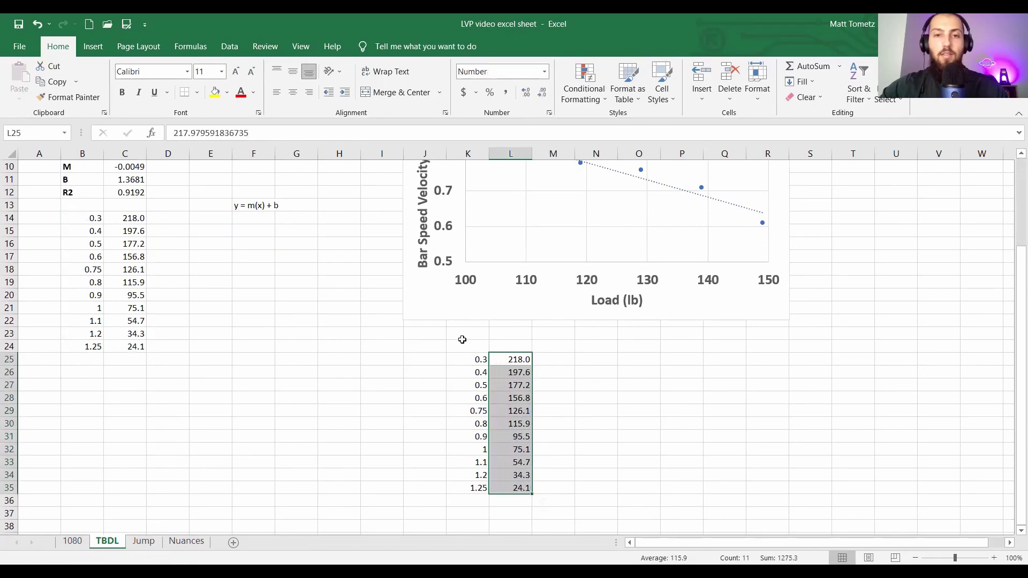
Step: Add the column headers "Bar Speed" in K24 and "Load (lb)" in L24
{"action": "left_click", "coordinate": [462, 340]}
{"action": "type", "text": "Bar Speed"}
{"action": "key", "text": "Tab"}
{"action": "type", "text": "Load (lb)"}
{"action": "key", "text": "Return"}
Step: Enter the table title "Athlete ??? TBDL LVP" in K23 and make it bold
{"action": "key", "text": "Up"}
{"action": "key", "text": "Up"}
{"action": "type", "text": "Athlete ??"}
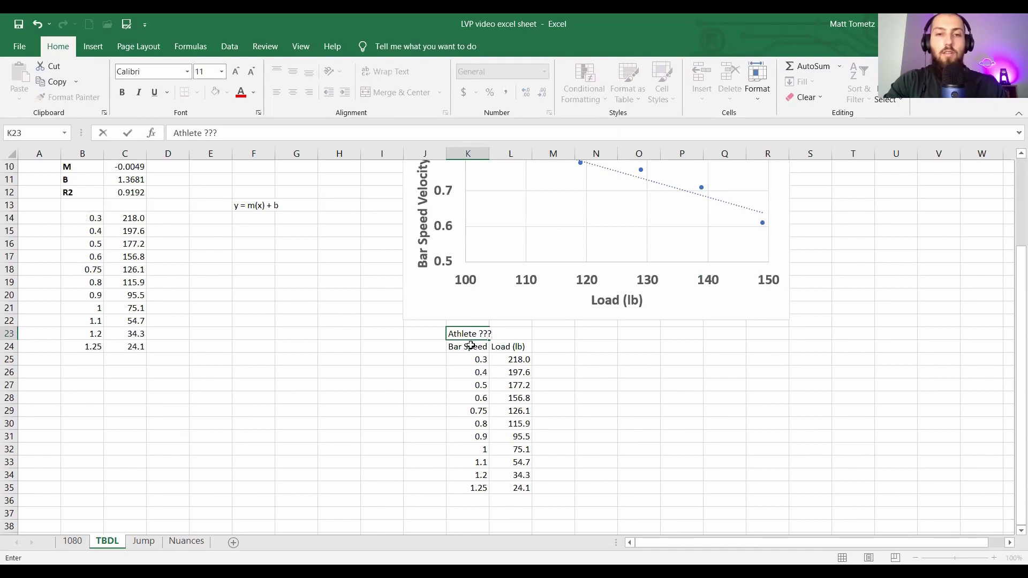
{"action": "type", "text": "? TBDL LVP"}
{"action": "key", "text": "Return"}
{"action": "key", "text": "Up"}
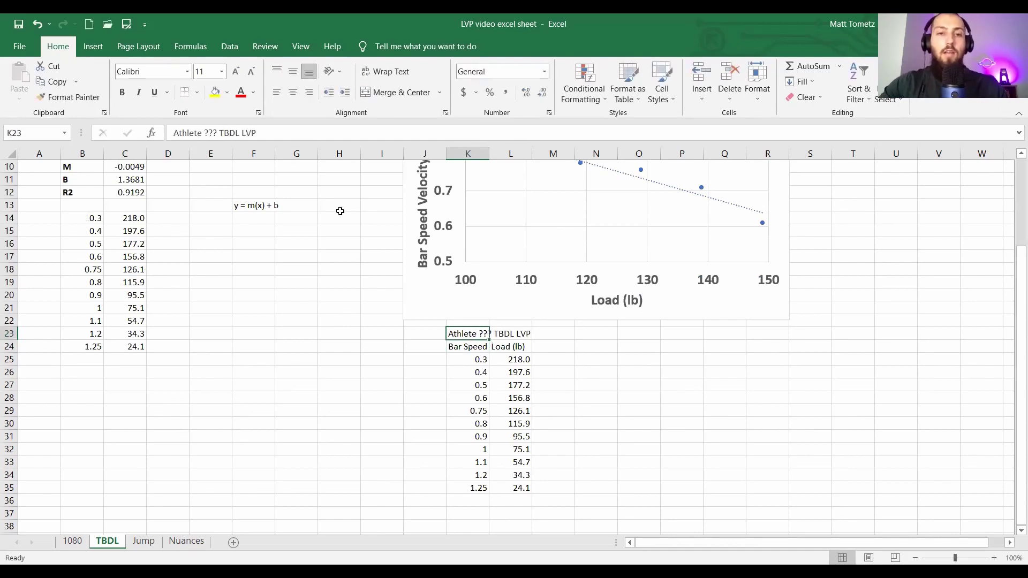
{"action": "key", "text": "ctrl+b"}
Step: Make the Bar Speed and Load (lb) headers in K24:L24 bold
{"action": "left_click", "coordinate": [564, 346]}
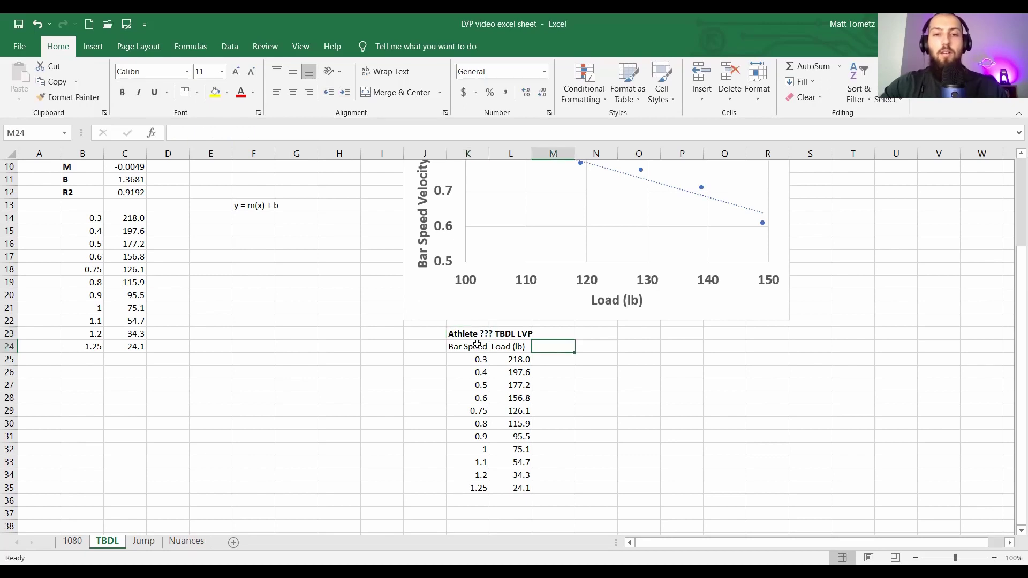
{"action": "left_click_drag", "start_coordinate": [477, 345], "coordinate": [519, 347]}
{"action": "key", "text": "ctrl+q"}
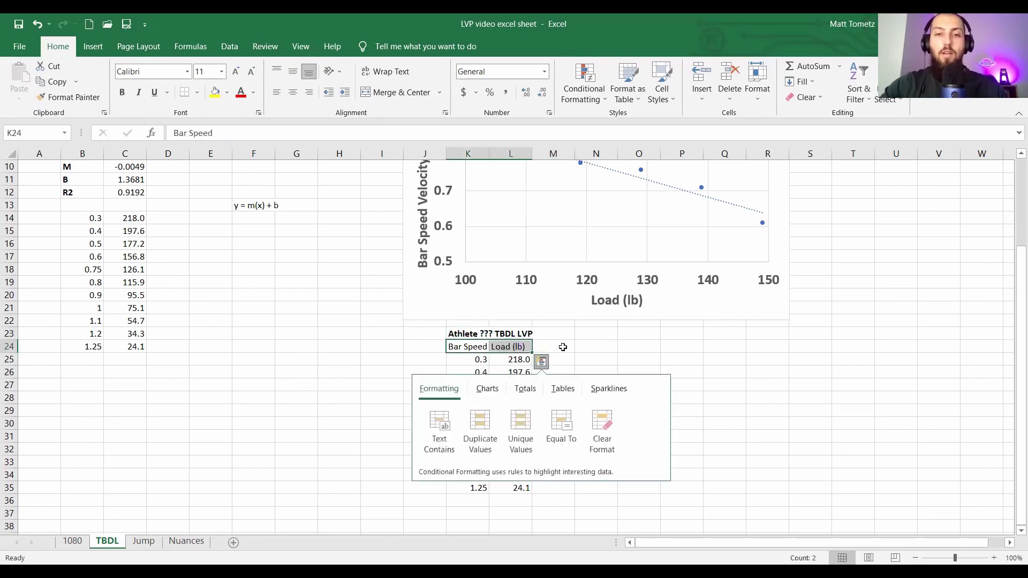
{"action": "key", "text": "Escape"}
{"action": "left_click", "coordinate": [555, 333]}
{"action": "scroll", "coordinate": [545, 356], "scroll_direction": "up", "scroll_amount": 3}
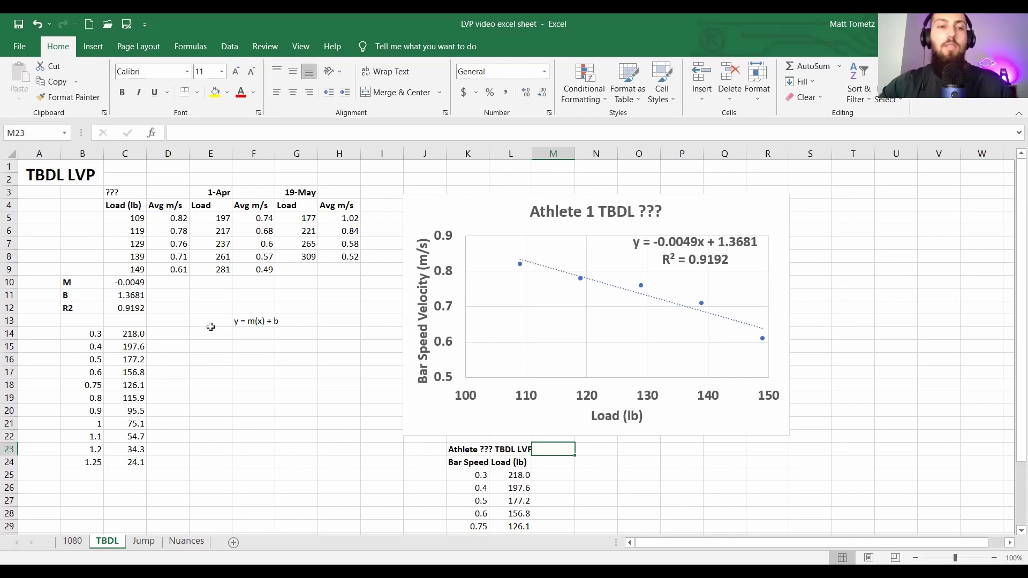
Step: Delete the "y = m(x) + b" note from F13
{"action": "left_click", "coordinate": [246, 319]}
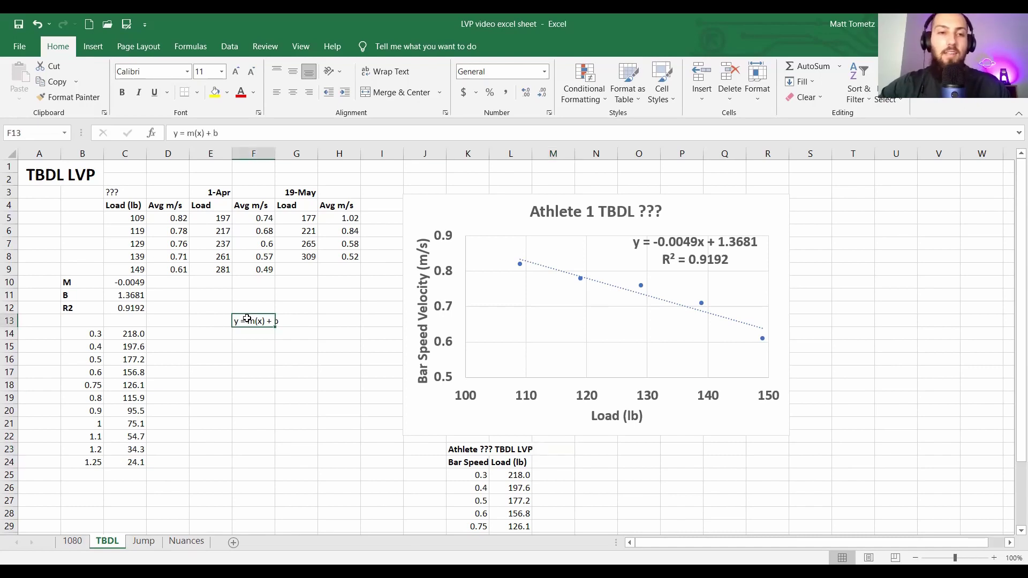
{"action": "key", "text": "Delete"}
{"action": "key", "text": "Return"}
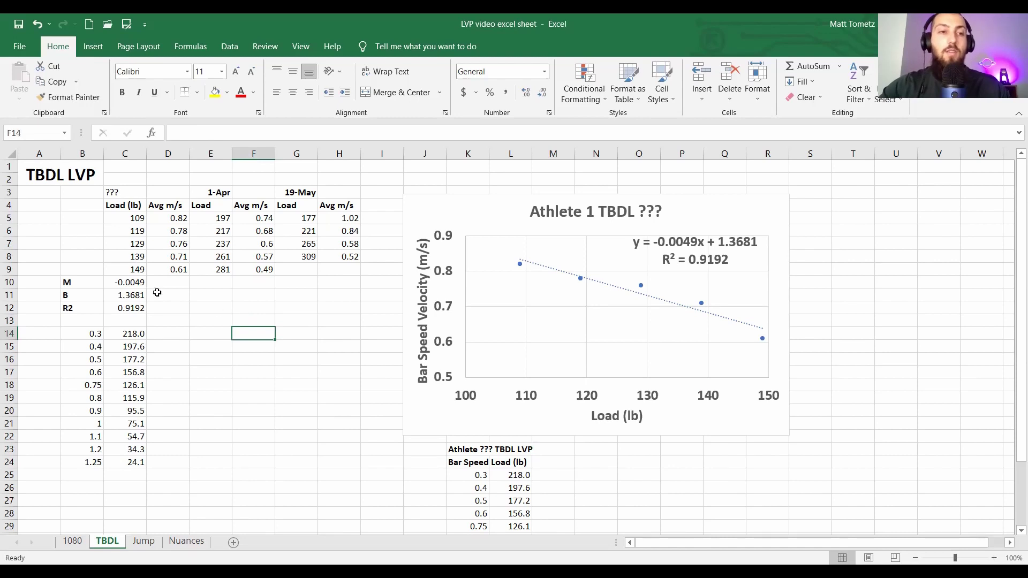
Step: Try to switch the chart's velocity values to the 1-Apr range F5:F9 by moving the highlighted source range
{"action": "left_click", "coordinate": [500, 218]}
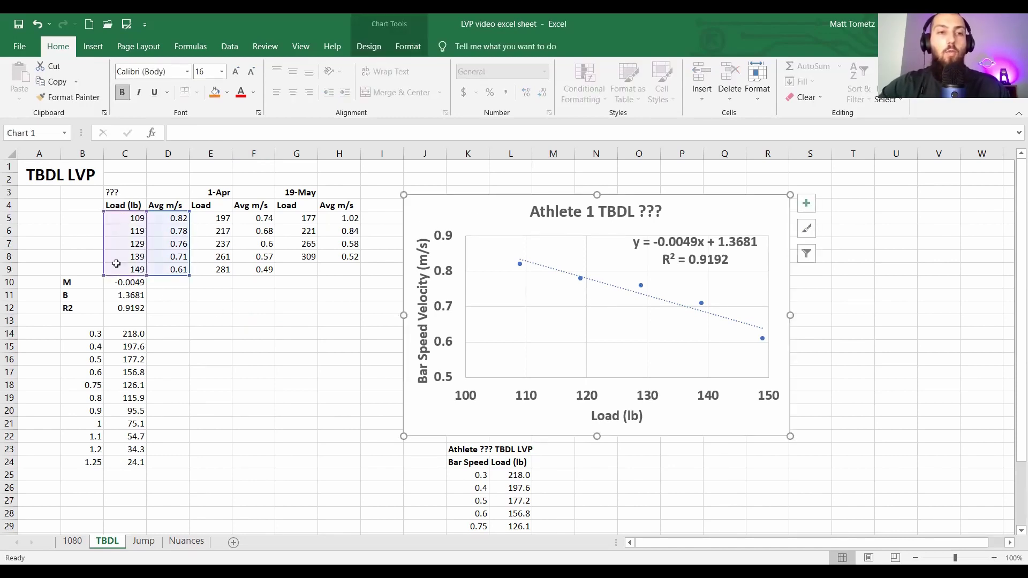
{"action": "left_click_drag", "start_coordinate": [188, 238], "coordinate": [249, 231]}
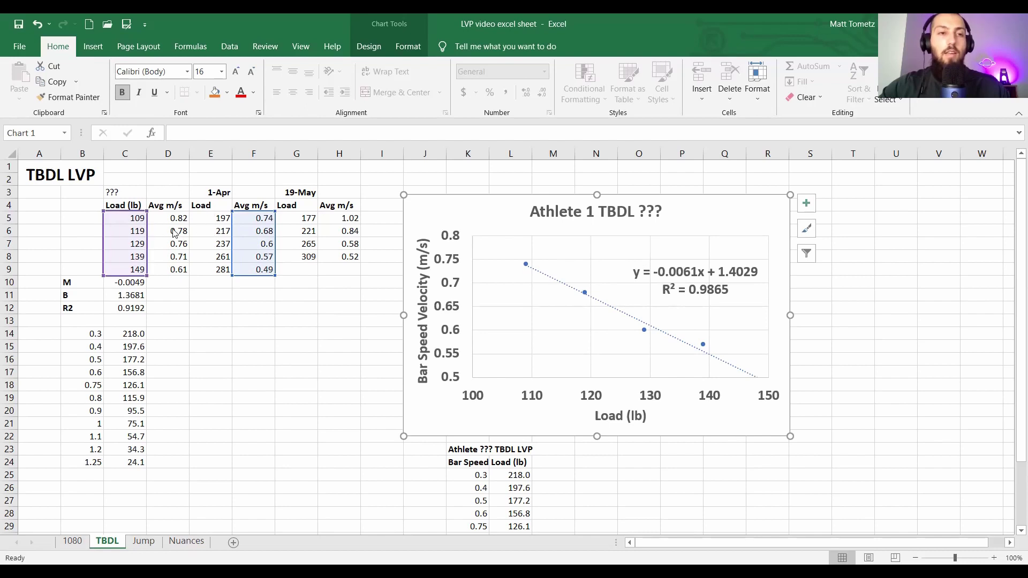
{"action": "left_click", "coordinate": [303, 208]}
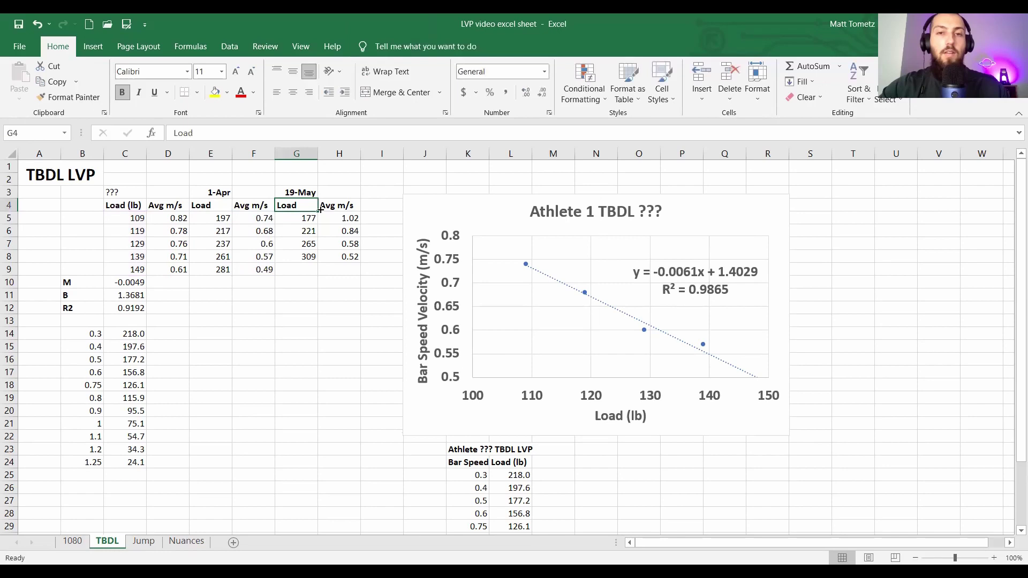
Step: Change the chart's data range to the 1-Apr loads and velocities in E5:F9
{"action": "left_click", "coordinate": [451, 203]}
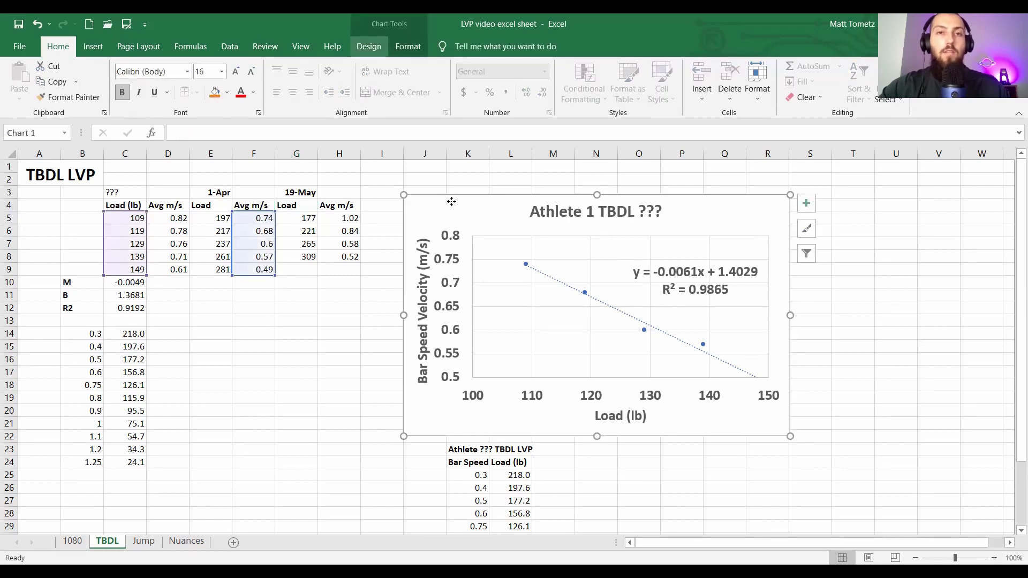
{"action": "left_click", "coordinate": [369, 46]}
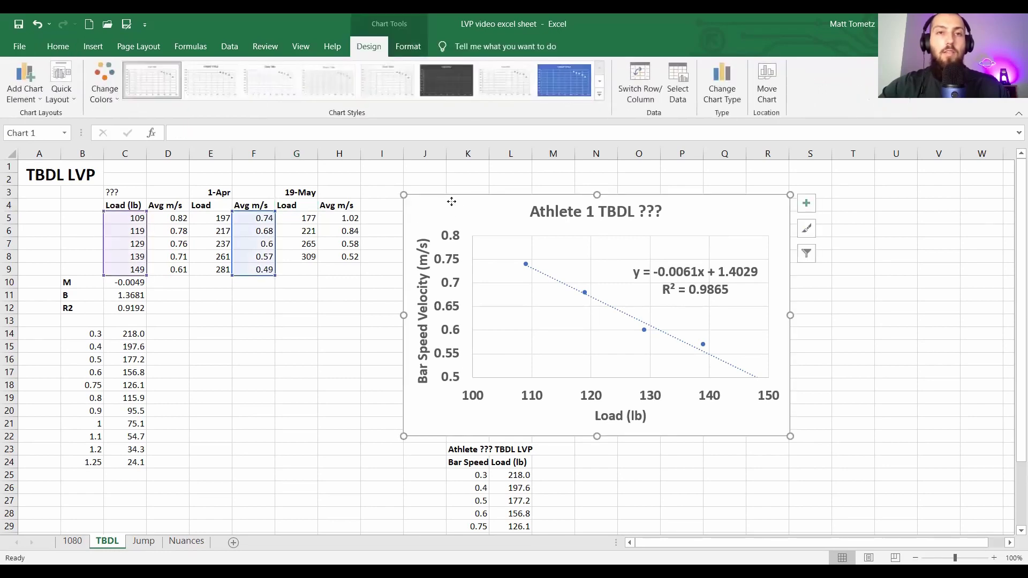
{"action": "left_click", "coordinate": [677, 94]}
{"action": "left_click", "coordinate": [214, 218]}
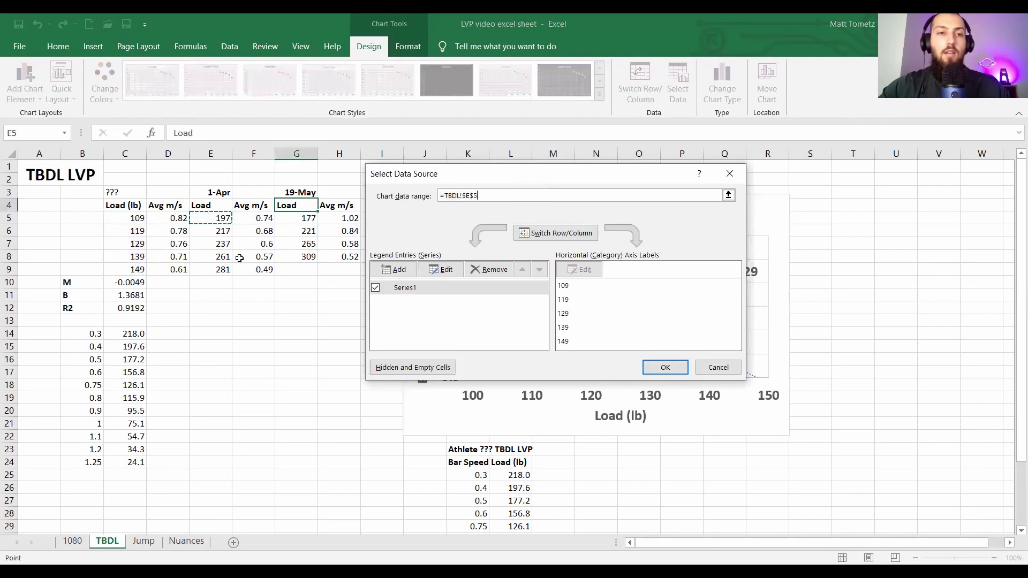
{"action": "left_click_drag", "start_coordinate": [215, 218], "coordinate": [262, 269]}
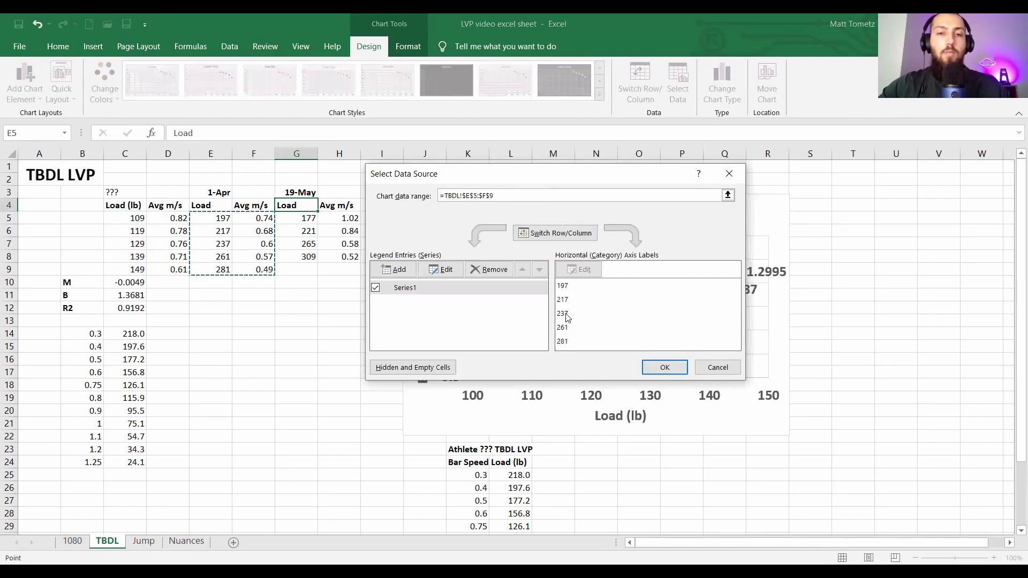
{"action": "left_click", "coordinate": [664, 367]}
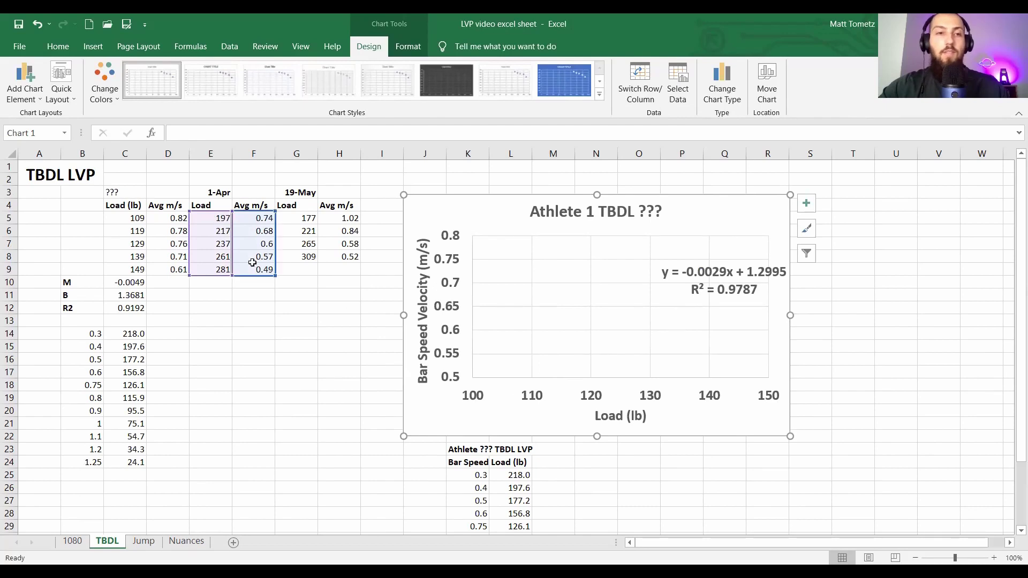
Step: Set the minimum bound of the chart's horizontal load axis to 190
{"action": "left_click", "coordinate": [534, 397]}
{"action": "left_click", "coordinate": [528, 411]}
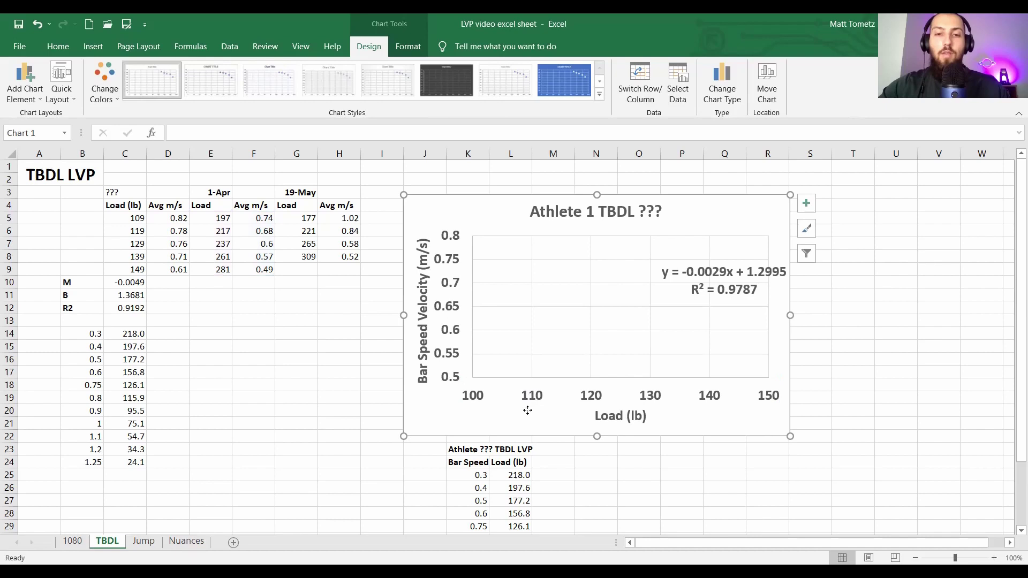
{"action": "right_click", "coordinate": [557, 379]}
{"action": "left_click", "coordinate": [561, 385]}
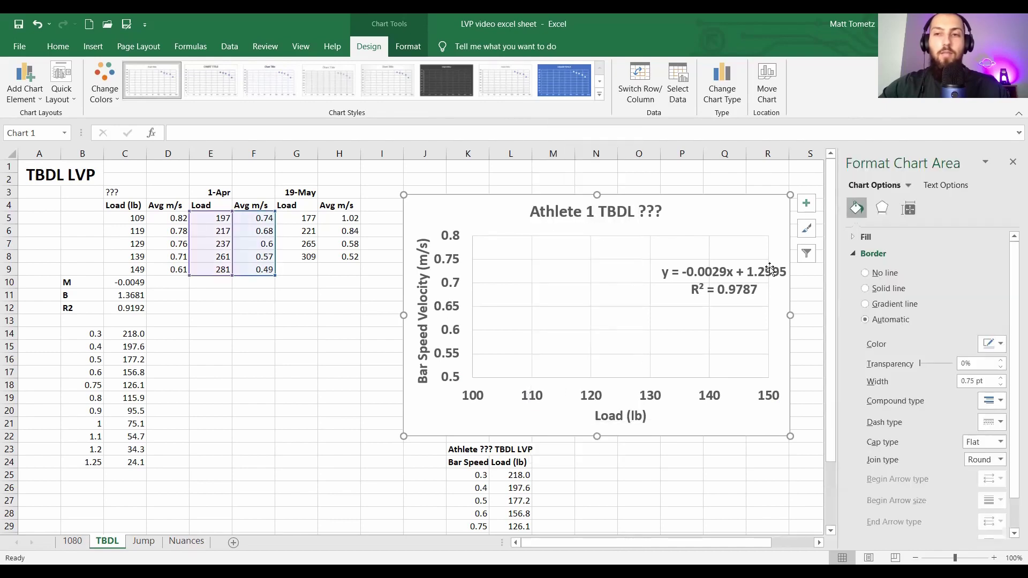
{"action": "left_click", "coordinate": [587, 396]}
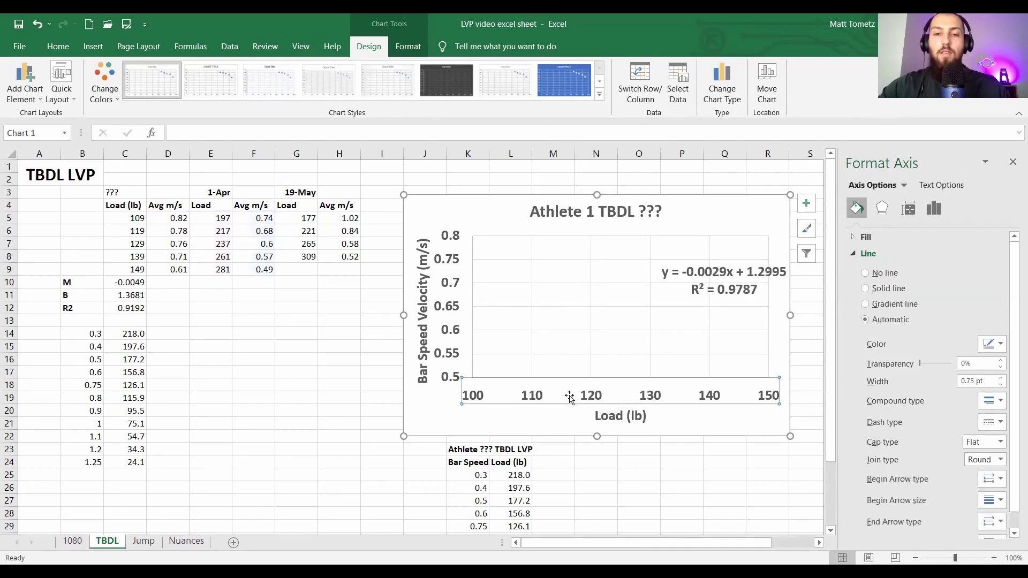
{"action": "left_click", "coordinate": [934, 208]}
{"action": "left_click", "coordinate": [895, 238]}
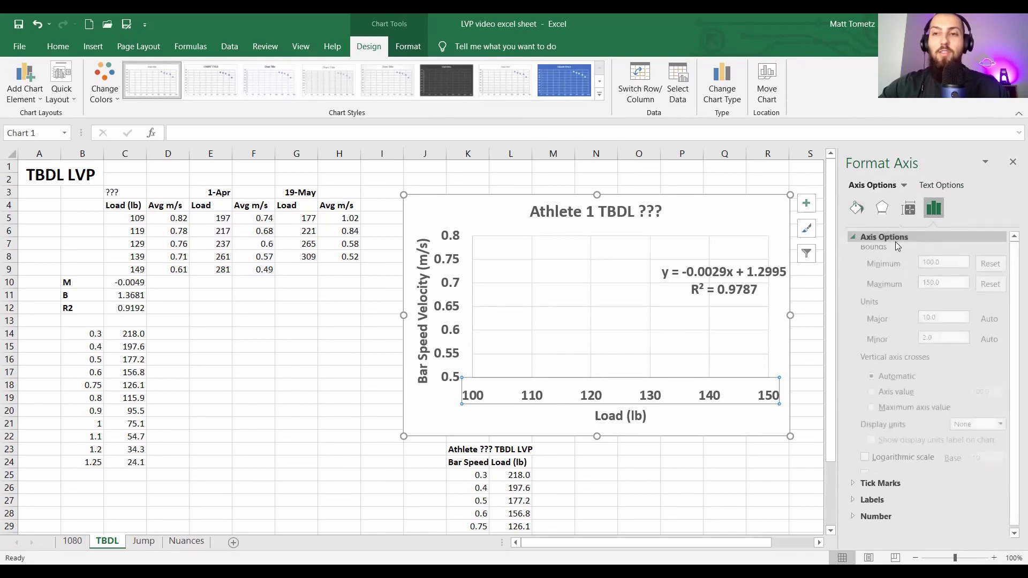
{"action": "left_click", "coordinate": [952, 267]}
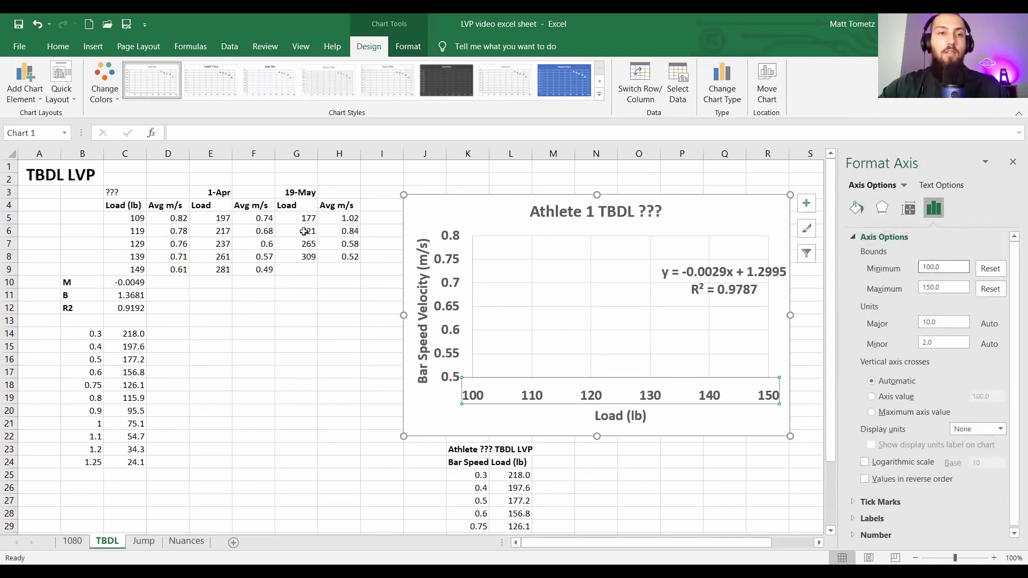
{"action": "type", "text": "190"}
{"action": "key", "text": "BackSpace"}
{"action": "key", "text": "BackSpace"}
{"action": "key", "text": "BackSpace"}
{"action": "key", "text": "BackSpace"}
{"action": "key", "text": "BackSpace"}
{"action": "key", "text": "BackSpace"}
{"action": "key", "text": "BackSpace"}
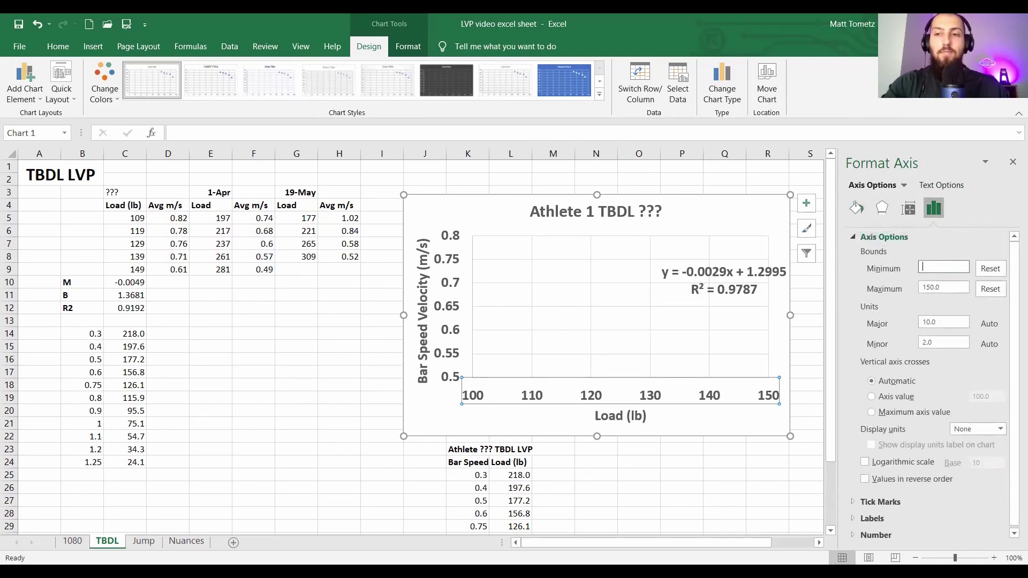
{"action": "key", "text": "Return"}
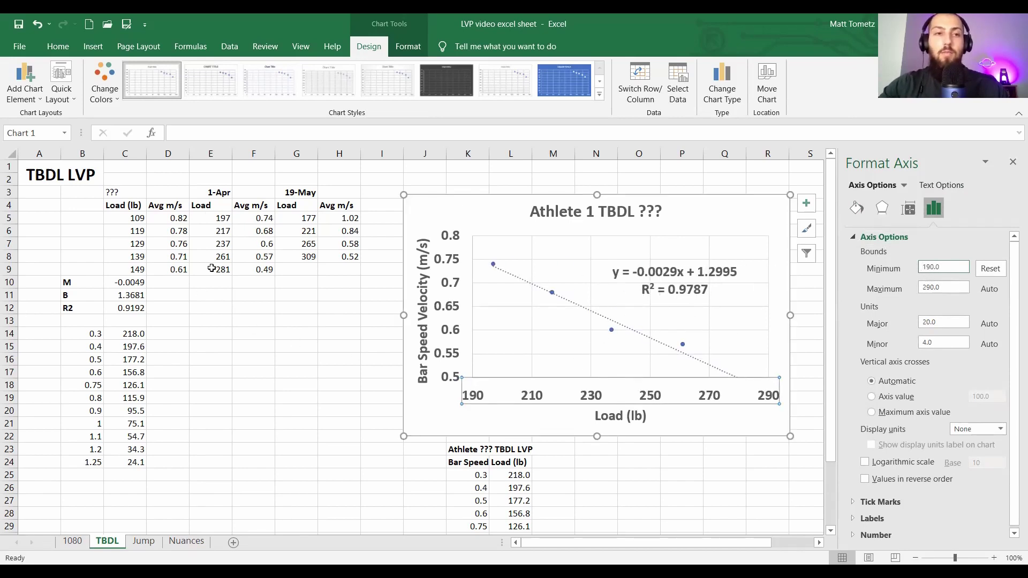
Step: Fix the maximum bound of the horizontal load axis at 290
{"action": "left_click_drag", "start_coordinate": [949, 283], "coordinate": [875, 284]}
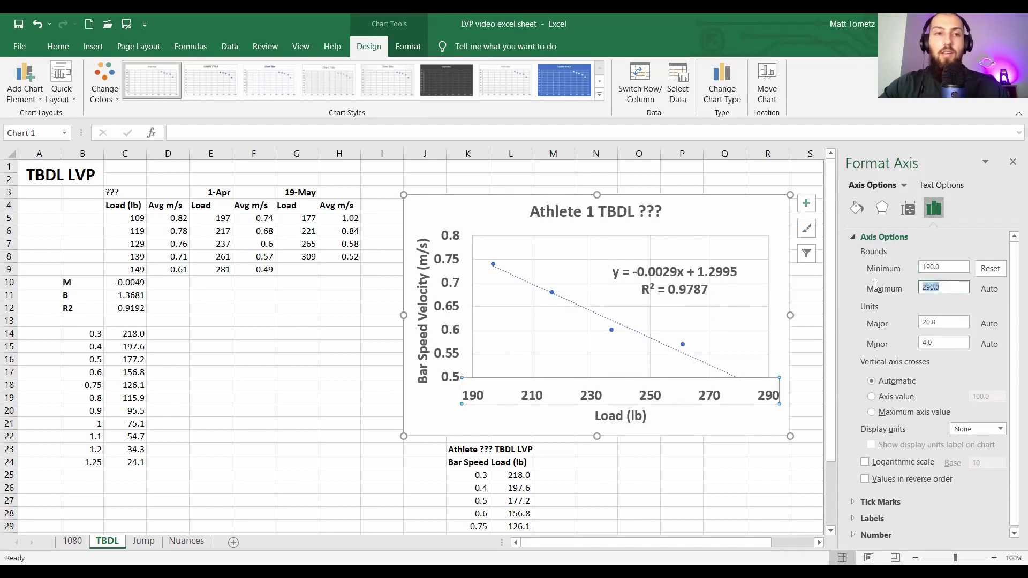
{"action": "type", "text": "290"}
{"action": "key", "text": "Return"}
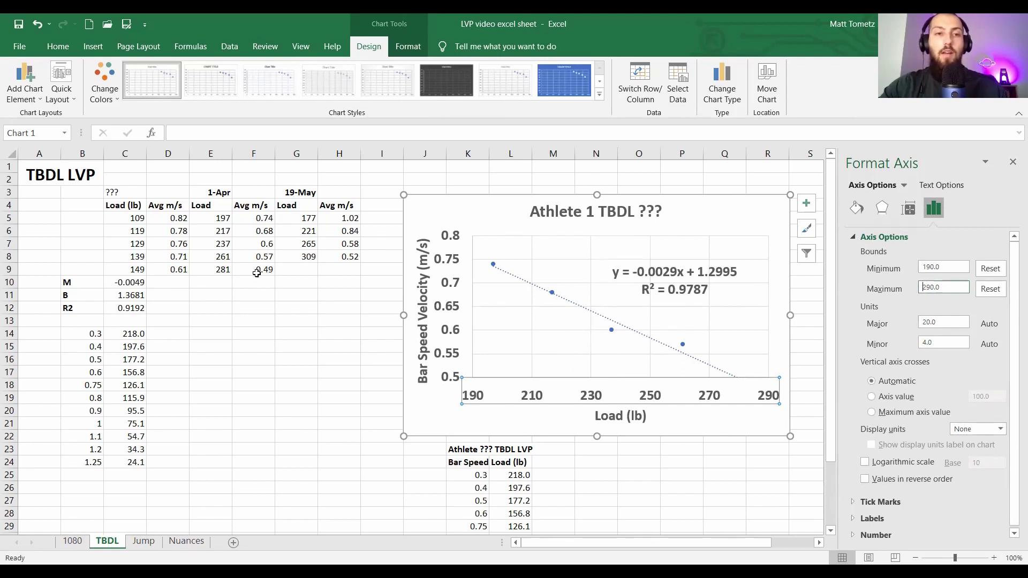
Step: Set the bar speed velocity axis bounds to 0.45 minimum and 0.75 maximum, and move the trendline equation label further from the line
{"action": "left_click", "coordinate": [448, 243]}
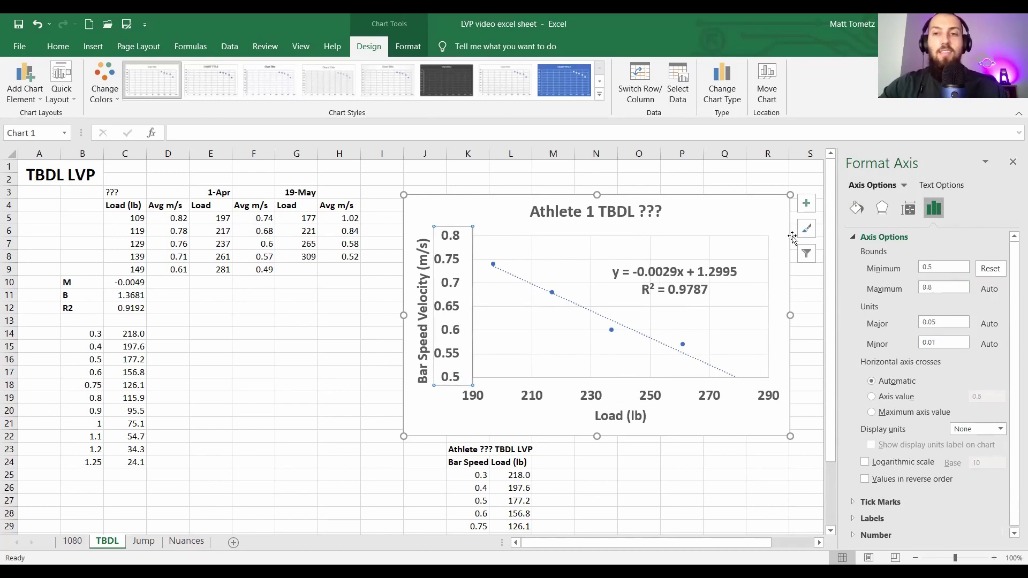
{"action": "left_click", "coordinate": [953, 269]}
{"action": "left_click", "coordinate": [943, 285]}
{"action": "key", "text": "BackSpace"}
{"action": "key", "text": "BackSpace"}
{"action": "key", "text": "Return"}
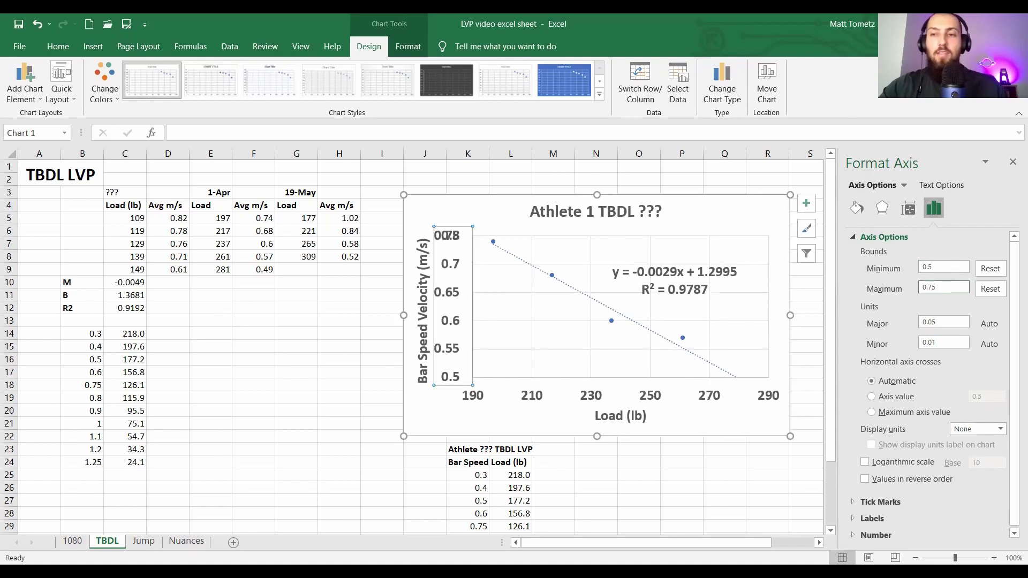
{"action": "left_click", "coordinate": [948, 267]}
{"action": "key", "text": "BackSpace"}
{"action": "type", "text": "45"}
{"action": "key", "text": "Return"}
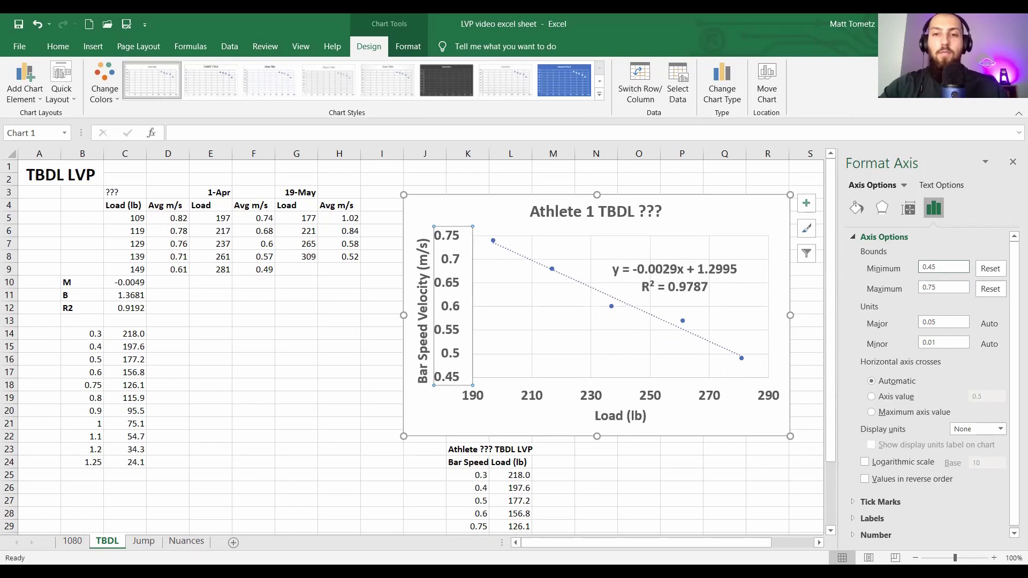
{"action": "left_click_drag", "start_coordinate": [668, 261], "coordinate": [686, 244]}
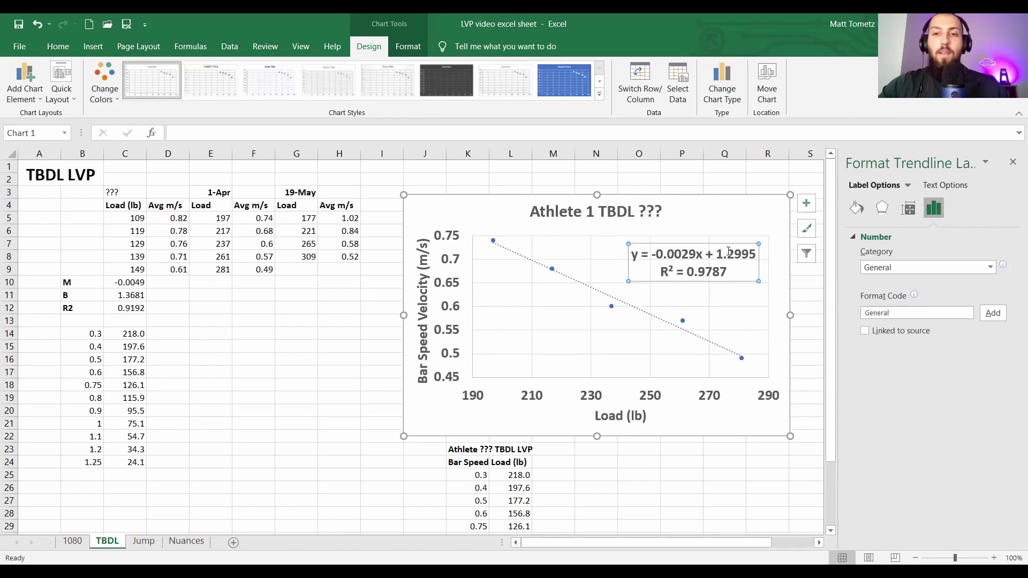
Step: Enter the 1-Apr trendline values in E10:E12: slope -0.0029, intercept 1.2995 and R2 0.9787
{"action": "left_click", "coordinate": [215, 283]}
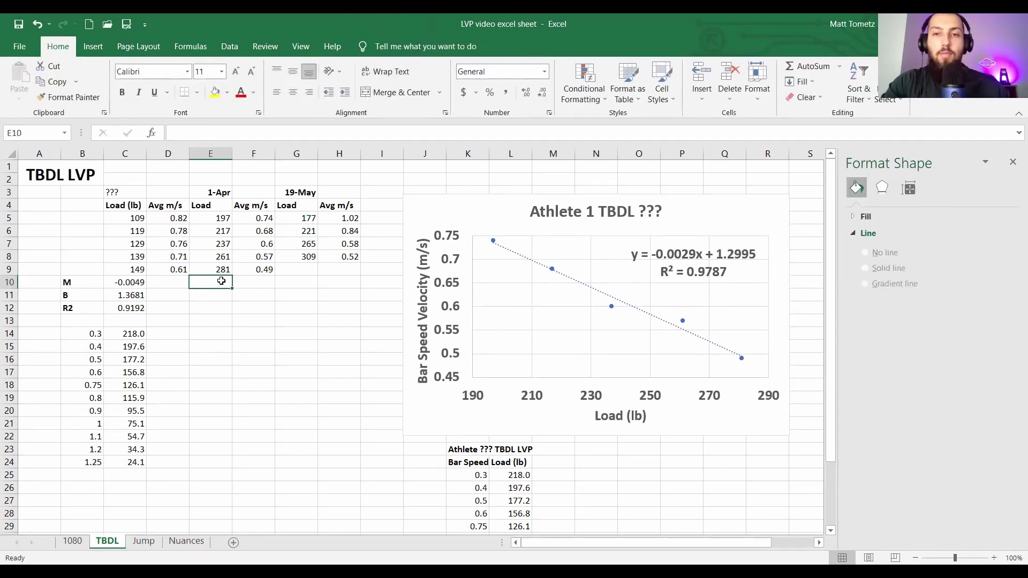
{"action": "type", "text": "-0.0029"}
{"action": "key", "text": "Return"}
{"action": "type", "text": "1."}
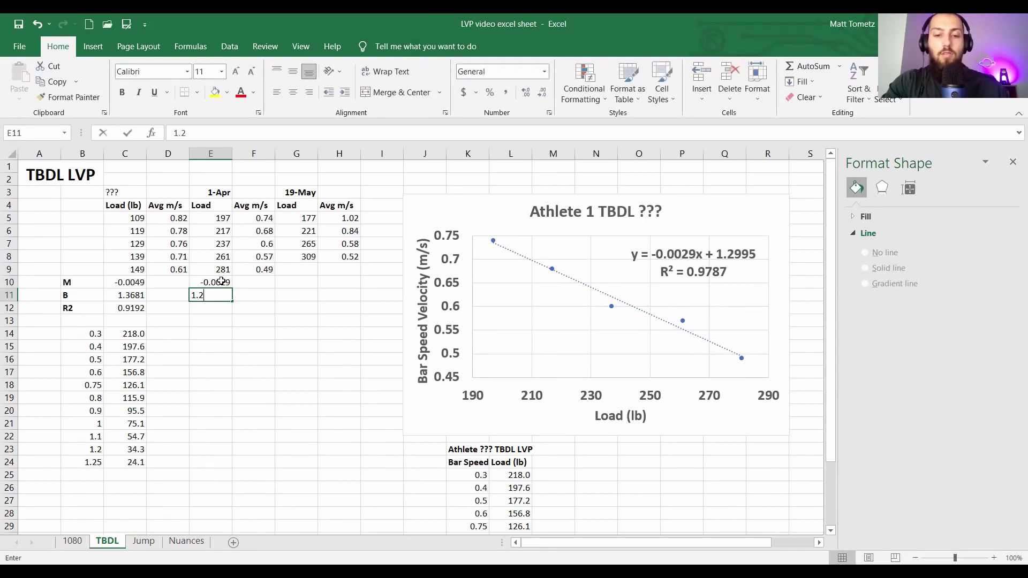
{"action": "type", "text": "2995"}
{"action": "key", "text": "Return"}
{"action": "type", "text": ".978"}
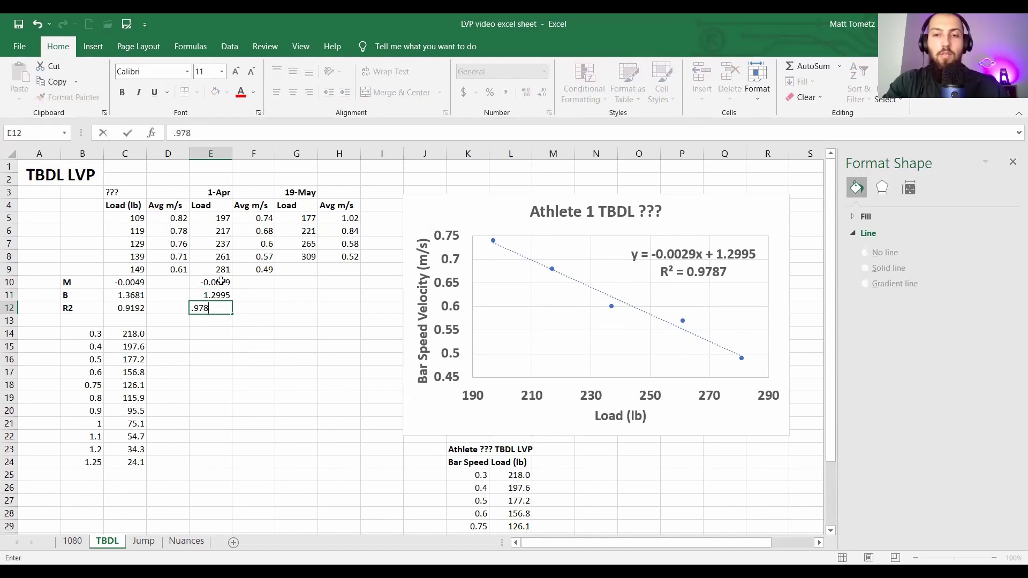
{"action": "type", "text": "7"}
{"action": "key", "text": "Return"}
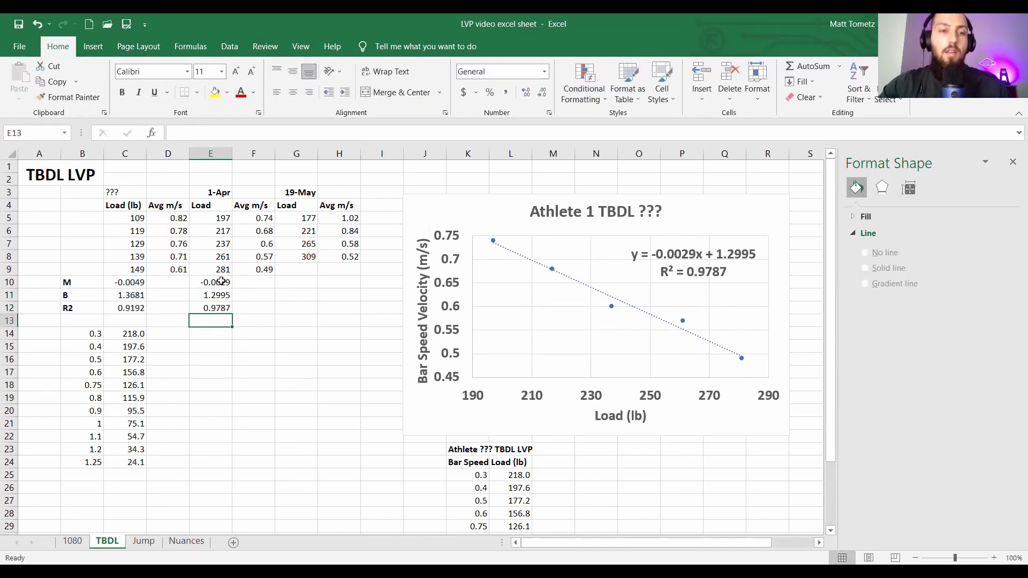
Step: Make the target bar speeds in B14:B24 bold
{"action": "left_click", "coordinate": [239, 288]}
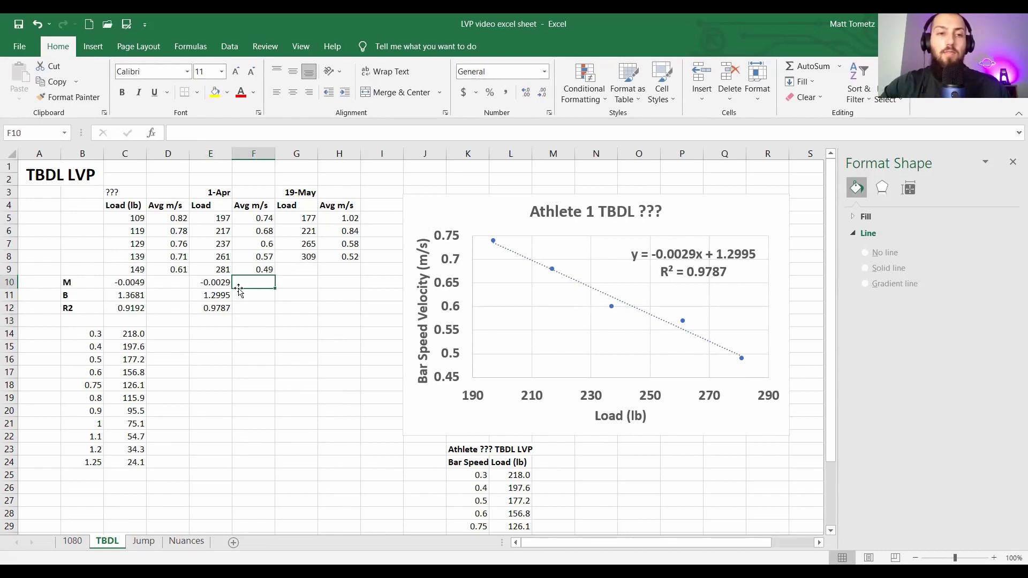
{"action": "left_click_drag", "start_coordinate": [86, 333], "coordinate": [110, 471]}
{"action": "key", "text": "ctrl+b"}
{"action": "left_click", "coordinate": [208, 342]}
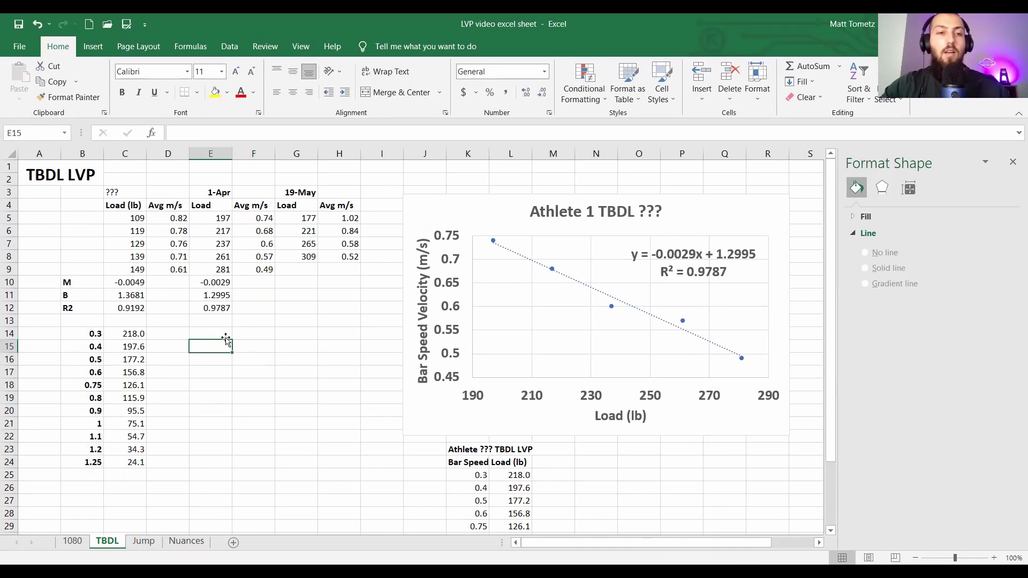
Step: Copy the load formula from C14 to E14 and check that it references the 1-Apr slope and intercept
{"action": "double_click", "coordinate": [135, 334]}
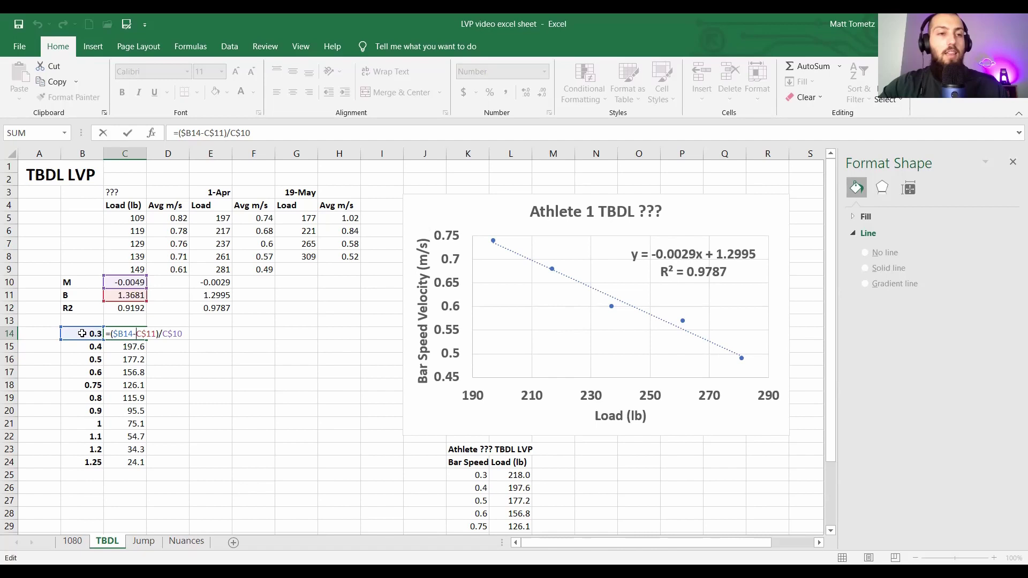
{"action": "key", "text": "Escape"}
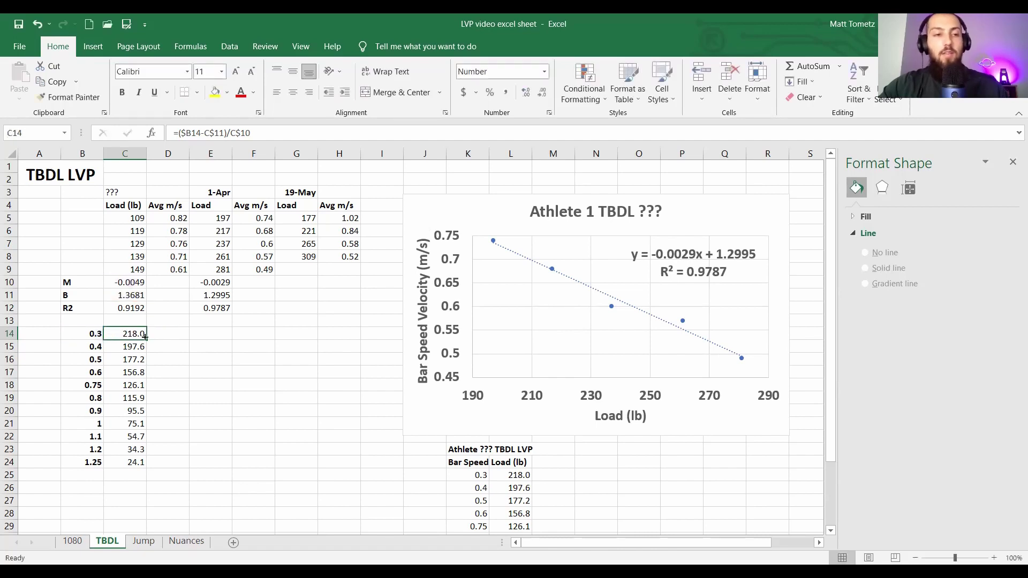
{"action": "key", "text": "ctrl+c"}
{"action": "left_click", "coordinate": [201, 336]}
{"action": "key", "text": "ctrl+v"}
{"action": "key", "text": "Escape"}
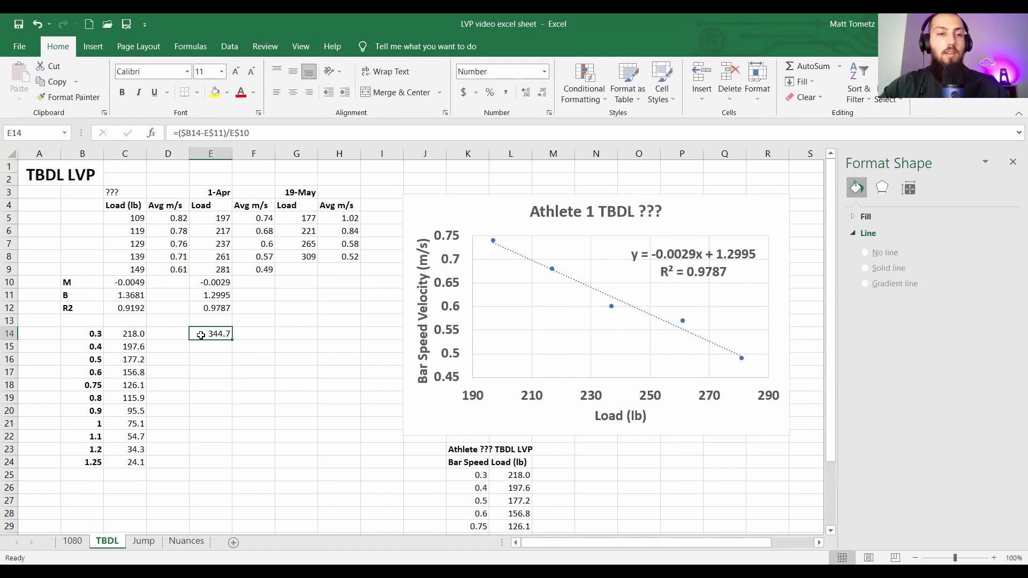
{"action": "double_click", "coordinate": [200, 335]}
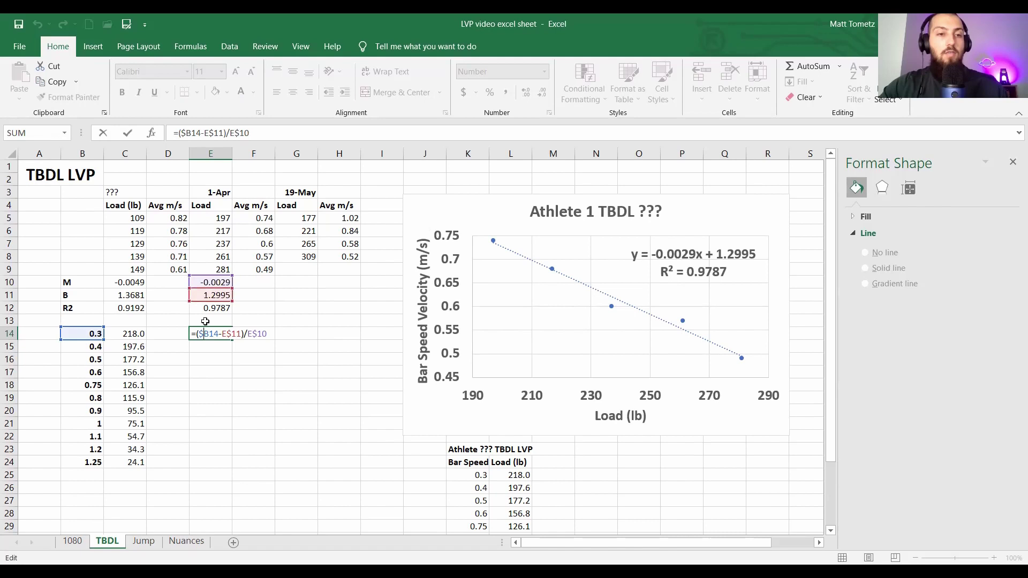
{"action": "key", "text": "Escape"}
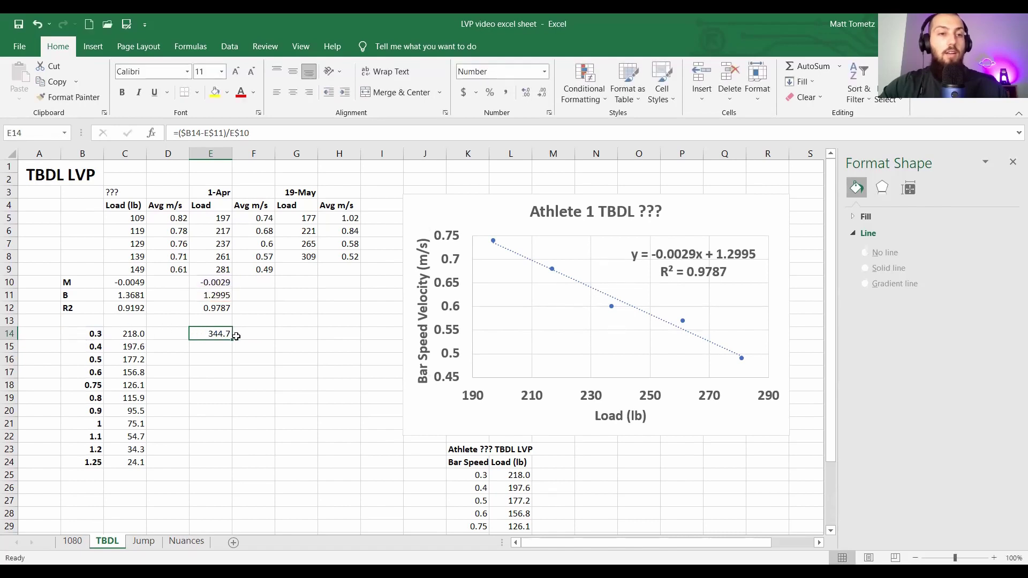
Step: Fill the 1-Apr load formula from E14 down through E24 for all target bar speeds
{"action": "left_click_drag", "start_coordinate": [236, 336], "coordinate": [236, 465]}
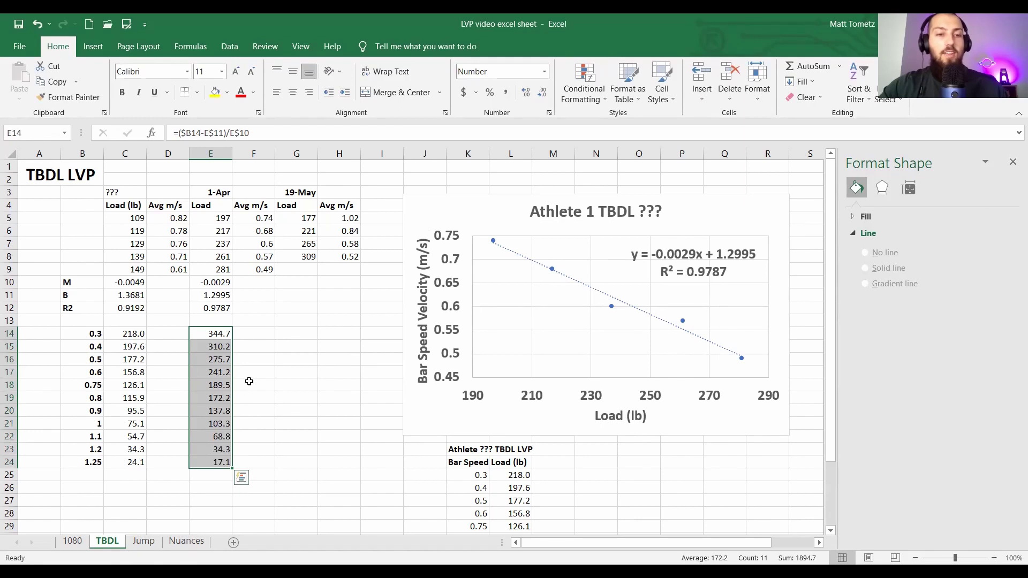
{"action": "left_click", "coordinate": [206, 423]}
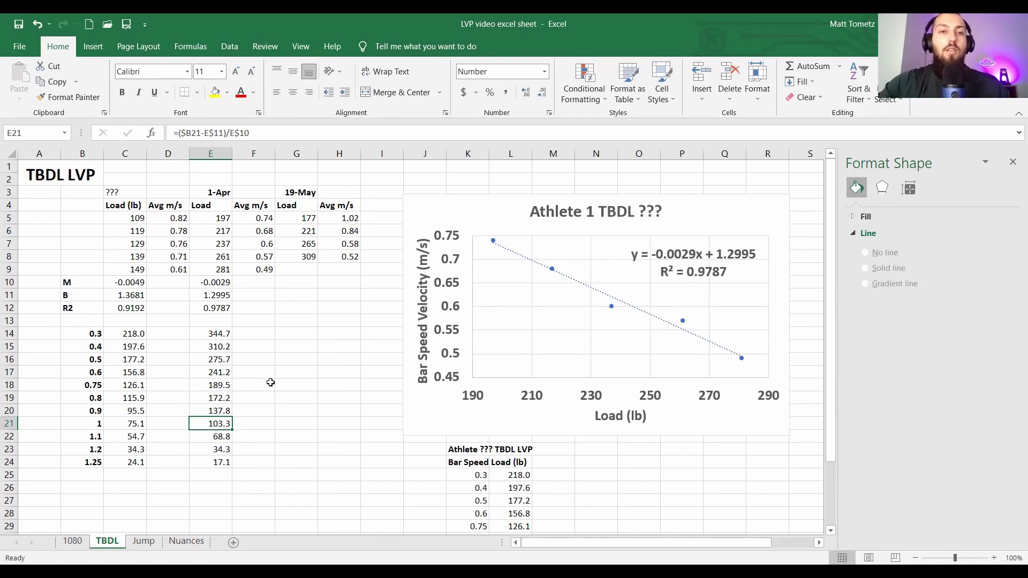
{"action": "left_click", "coordinate": [271, 382]}
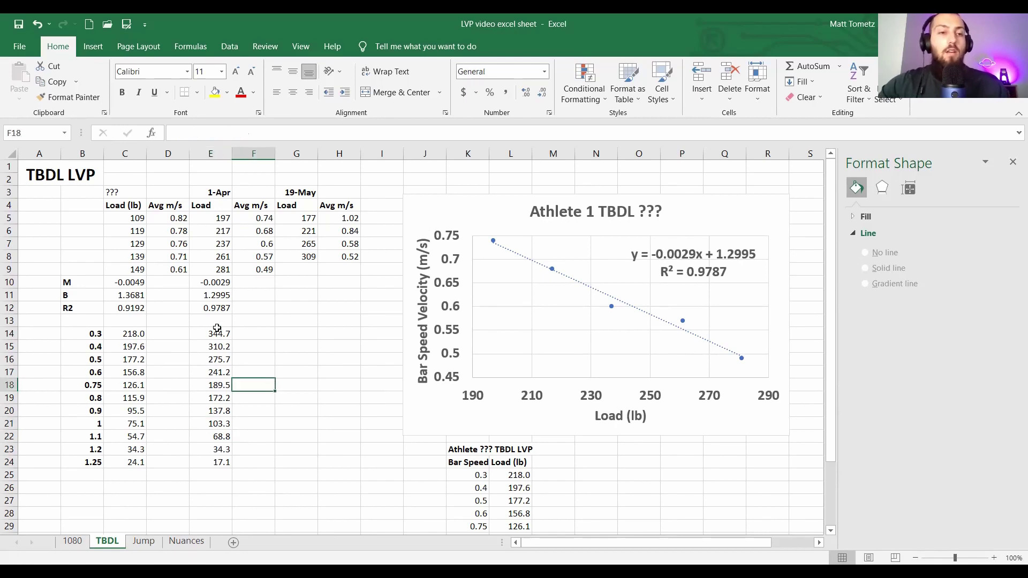
{"action": "scroll", "coordinate": [204, 335], "scroll_direction": "down", "scroll_amount": 1}
{"action": "scroll", "coordinate": [614, 206], "scroll_direction": "up", "scroll_amount": 1}
Step: Change the chart title to "TBDL LVP" followed by the athlete's first name and the date 4/1
{"action": "left_click", "coordinate": [614, 206]}
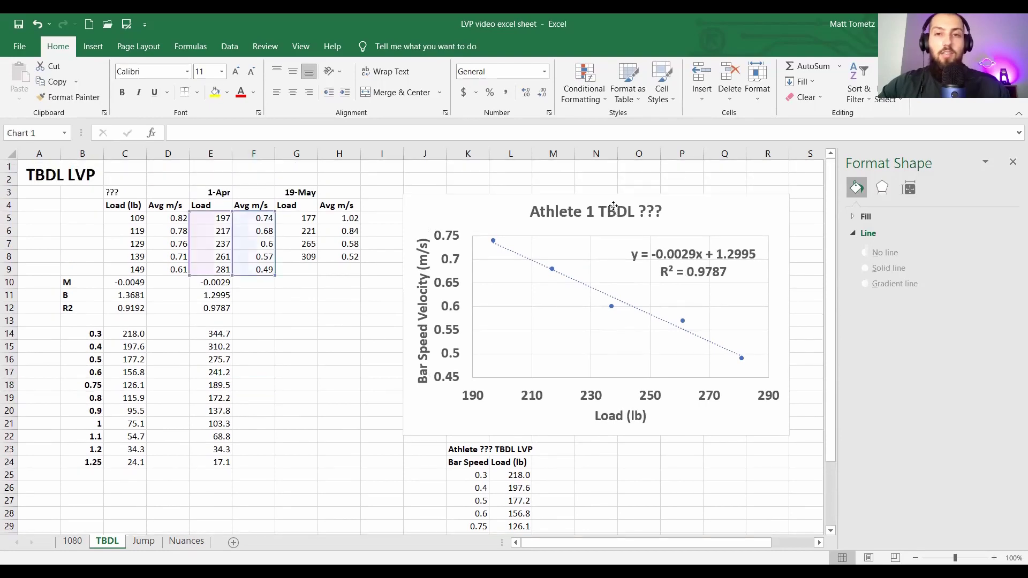
{"action": "key", "text": "BackSpace"}
{"action": "key", "text": "BackSpace"}
{"action": "key", "text": "BackSpace"}
{"action": "key", "text": "BackSpace"}
{"action": "key", "text": "BackSpace"}
{"action": "key", "text": "BackSpace"}
{"action": "key", "text": "BackSpace"}
{"action": "key", "text": "BackSpace"}
{"action": "key", "text": "BackSpace"}
{"action": "key", "text": "BackSpace"}
{"action": "key", "text": "BackSpace"}
{"action": "key", "text": "BackSpace"}
{"action": "key", "text": "BackSpace"}
{"action": "key", "text": "BackSpace"}
{"action": "type", "text": "TBDL LVP"}
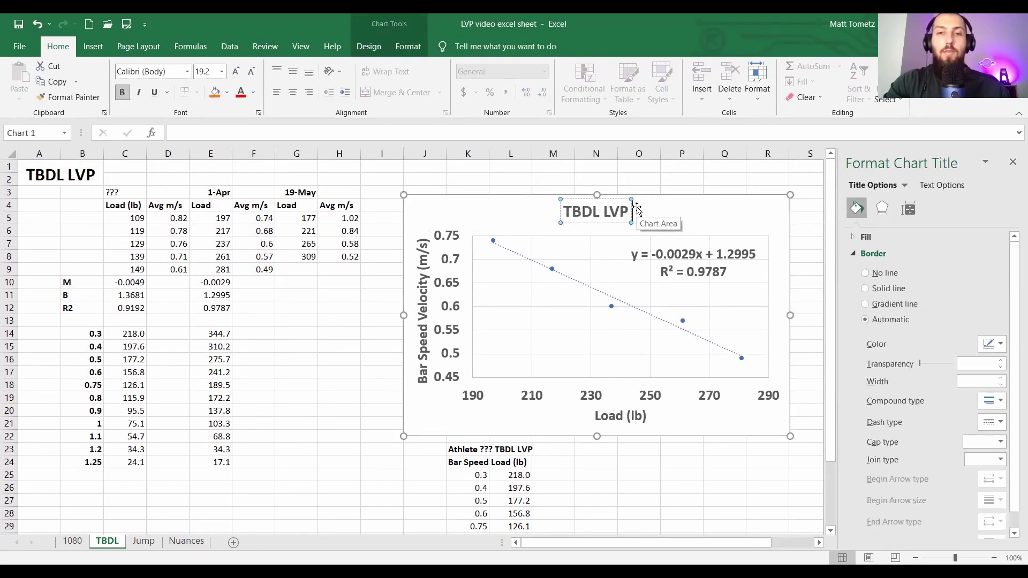
{"action": "type", "text": " Matt 4/1"}
Step: Copy the 1-Apr calculated loads in E14:E24 and paste them into L25:L35 of the athlete's bar speed table
{"action": "left_click_drag", "start_coordinate": [211, 334], "coordinate": [210, 462]}
{"action": "key", "text": "ctrl+c"}
{"action": "scroll", "coordinate": [511, 444], "scroll_direction": "down", "scroll_amount": 2}
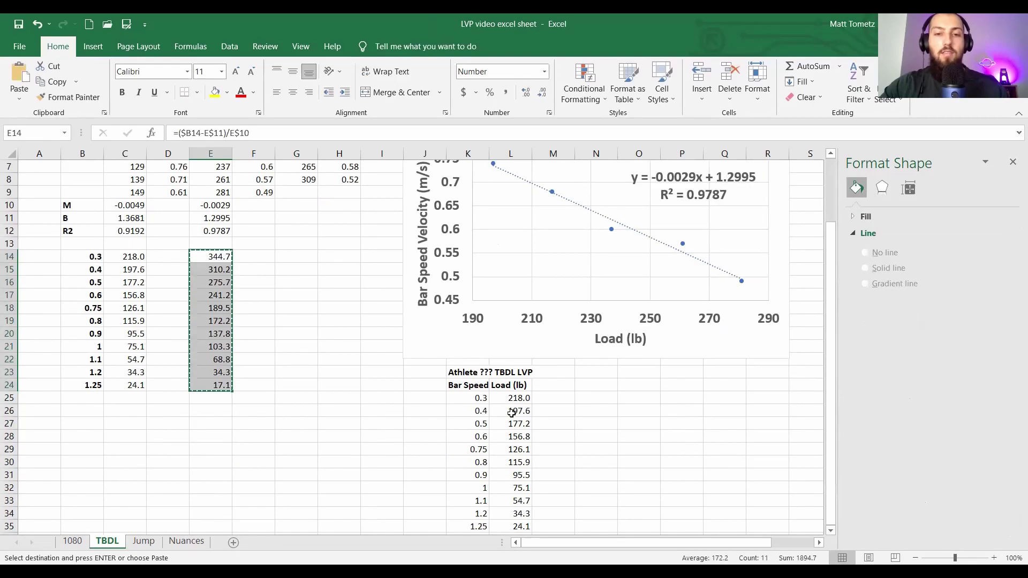
{"action": "left_click", "coordinate": [511, 399]}
{"action": "key", "text": "ctrl+v"}
{"action": "key", "text": "ctrl+z"}
{"action": "key", "text": "ctrl+v"}
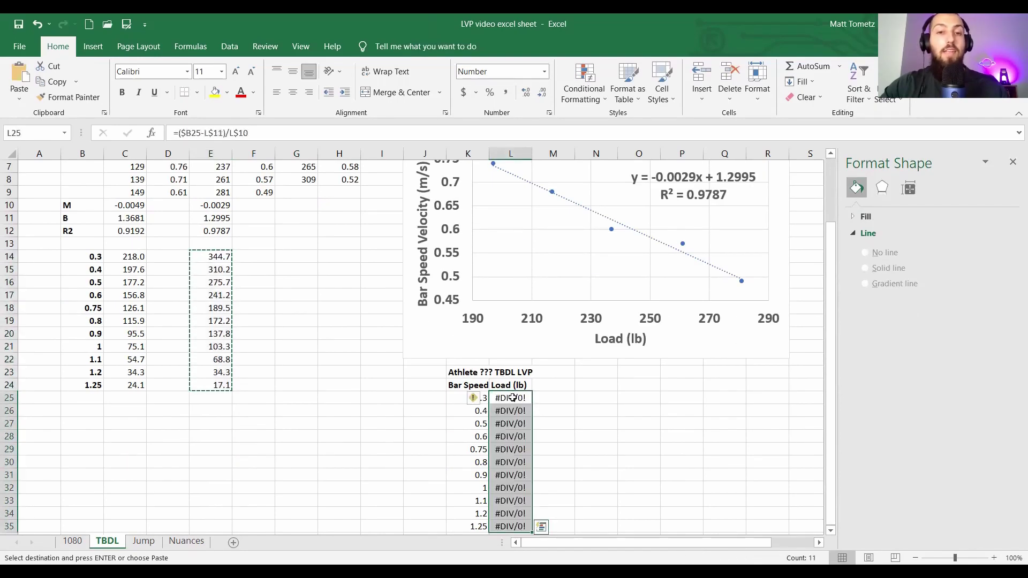
Step: Check which cells the formula pasted in L25 references, moving the chart aside to uncover them
{"action": "double_click", "coordinate": [513, 398]}
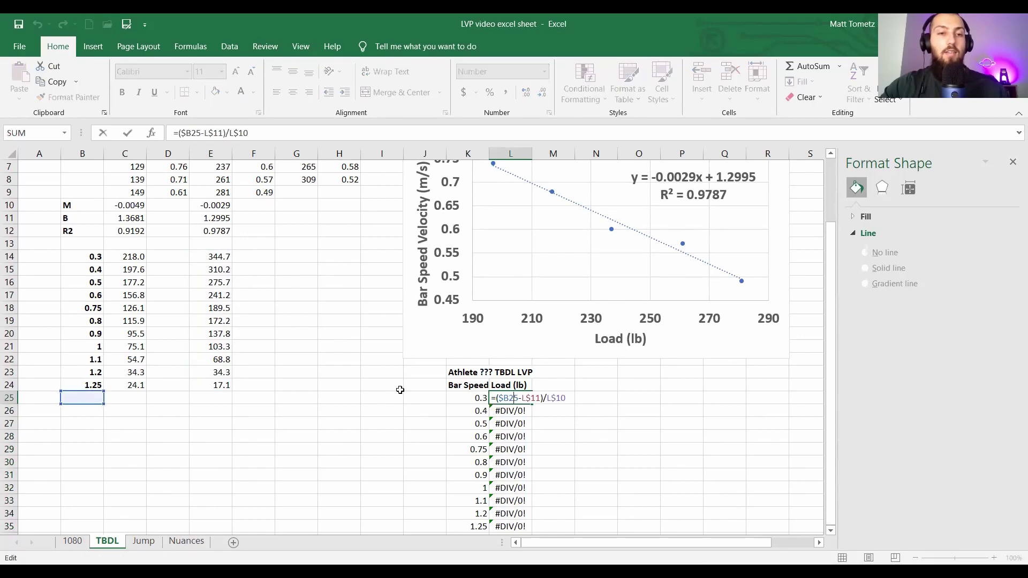
{"action": "scroll", "coordinate": [382, 346], "scroll_direction": "up", "scroll_amount": 2}
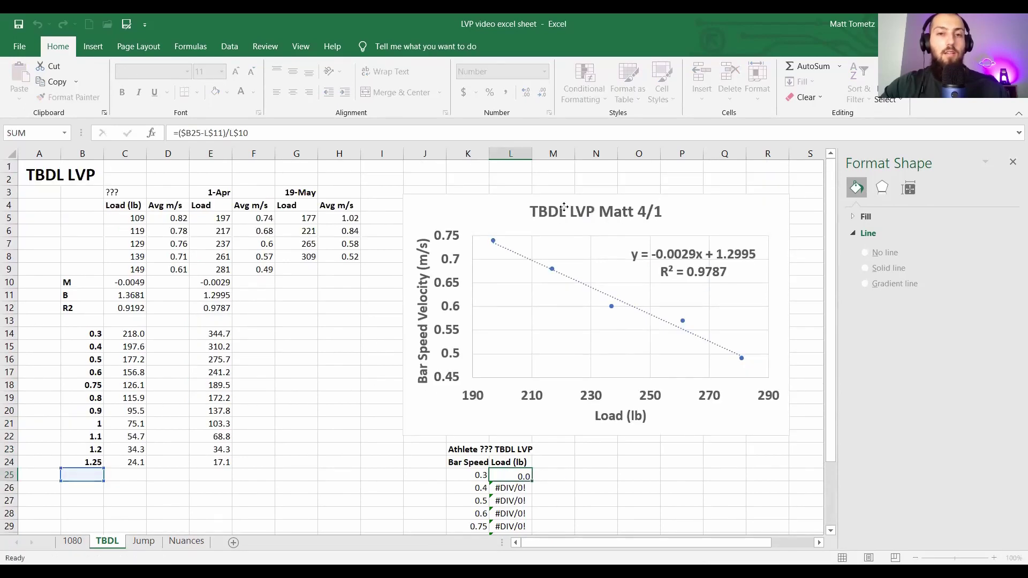
{"action": "left_click_drag", "start_coordinate": [539, 208], "coordinate": [734, 202]}
{"action": "left_click", "coordinate": [509, 475]}
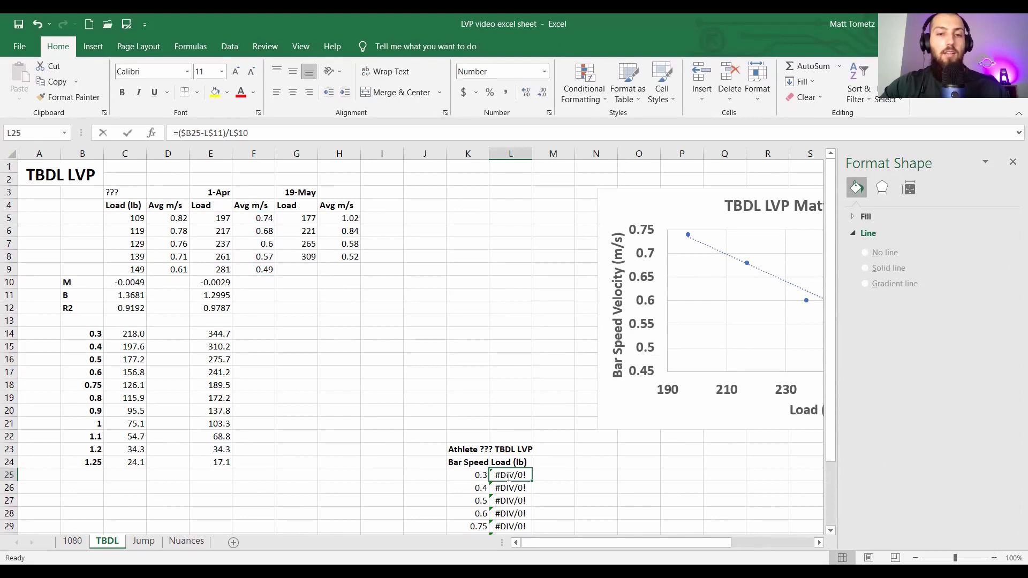
{"action": "double_click", "coordinate": [508, 475]}
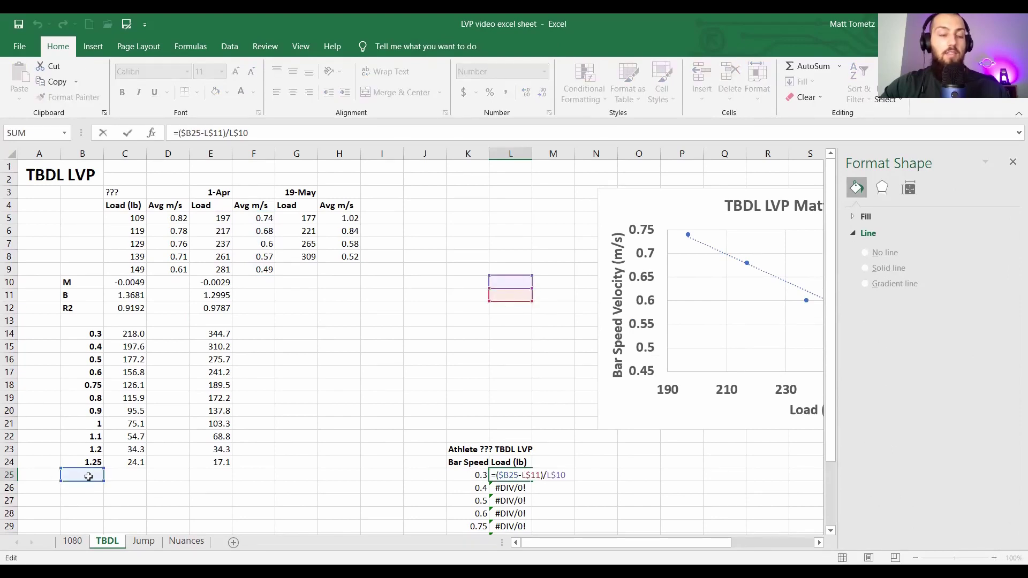
{"action": "key", "text": "Escape"}
Step: Undo the chart move and the formula paste in L25:L35
{"action": "key", "text": "ctrl+z"}
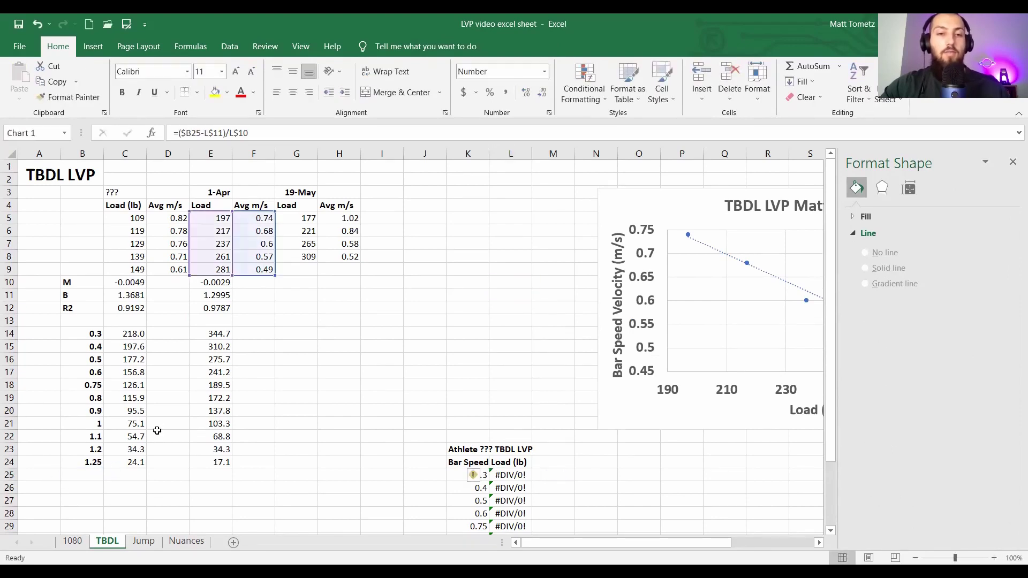
{"action": "key", "text": "ctrl+z"}
{"action": "key", "text": "ctrl+z"}
Step: Paste the 1-Apr loads from E14:E24 into L25:L35 as values only, and compare L25 with the source formula in E14
{"action": "left_click_drag", "start_coordinate": [211, 334], "coordinate": [209, 462]}
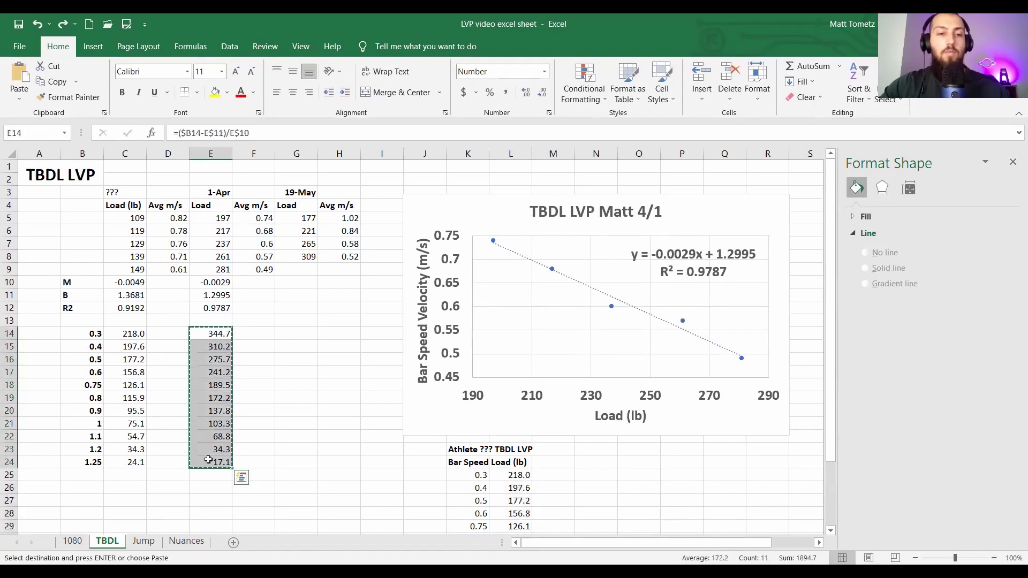
{"action": "left_click", "coordinate": [514, 475]}
{"action": "right_click", "coordinate": [515, 475]}
{"action": "left_click", "coordinate": [563, 228]}
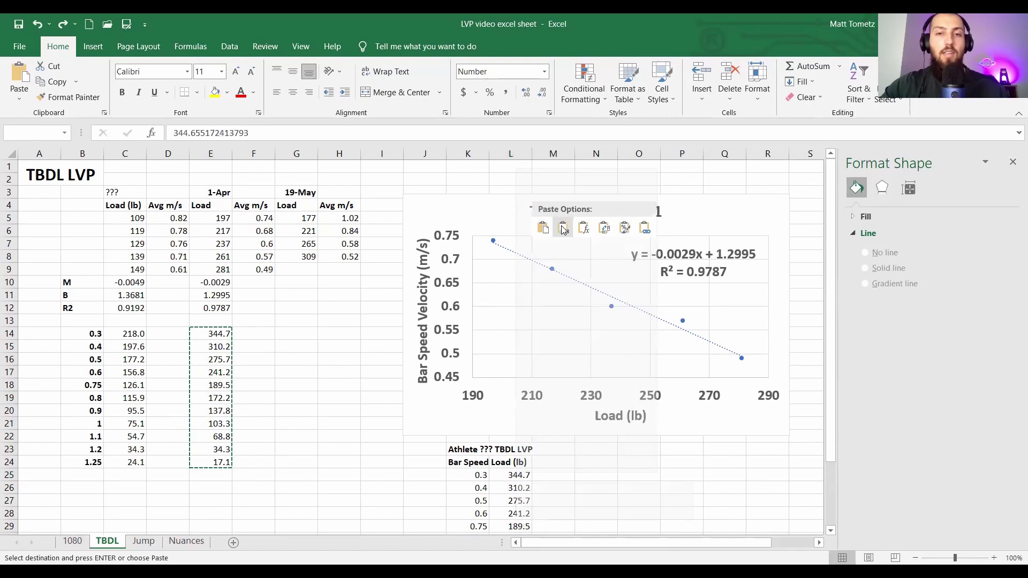
{"action": "scroll", "coordinate": [537, 466], "scroll_direction": "down", "scroll_amount": 4}
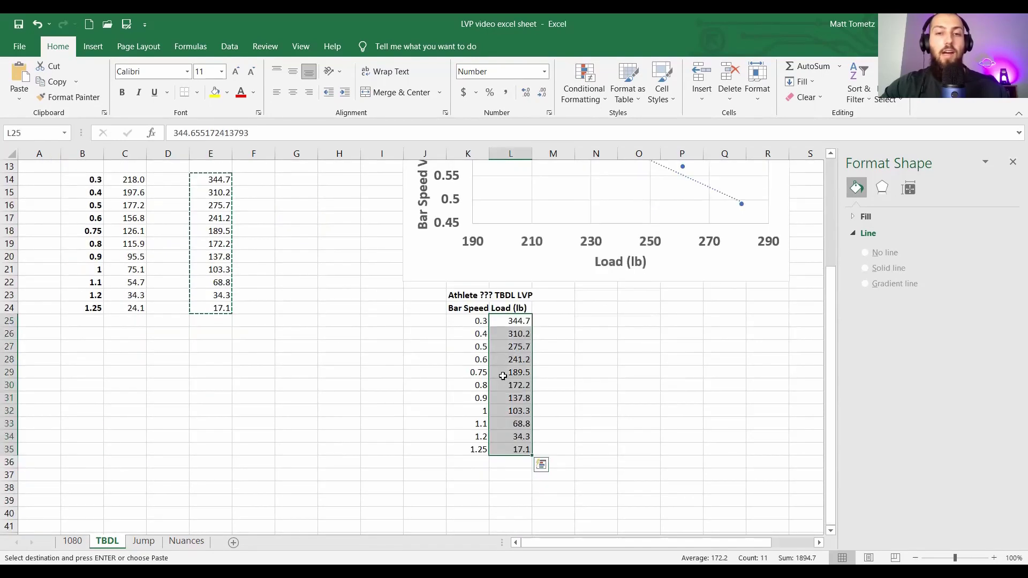
{"action": "left_click", "coordinate": [511, 321]}
{"action": "left_click", "coordinate": [225, 176]}
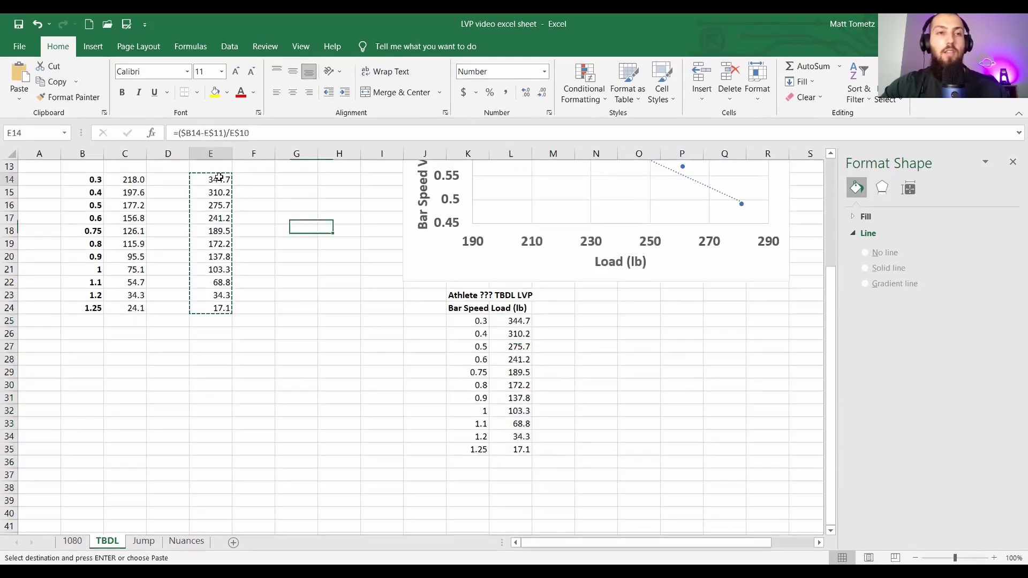
{"action": "left_click", "coordinate": [504, 326]}
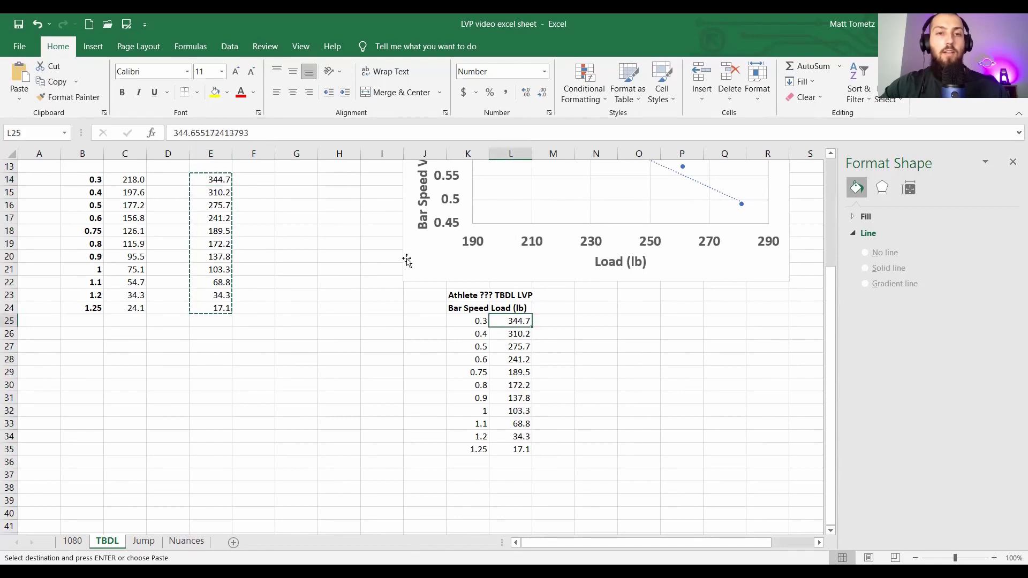
{"action": "scroll", "coordinate": [599, 362], "scroll_direction": "up", "scroll_amount": 4}
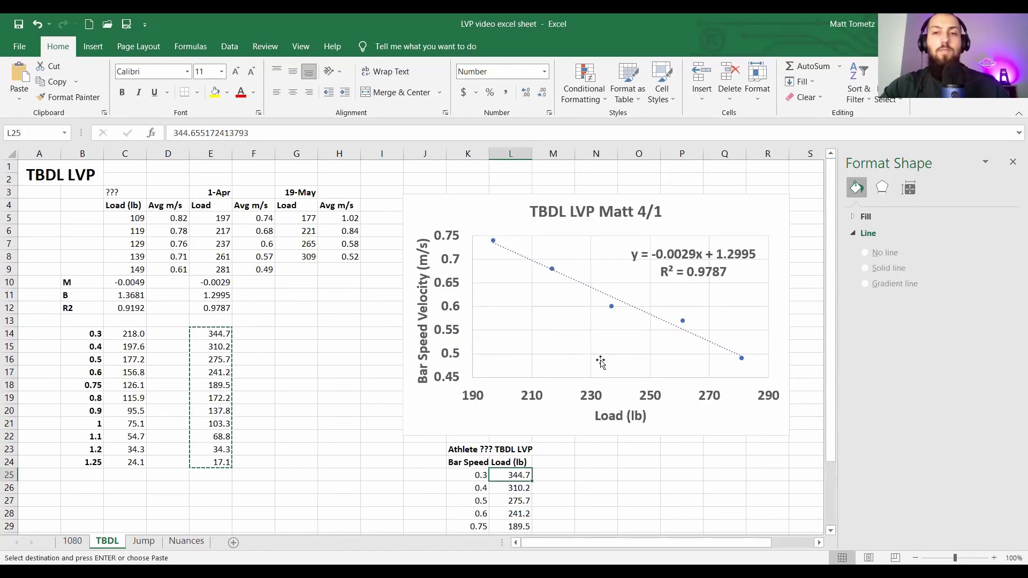
Step: Retitle the bar speed table in K23 as "TBDL LVP" followed by the athlete's first name and the date 4/1
{"action": "left_click", "coordinate": [467, 449]}
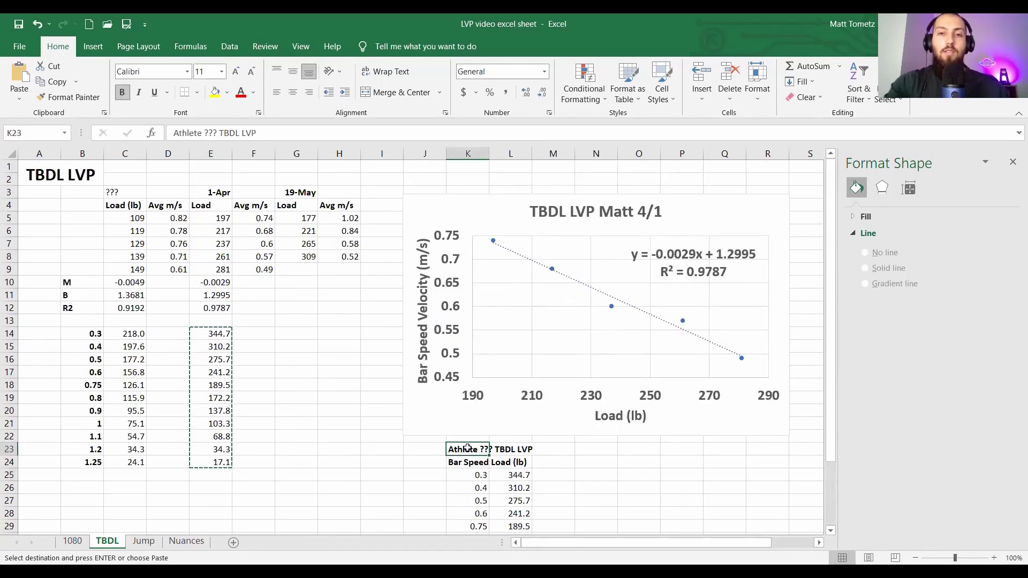
{"action": "type", "text": "TBDL LVP Mat"}
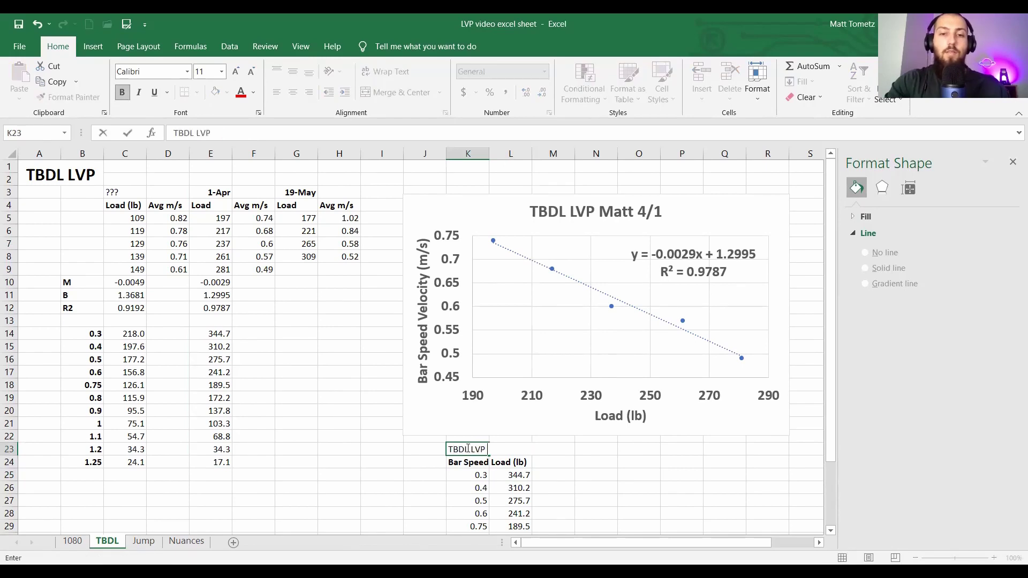
{"action": "type", "text": "t 4/1"}
{"action": "key", "text": "Return"}
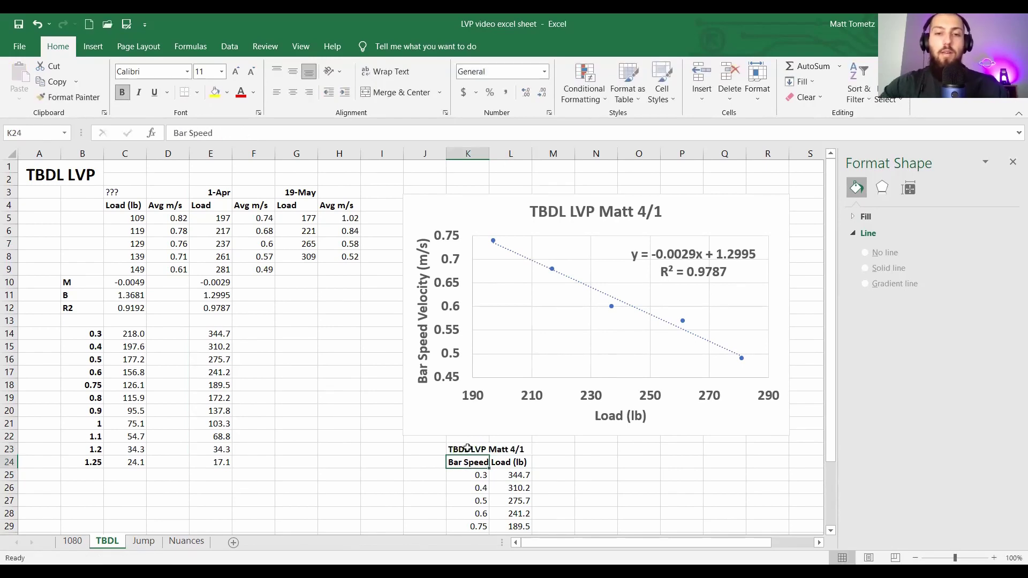
{"action": "scroll", "coordinate": [471, 449], "scroll_direction": "down", "scroll_amount": 3}
{"action": "scroll", "coordinate": [502, 436], "scroll_direction": "up", "scroll_amount": 3}
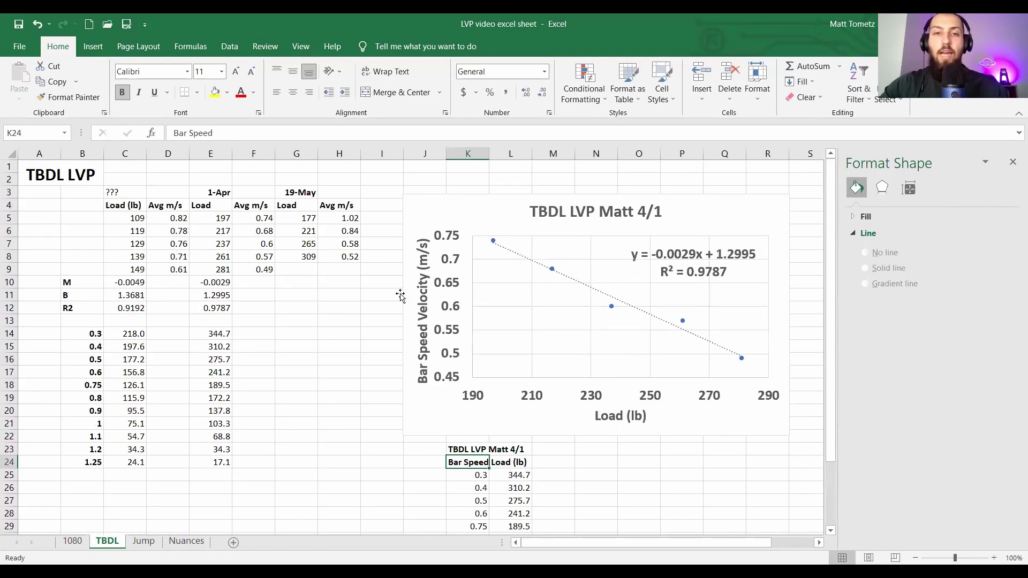
Step: Change the chart's source data to the 19-May loads and average speeds in G5:H8
{"action": "left_click", "coordinate": [475, 200]}
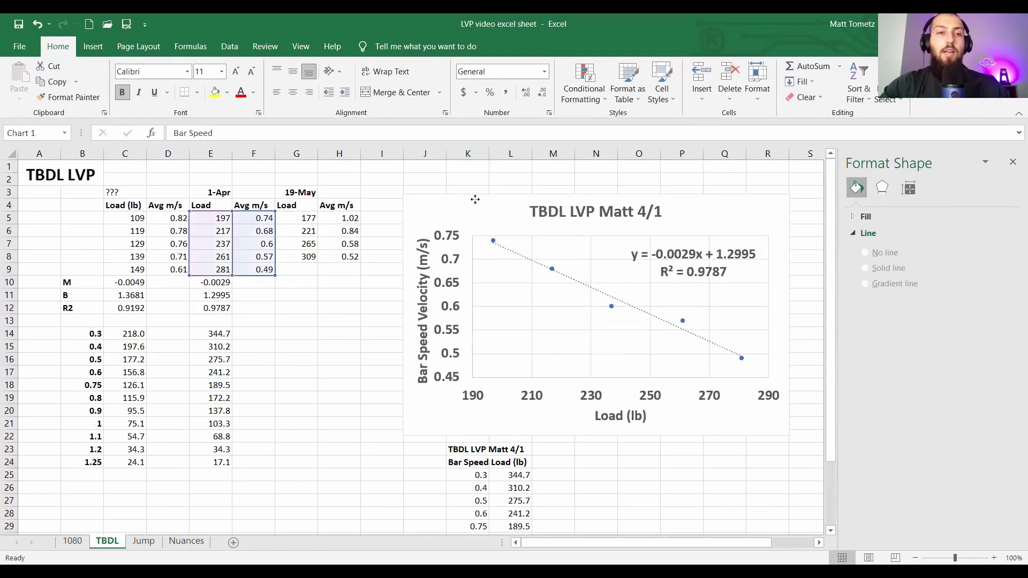
{"action": "left_click_drag", "start_coordinate": [276, 234], "coordinate": [330, 238]}
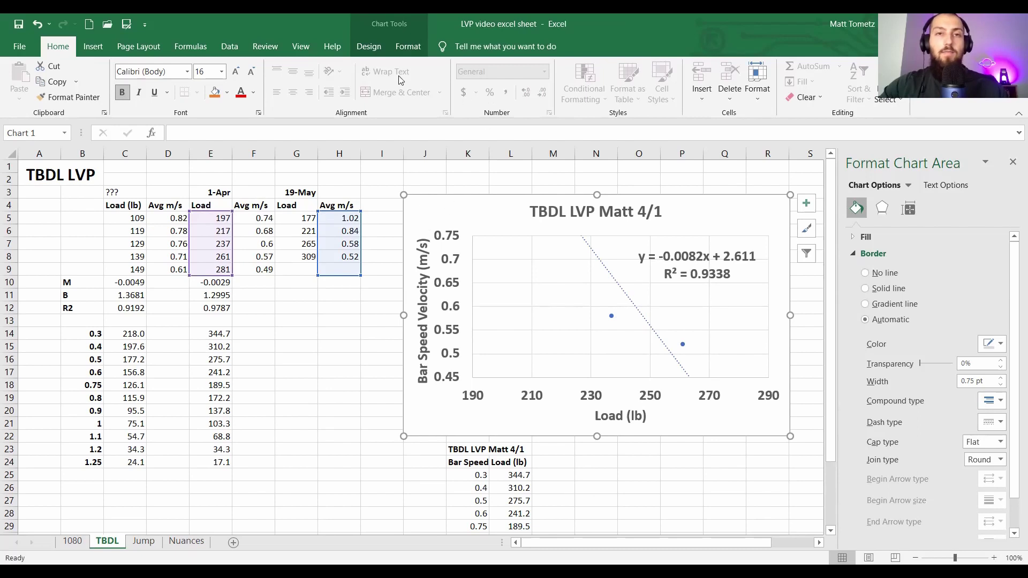
{"action": "left_click", "coordinate": [370, 47]}
{"action": "left_click", "coordinate": [677, 83]}
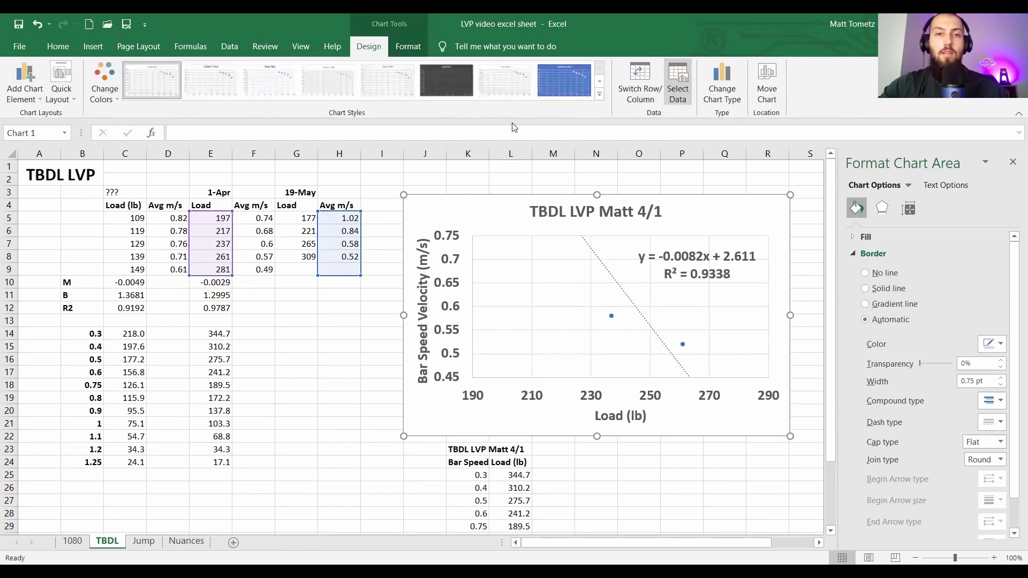
{"action": "left_click", "coordinate": [295, 215]}
{"action": "left_click", "coordinate": [330, 261], "text": "shift"}
{"action": "left_click", "coordinate": [664, 369]}
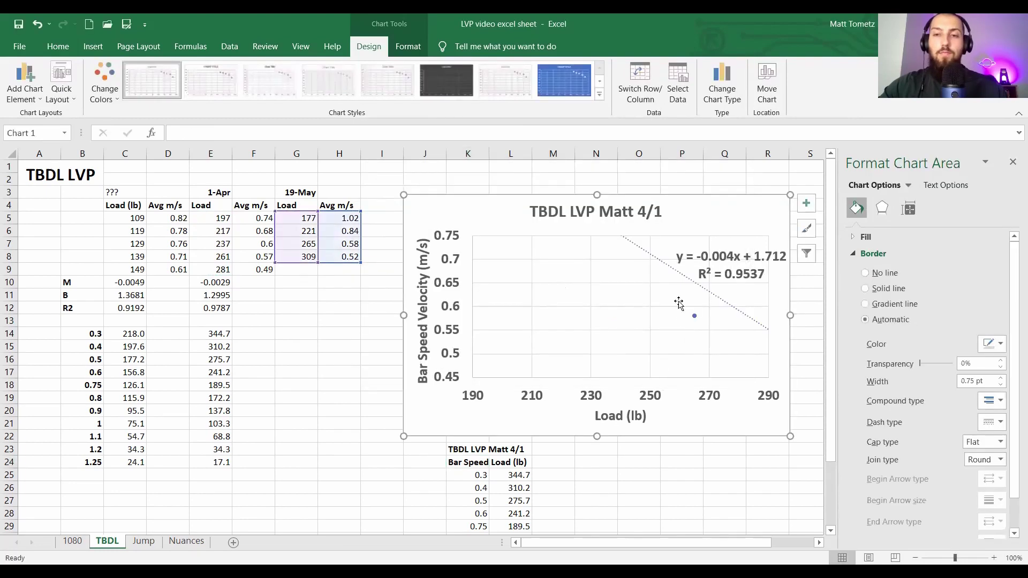
Step: Set the bounds of the chart's horizontal Load axis to a minimum of 170 and a maximum of 310
{"action": "left_click", "coordinate": [699, 399]}
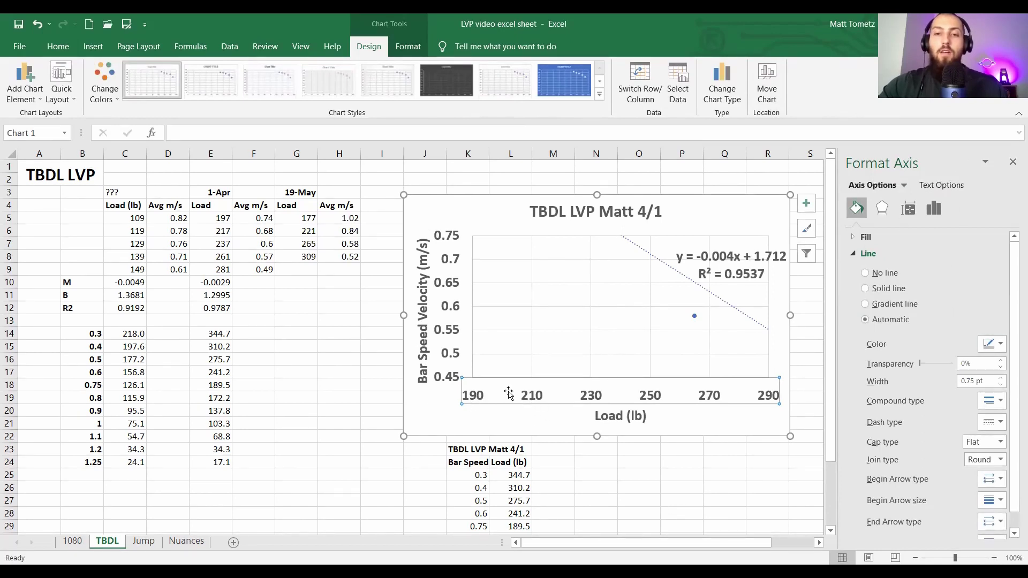
{"action": "left_click", "coordinate": [932, 209]}
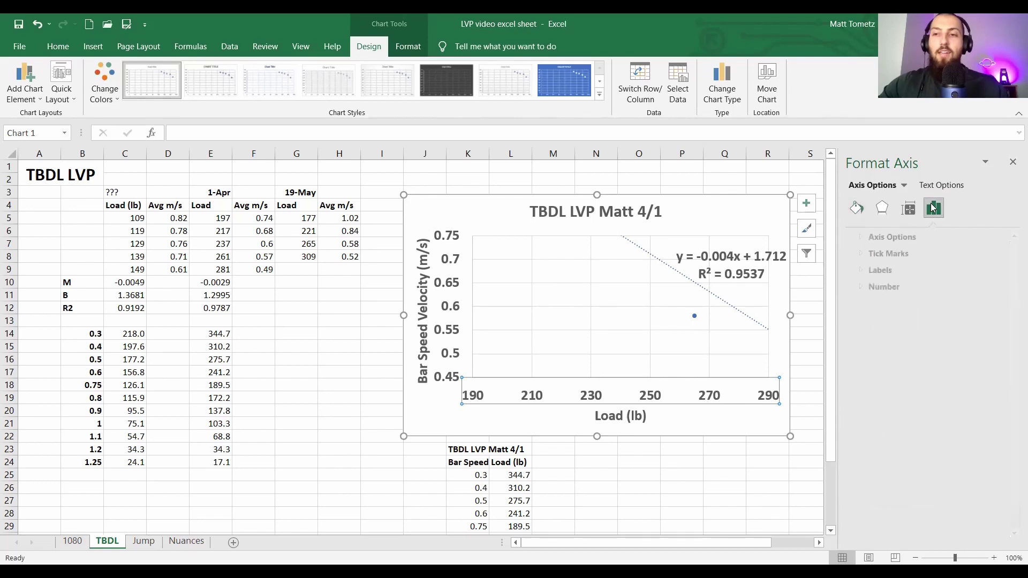
{"action": "left_click", "coordinate": [910, 236]}
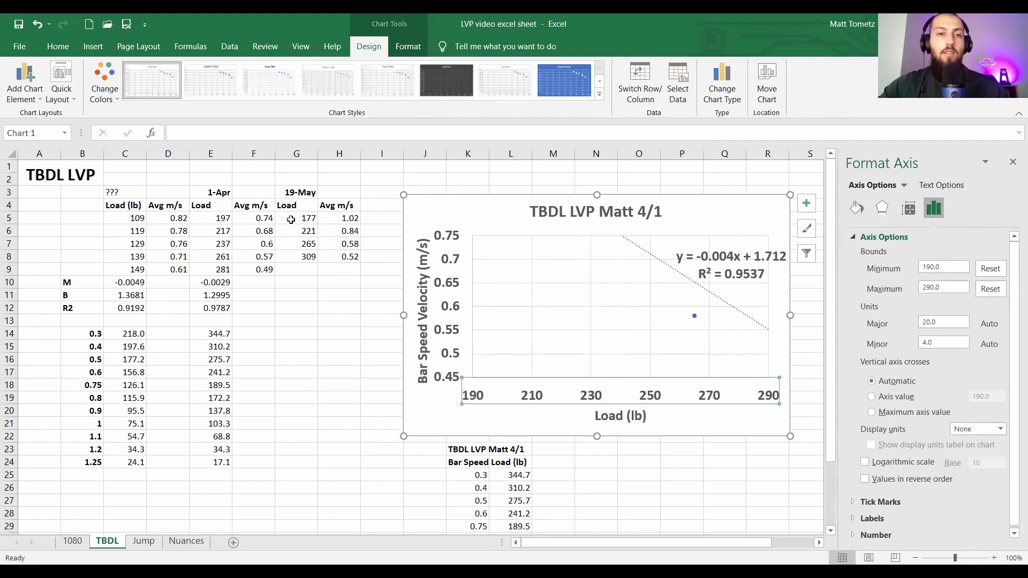
{"action": "left_click", "coordinate": [954, 267]}
{"action": "key", "text": "BackSpace"}
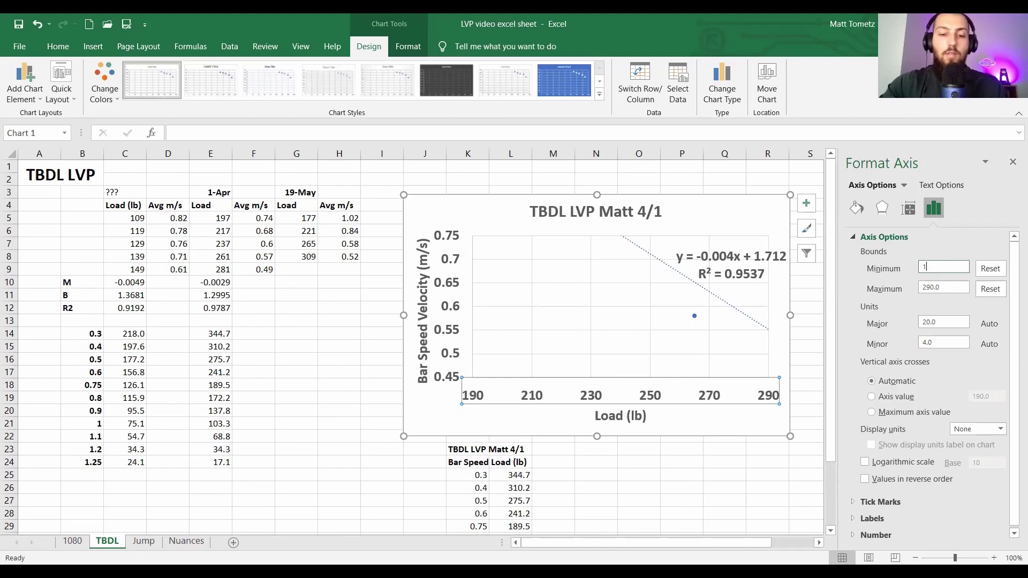
{"action": "type", "text": "70"}
{"action": "key", "text": "Return"}
{"action": "left_click", "coordinate": [935, 292]}
{"action": "key", "text": "BackSpace"}
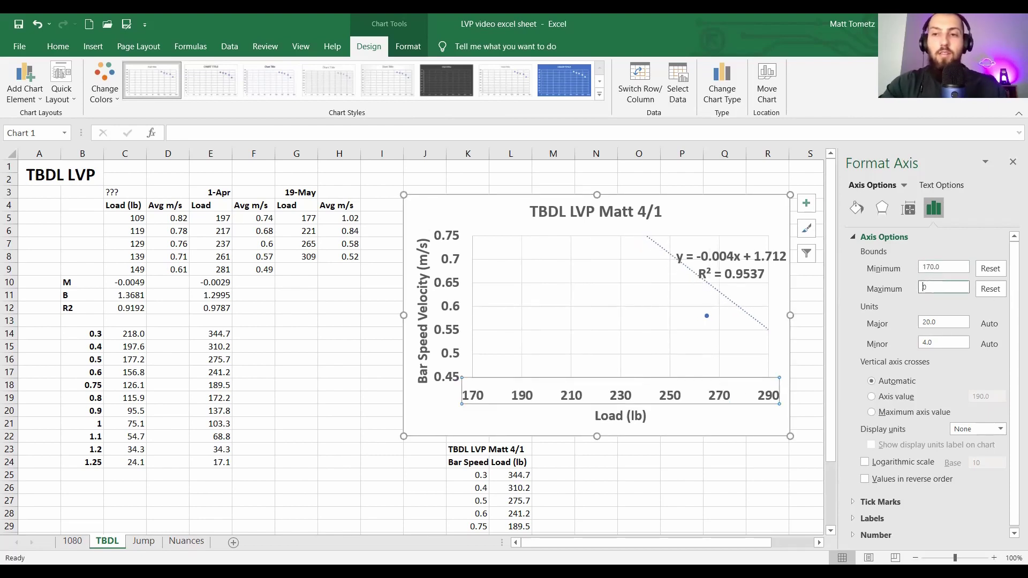
{"action": "type", "text": "310"}
{"action": "key", "text": "Return"}
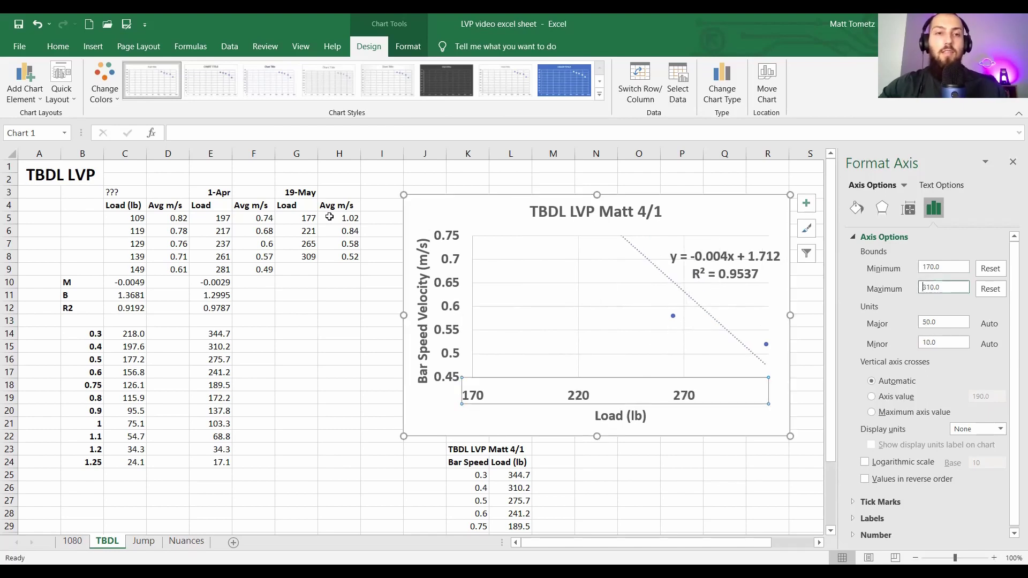
Step: Set the bounds of the chart's vertical Bar Speed Velocity axis to a maximum of 1.05 and a minimum of 0.5
{"action": "left_click", "coordinate": [447, 257]}
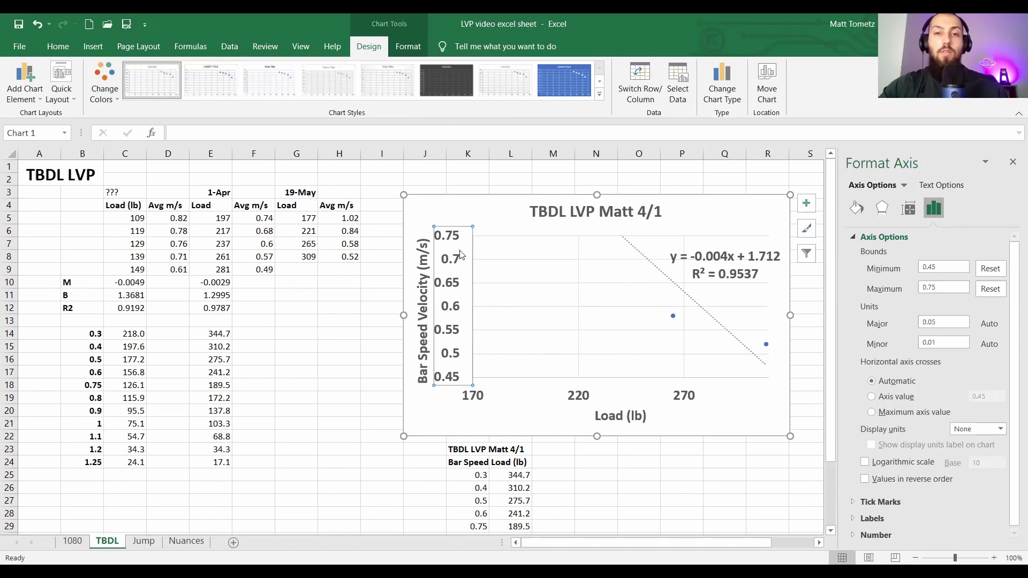
{"action": "left_click", "coordinate": [947, 264]}
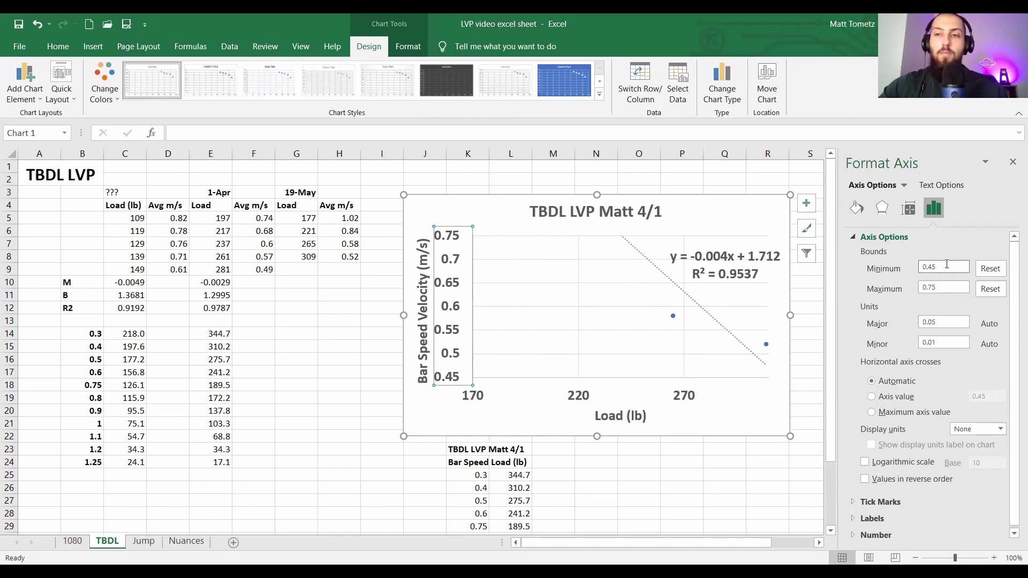
{"action": "left_click", "coordinate": [945, 287]}
{"action": "key", "text": "BackSpace"}
{"action": "key", "text": "BackSpace"}
{"action": "key", "text": "BackSpace"}
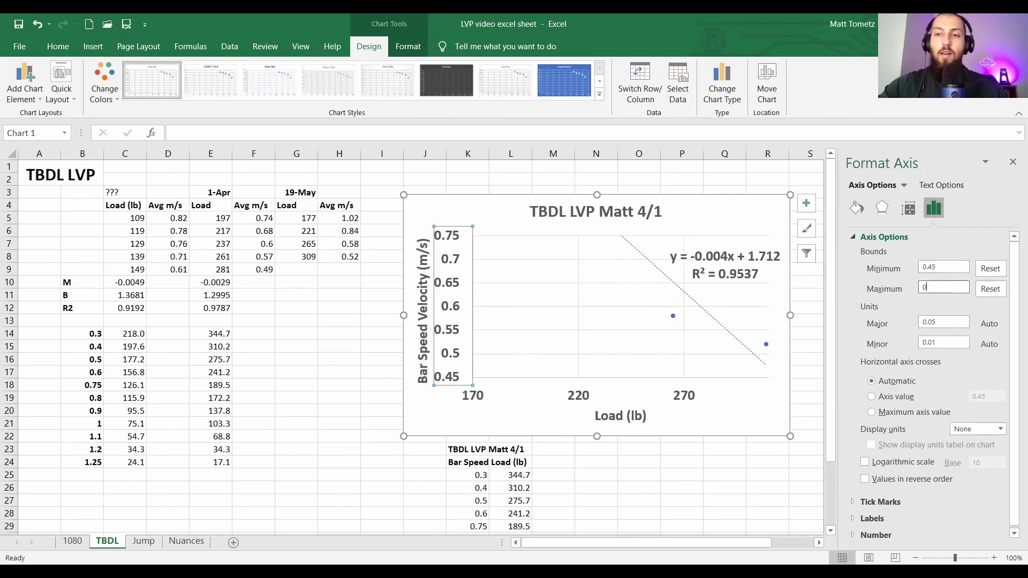
{"action": "type", "text": "1.05"}
{"action": "key", "text": "Return"}
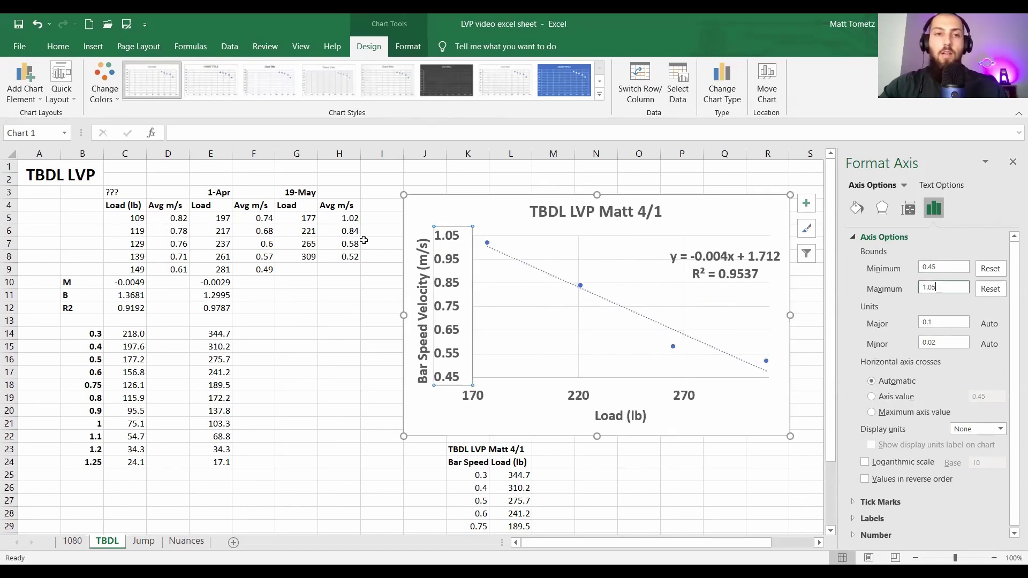
{"action": "left_click", "coordinate": [955, 269]}
{"action": "key", "text": "BackSpace"}
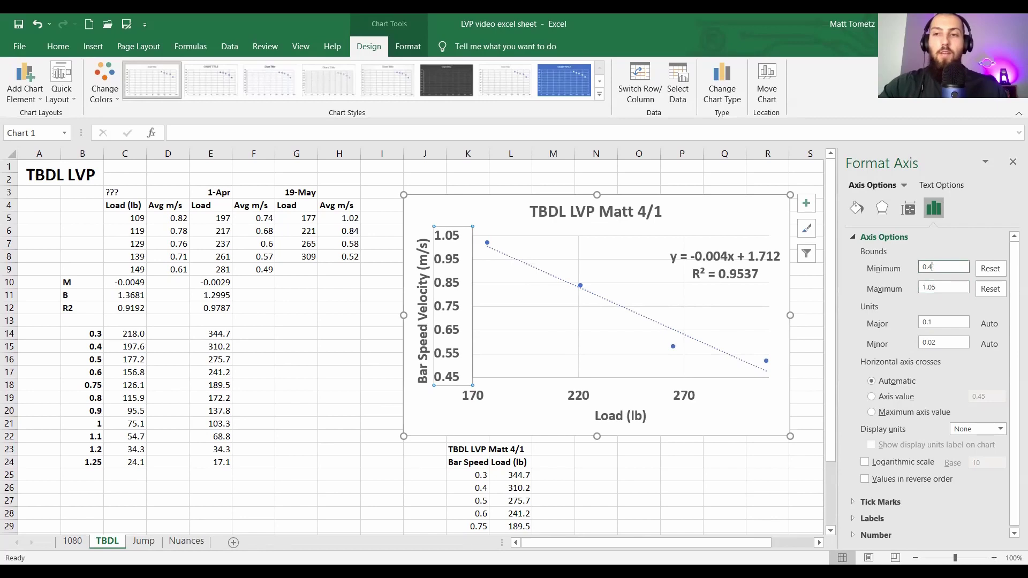
{"action": "key", "text": "Return"}
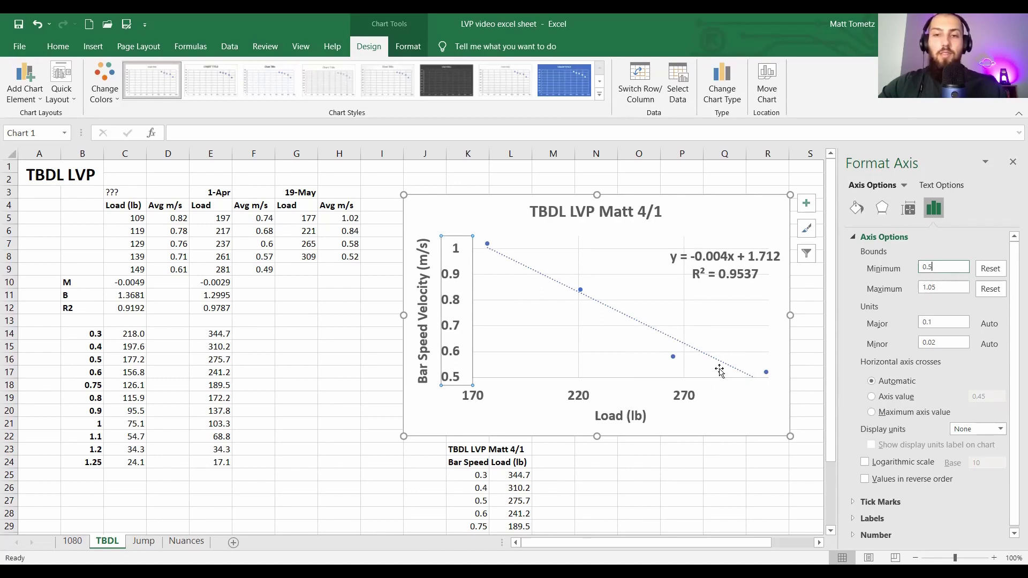
Step: Enter the 19-May slope of -0.004 from the trendline equation in G10
{"action": "left_click", "coordinate": [742, 276]}
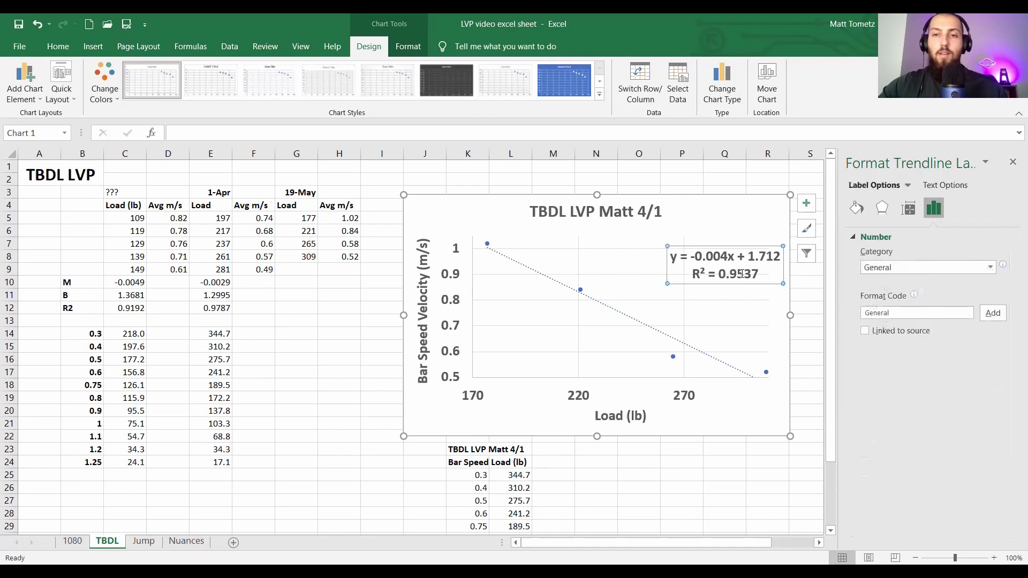
{"action": "left_click", "coordinate": [304, 284]}
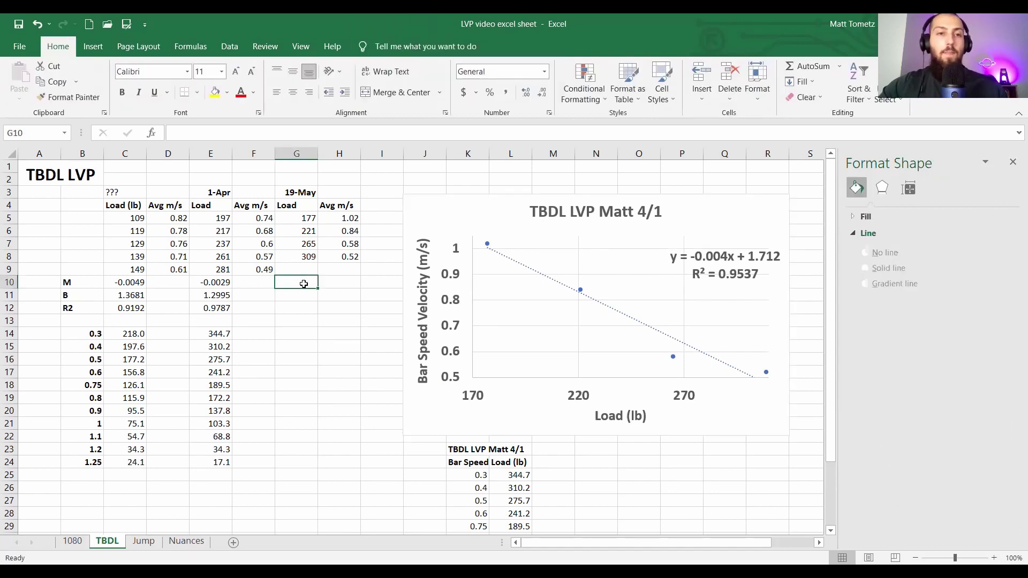
{"action": "type", "text": "-"}
{"action": "type", "text": "004"}
{"action": "key", "text": "BackSpace"}
{"action": "key", "text": "BackSpace"}
{"action": "type", "text": ".004"}
{"action": "key", "text": "Return"}
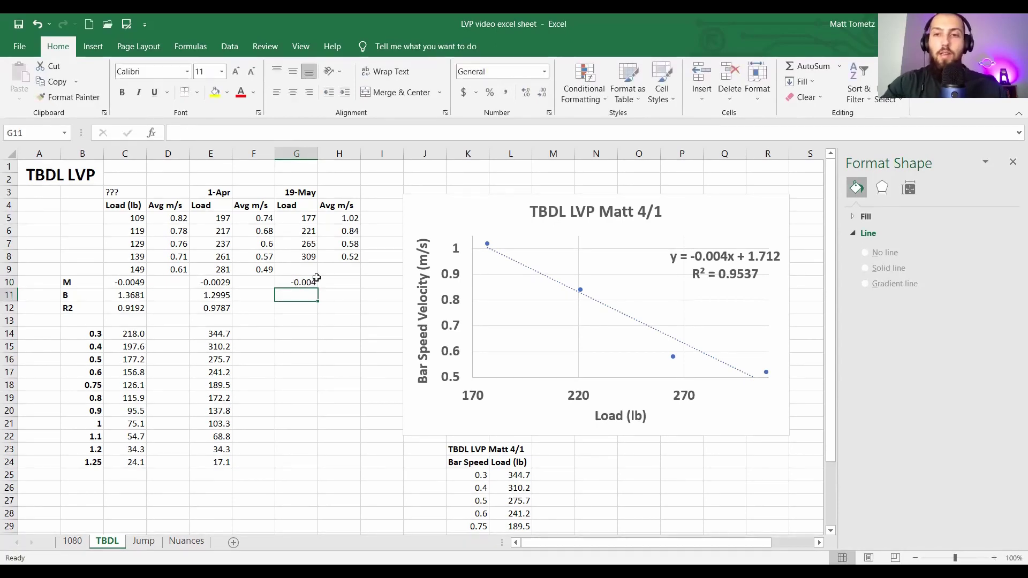
Step: Move the trendline equation clear of the chart's edge and enter the 19-May intercept 1.712 in G11 and R2 value 0.9537 in G12
{"action": "left_click", "coordinate": [719, 282]}
{"action": "left_click_drag", "start_coordinate": [717, 283], "coordinate": [688, 297]}
{"action": "left_click", "coordinate": [287, 290]}
{"action": "type", "text": "1.712"}
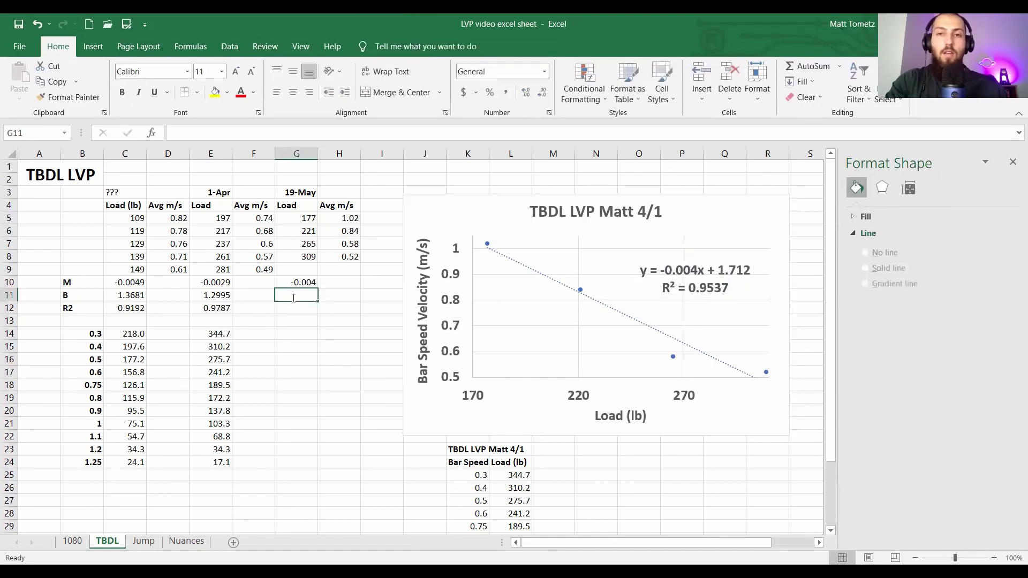
{"action": "key", "text": "Return"}
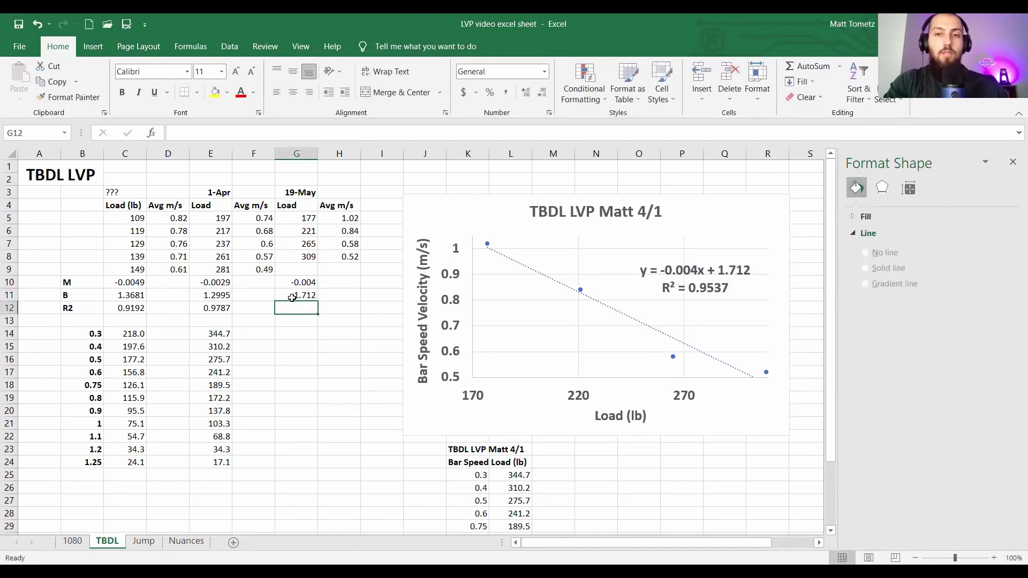
{"action": "type", "text": "."}
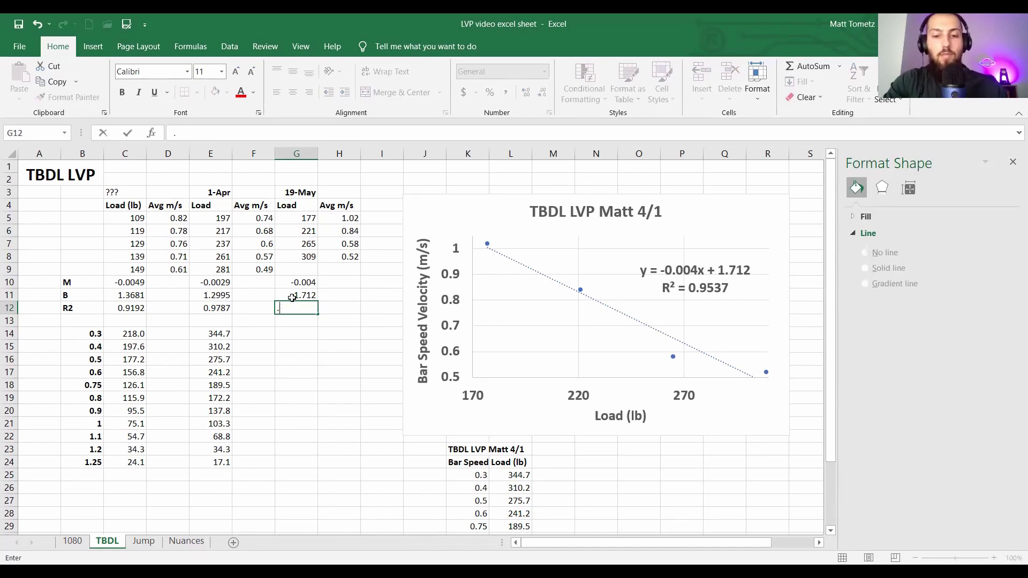
{"action": "type", "text": "0537"}
{"action": "key", "text": "Return"}
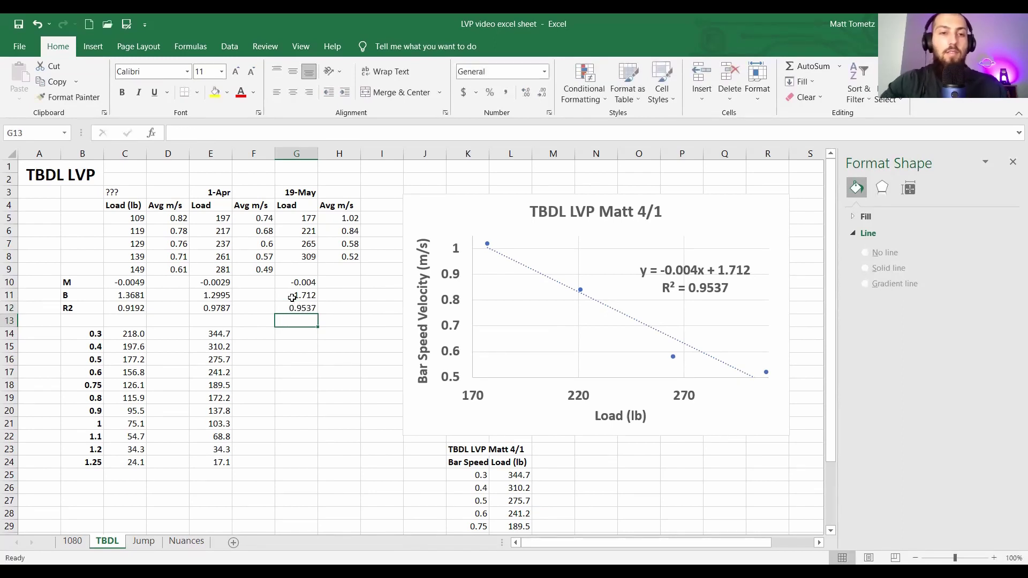
Step: Copy the predicted-load formula from E14 to G14, fill it down through G24, and check its references to the 19-May slope and intercept
{"action": "left_click", "coordinate": [207, 340]}
{"action": "key", "text": "ctrl+c"}
{"action": "left_click", "coordinate": [296, 334]}
{"action": "key", "text": "ctrl+v"}
{"action": "double_click", "coordinate": [284, 334]}
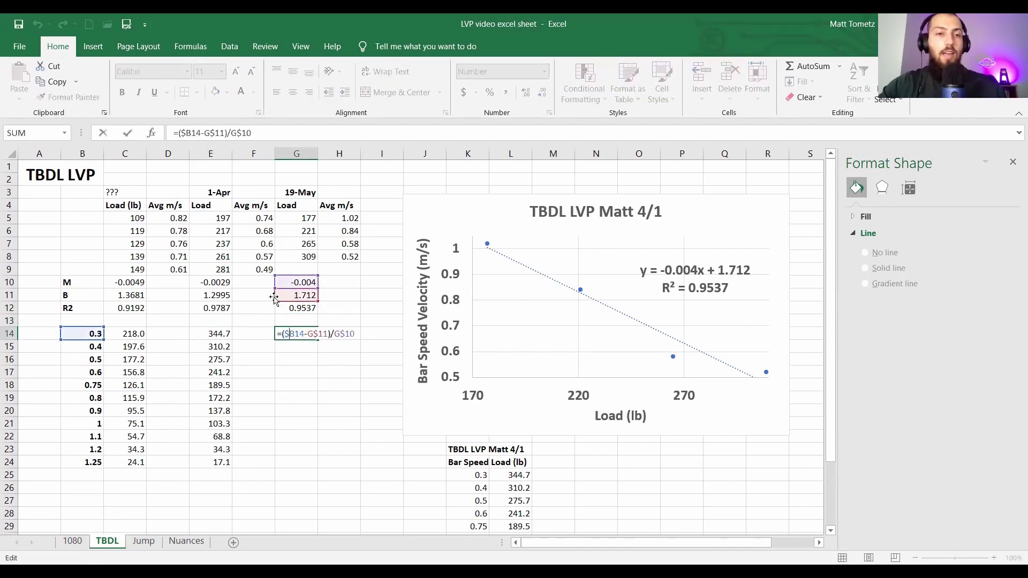
{"action": "key", "text": "Escape"}
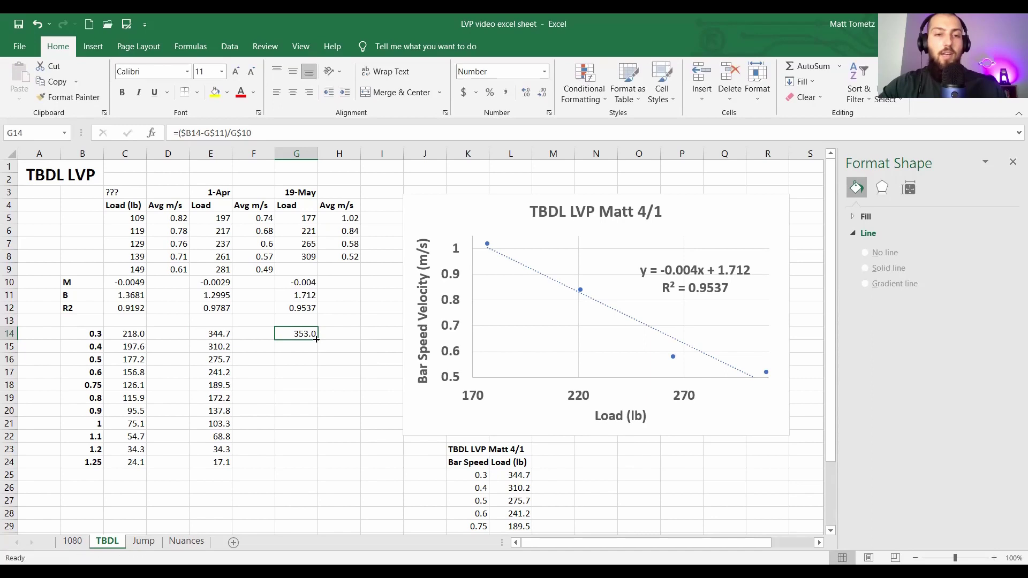
{"action": "left_click_drag", "start_coordinate": [317, 341], "coordinate": [308, 466]}
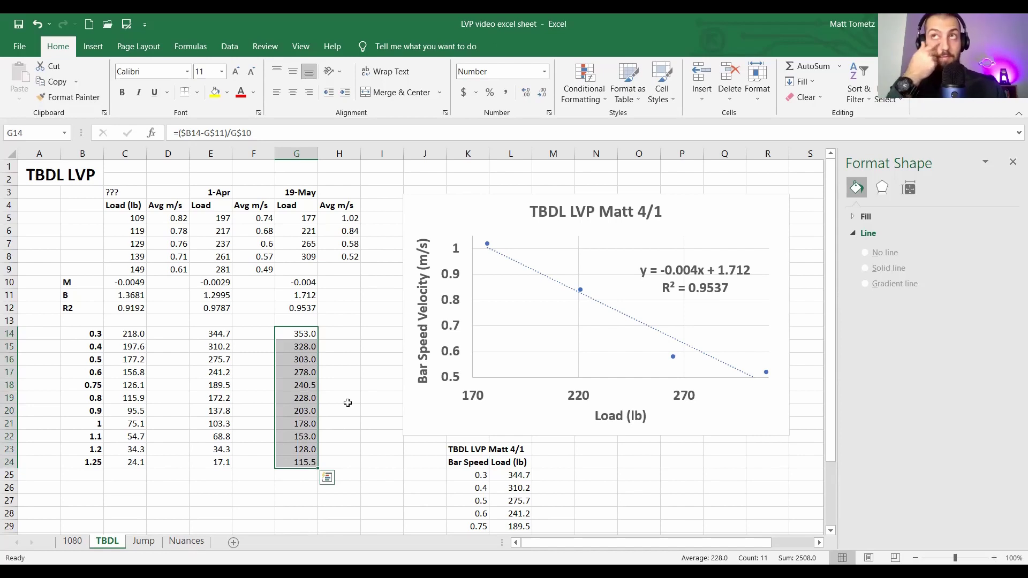
{"action": "double_click", "coordinate": [296, 463]}
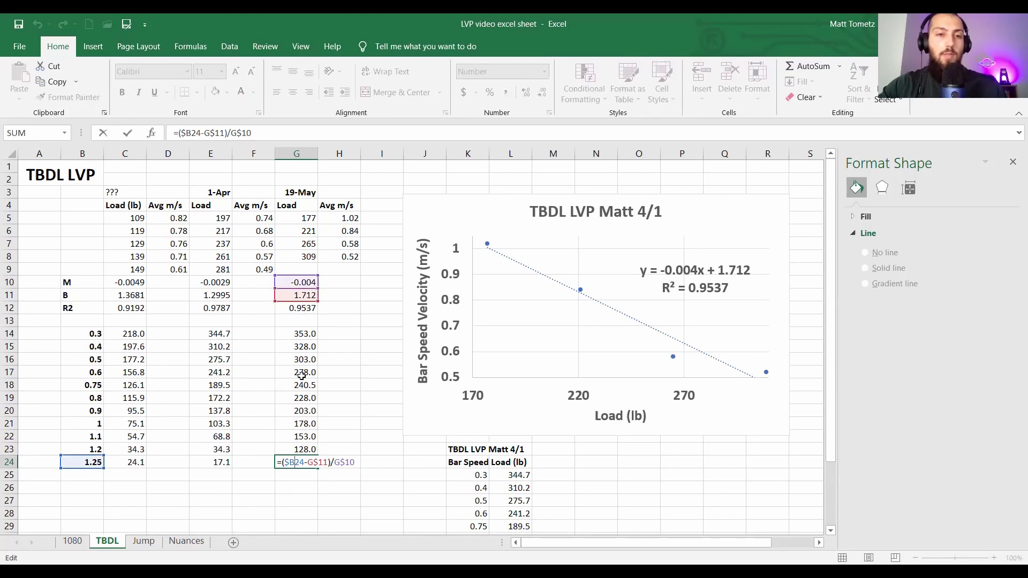
{"action": "key", "text": "Return"}
{"action": "left_click", "coordinate": [339, 307]}
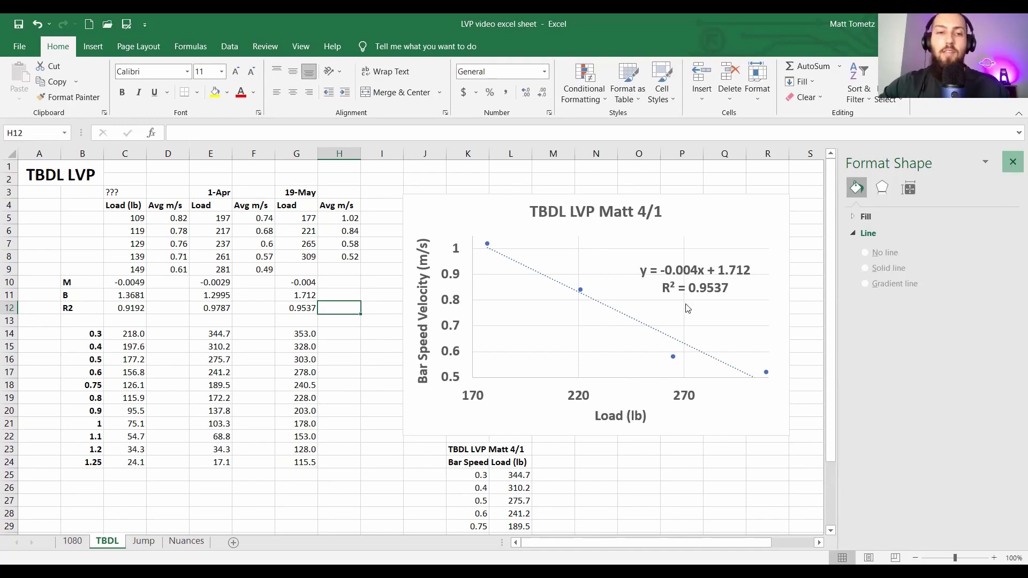
{"action": "left_click", "coordinate": [1013, 161]}
{"action": "left_click", "coordinate": [201, 502]}
Step: On the Jump sheet, insert a scatter chart of the loads and jump heights in C4:D7
{"action": "left_click", "coordinate": [144, 542]}
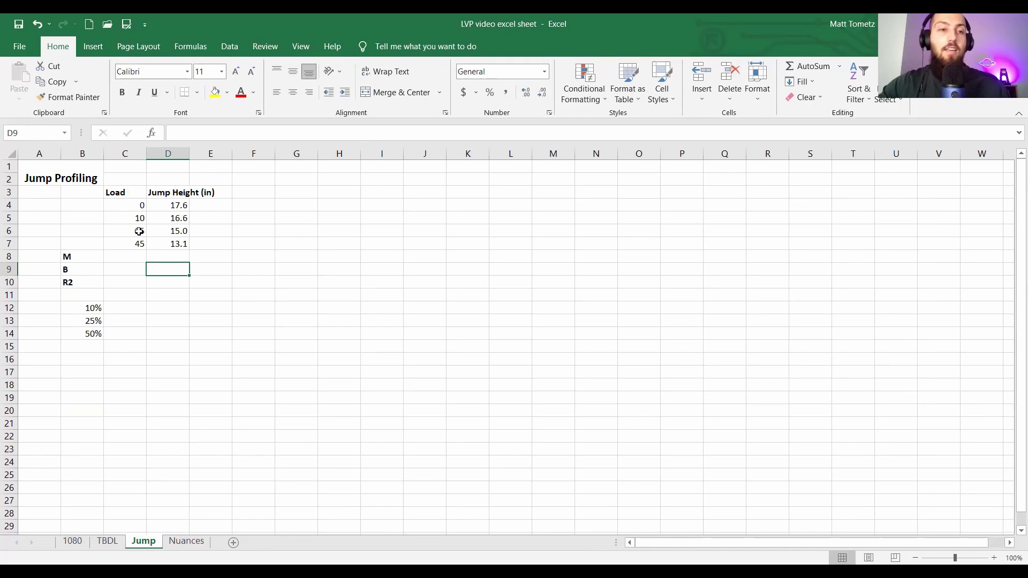
{"action": "left_click_drag", "start_coordinate": [137, 206], "coordinate": [177, 245]}
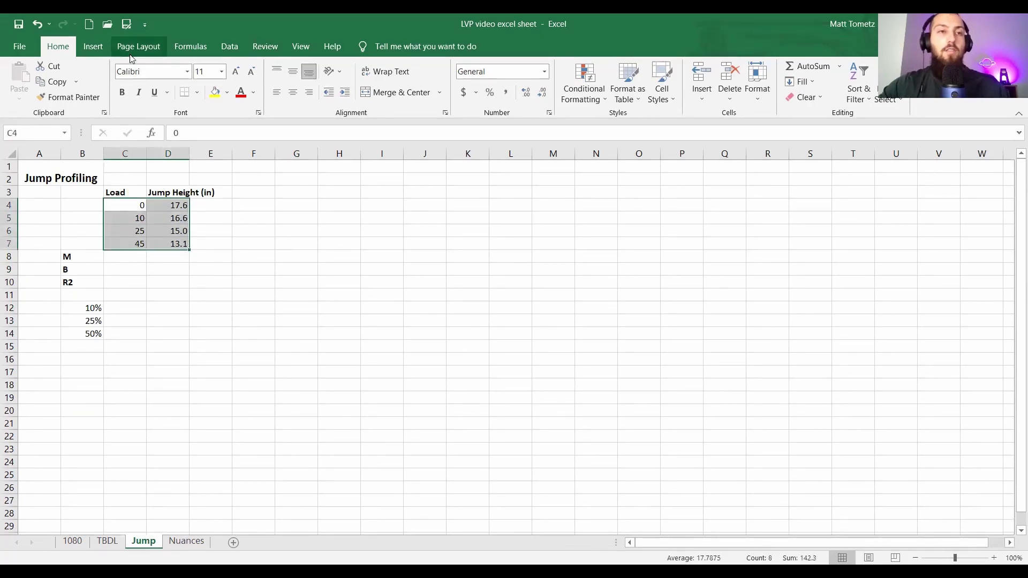
{"action": "left_click", "coordinate": [99, 48]}
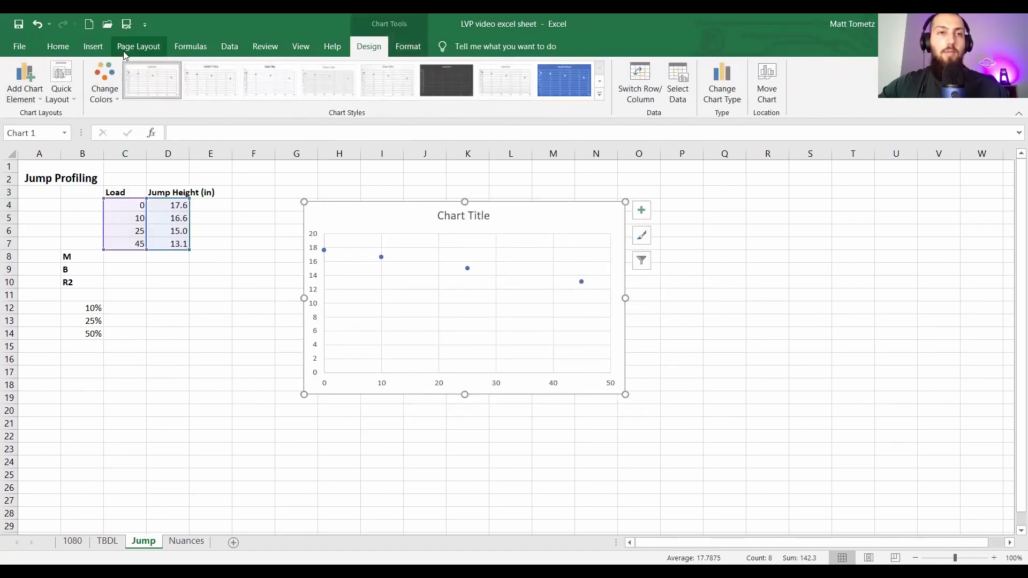
{"action": "left_click", "coordinate": [92, 47]}
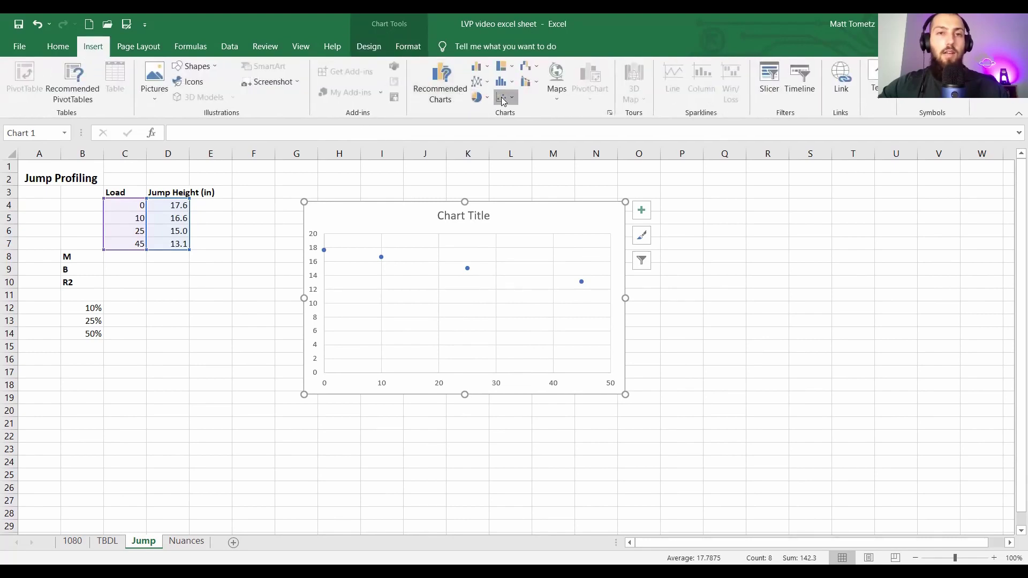
{"action": "left_click", "coordinate": [511, 98]}
{"action": "left_click", "coordinate": [442, 219]}
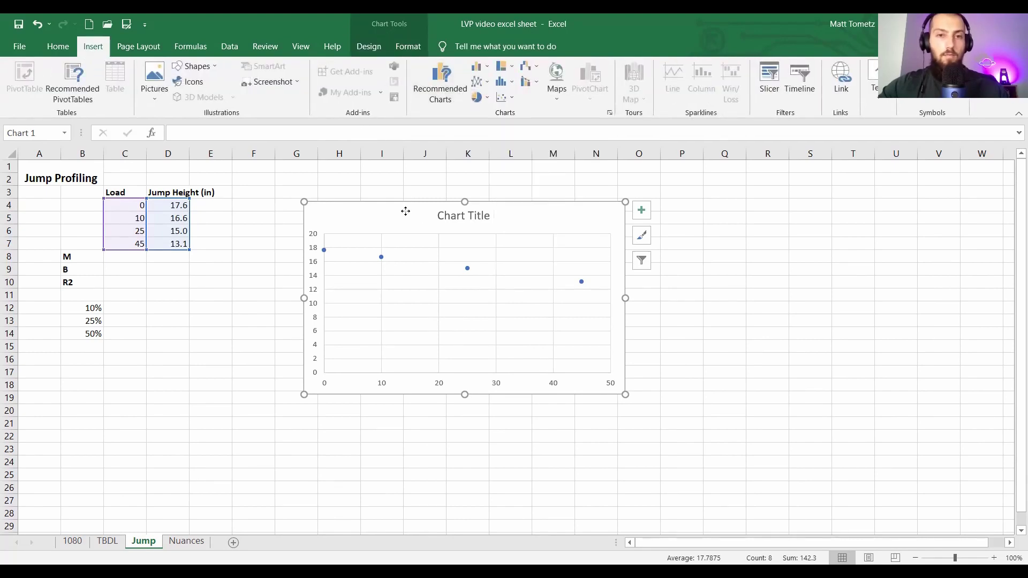
Step: Add a linear trendline to the jump chart and display its equation and R-squared value
{"action": "left_click", "coordinate": [371, 49]}
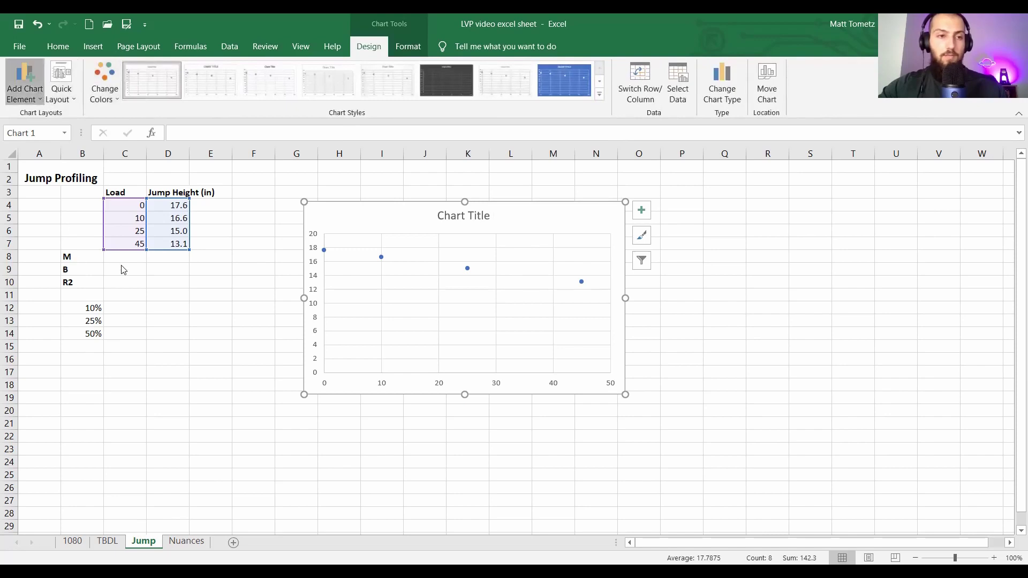
{"action": "left_click", "coordinate": [25, 83]}
{"action": "mouse_move", "coordinate": [44, 259]}
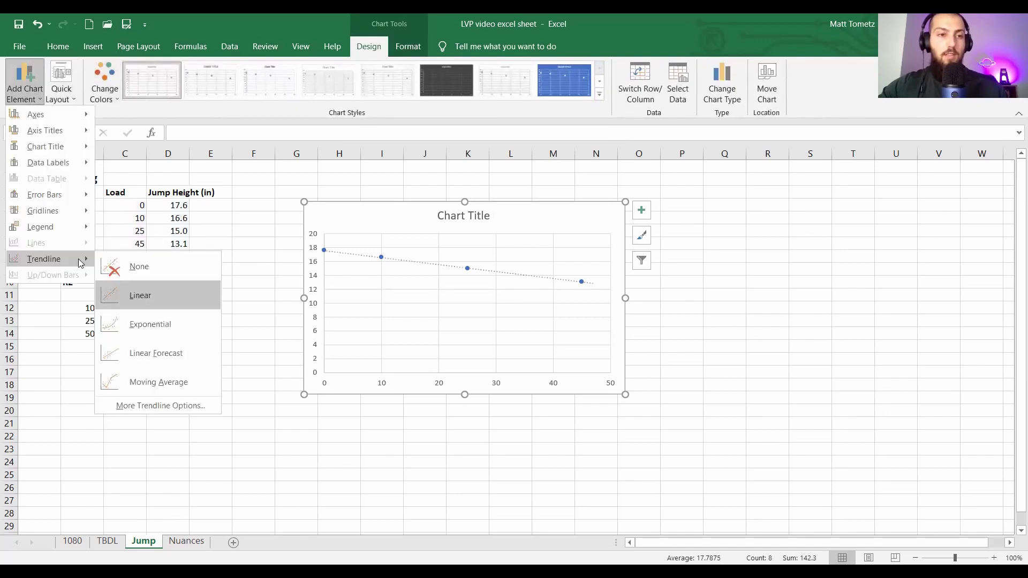
{"action": "scroll", "coordinate": [999, 415], "scroll_direction": "down", "scroll_amount": 2}
{"action": "left_click", "coordinate": [892, 498]}
{"action": "left_click", "coordinate": [893, 515]}
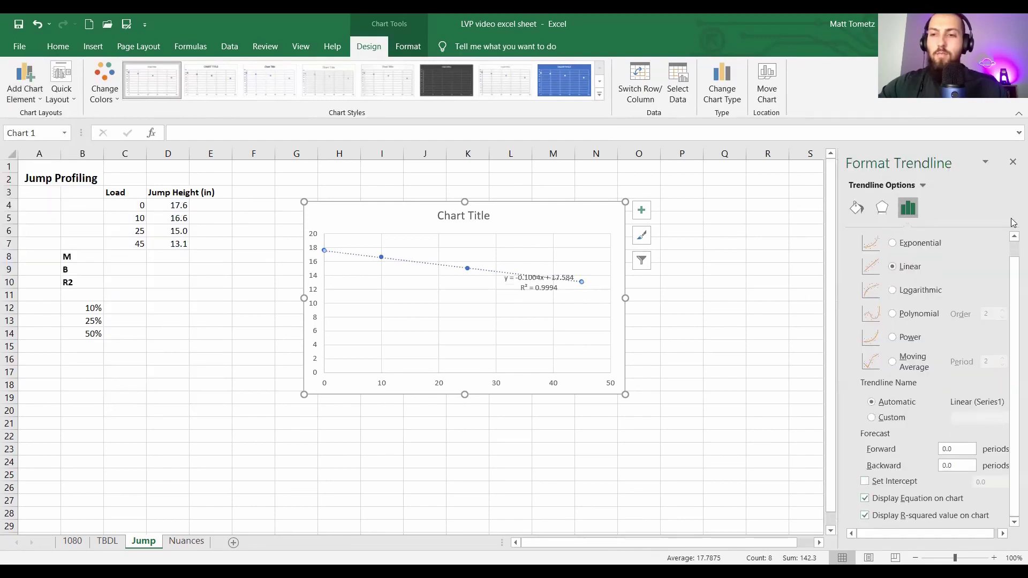
{"action": "left_click", "coordinate": [1013, 162]}
Step: Set the minimum bound of the jump chart's vertical axis to 12
{"action": "left_click", "coordinate": [530, 218]}
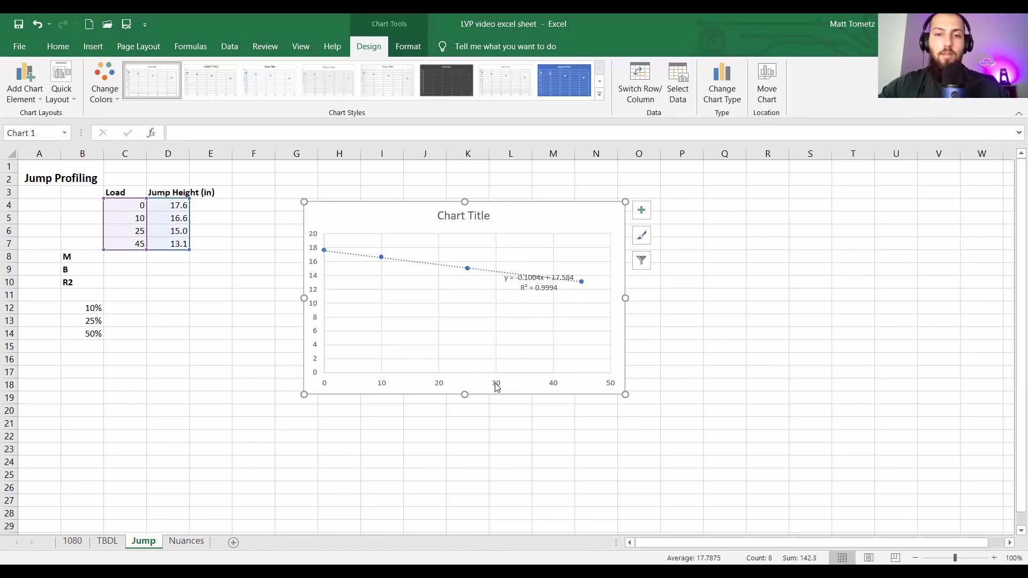
{"action": "double_click", "coordinate": [497, 388]}
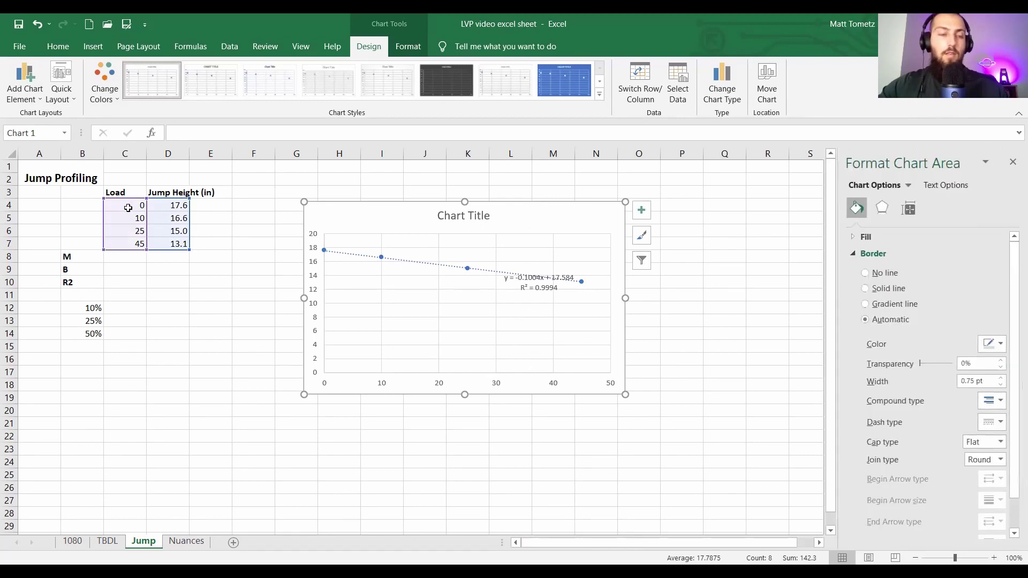
{"action": "left_click", "coordinate": [555, 387]}
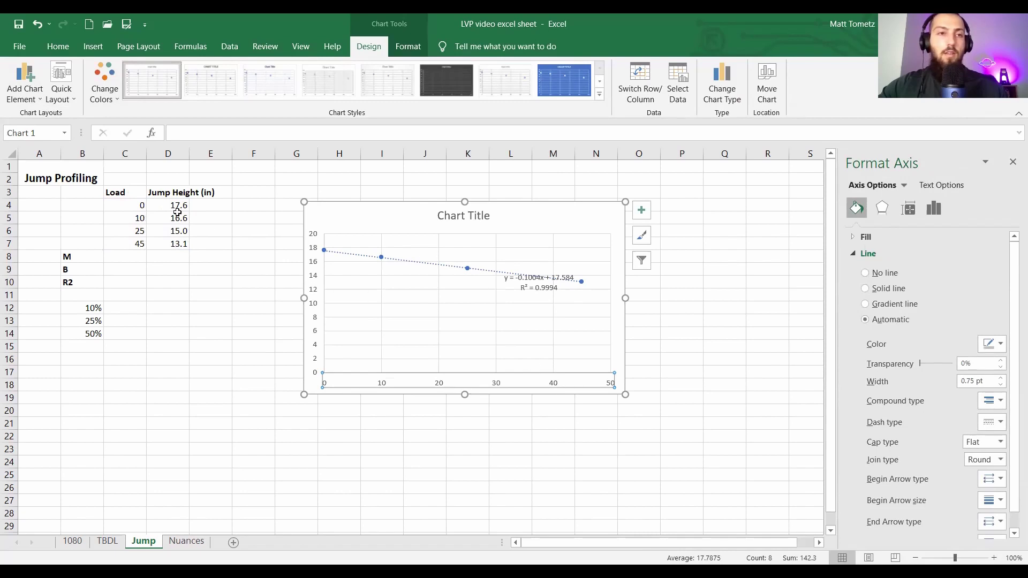
{"action": "left_click", "coordinate": [316, 237]}
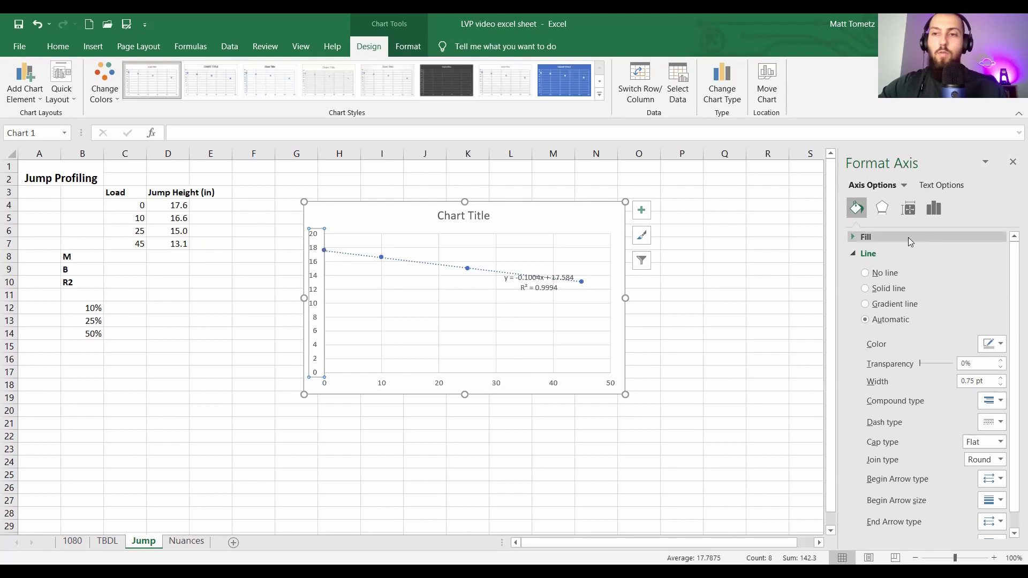
{"action": "left_click", "coordinate": [933, 209]}
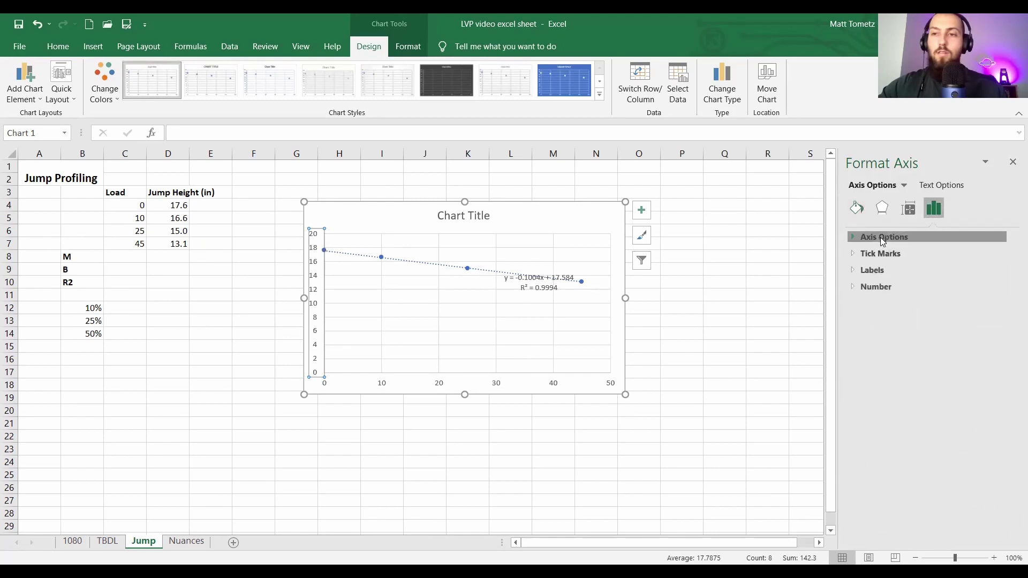
{"action": "left_click", "coordinate": [880, 237]}
{"action": "left_click", "coordinate": [948, 266]}
{"action": "type", "text": "12"}
{"action": "key", "text": "Return"}
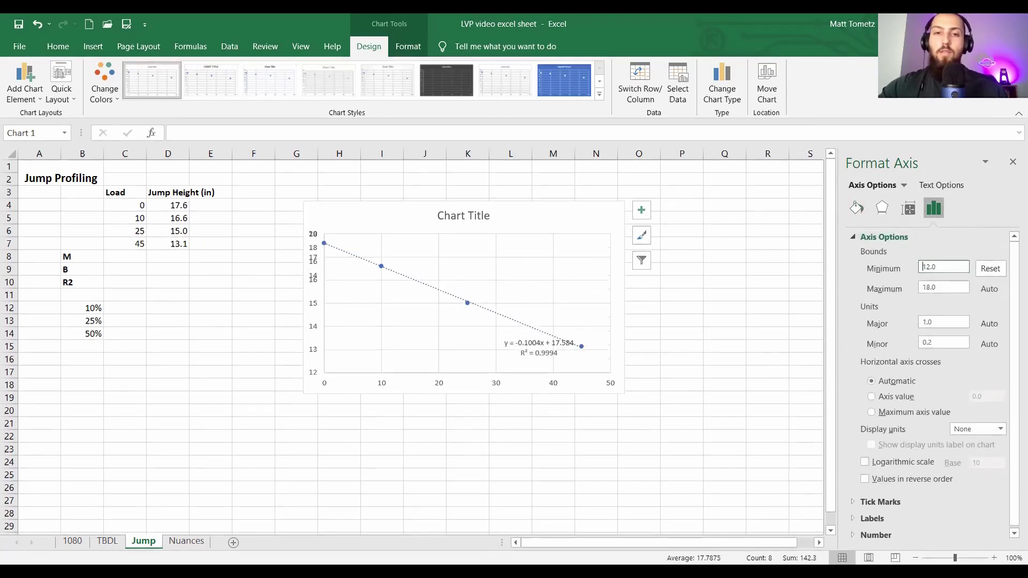
Step: Make the jump chart's text bold at size 16 and place the trendline equation in the plot's empty upper-right area
{"action": "left_click", "coordinate": [561, 347]}
{"action": "left_click_drag", "start_coordinate": [545, 312], "coordinate": [547, 255]}
{"action": "left_click", "coordinate": [544, 229]}
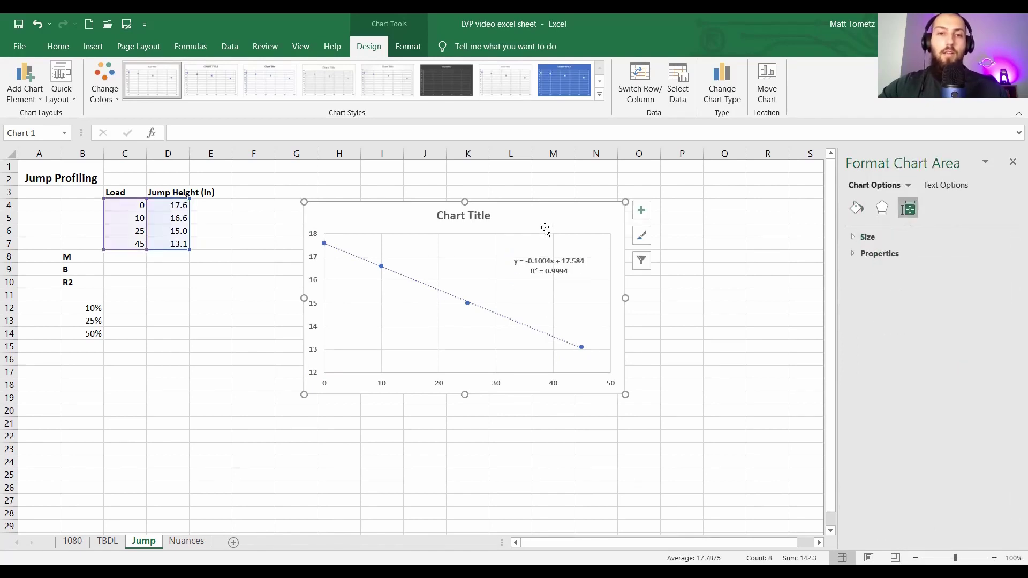
{"action": "left_click", "coordinate": [58, 46]}
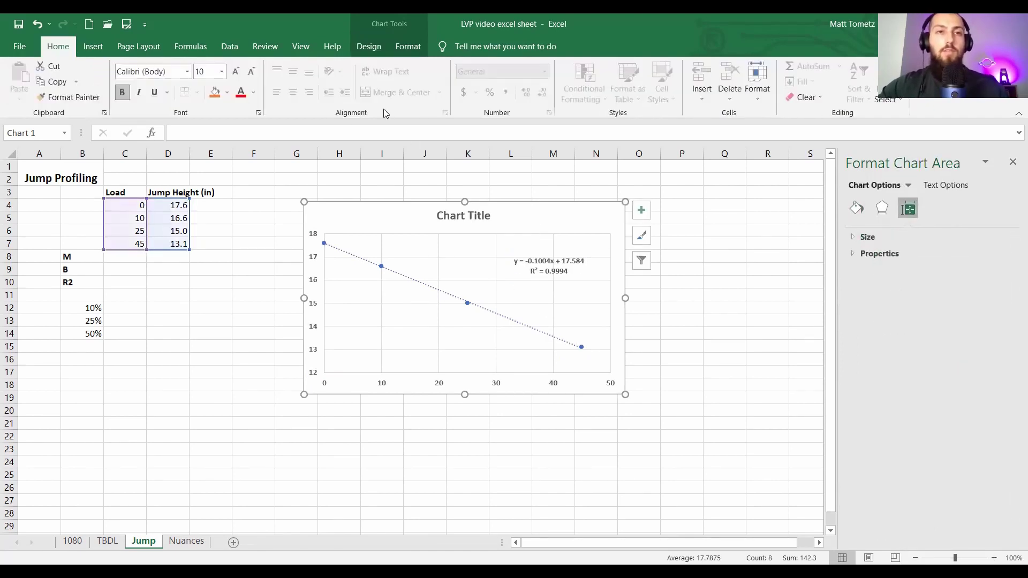
{"action": "left_click", "coordinate": [239, 71]}
{"action": "left_click", "coordinate": [239, 72]}
{"action": "left_click", "coordinate": [239, 71]}
{"action": "left_click", "coordinate": [238, 71]}
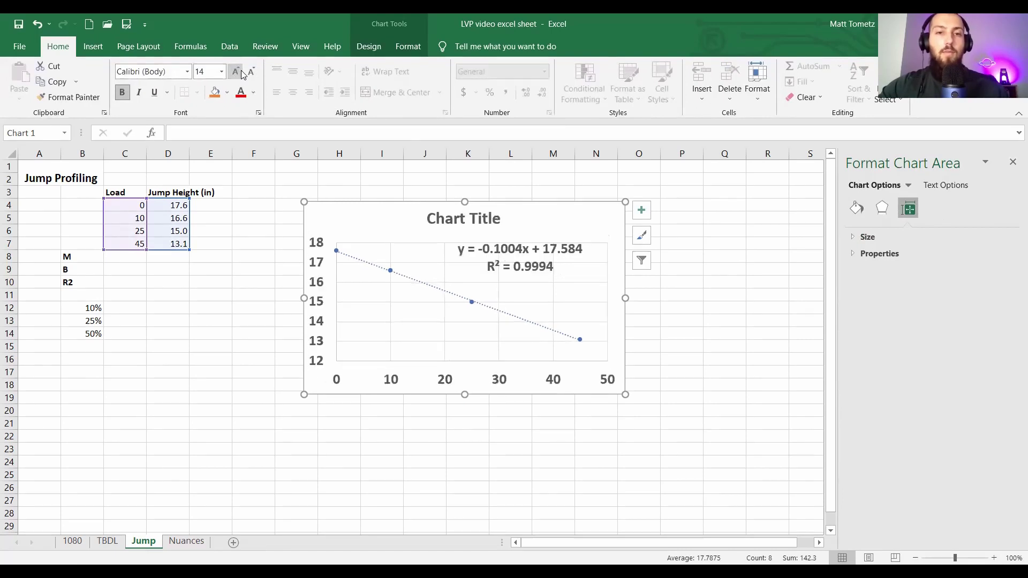
{"action": "left_click", "coordinate": [557, 272]}
{"action": "left_click_drag", "start_coordinate": [560, 276], "coordinate": [576, 282]}
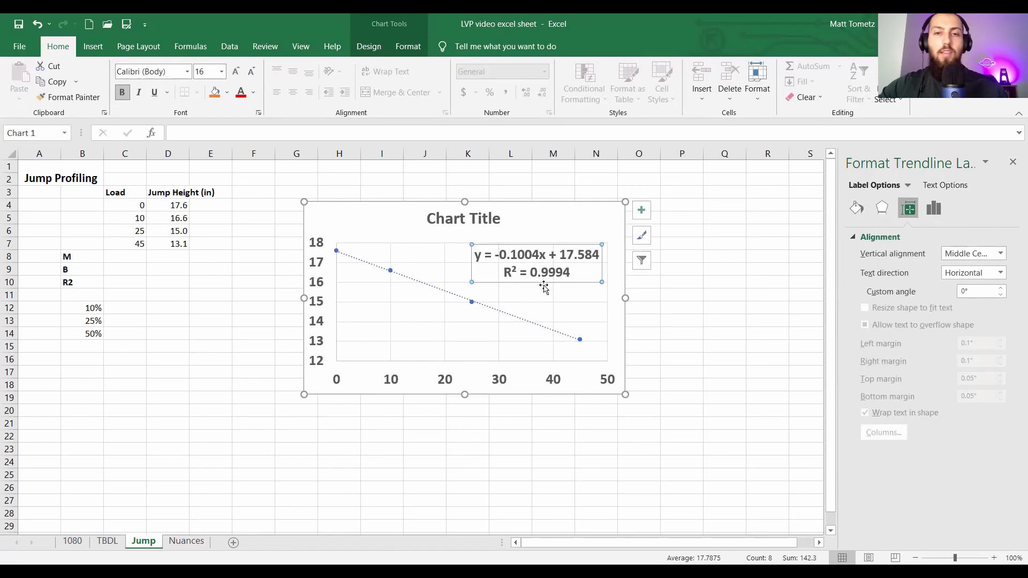
Step: Title the jump chart "Athlete X LJHP ???"
{"action": "triple_click", "coordinate": [496, 217]}
{"action": "key", "text": "BackSpace"}
{"action": "type", "text": "Athlete"}
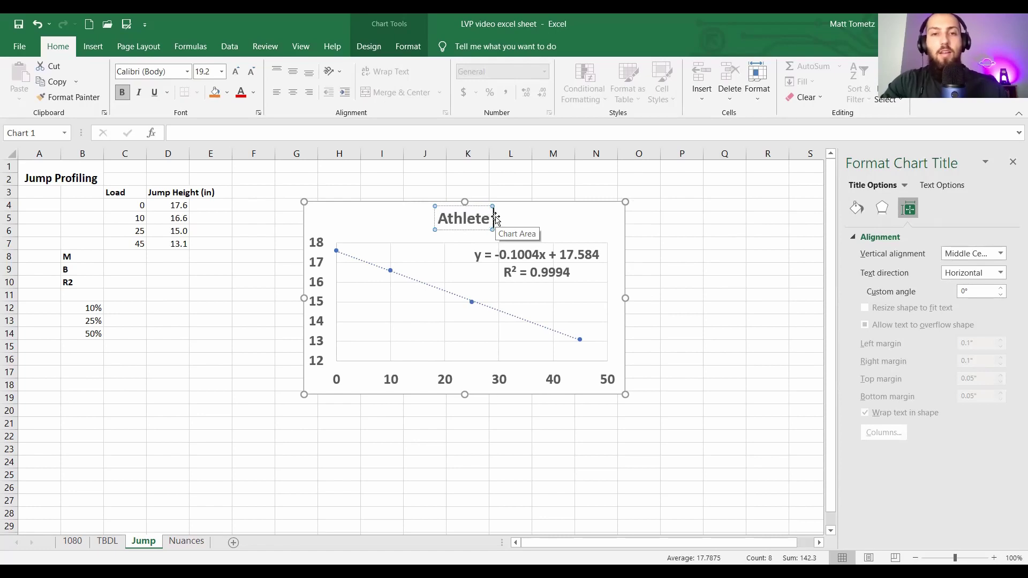
{"action": "type", "text": " X"}
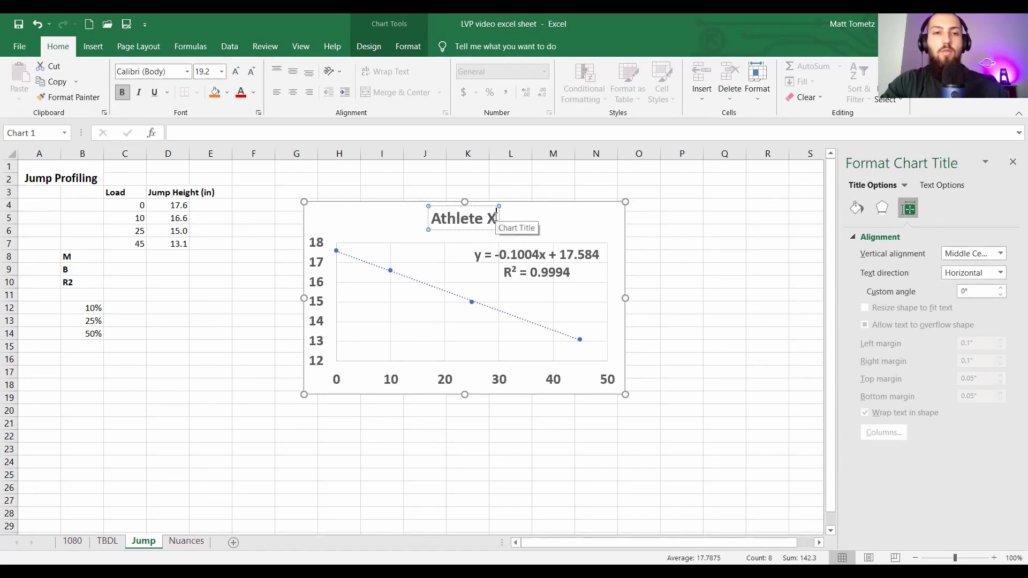
{"action": "type", "text": " LJH"}
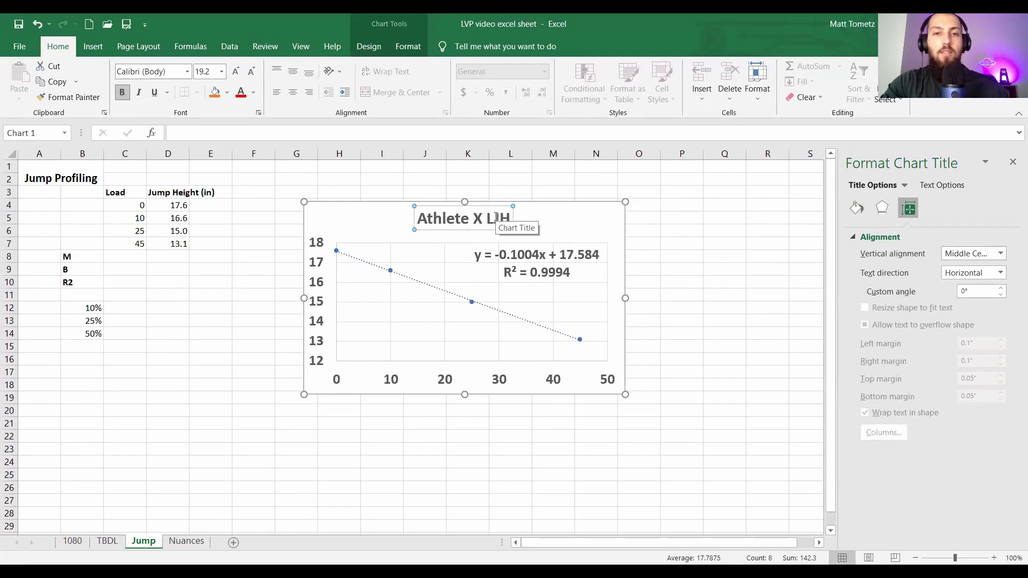
{"action": "type", "text": "P"}
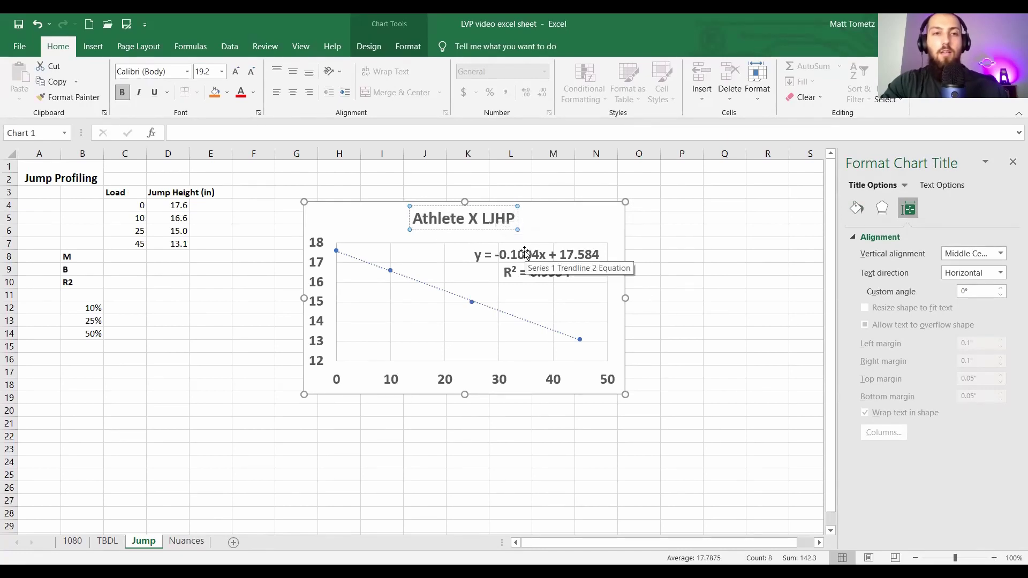
{"action": "type", "text": " ???"}
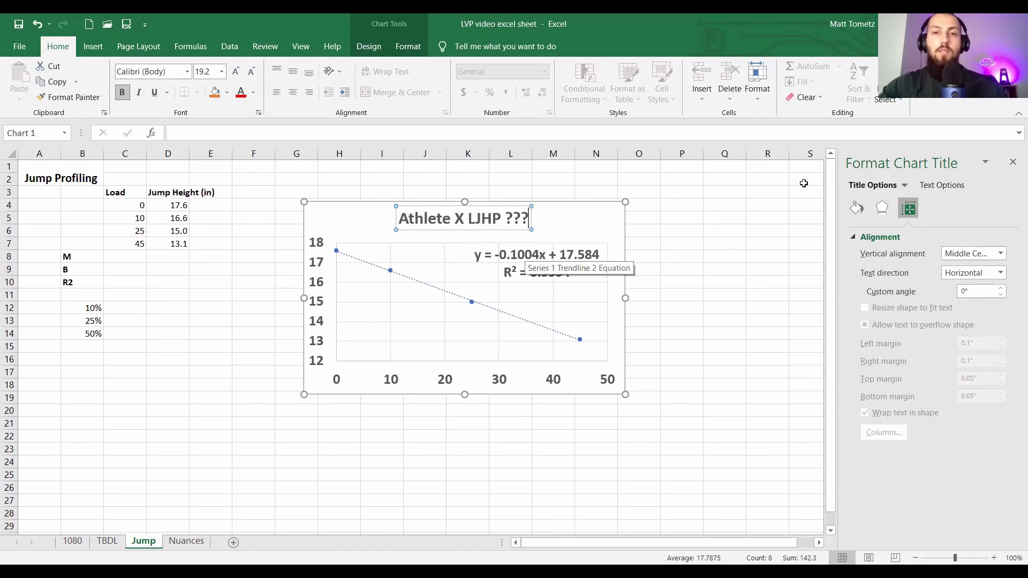
{"action": "left_click", "coordinate": [801, 178]}
{"action": "left_click", "coordinate": [1012, 162]}
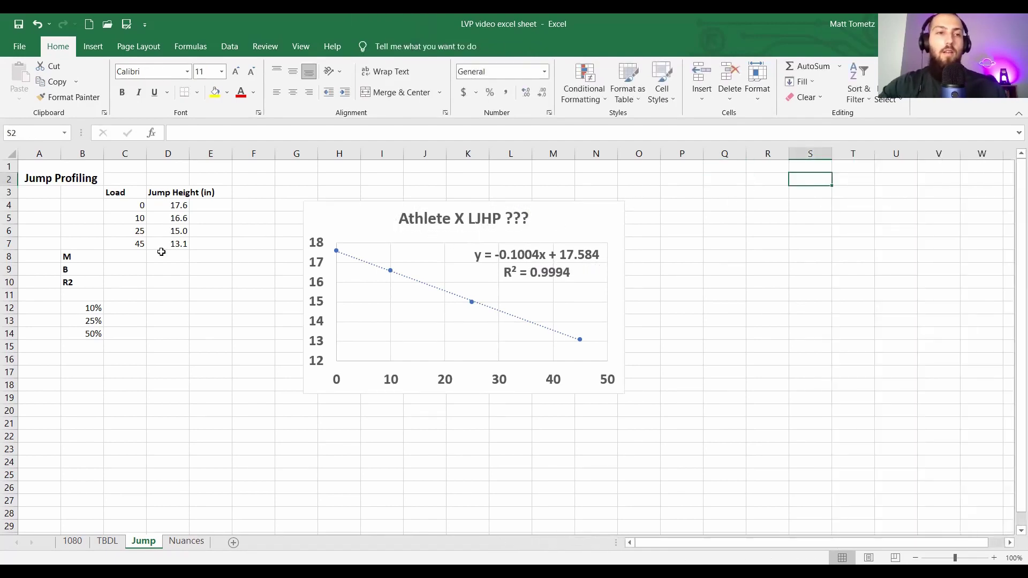
Step: Enter the trendline values in C8:C10: M as -1.004, B as 17.584 and R2 as 0.9994
{"action": "left_click", "coordinate": [116, 257]}
{"action": "type", "text": "-1.00"}
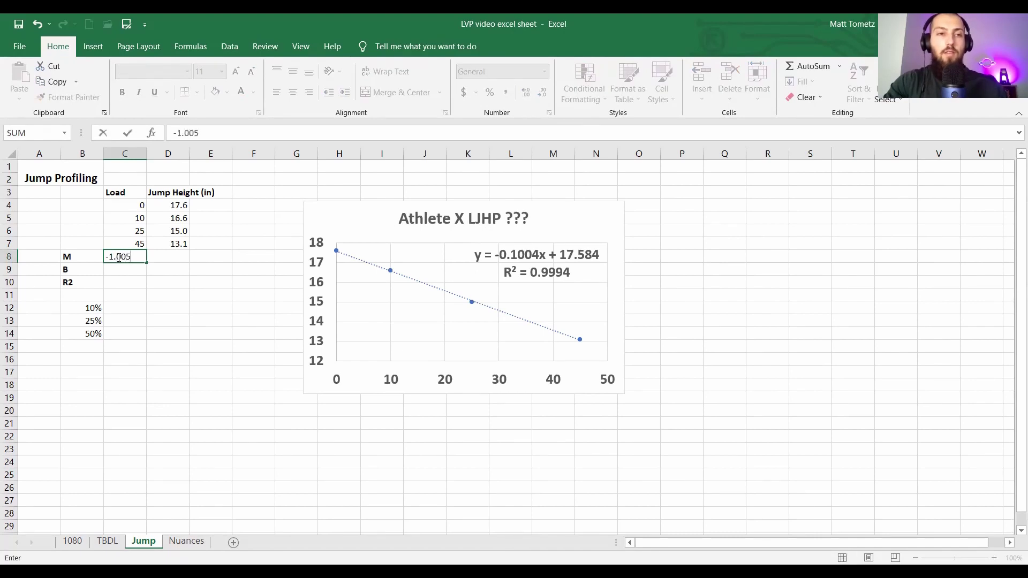
{"action": "type", "text": "4"}
{"action": "key", "text": "Return"}
{"action": "type", "text": "17.585"}
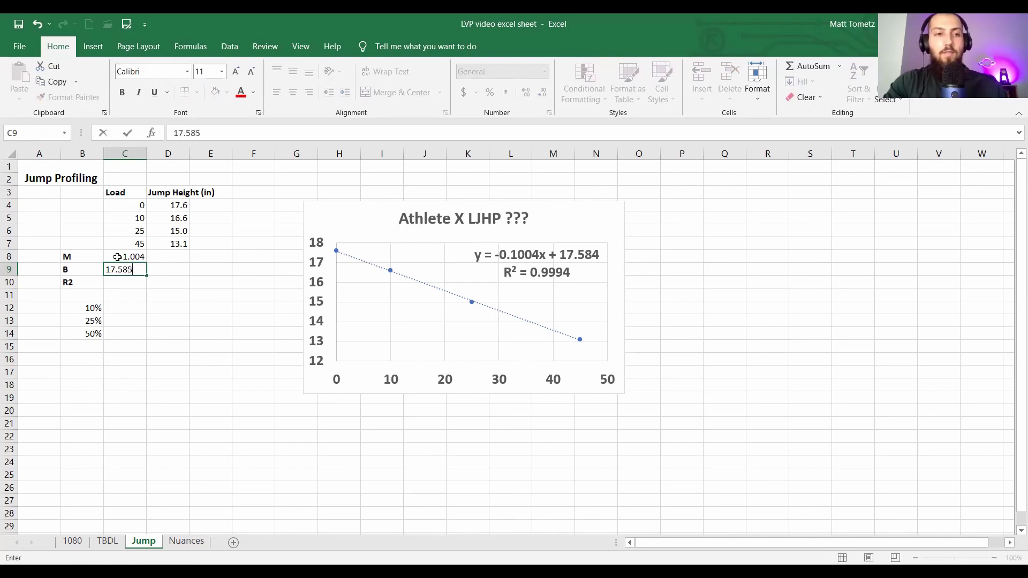
{"action": "key", "text": "Return"}
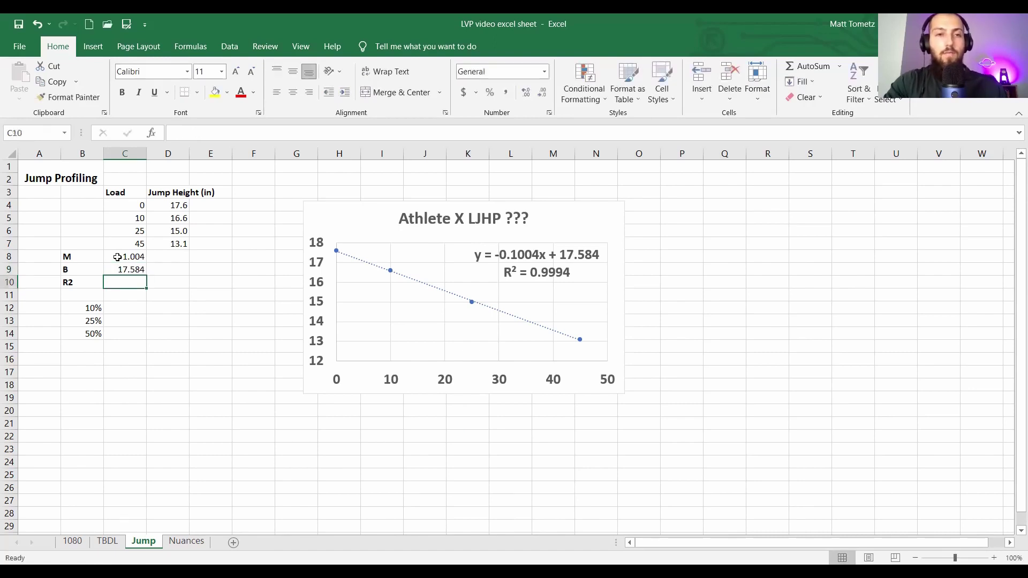
{"action": "type", "text": ".9994"}
{"action": "key", "text": "Return"}
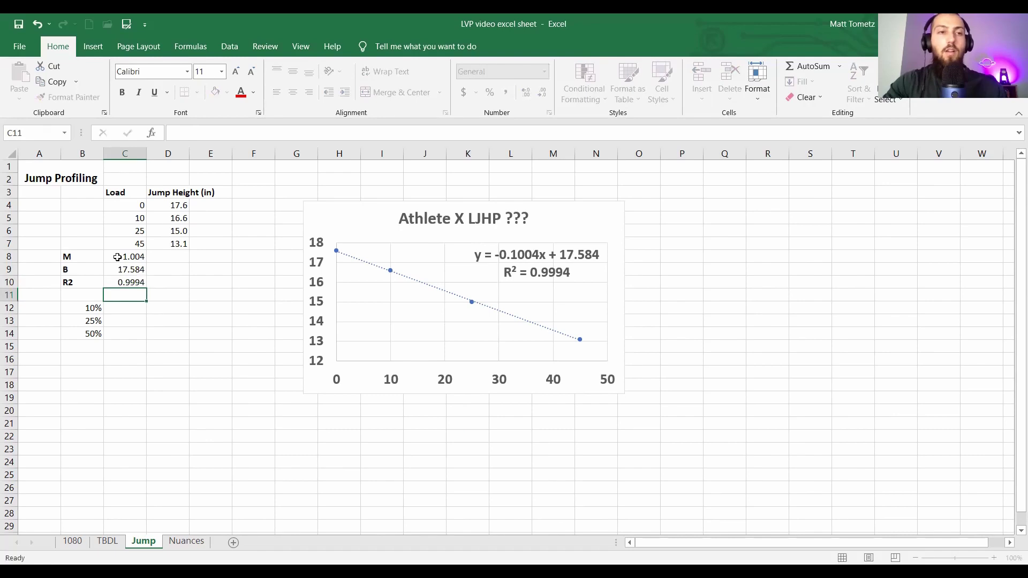
{"action": "left_click", "coordinate": [123, 206]}
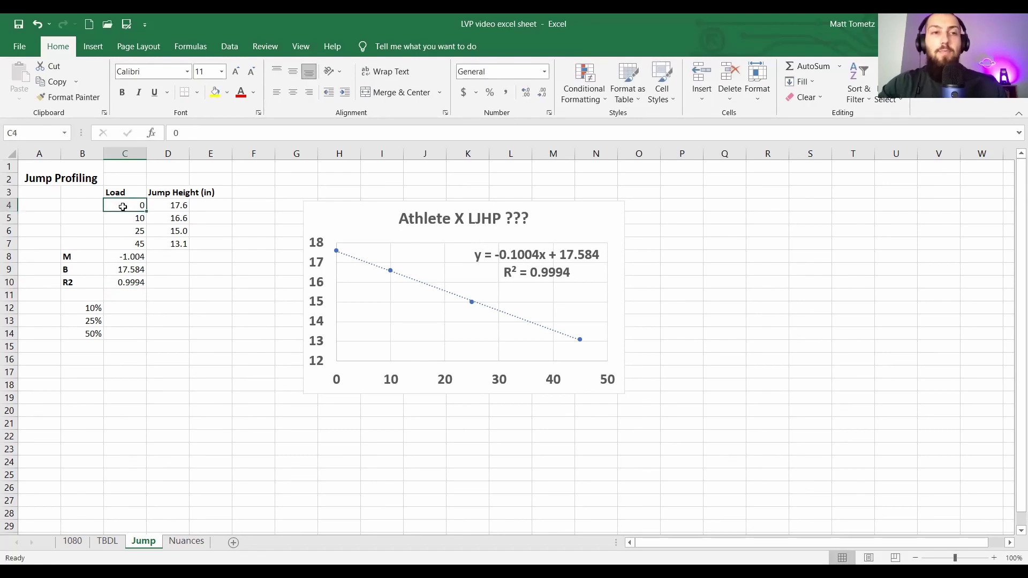
{"action": "left_click", "coordinate": [124, 220]}
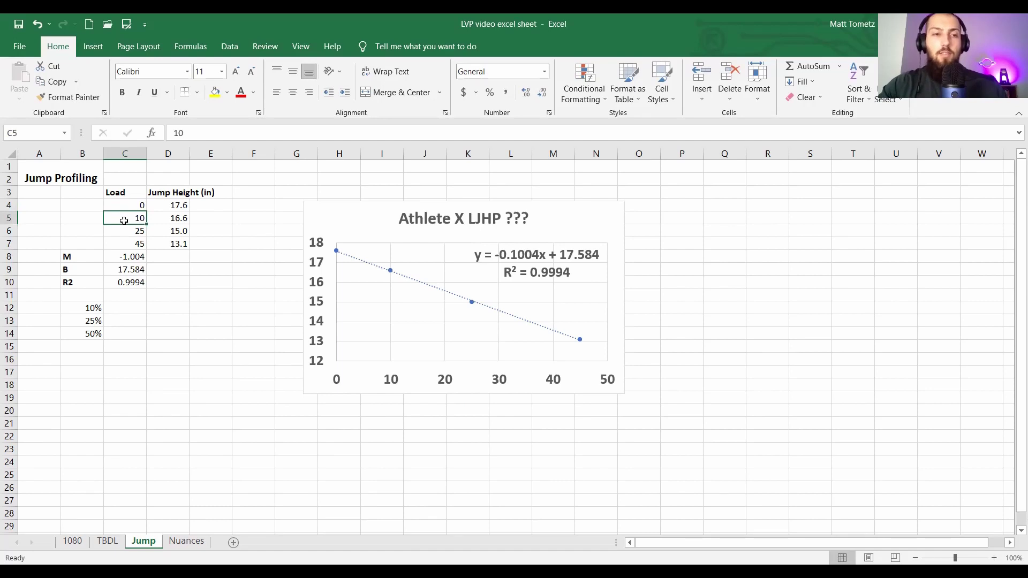
{"action": "left_click", "coordinate": [124, 231]}
{"action": "left_click", "coordinate": [119, 246]}
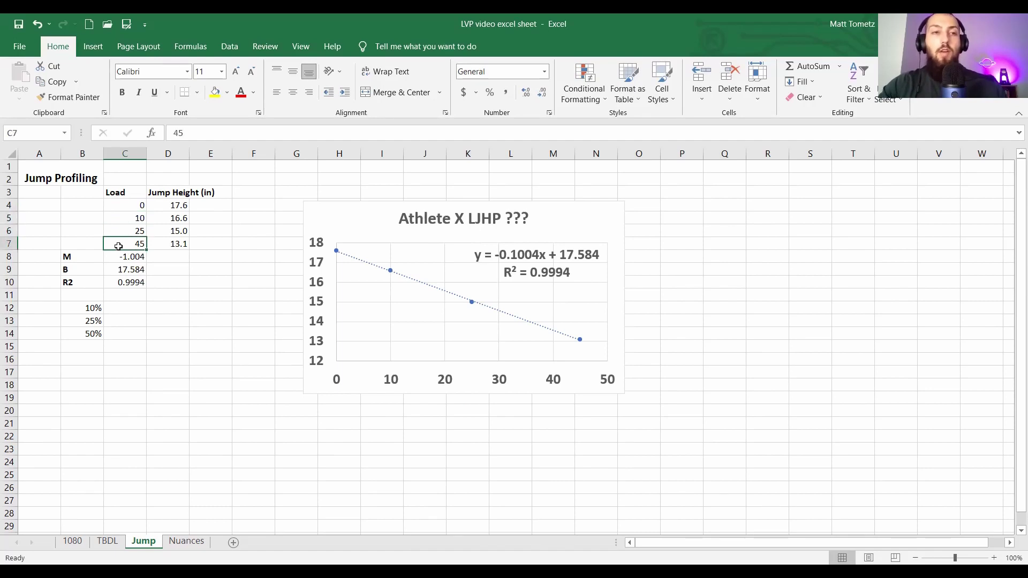
{"action": "left_click", "coordinate": [116, 308]}
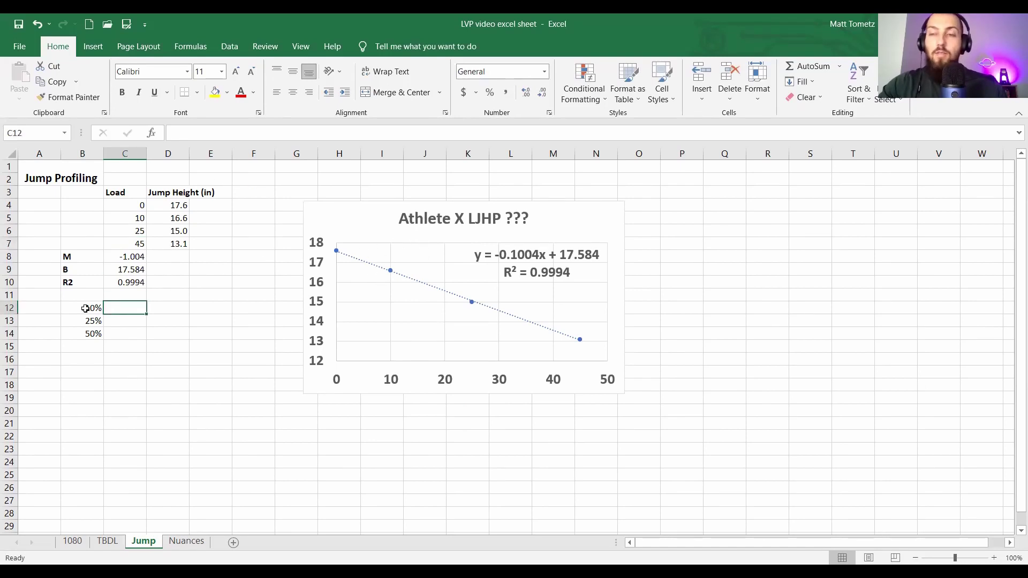
Step: Move the 10%, 25% and 50% entries down two rows to B14:B16
{"action": "left_click_drag", "start_coordinate": [85, 308], "coordinate": [86, 332]}
{"action": "key", "text": "ctrl+c"}
{"action": "left_click", "coordinate": [88, 332]}
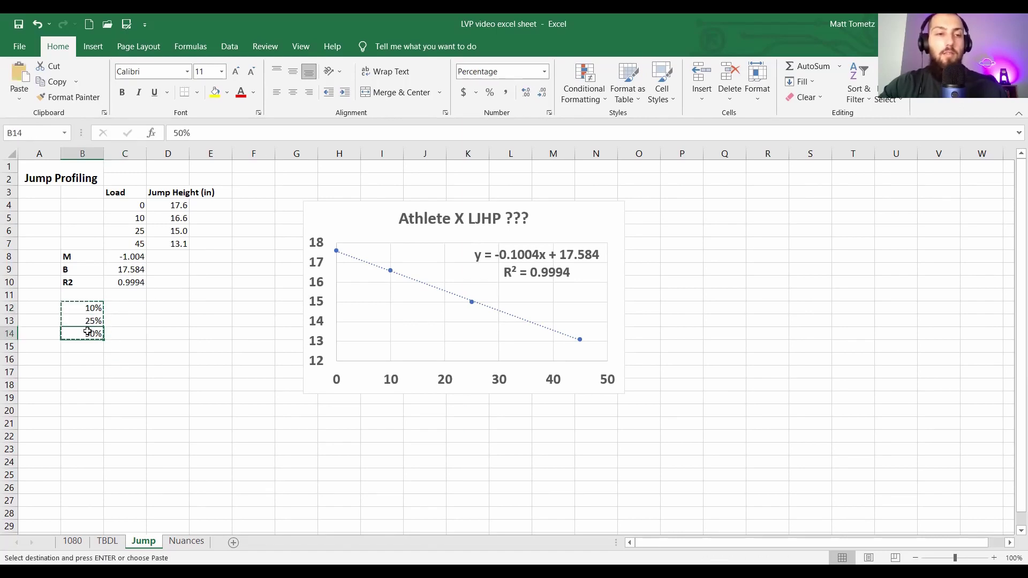
{"action": "key", "text": "Return"}
Step: Enter the bold heading "JH Decrement" in B13, directly above the percentages
{"action": "mouse_move", "coordinate": [85, 308]}
{"action": "left_mouse_down"}
{"action": "mouse_move", "coordinate": [85, 320]}
{"action": "mouse_move", "coordinate": [40, 320]}
{"action": "mouse_move", "coordinate": [74, 322]}
{"action": "left_mouse_up"}
{"action": "key", "text": "Delete"}
{"action": "key", "text": "ctrl+c"}
{"action": "left_click", "coordinate": [73, 322]}
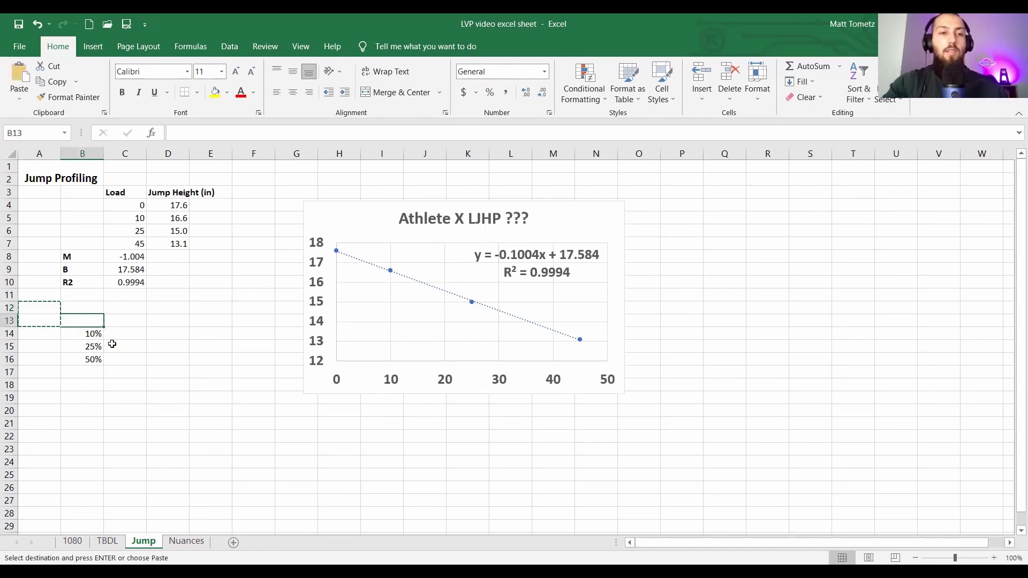
{"action": "type", "text": "JH Decrement"}
{"action": "key", "text": "Return"}
{"action": "key", "text": "Right"}
{"action": "key", "text": "Up"}
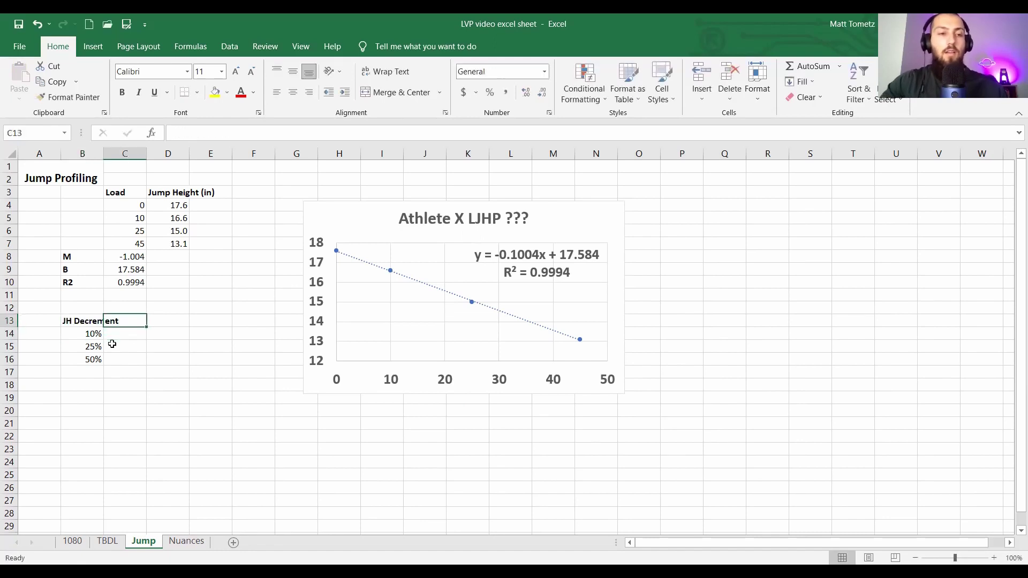
Step: Move the "JH Decrement" heading up one row to B12, leaving row 13 empty
{"action": "type", "text": "LO"}
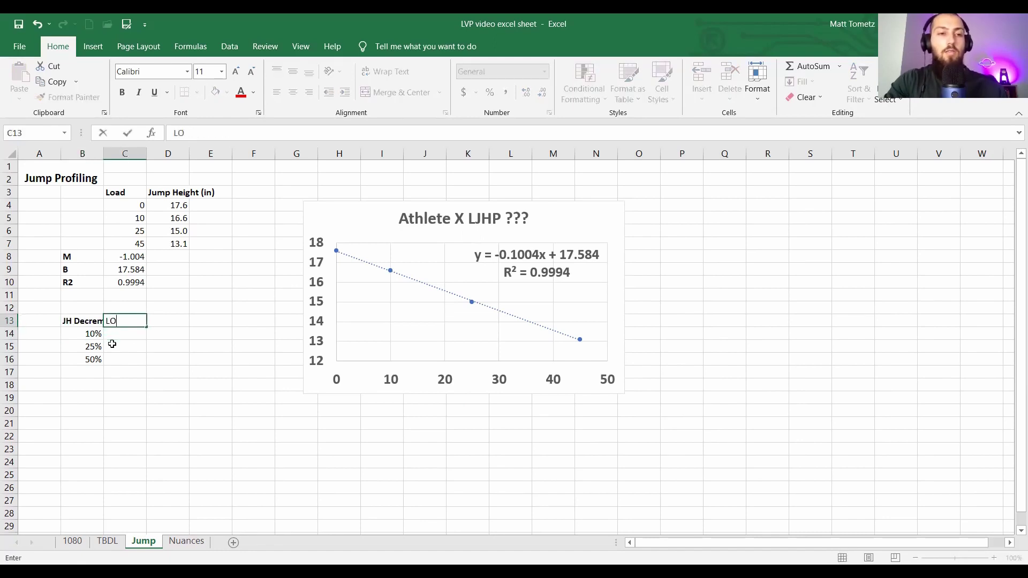
{"action": "key", "text": "Left"}
{"action": "key", "text": "ctrl+c"}
{"action": "key", "text": "Up"}
{"action": "key", "text": "ctrl+v"}
{"action": "key", "text": "Down"}
{"action": "key", "text": "BackSpace"}
{"action": "key", "text": "End"}
{"action": "key", "text": "Right"}
{"action": "key", "text": "Up"}
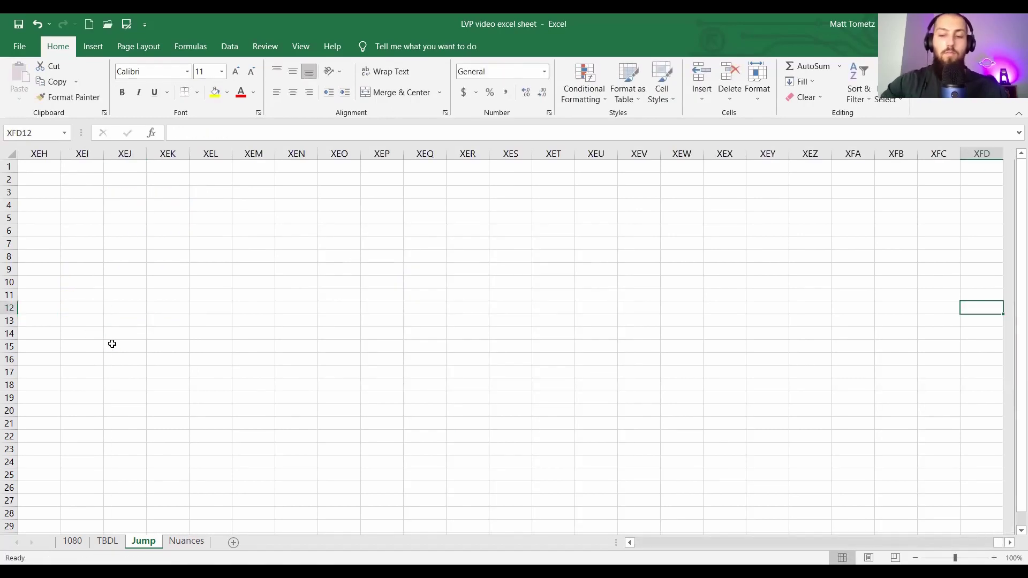
{"action": "key", "text": "ctrl+Left"}
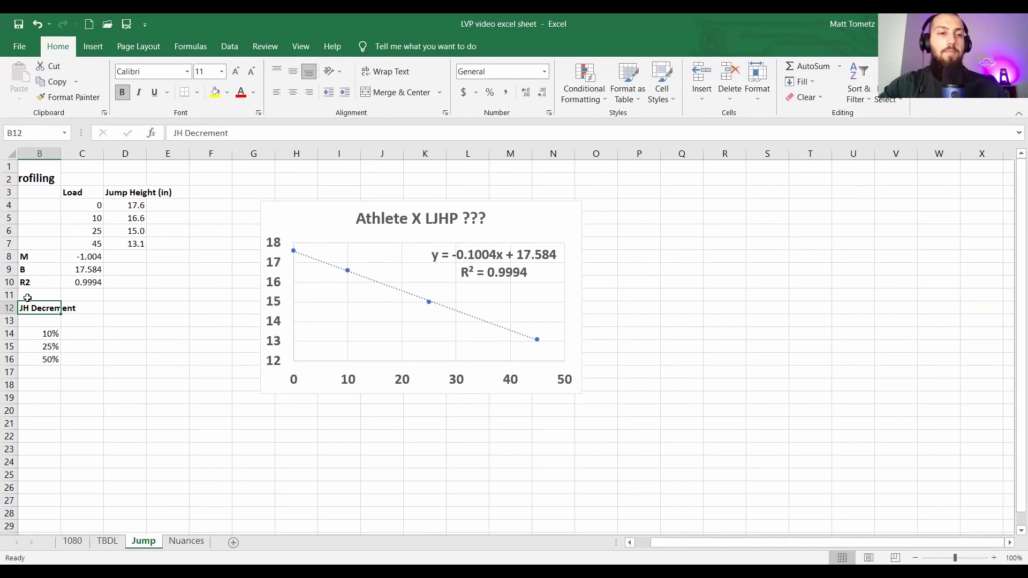
{"action": "scroll", "coordinate": [107, 307], "scroll_direction": "left", "scroll_amount": 1}
Step: Enter the heading "Load (lb)" in C12 and make it bold
{"action": "left_click", "coordinate": [134, 311]}
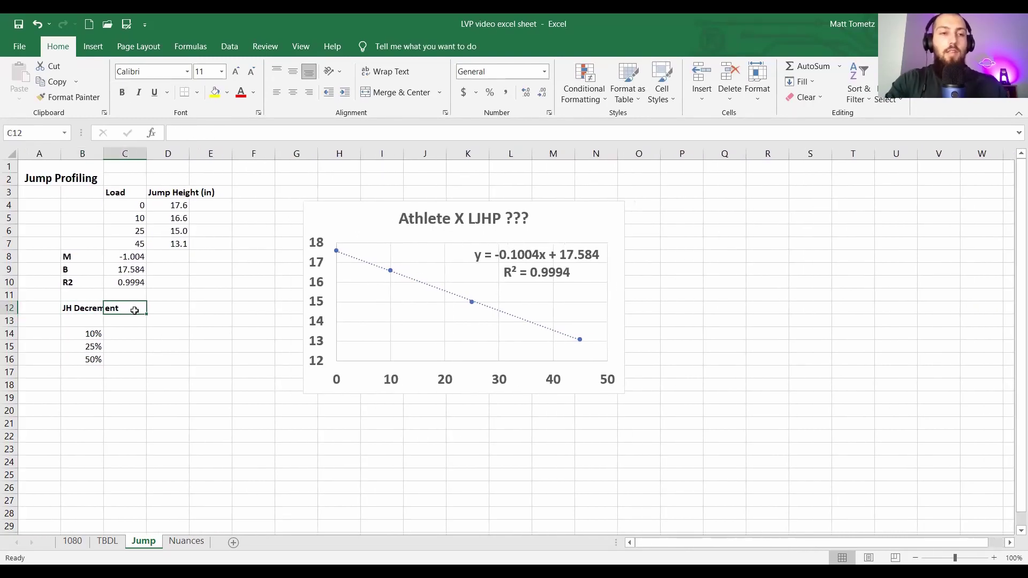
{"action": "type", "text": "Load (lb)"}
{"action": "key", "text": "Return"}
{"action": "left_click", "coordinate": [135, 311]}
{"action": "key", "text": "ctrl+b"}
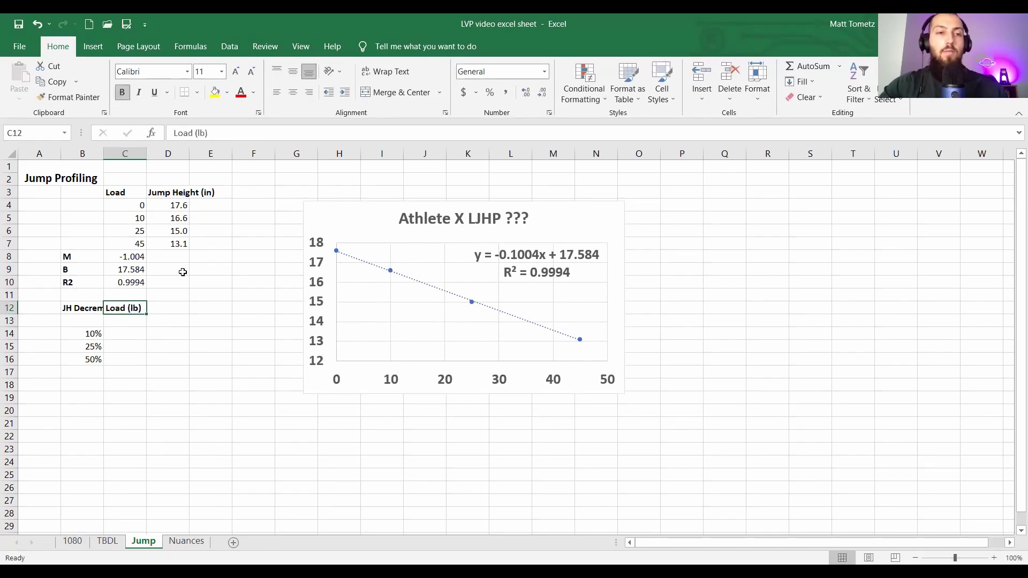
Step: Add axis titles to the jump chart and name the horizontal one "Load (lb)"
{"action": "left_click", "coordinate": [364, 216]}
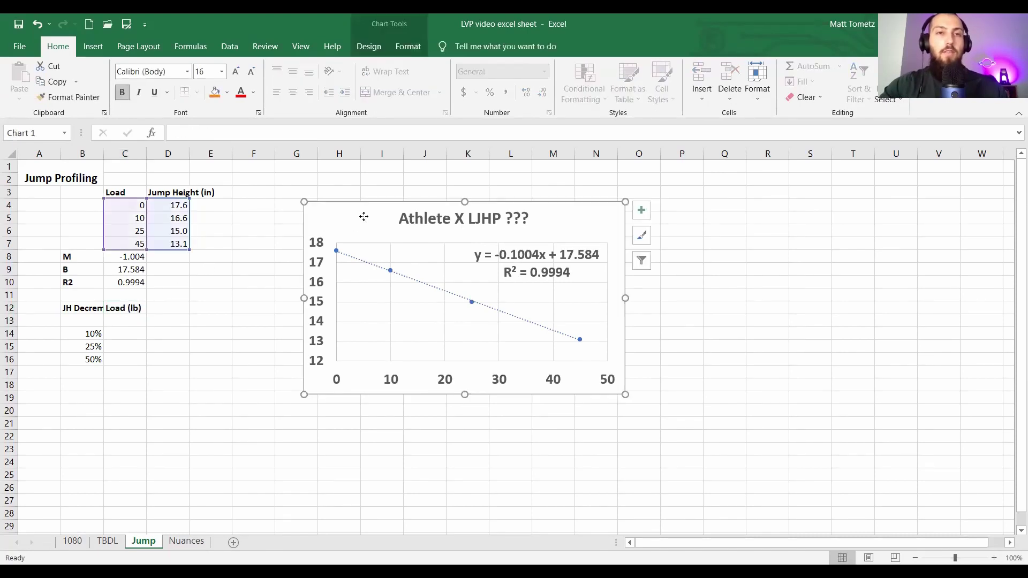
{"action": "left_click", "coordinate": [368, 46]}
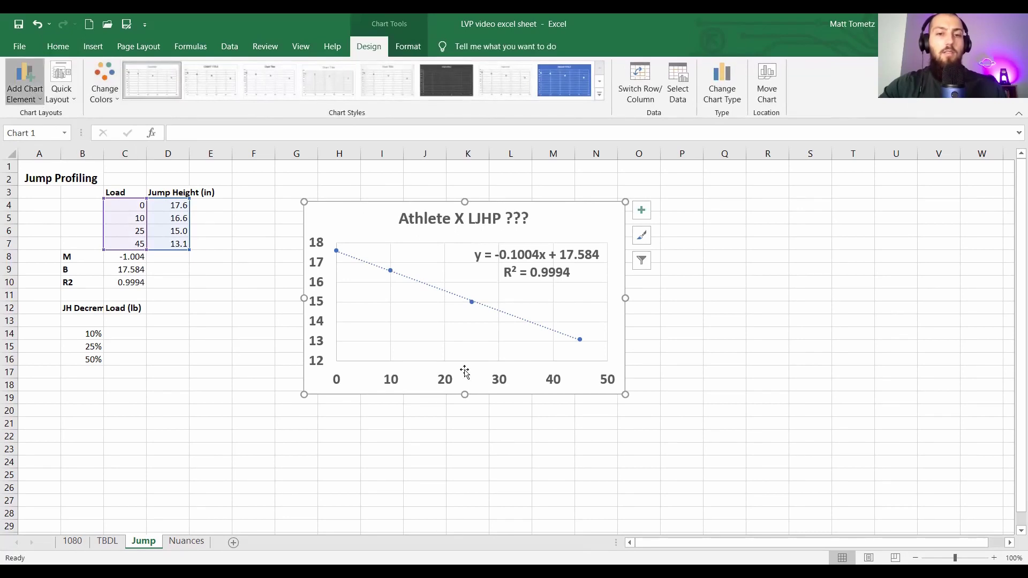
{"action": "left_click", "coordinate": [487, 375]}
{"action": "key", "text": "ctrl+a"}
{"action": "key", "text": "BackSpace"}
{"action": "type", "text": "Load (lb)"}
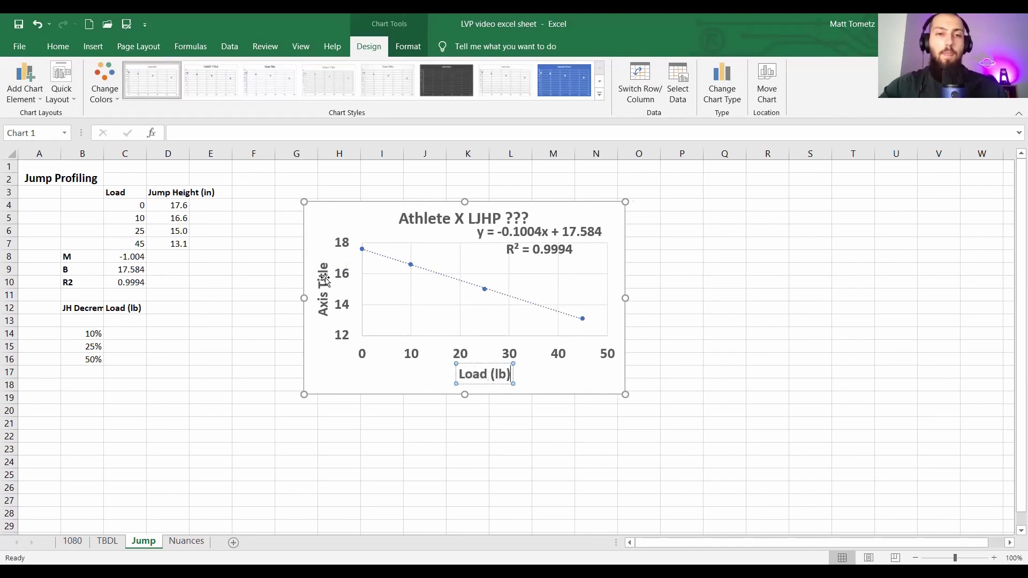
Step: Name the jump chart's vertical axis title "Jump Height (in)"
{"action": "left_click", "coordinate": [324, 289]}
{"action": "key", "text": "ctrl+a"}
{"action": "key", "text": "BackSpace"}
{"action": "type", "text": "Jump Height (in)"}
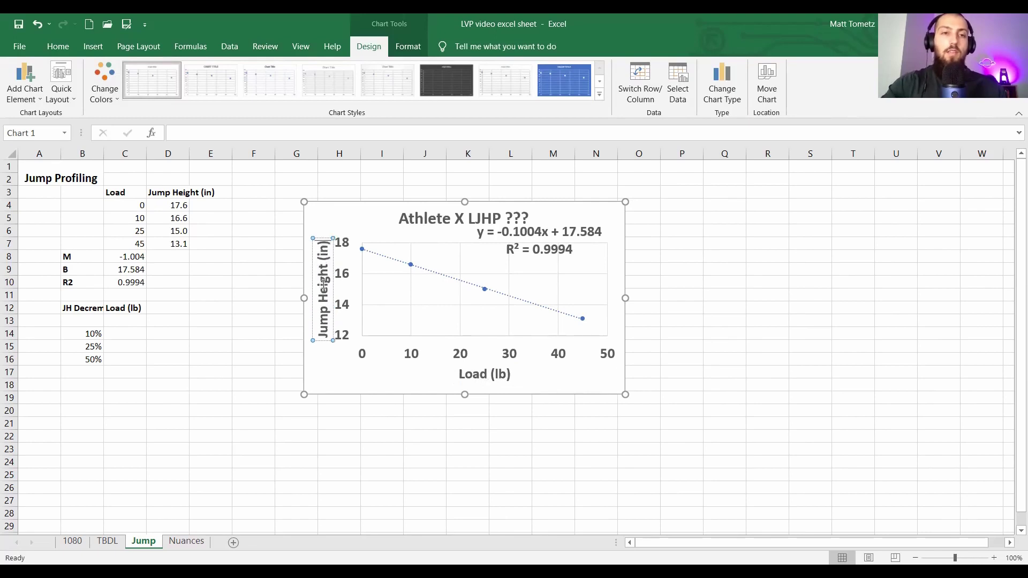
{"action": "left_click", "coordinate": [225, 278]}
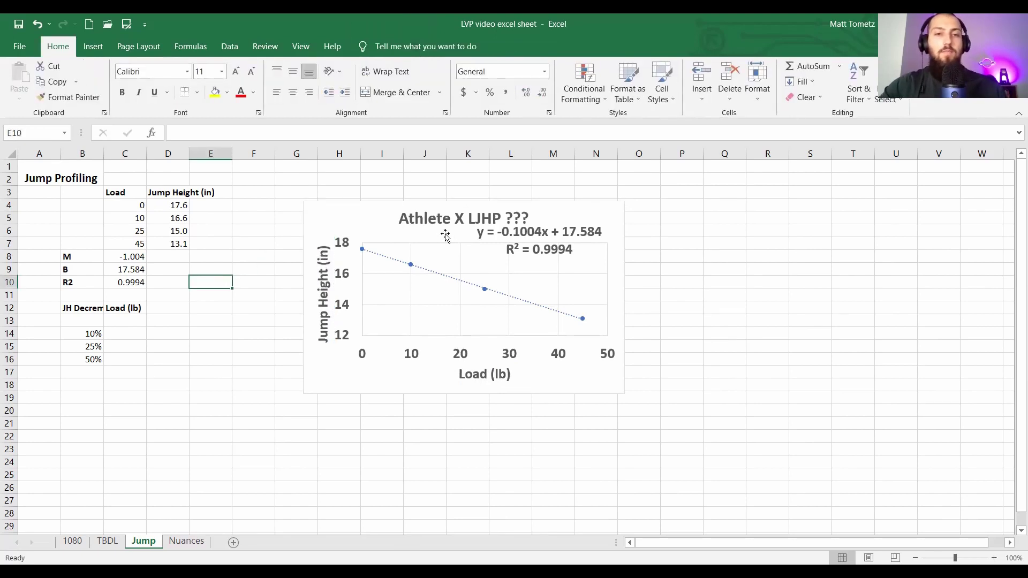
Step: Enlarge and reposition the jump chart to cover about H3:S23, with the trendline equation in the plot's empty upper-right area
{"action": "left_click", "coordinate": [626, 203]}
{"action": "left_click_drag", "start_coordinate": [625, 395], "coordinate": [767, 473]}
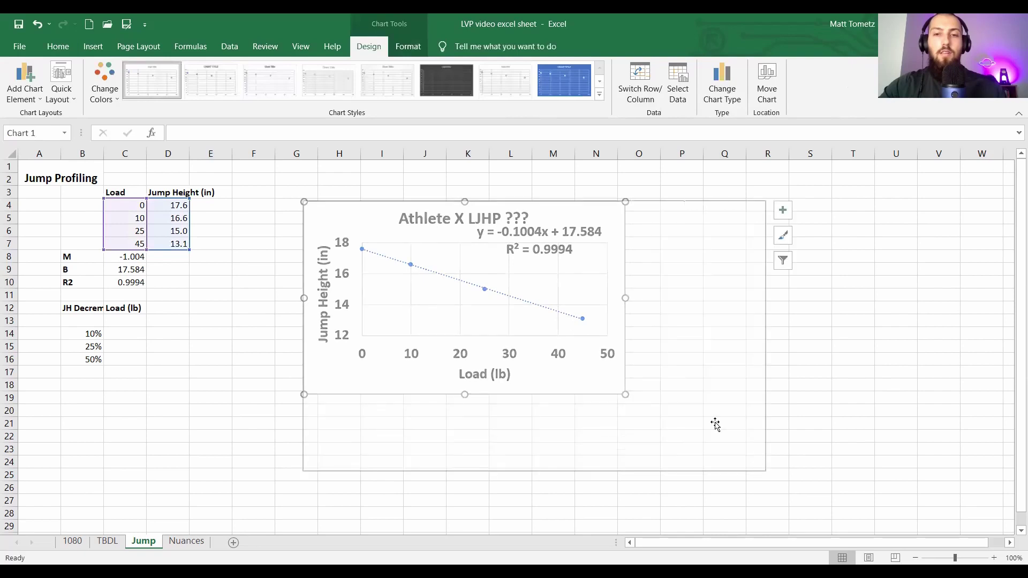
{"action": "left_click", "coordinate": [691, 270]}
{"action": "left_click_drag", "start_coordinate": [662, 256], "coordinate": [644, 266]}
{"action": "left_click_drag", "start_coordinate": [644, 212], "coordinate": [681, 197]}
{"action": "left_click", "coordinate": [253, 257]}
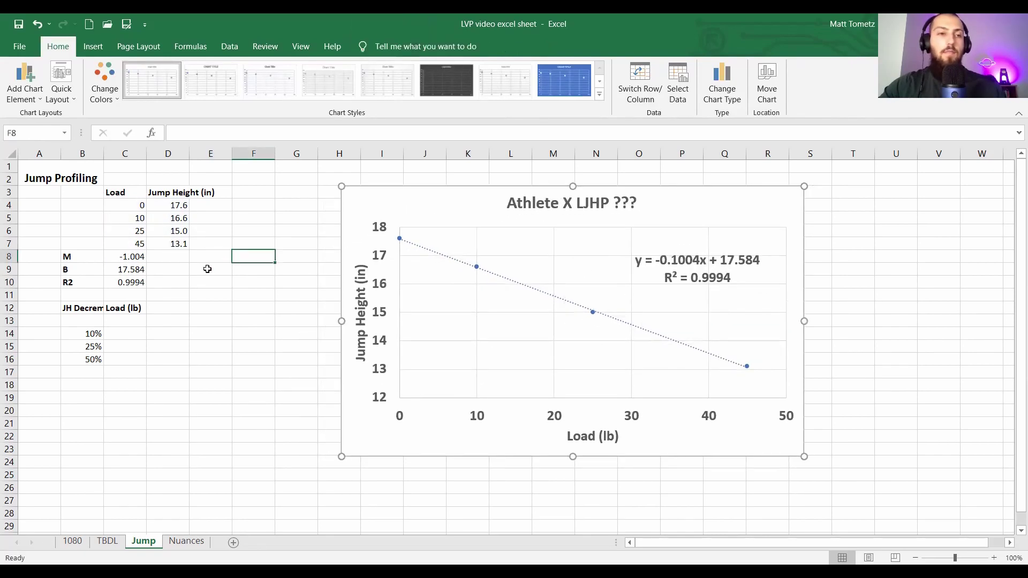
Step: Label B13 "JH Max" and make the percentages in B14:B16 bold
{"action": "left_click", "coordinate": [86, 322]}
{"action": "type", "text": "J"}
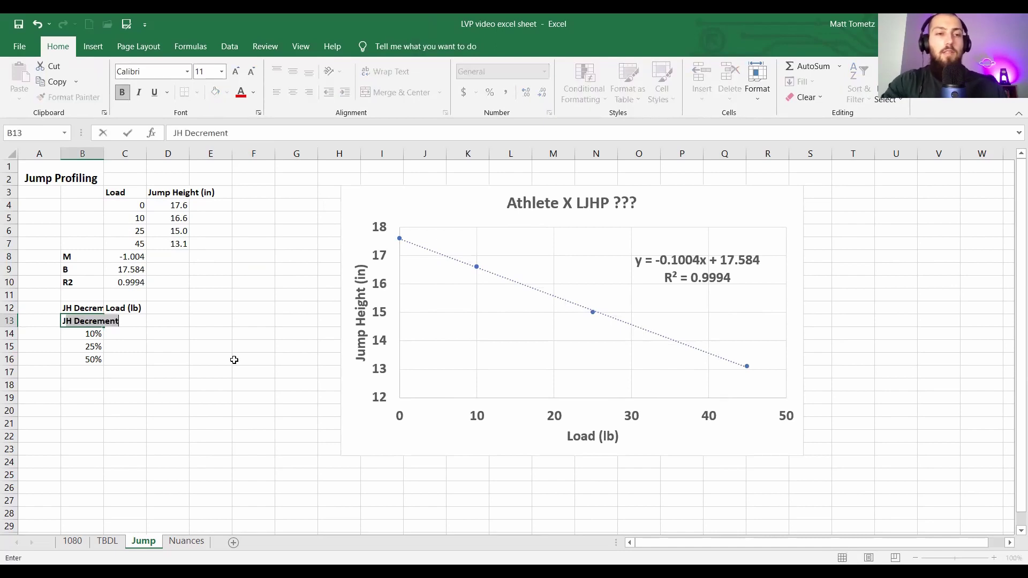
{"action": "type", "text": "H Max"}
{"action": "key", "text": "Return"}
{"action": "key", "text": "shift+Down"}
{"action": "key", "text": "shift+Down"}
{"action": "key", "text": "ctrl+b"}
Step: Copy the B value from C9 into C13 as the JH Max value
{"action": "key", "text": "Up"}
{"action": "key", "text": "Right"}
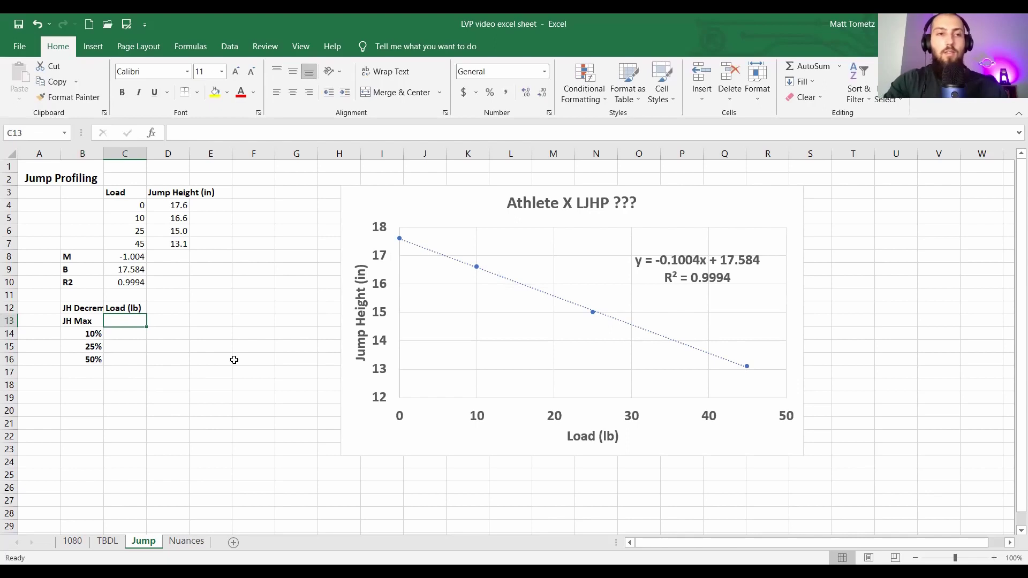
{"action": "left_click", "coordinate": [134, 271]}
{"action": "key", "text": "ctrl+c"}
{"action": "left_click", "coordinate": [119, 319]}
{"action": "key", "text": "ctrl+v"}
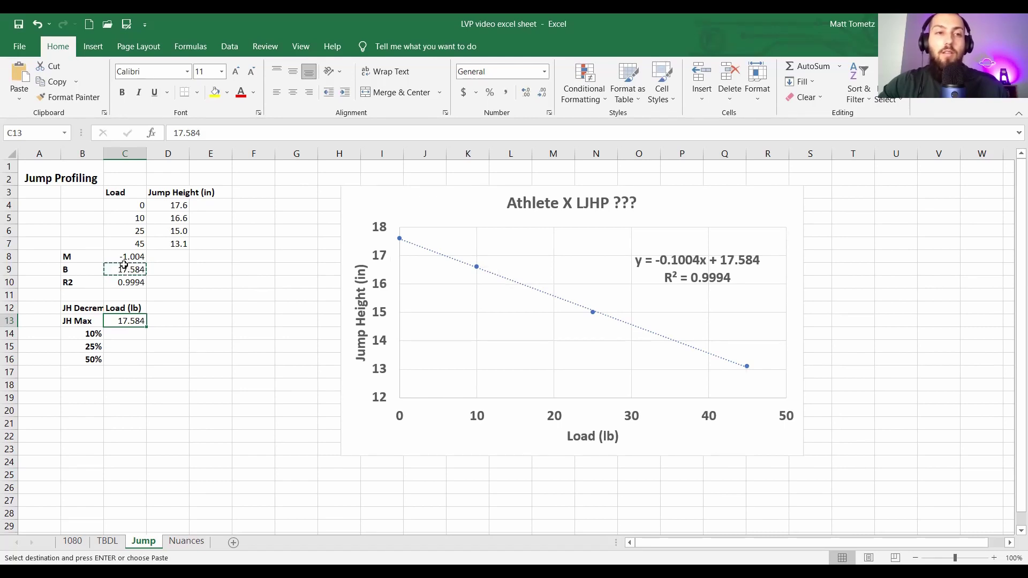
{"action": "key", "text": "Escape"}
{"action": "left_click", "coordinate": [180, 282]}
Step: Enter the reference equation "y = m(x) + b" as a note in E13
{"action": "left_click", "coordinate": [137, 333]}
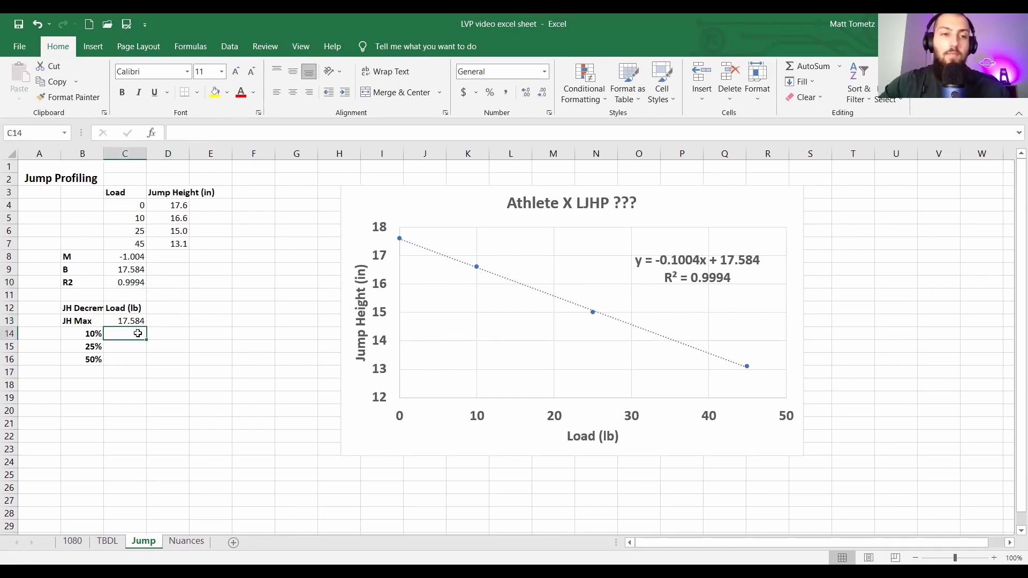
{"action": "key", "text": "Right"}
{"action": "key", "text": "Right"}
{"action": "key", "text": "Up"}
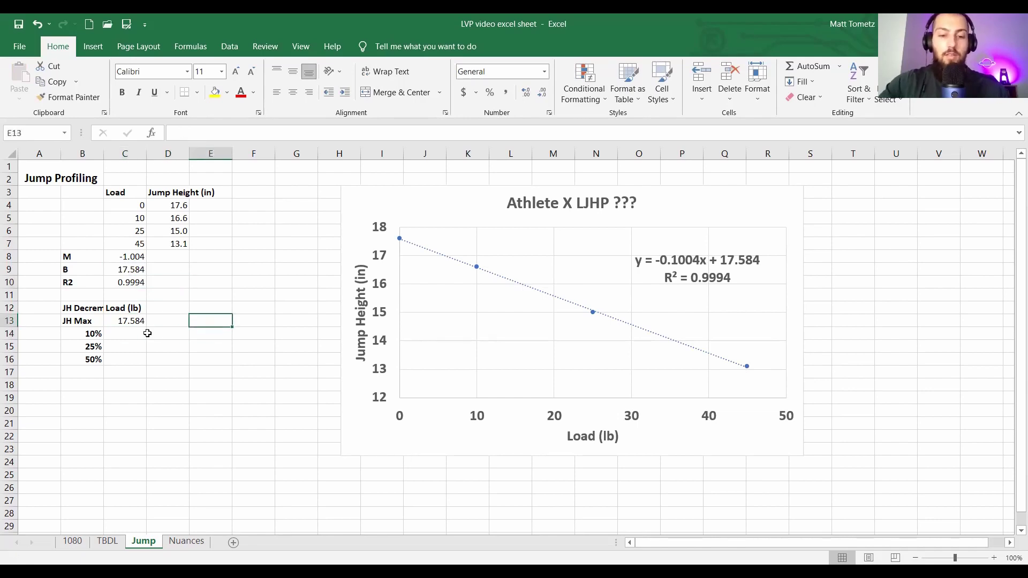
{"action": "type", "text": "y = m(x) + b"}
{"action": "left_click", "coordinate": [147, 333]}
{"action": "type", "text": "="}
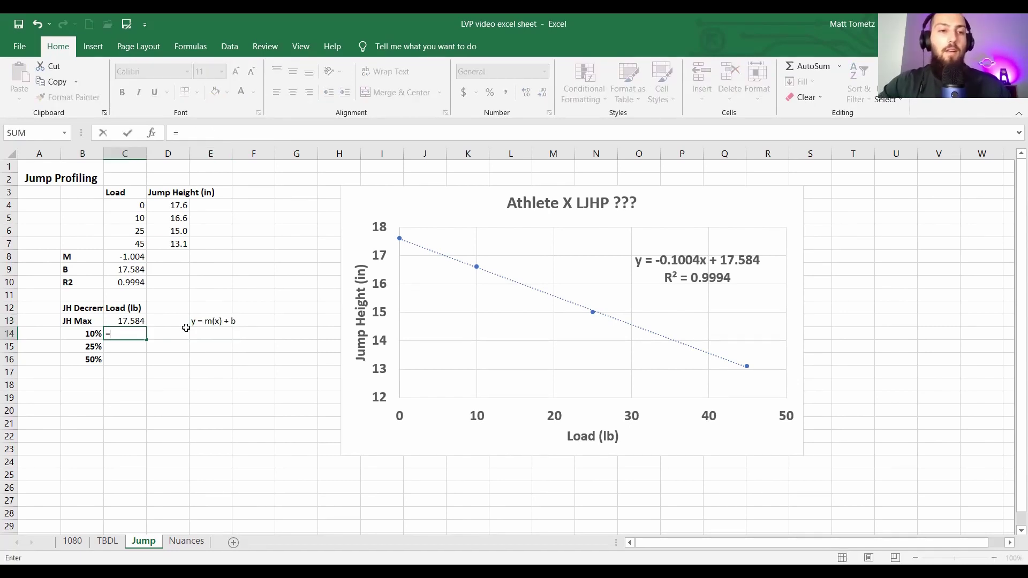
{"action": "key", "text": "Escape"}
{"action": "left_click", "coordinate": [128, 322]}
Step: Enter the formula =C13*(1-B14) in C14 to calculate the jump height at the 10% decrement
{"action": "left_click", "coordinate": [127, 333]}
{"action": "type", "text": "="}
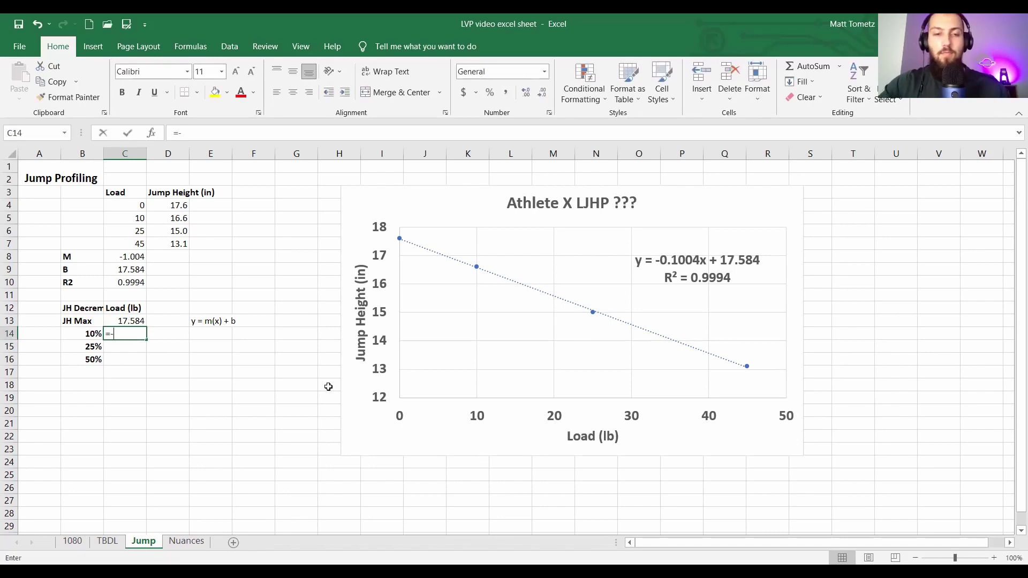
{"action": "key", "text": "Up"}
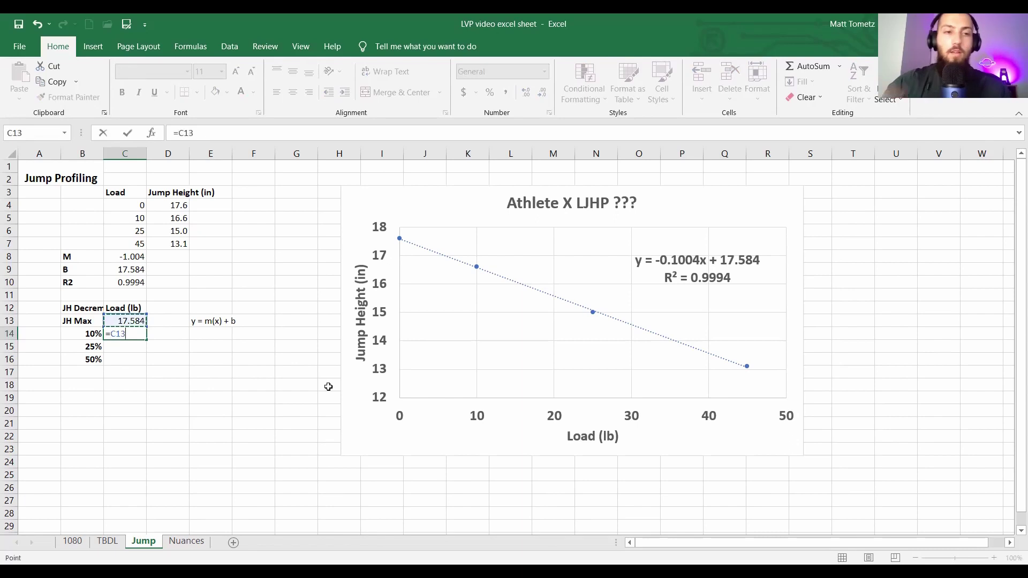
{"action": "key", "text": "BackSpace"}
{"action": "key", "text": "BackSpace"}
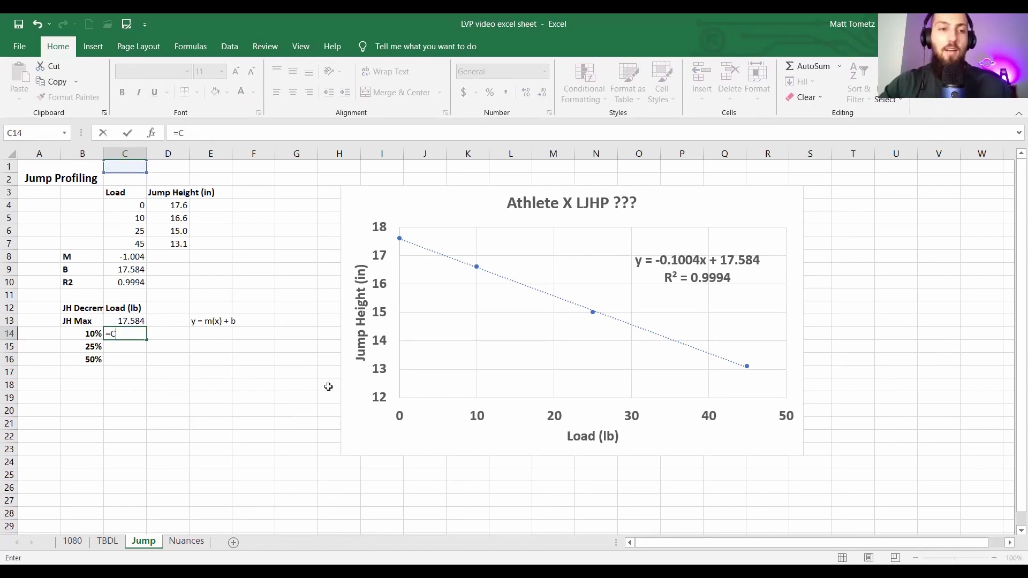
{"action": "key", "text": "BackSpace"}
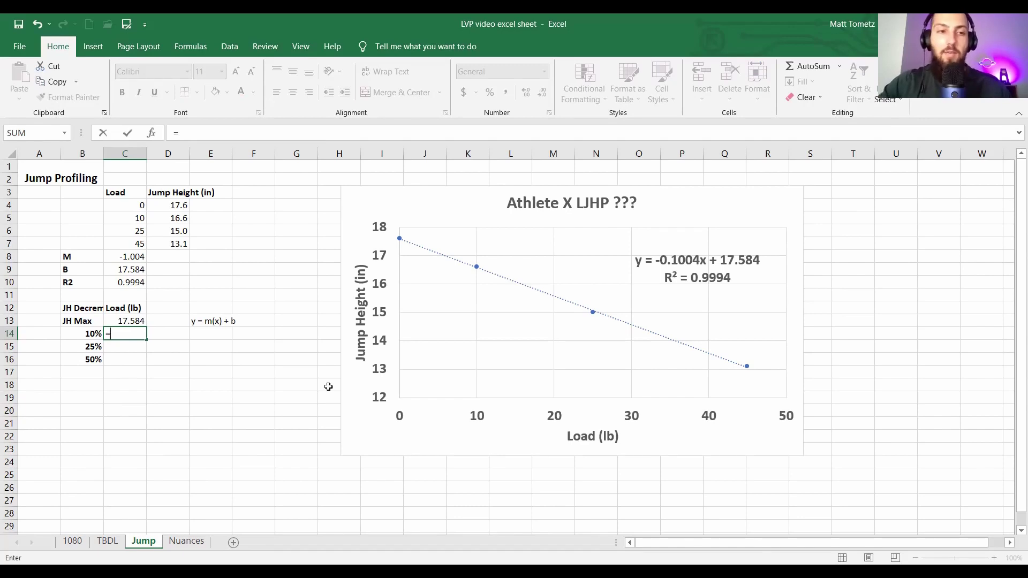
{"action": "key", "text": "Up"}
{"action": "type", "text": "*"}
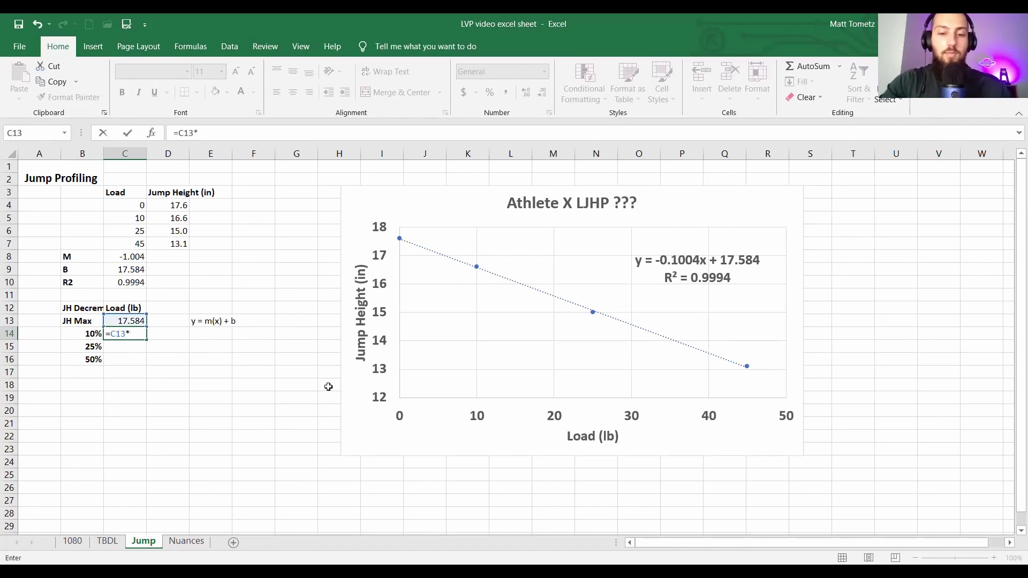
{"action": "type", "text": "("}
{"action": "key", "text": "Left"}
{"action": "key", "text": "BackSpace"}
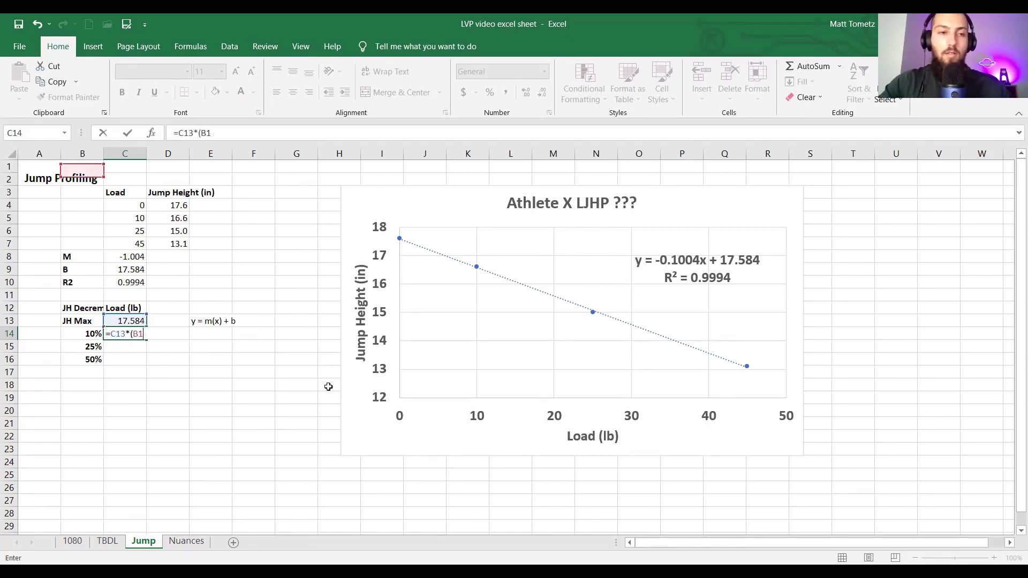
{"action": "key", "text": "BackSpace"}
{"action": "key", "text": "BackSpace"}
{"action": "type", "text": "1"}
{"action": "key", "text": "Return"}
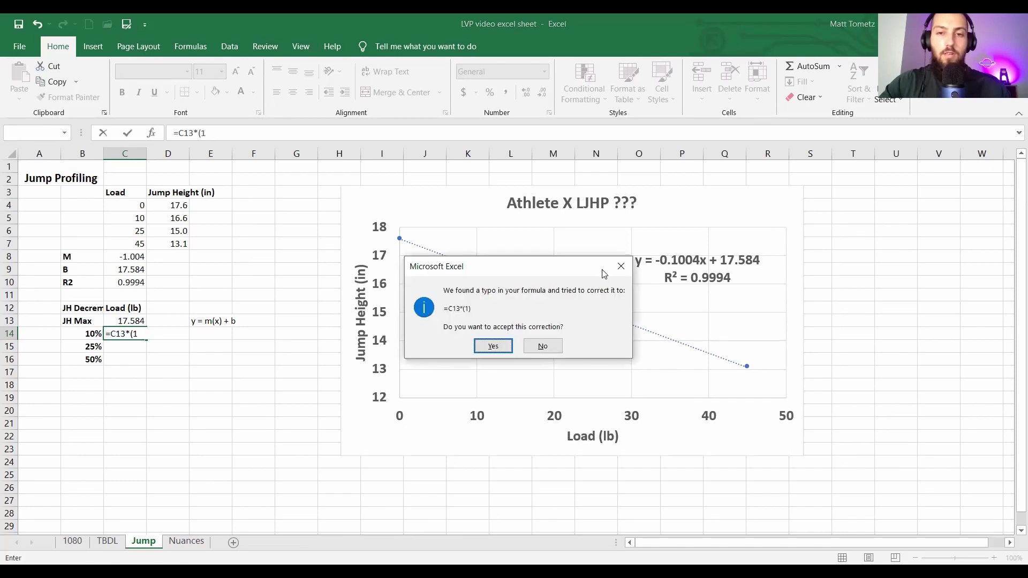
{"action": "left_click", "coordinate": [621, 266]}
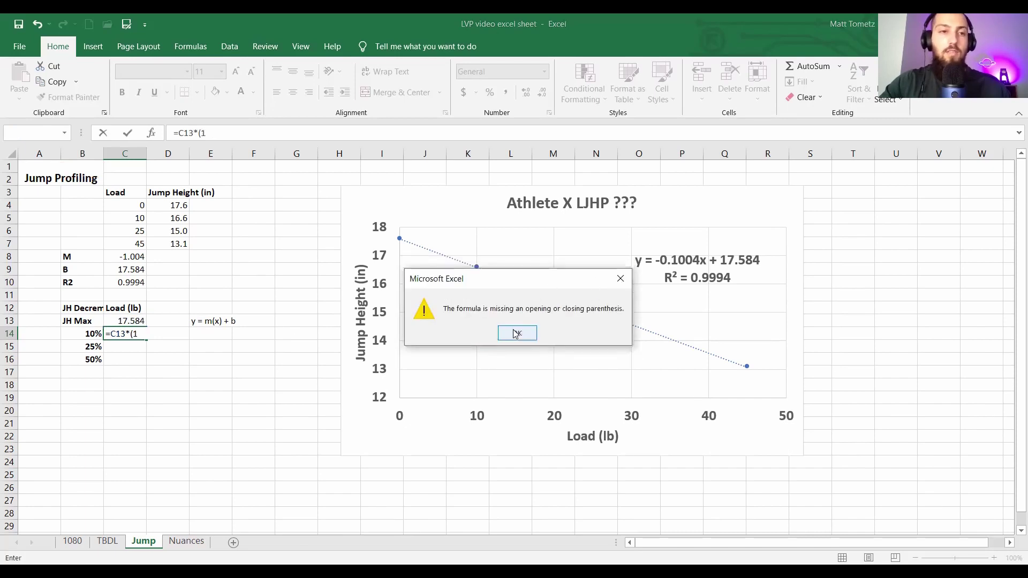
{"action": "left_click", "coordinate": [516, 334]}
{"action": "type", "text": "-"}
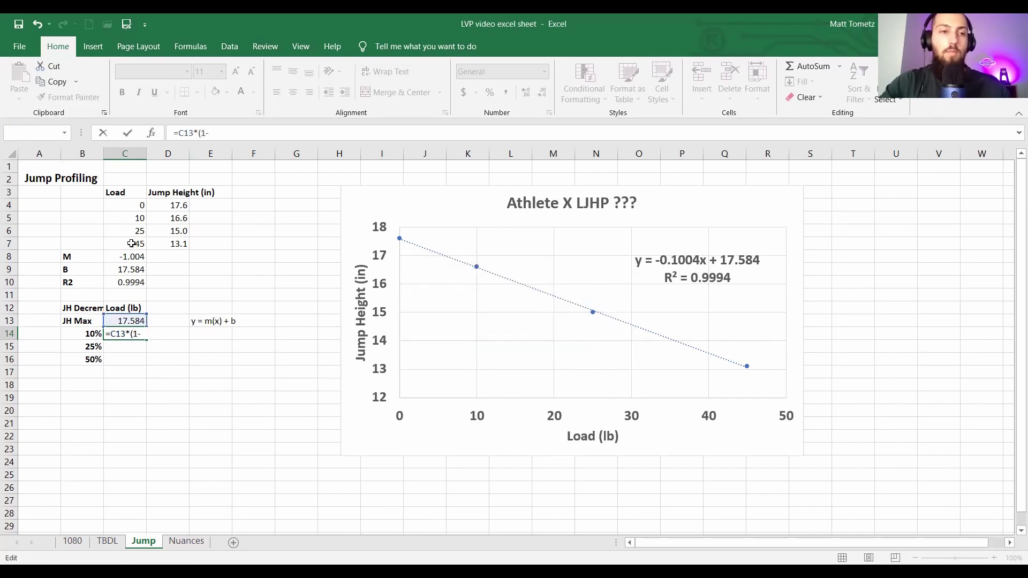
{"action": "left_click", "coordinate": [83, 333]}
{"action": "type", "text": ")"}
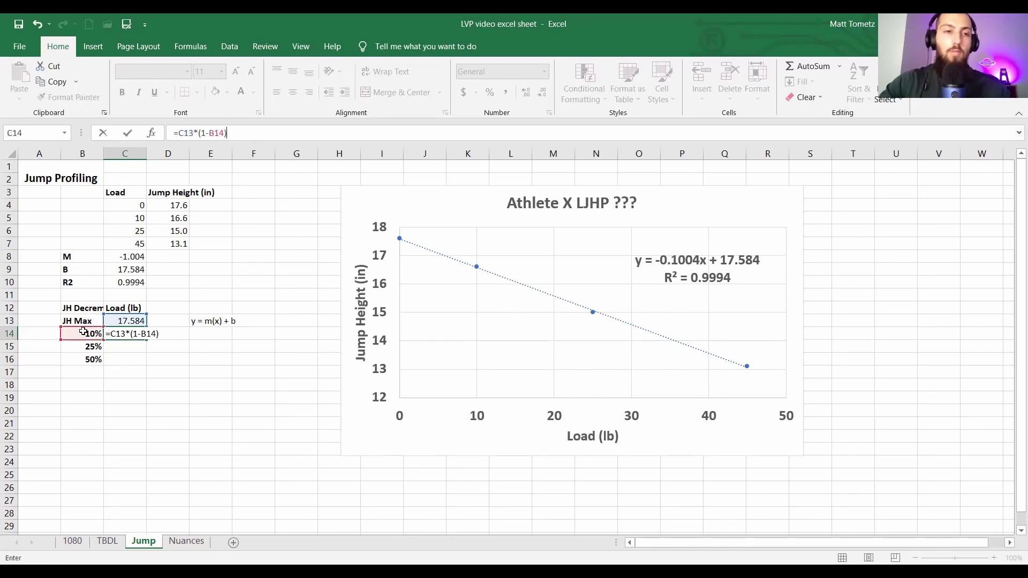
{"action": "key", "text": "ctrl+Return"}
Step: Lock the references in the C14 formula so it reads =$C$13*(1-$B14)
{"action": "left_click", "coordinate": [185, 132]}
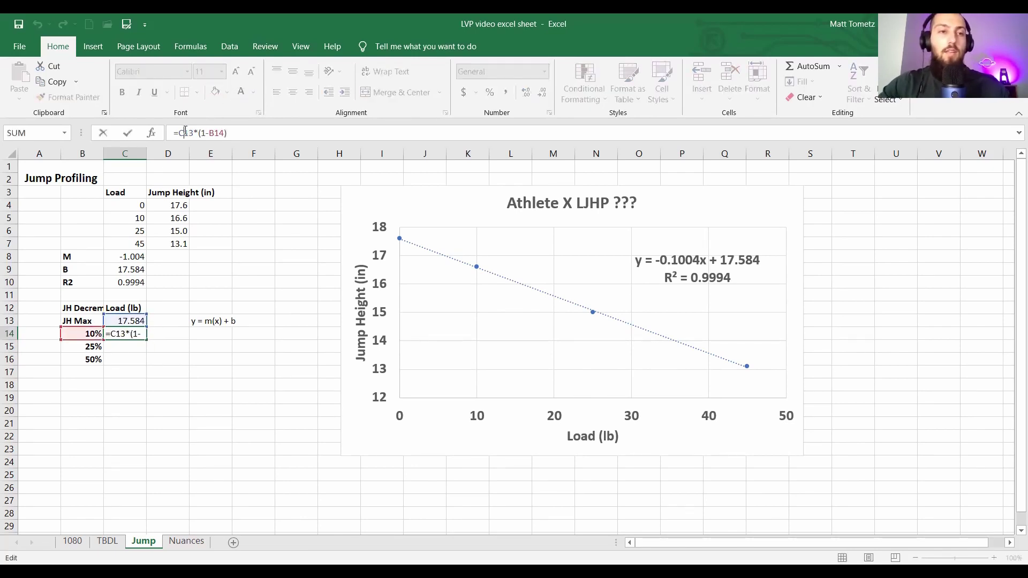
{"action": "key", "text": "F4"}
{"action": "left_click", "coordinate": [226, 132]}
{"action": "key", "text": "F4"}
{"action": "key", "text": "F4"}
{"action": "key", "text": "F4"}
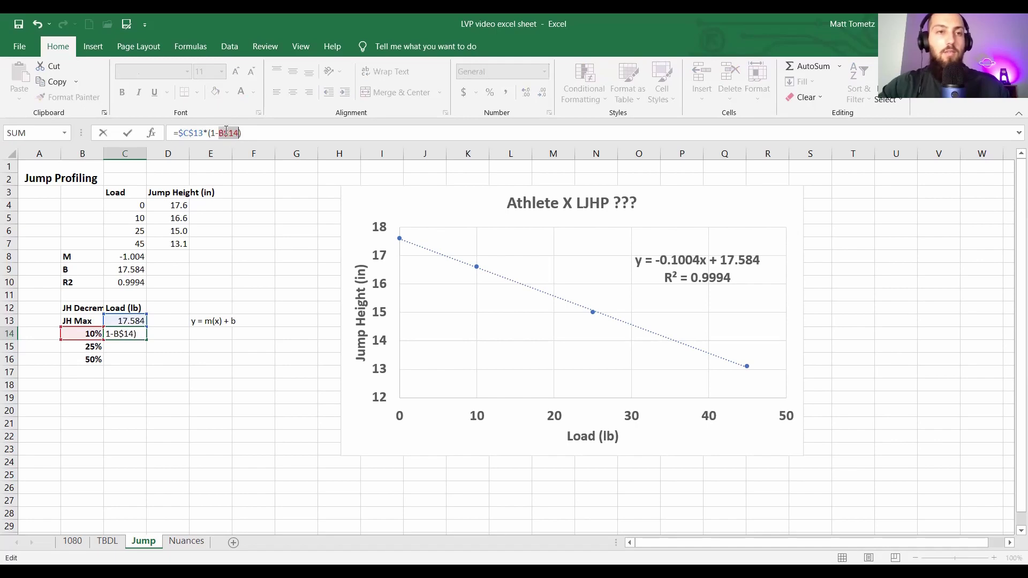
{"action": "key", "text": "Return"}
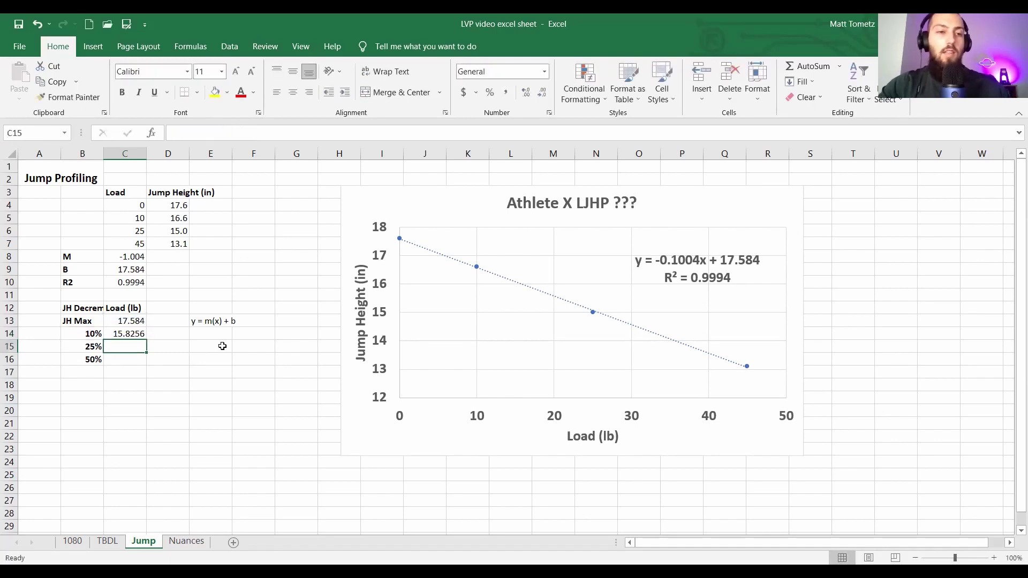
Step: Format the jump heights in C13:C14 to one decimal place
{"action": "left_click", "coordinate": [125, 324]}
{"action": "left_click_drag", "start_coordinate": [125, 329], "coordinate": [125, 335]}
{"action": "left_click", "coordinate": [542, 92]}
{"action": "left_click", "coordinate": [542, 92]}
Step: Fill the C14 jump height formula down through C16 for the 25% and 50% decrements
{"action": "left_click", "coordinate": [134, 333]}
{"action": "left_click_drag", "start_coordinate": [146, 340], "coordinate": [146, 365]}
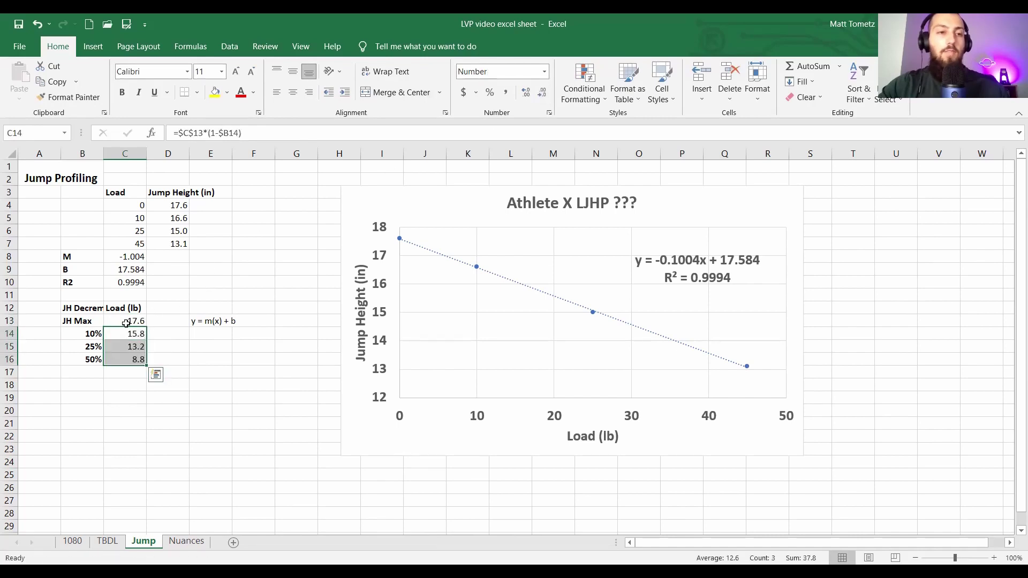
{"action": "left_click", "coordinate": [127, 359]}
{"action": "left_click", "coordinate": [172, 342]}
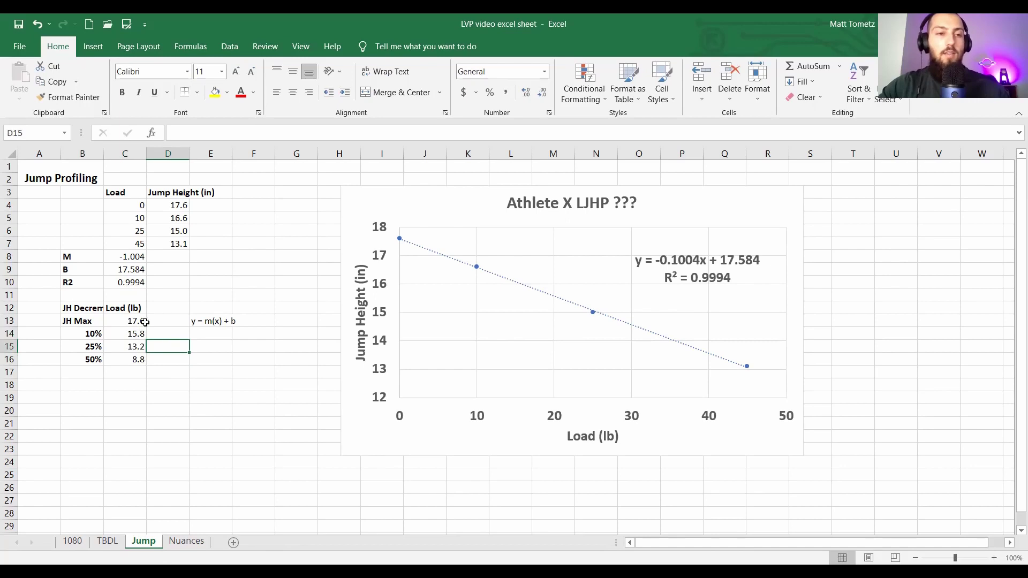
Step: Move the "Load (lb)" header from C12 to D12 and label C12 "JH (in)"
{"action": "left_click", "coordinate": [176, 320]}
{"action": "key", "text": "Return"}
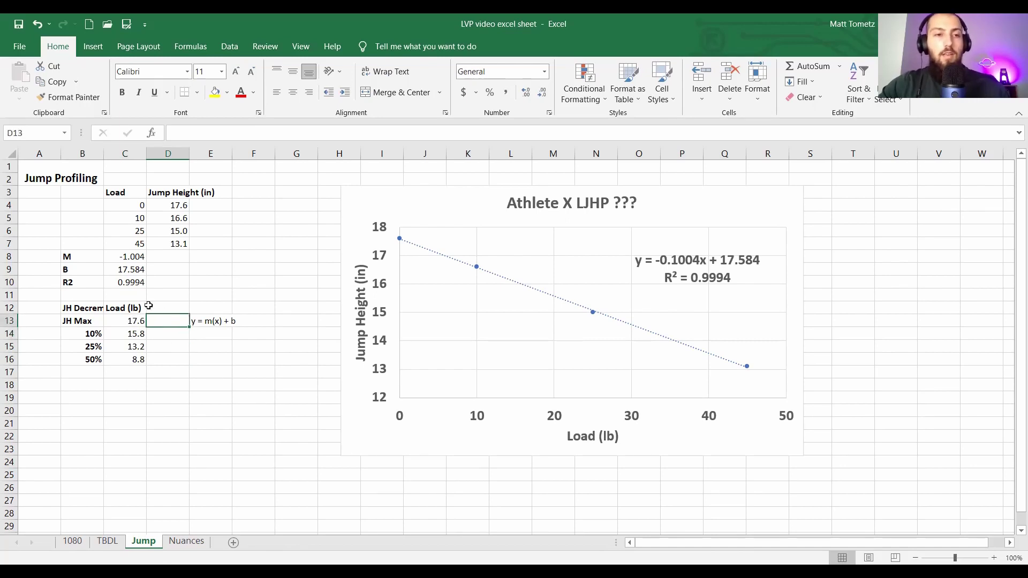
{"action": "left_click", "coordinate": [111, 303]}
{"action": "key", "text": "ctrl+c"}
{"action": "left_click", "coordinate": [162, 303]}
{"action": "key", "text": "ctrl+v"}
{"action": "left_click", "coordinate": [131, 303]}
{"action": "key", "text": "BackSpace"}
{"action": "key", "text": "Return"}
{"action": "left_click", "coordinate": [131, 304]}
{"action": "type", "text": "H (in)"}
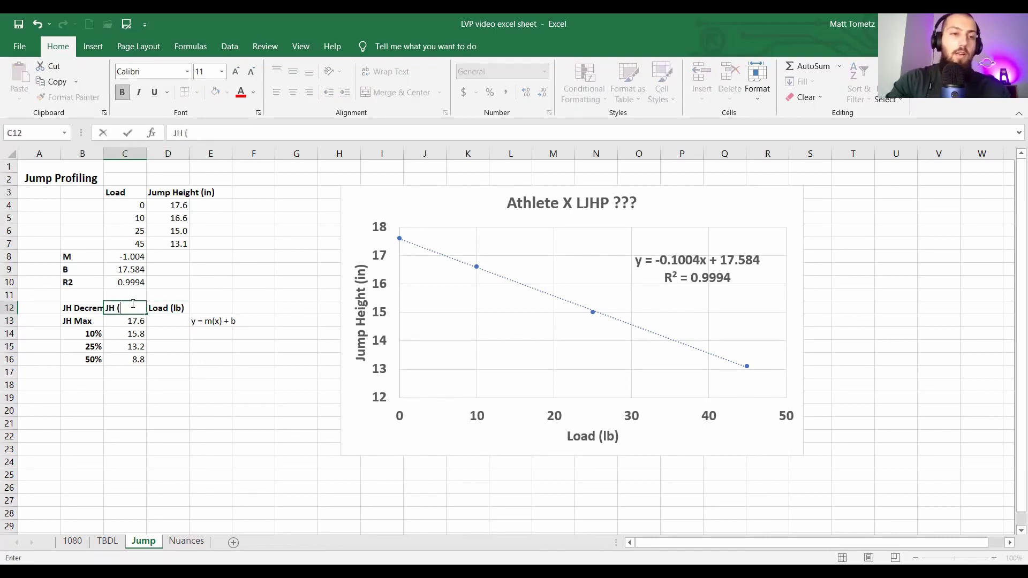
{"action": "key", "text": "Return"}
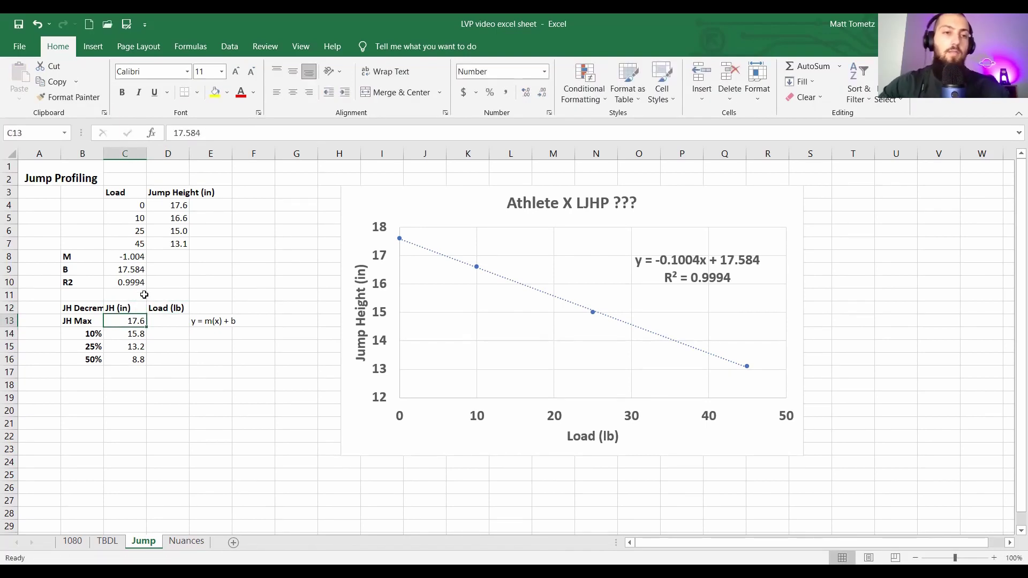
Step: Enter 0 in D13 as the load at JH Max
{"action": "left_click", "coordinate": [166, 319]}
{"action": "type", "text": "0"}
{"action": "key", "text": "Return"}
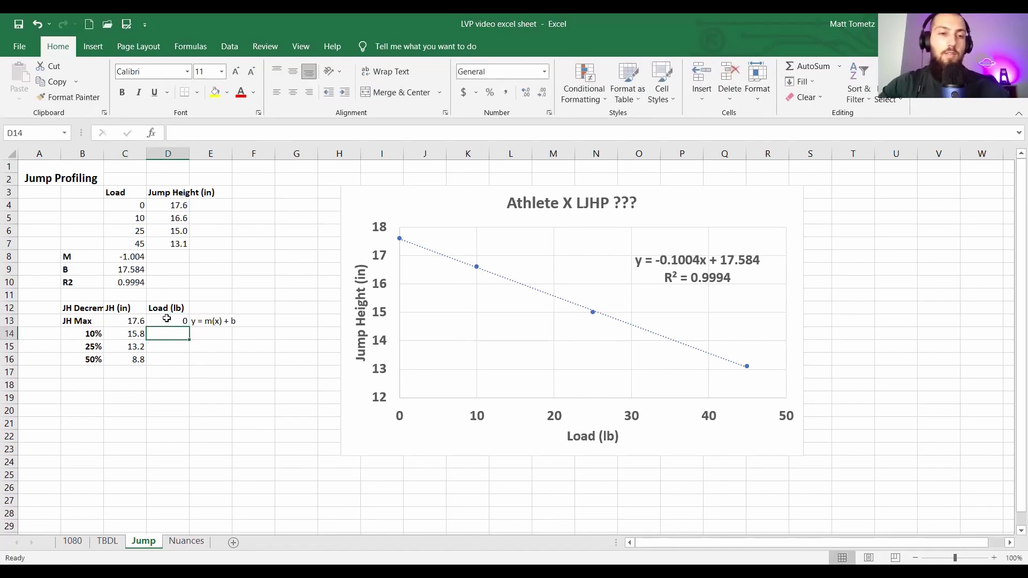
Step: Move the "y = m(x) + b" note from E13 to F13
{"action": "left_click", "coordinate": [210, 320]}
{"action": "key", "text": "ctrl+c"}
{"action": "left_click", "coordinate": [244, 320]}
{"action": "key", "text": "ctrl+v"}
{"action": "left_click", "coordinate": [215, 319]}
{"action": "key", "text": "BackSpace"}
{"action": "key", "text": "Return"}
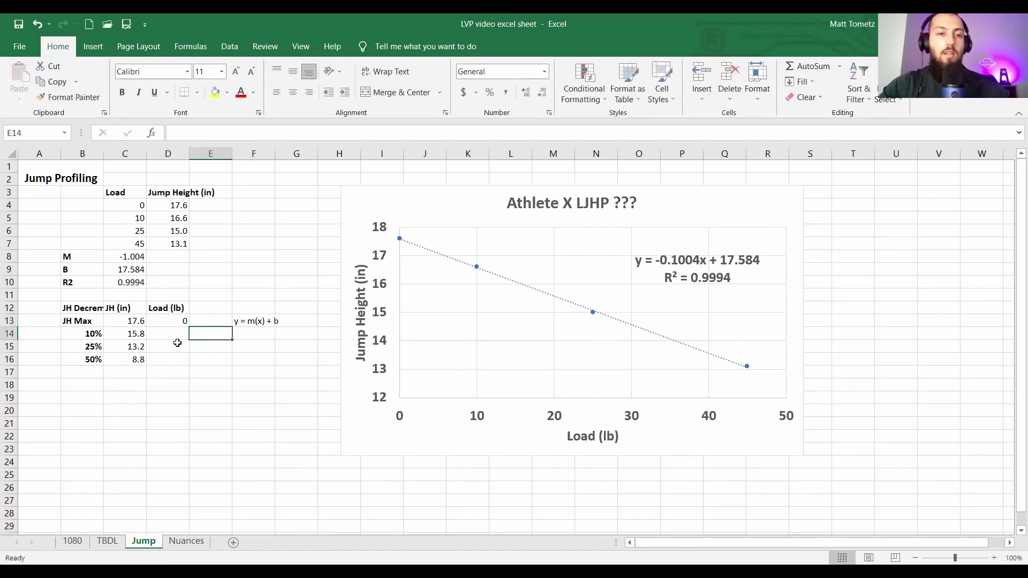
Step: Enter the formula =(C14-C9)/C8 in D14 to calculate the load for the 10% decrement
{"action": "left_click", "coordinate": [168, 336]}
{"action": "type", "text": "="}
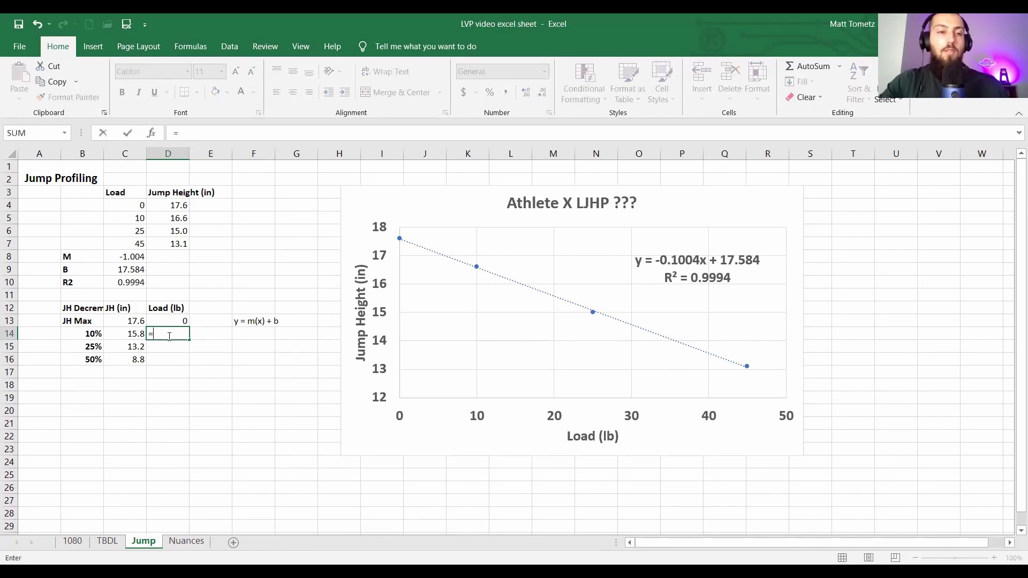
{"action": "key", "text": "Left"}
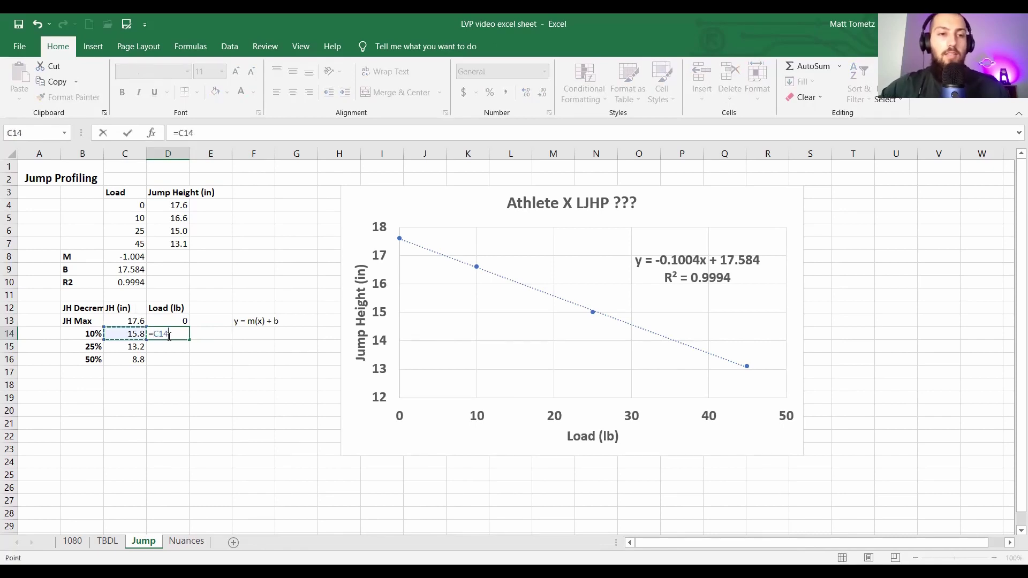
{"action": "key", "text": "BackSpace"}
{"action": "key", "text": "BackSpace"}
{"action": "key", "text": "BackSpace"}
{"action": "type", "text": "("}
{"action": "key", "text": "Left"}
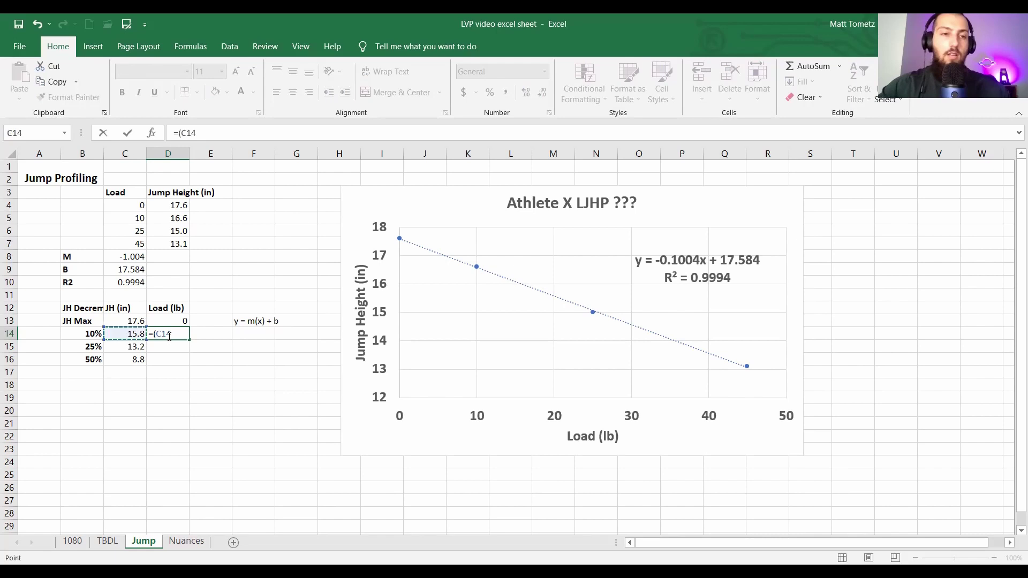
{"action": "type", "text": "-"}
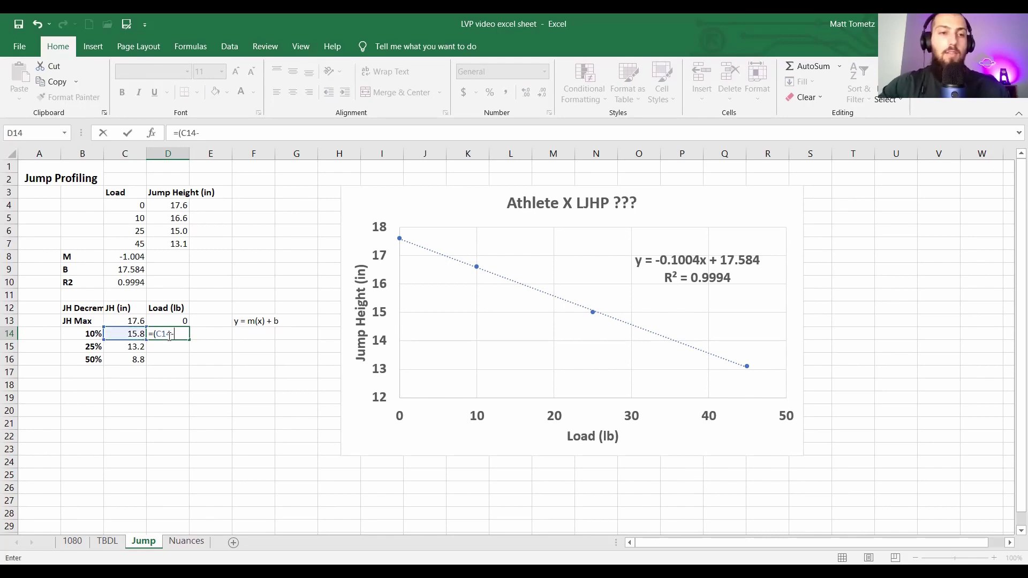
{"action": "left_click", "coordinate": [124, 268]}
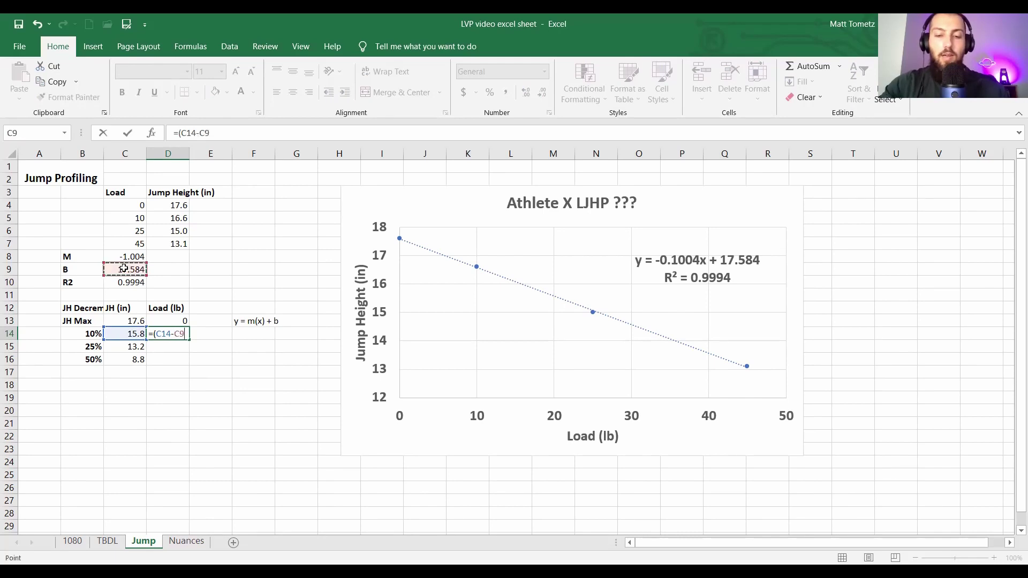
{"action": "type", "text": ")/"}
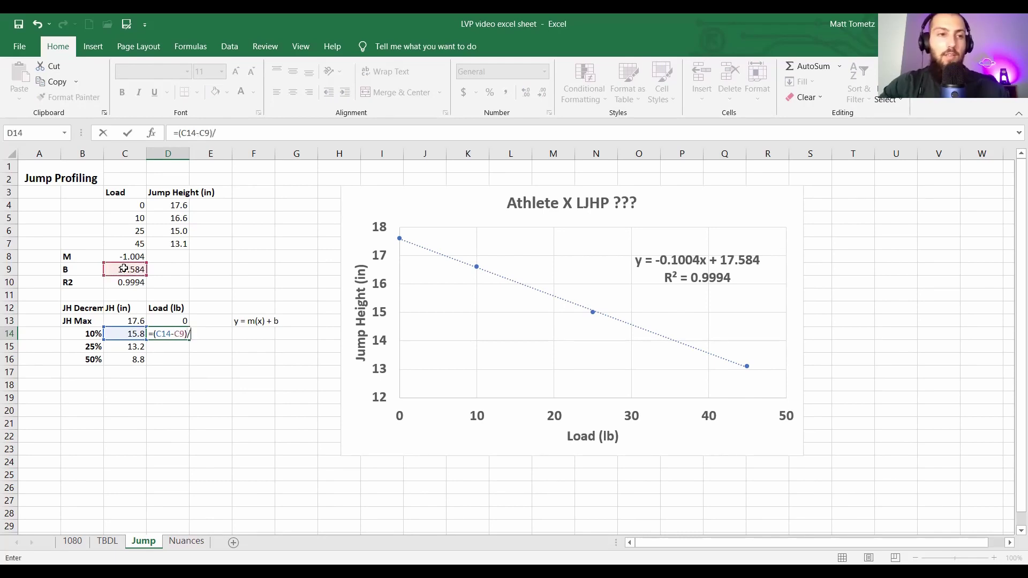
{"action": "left_click", "coordinate": [138, 257]}
{"action": "key", "text": "Return"}
Step: Format the calculated load in D14 to two decimal places
{"action": "key", "text": "Up"}
{"action": "left_click", "coordinate": [543, 93]}
{"action": "left_click", "coordinate": [543, 93]}
{"action": "left_click", "coordinate": [543, 93]}
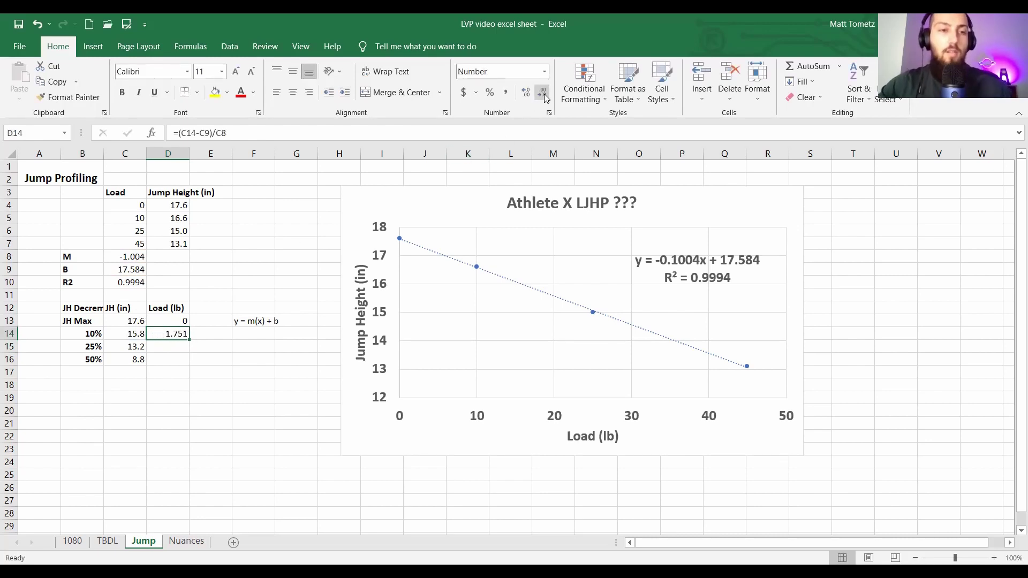
{"action": "left_click", "coordinate": [542, 95]}
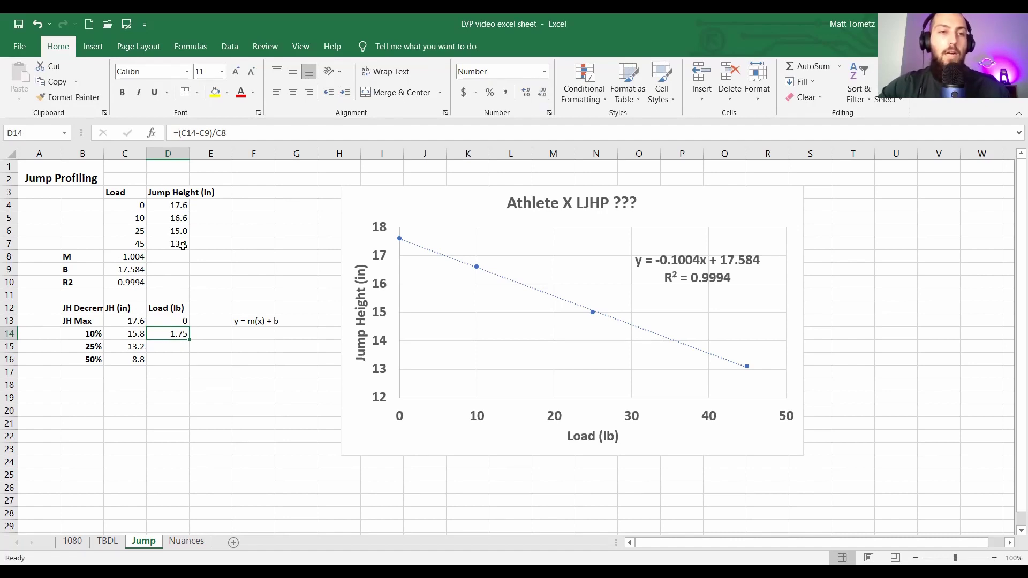
Step: Lock the references in the D14 load formula so it reads =($C14-$C$9)/$C$8
{"action": "double_click", "coordinate": [160, 333]}
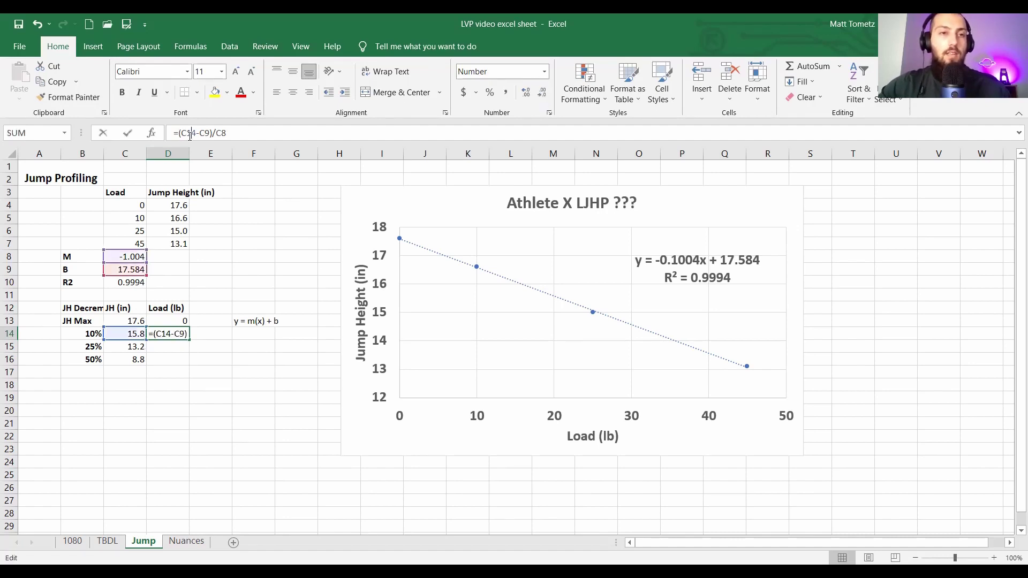
{"action": "key", "text": "F4"}
{"action": "key", "text": "F4"}
{"action": "key", "text": "F4"}
{"action": "left_click", "coordinate": [211, 132]}
{"action": "key", "text": "F4"}
{"action": "key", "text": "F4"}
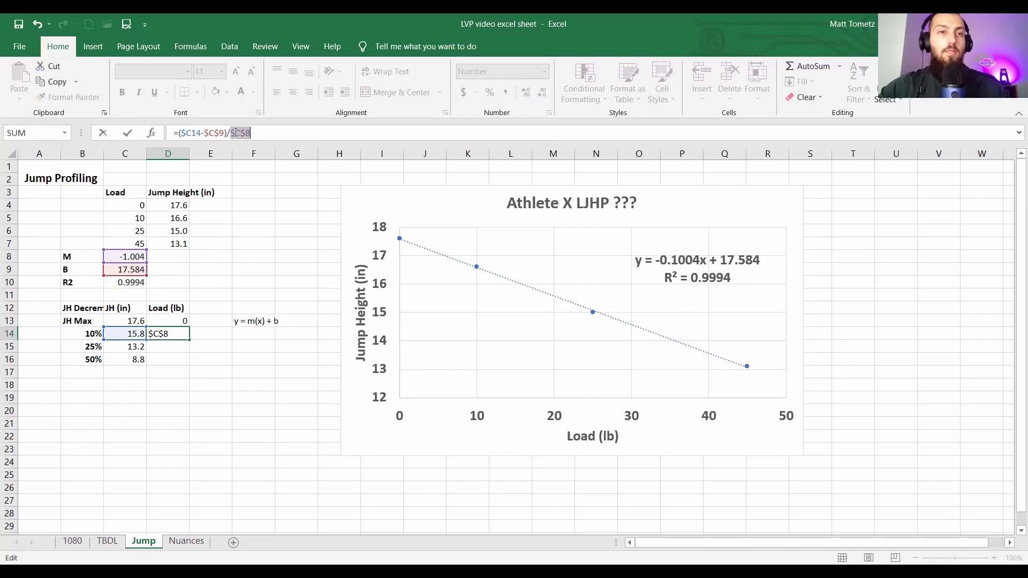
{"action": "key", "text": "Return"}
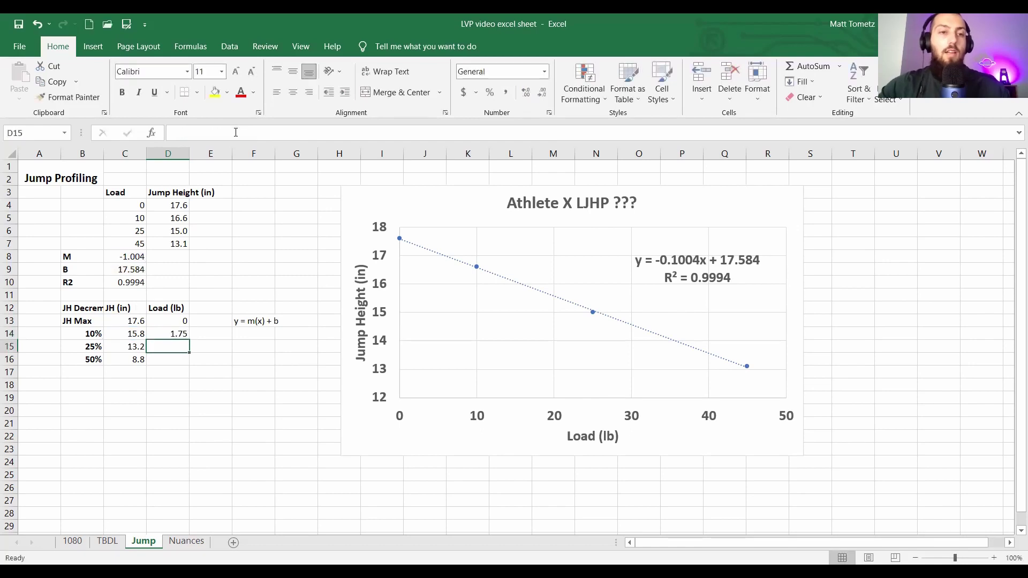
Step: Fill the D14 load formula down through D16 for the 25% and 50% decrements
{"action": "left_click", "coordinate": [185, 334]}
{"action": "left_click_drag", "start_coordinate": [191, 337], "coordinate": [185, 361]}
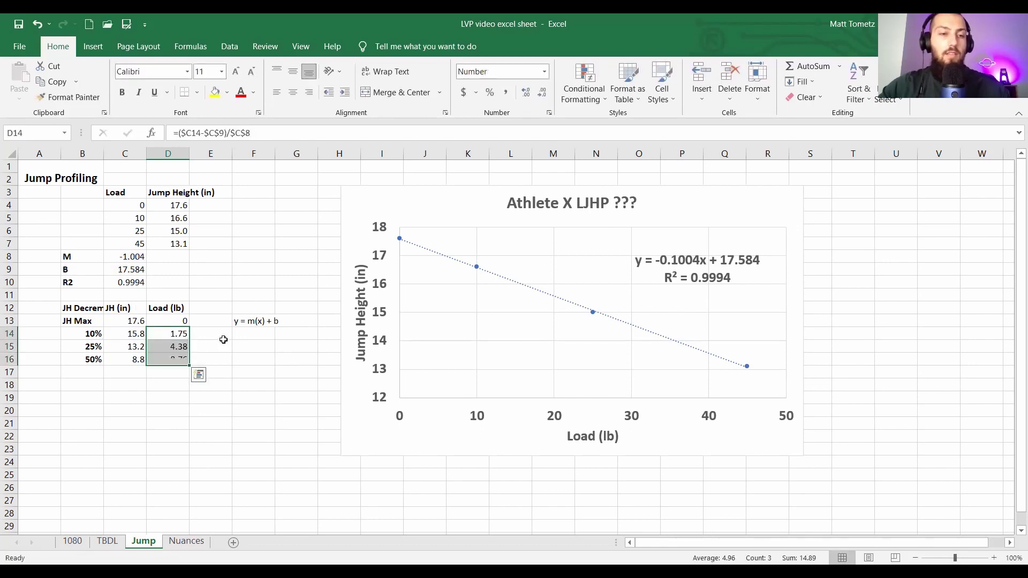
{"action": "left_click", "coordinate": [225, 345]}
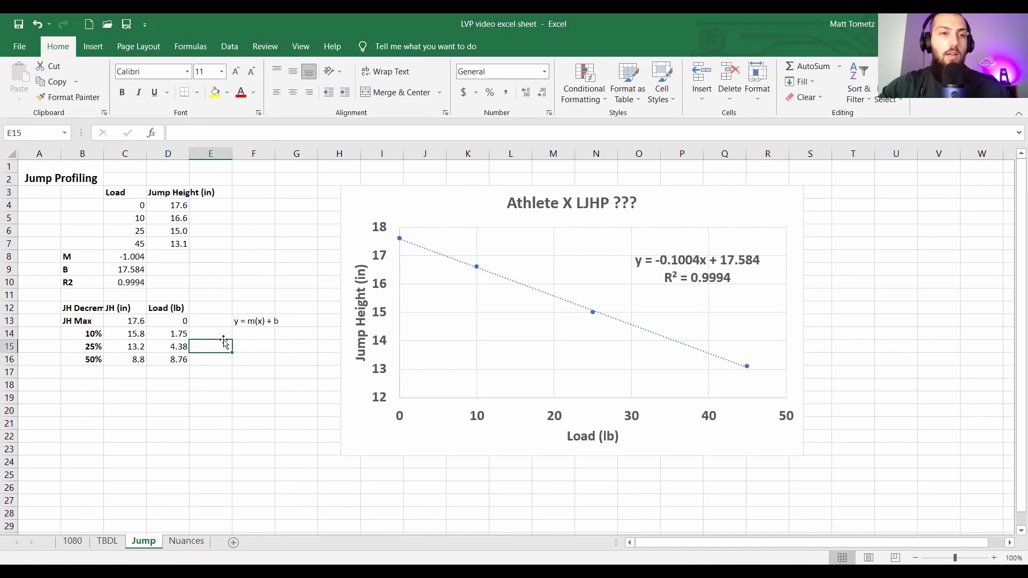
{"action": "left_click", "coordinate": [176, 333]}
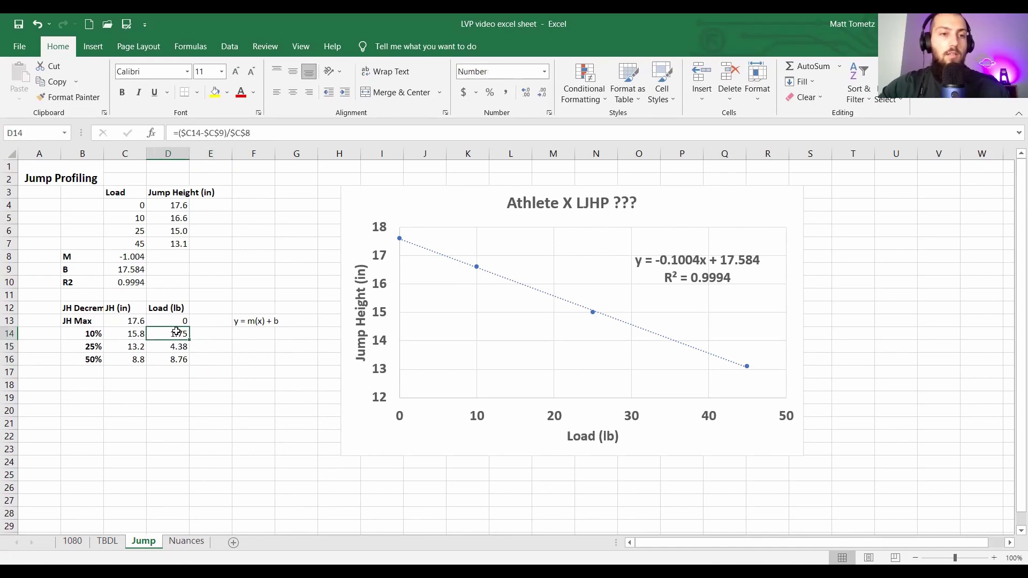
Step: Check the D14 load formula and its slope and intercept inputs against the chart's trendline equation and the tested loads
{"action": "double_click", "coordinate": [177, 334]}
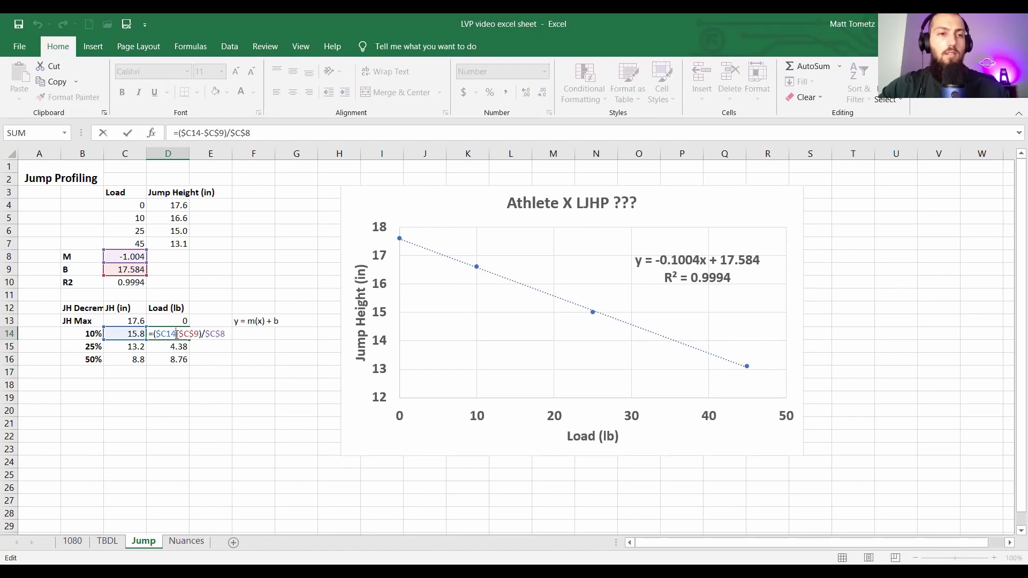
{"action": "left_click", "coordinate": [131, 257]}
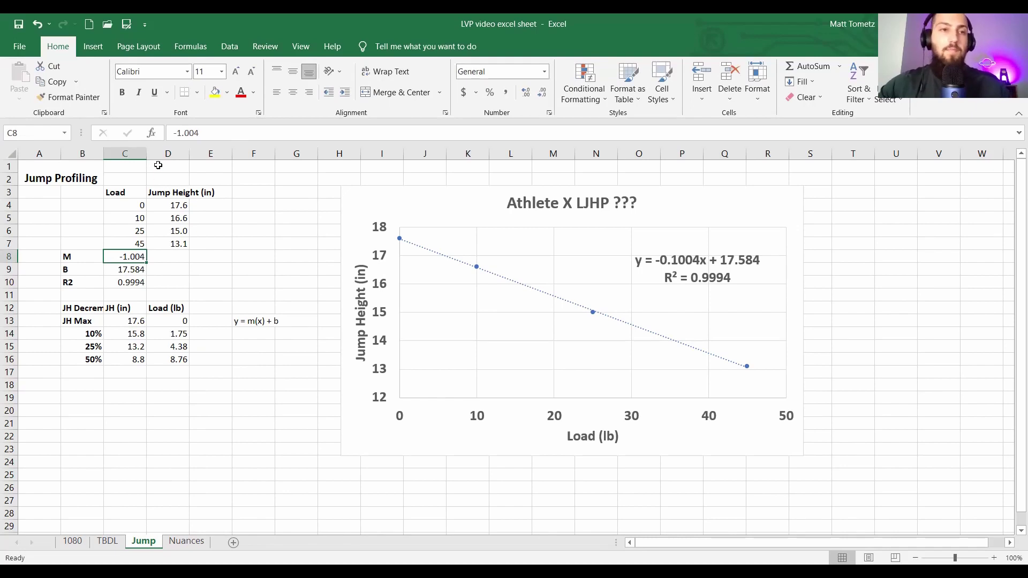
{"action": "key", "text": "F2"}
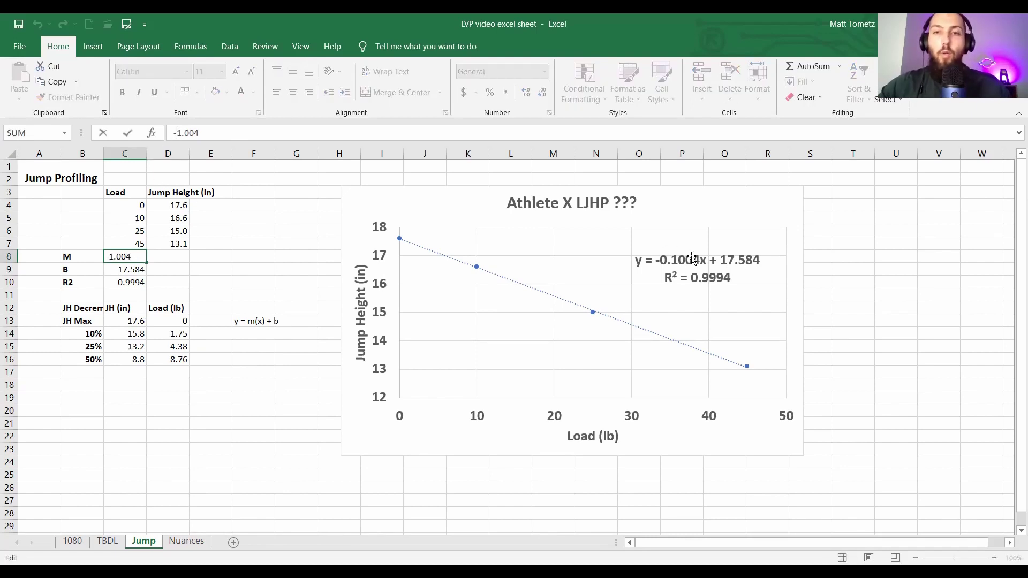
{"action": "left_click", "coordinate": [170, 334]}
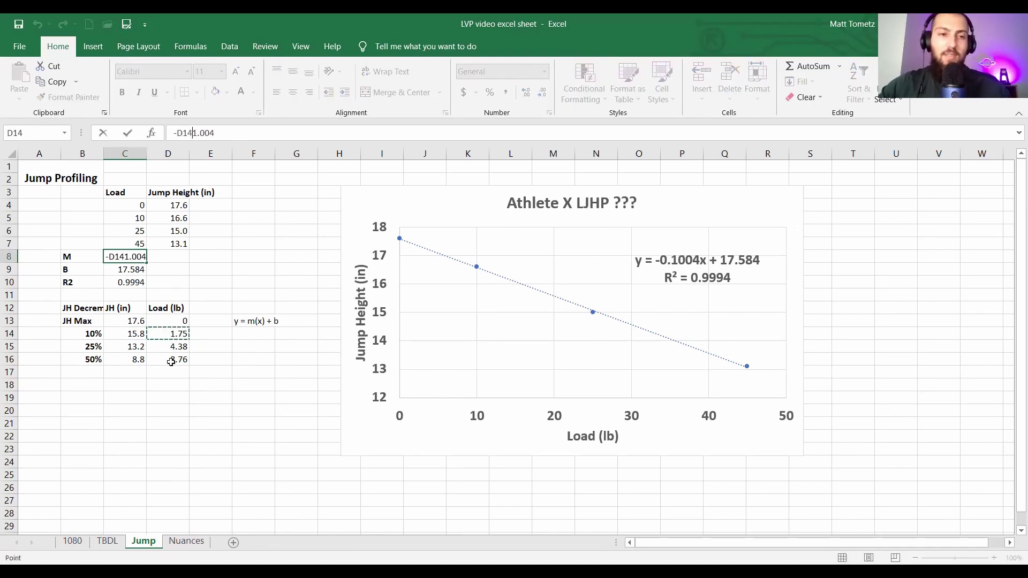
{"action": "key", "text": "Escape"}
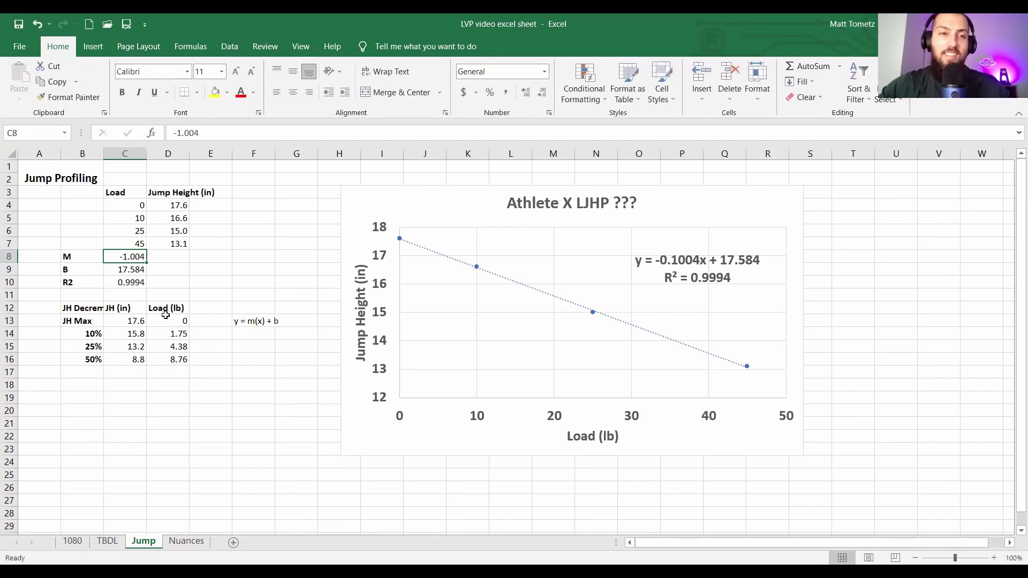
{"action": "left_click", "coordinate": [116, 361]}
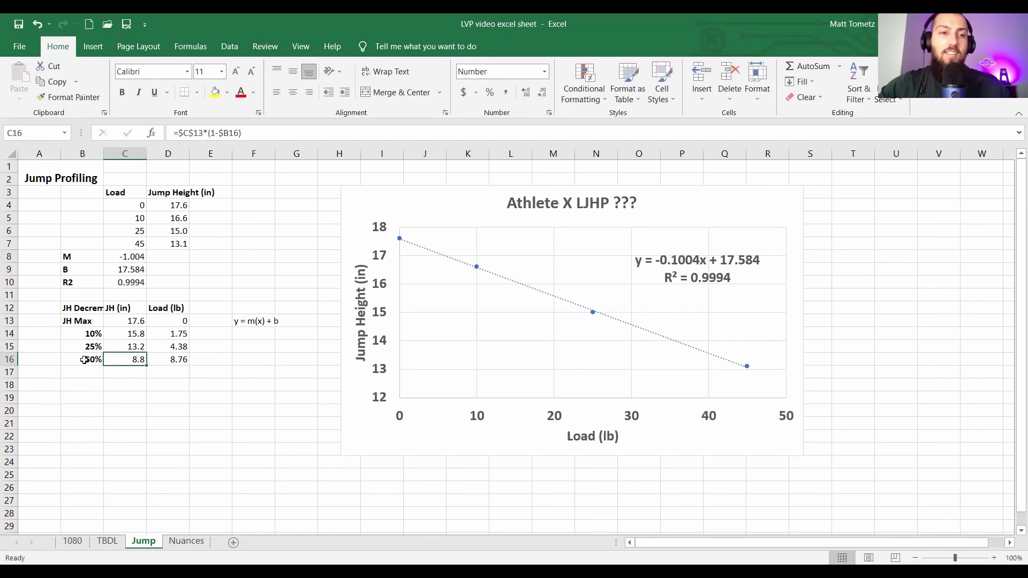
{"action": "left_click", "coordinate": [130, 244]}
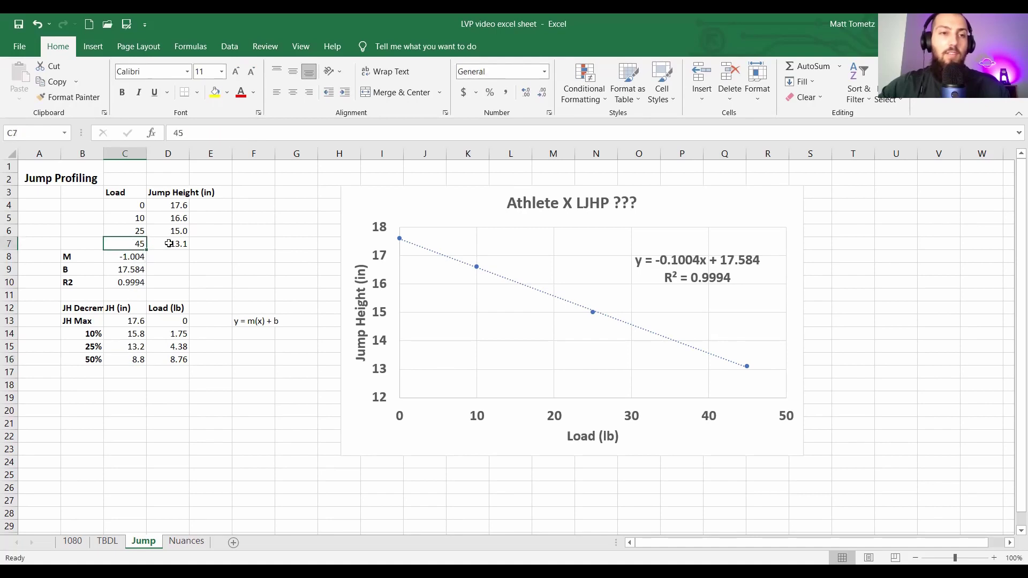
{"action": "left_click", "coordinate": [155, 358]}
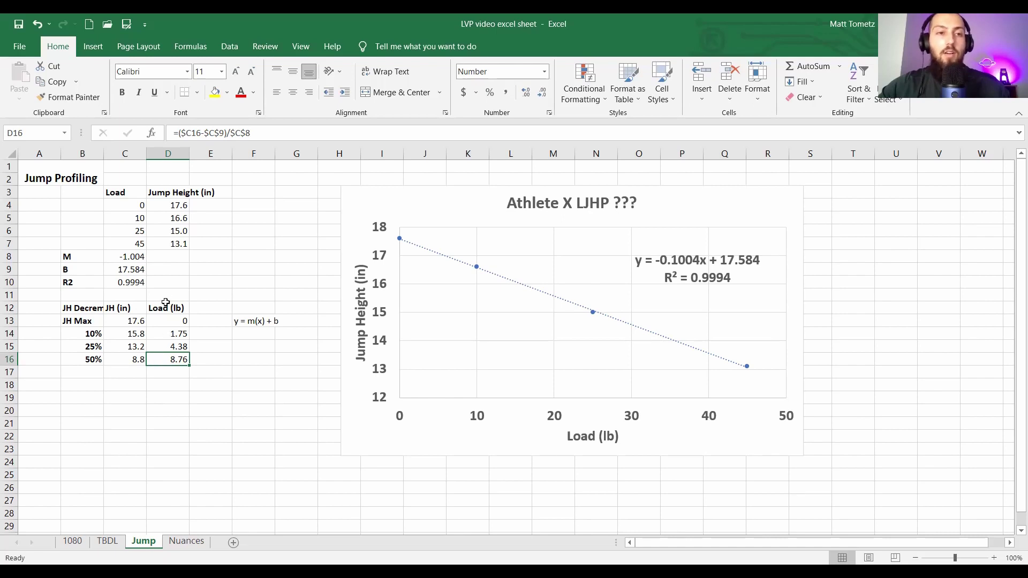
{"action": "double_click", "coordinate": [170, 334]}
{"action": "left_click", "coordinate": [119, 257]}
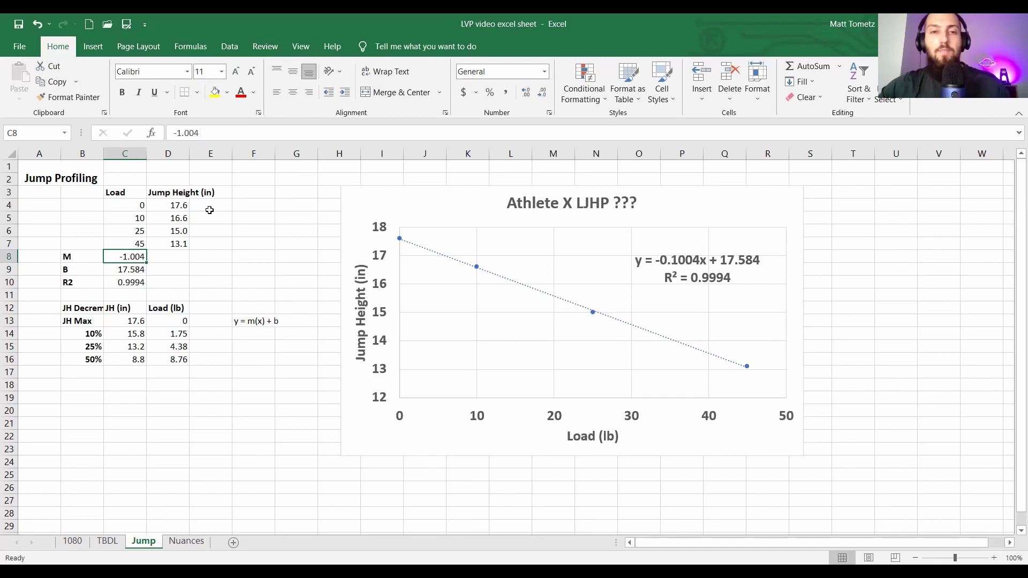
{"action": "left_click", "coordinate": [163, 365]}
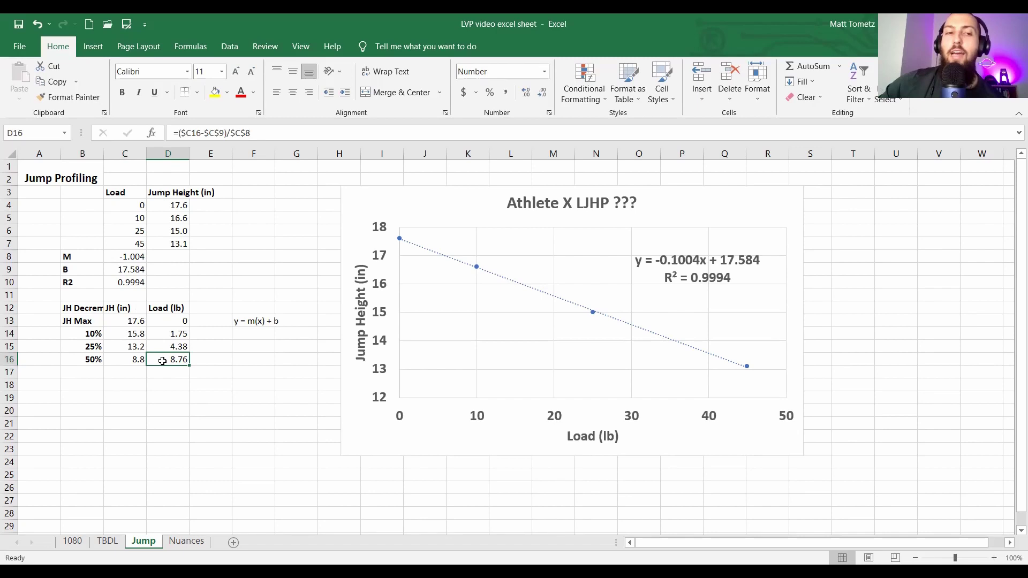
{"action": "left_click", "coordinate": [127, 256]}
{"action": "double_click", "coordinate": [166, 334]}
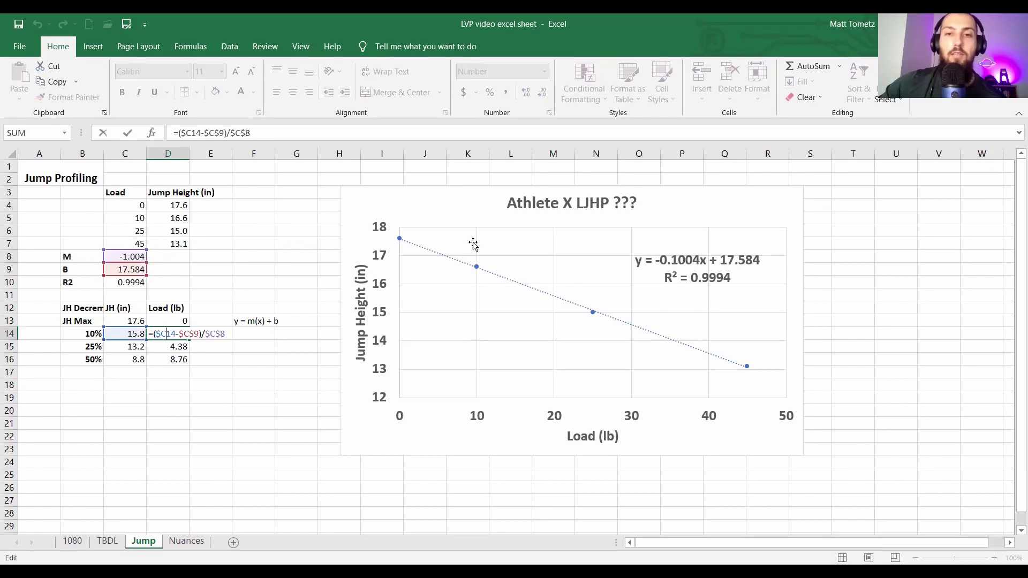
{"action": "key", "text": "Return"}
Step: Correct the slope M in C8 to -0.1004 to match the trendline equation
{"action": "left_click", "coordinate": [131, 256]}
{"action": "left_click", "coordinate": [182, 133]}
{"action": "key", "text": "BackSpace"}
{"action": "key", "text": "Left"}
{"action": "type", "text": "."}
{"action": "key", "text": "Return"}
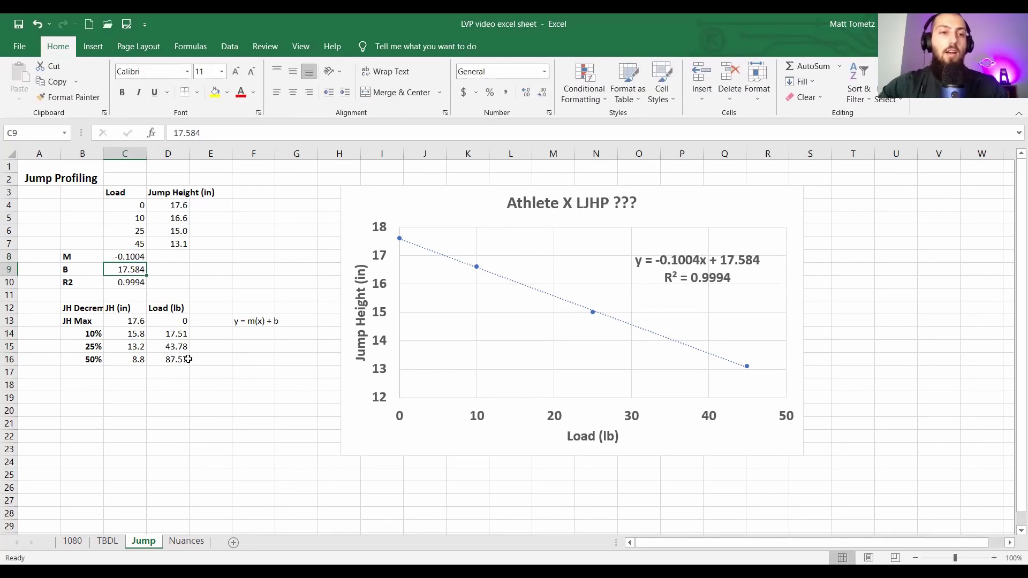
Step: Format the calculated loads in D14:D16 to one decimal place
{"action": "left_click_drag", "start_coordinate": [172, 333], "coordinate": [176, 359]}
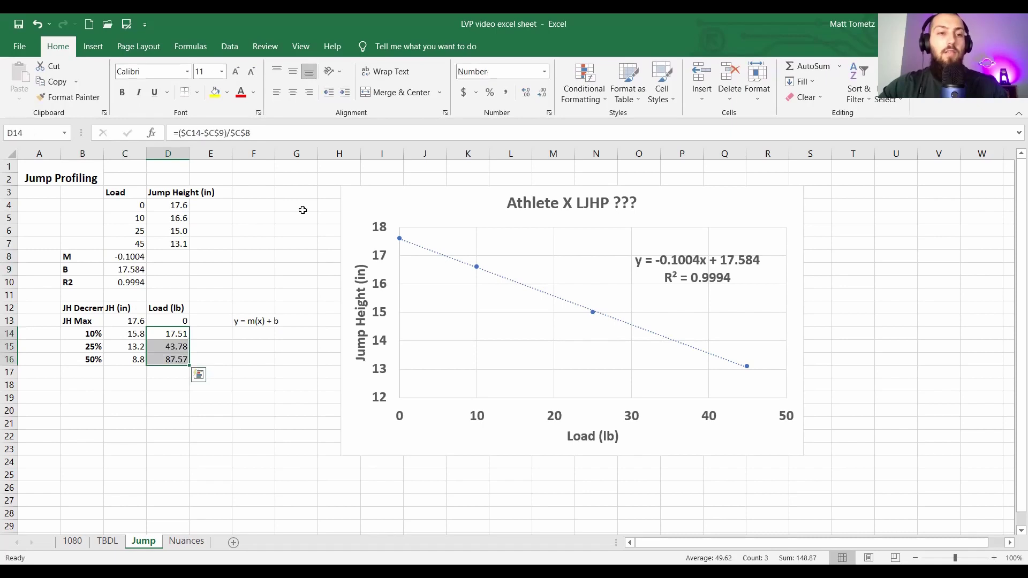
{"action": "left_click", "coordinate": [542, 92]}
{"action": "left_click", "coordinate": [223, 356]}
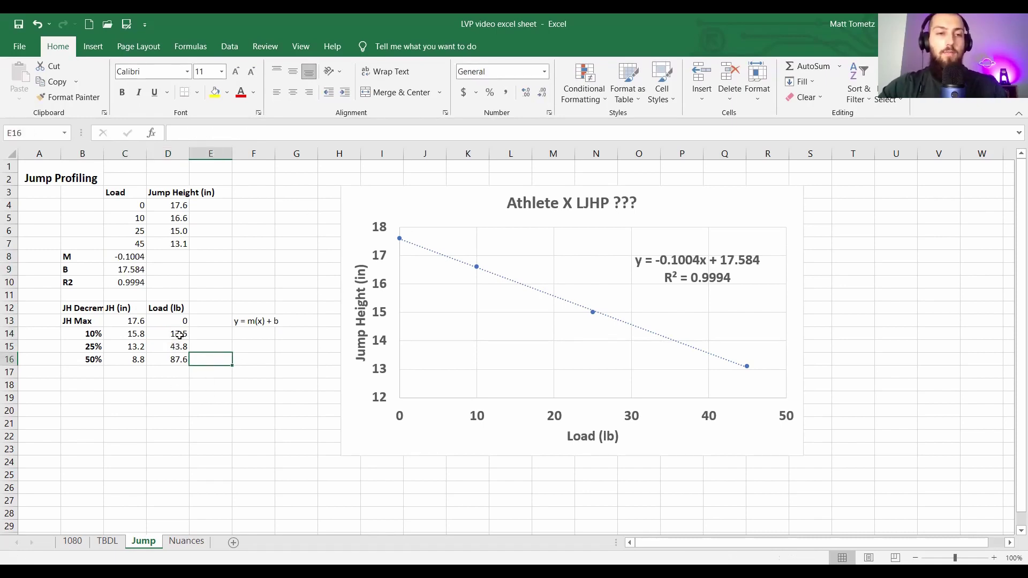
Step: Compare the 50% decrement's load and jump height with the maximum jump height
{"action": "left_click", "coordinate": [166, 360]}
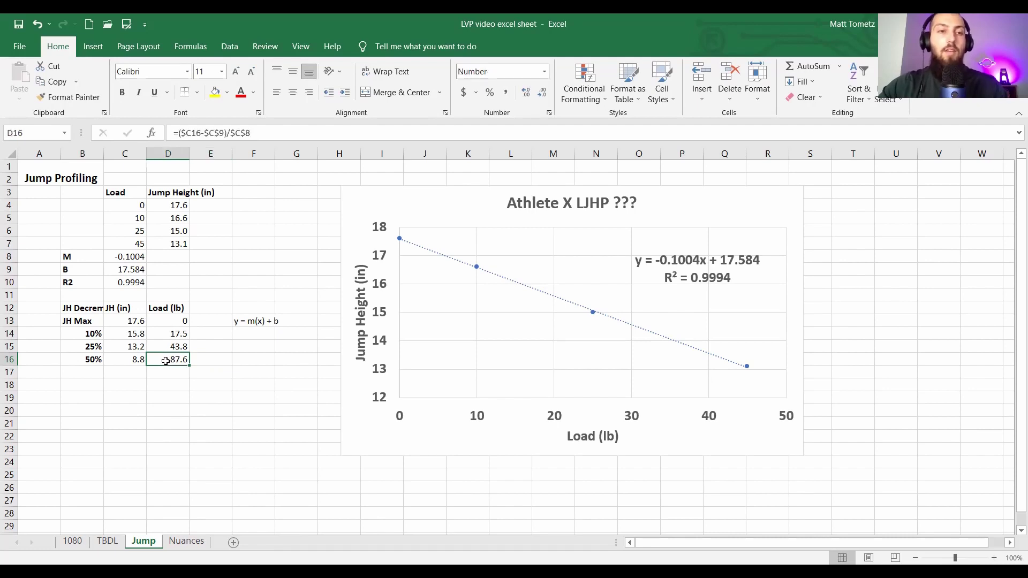
{"action": "left_click", "coordinate": [129, 362]}
{"action": "left_click", "coordinate": [122, 321]}
Step: Read the R2 guideline on the Nuances sheet and compare it with the R2 values of the three profiles on the 1080 sheet
{"action": "left_click", "coordinate": [187, 541]}
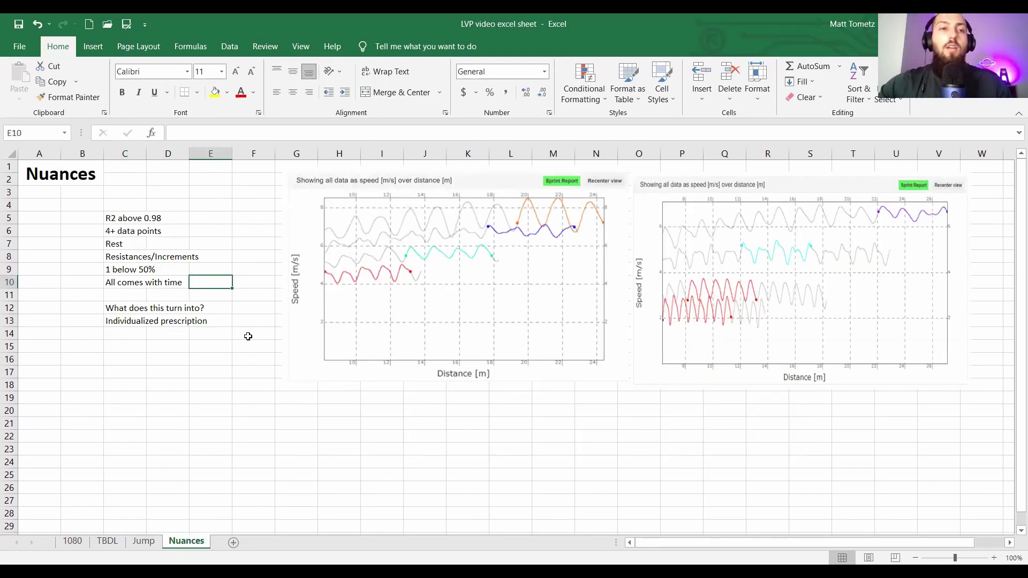
{"action": "left_click", "coordinate": [113, 215]}
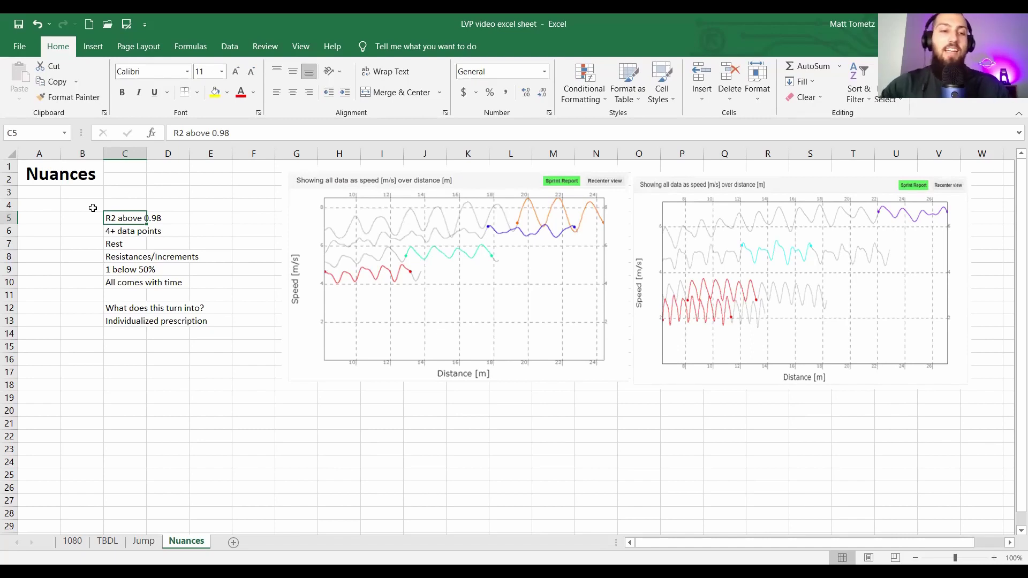
{"action": "left_click", "coordinate": [72, 541]}
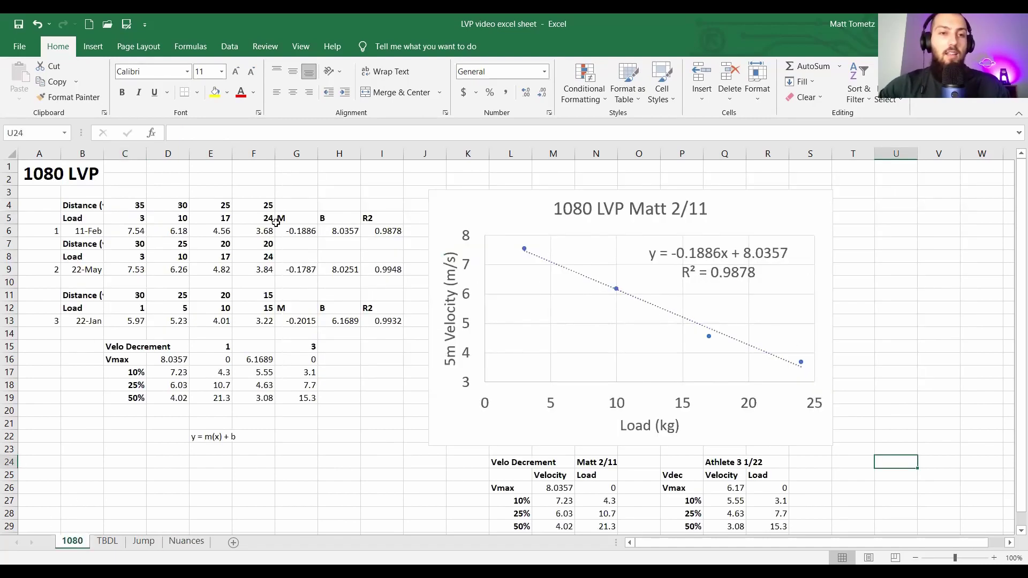
{"action": "left_click", "coordinate": [376, 228]}
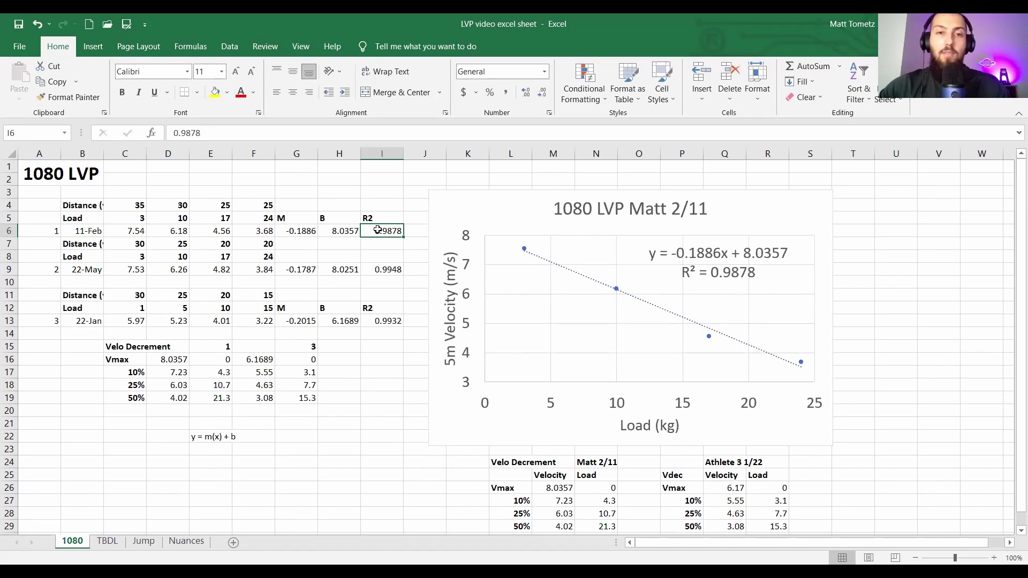
{"action": "left_click", "coordinate": [378, 268]}
{"action": "left_click", "coordinate": [371, 321]}
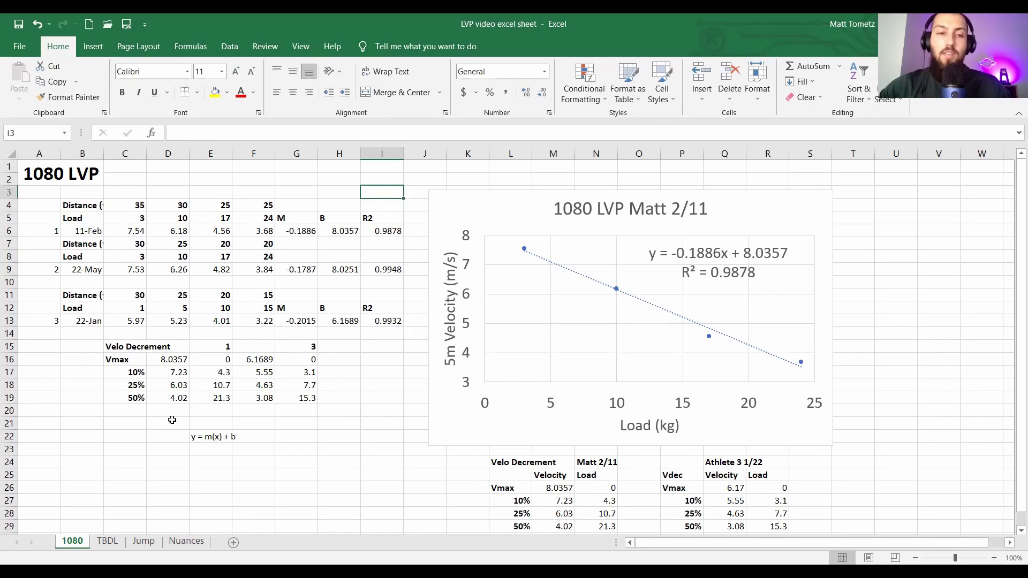
Step: Compare the R2 values in row 12 across the three load-velocity profiles on the TBDL sheet
{"action": "left_click", "coordinate": [110, 541]}
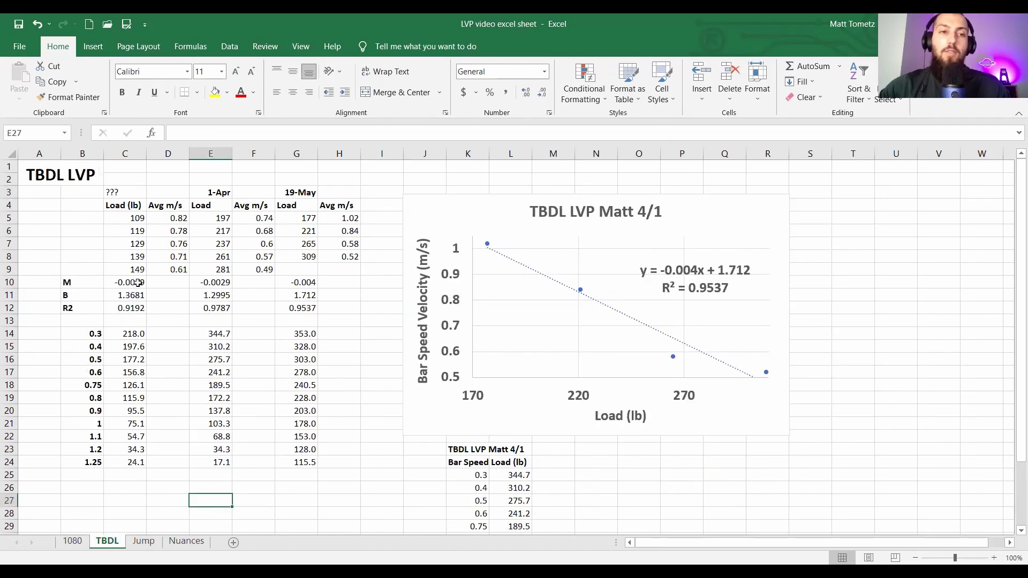
{"action": "left_click", "coordinate": [127, 309]}
{"action": "left_click", "coordinate": [203, 310]}
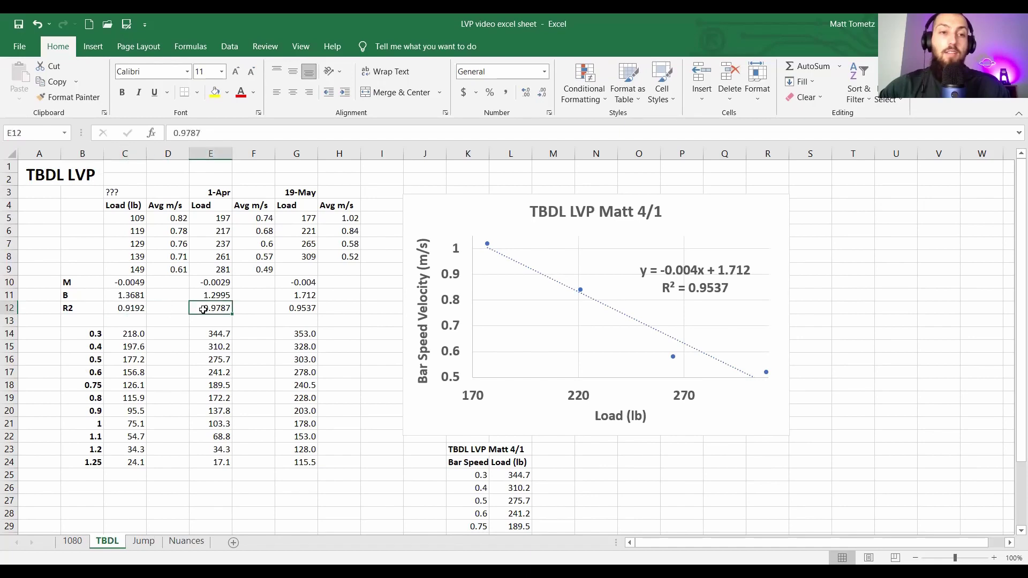
{"action": "left_click", "coordinate": [286, 309]}
{"action": "left_click", "coordinate": [340, 305]}
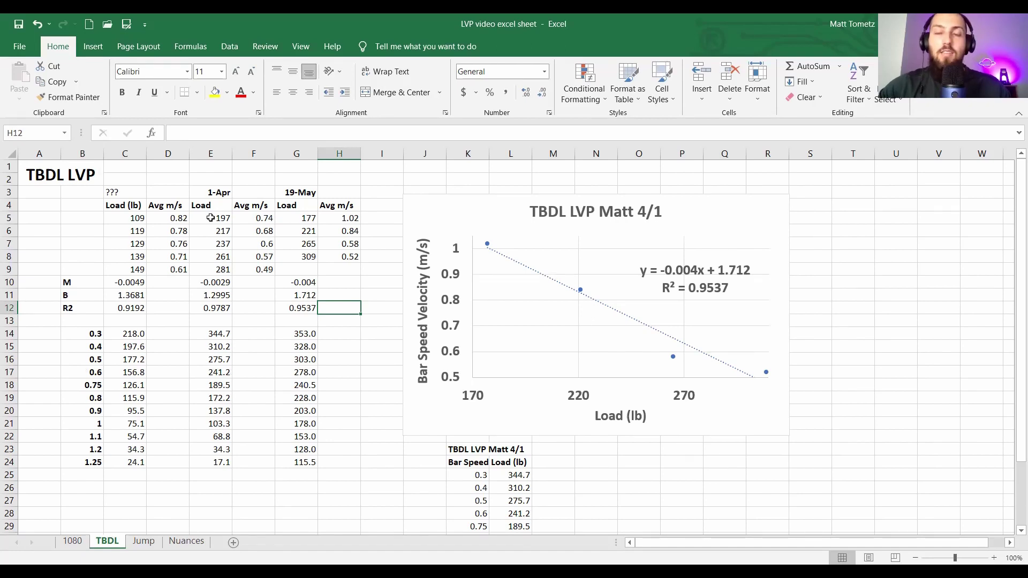
{"action": "left_click", "coordinate": [112, 305]}
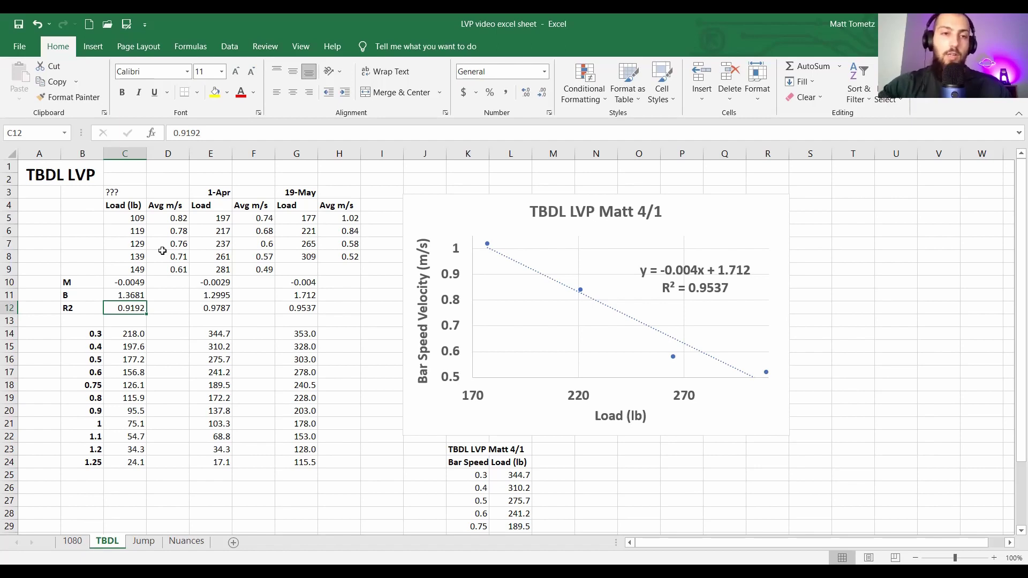
{"action": "left_click", "coordinate": [217, 307]}
{"action": "left_click", "coordinate": [294, 310]}
{"action": "left_click", "coordinate": [131, 308]}
{"action": "left_click", "coordinate": [206, 308]}
{"action": "left_click", "coordinate": [322, 312]}
{"action": "left_click", "coordinate": [304, 310]}
Step: Examine the 19-May predicted loads in G14:G24, the profiles' R2 values and how the chart's points fit the trendline
{"action": "left_click_drag", "start_coordinate": [300, 329], "coordinate": [303, 463]}
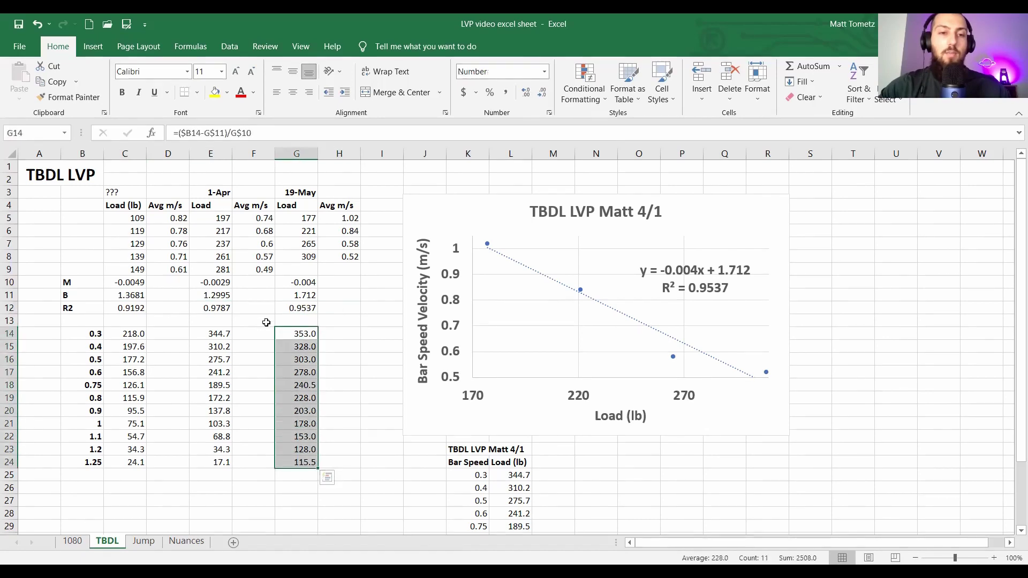
{"action": "left_click", "coordinate": [296, 308]}
{"action": "left_click", "coordinate": [221, 308]}
{"action": "left_click", "coordinate": [135, 308]}
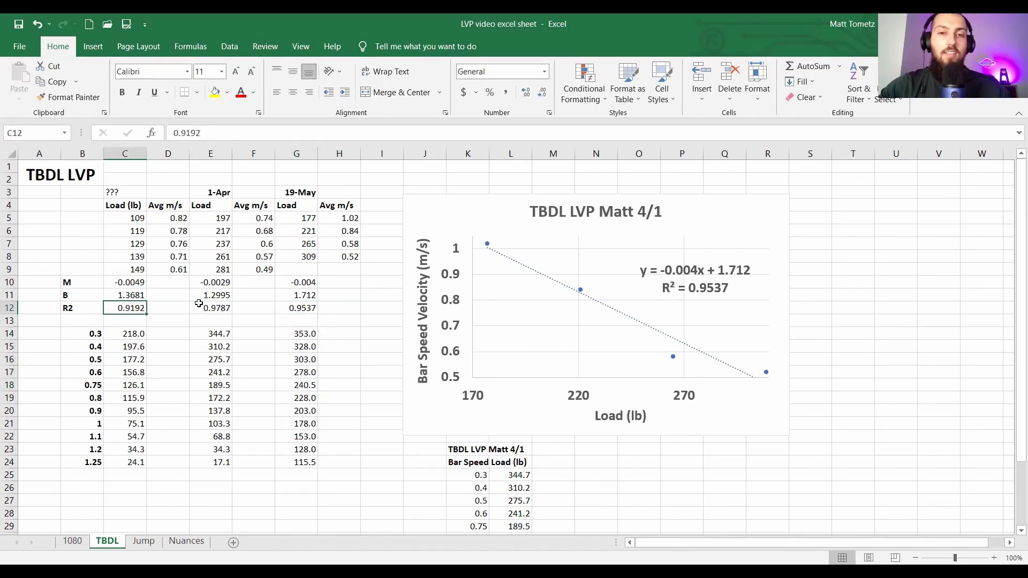
{"action": "left_click", "coordinate": [461, 207]}
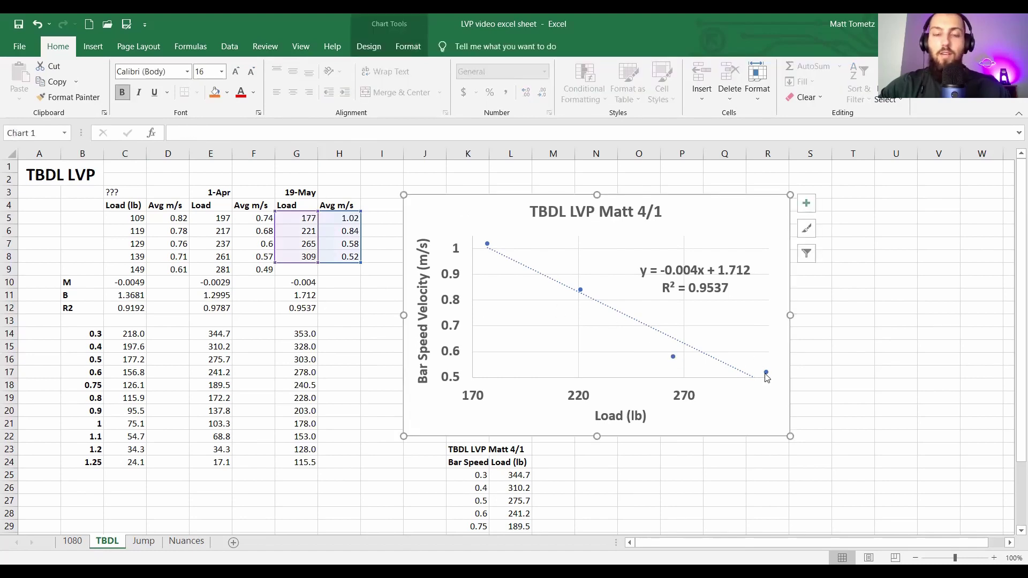
{"action": "left_click", "coordinate": [345, 295]}
Step: Check the jump profile's R2 value in C10 on the Jump sheet
{"action": "left_click", "coordinate": [144, 541]}
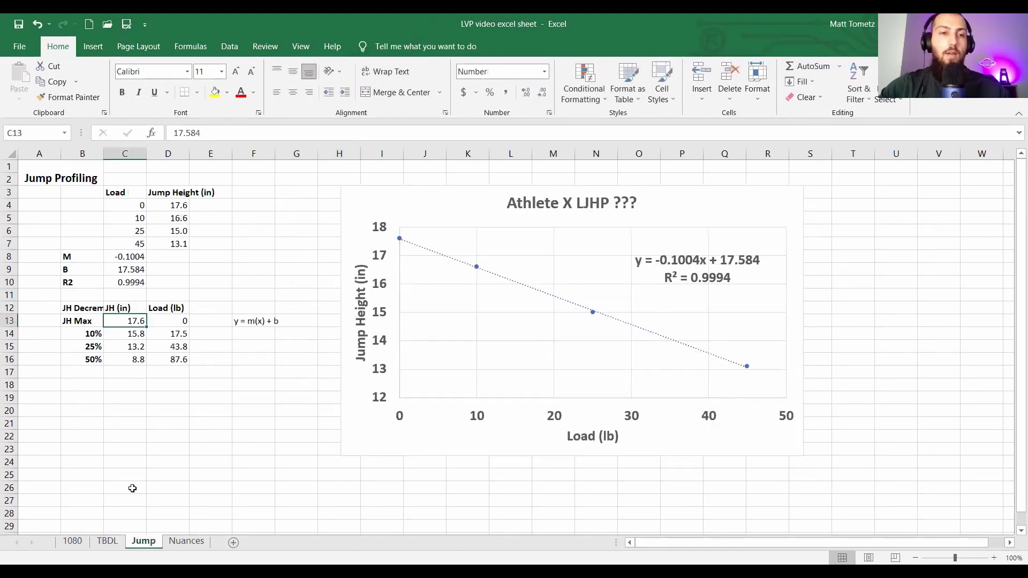
{"action": "left_click", "coordinate": [122, 281]}
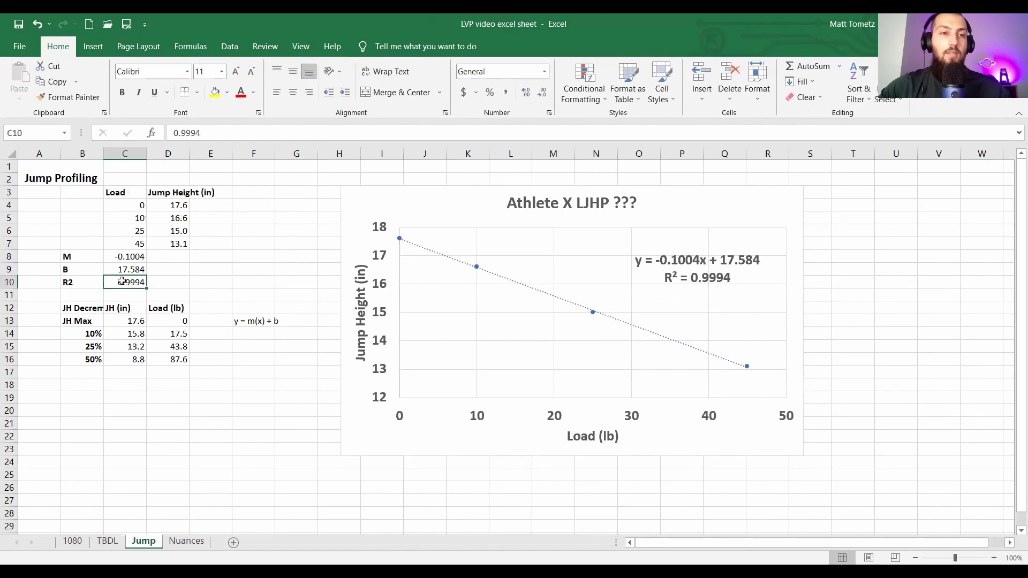
{"action": "left_click", "coordinate": [223, 276]}
Step: Review the "4+ data points" guideline on the Nuances sheet against the jump profile's tested loads
{"action": "left_click", "coordinate": [186, 542]}
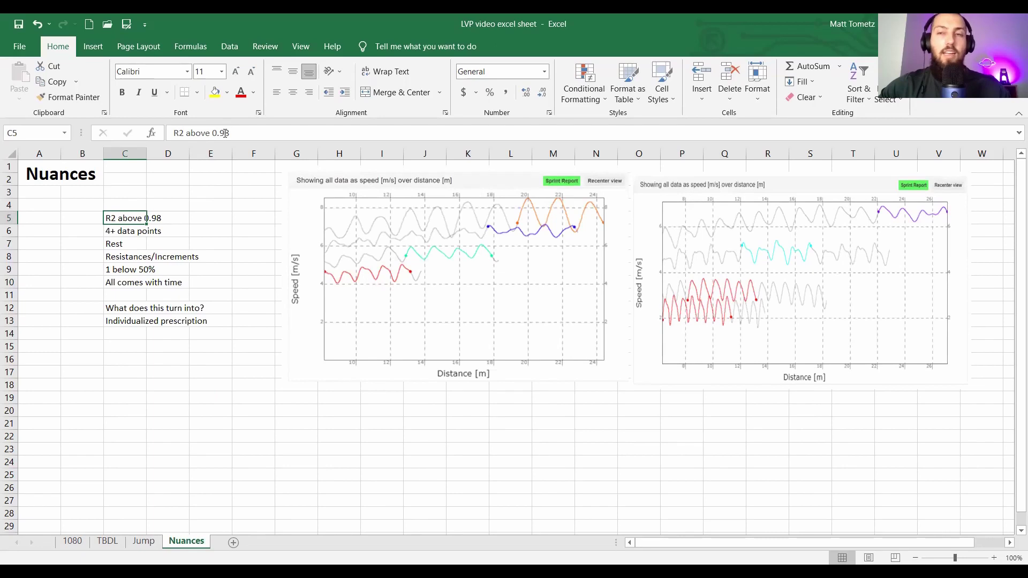
{"action": "left_click", "coordinate": [115, 240]}
{"action": "left_click", "coordinate": [114, 229]}
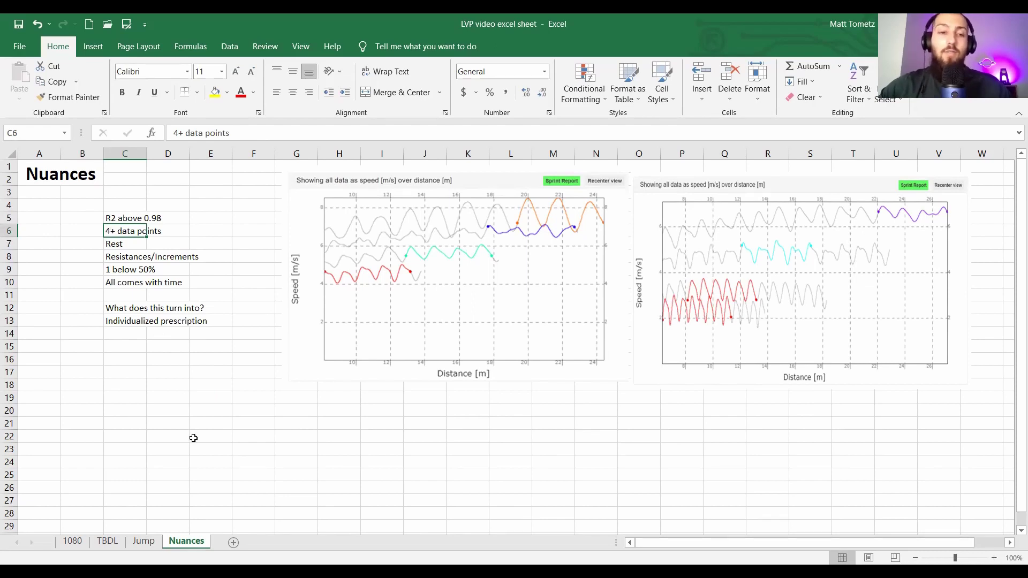
{"action": "left_click", "coordinate": [142, 541]}
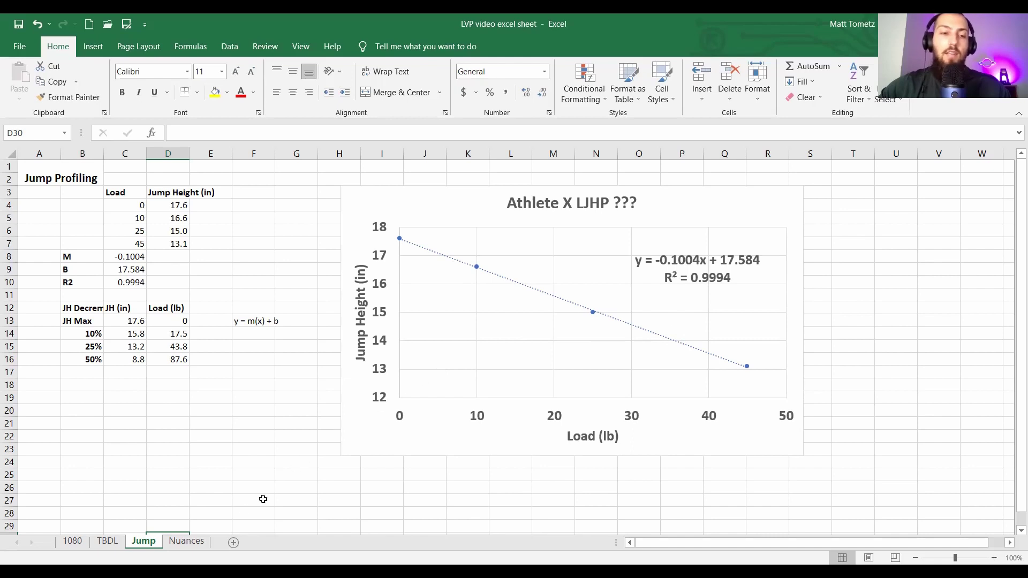
{"action": "left_click", "coordinate": [186, 541]}
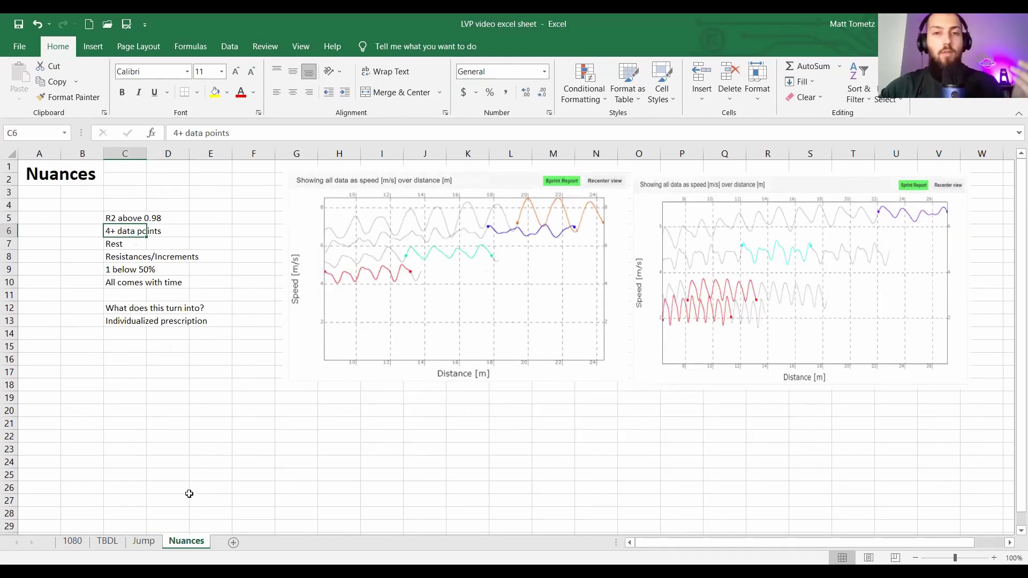
Step: Review the "Rest" guideline on the Nuances sheet and look at the 11-Feb profile on the 1080 sheet
{"action": "left_click", "coordinate": [106, 243]}
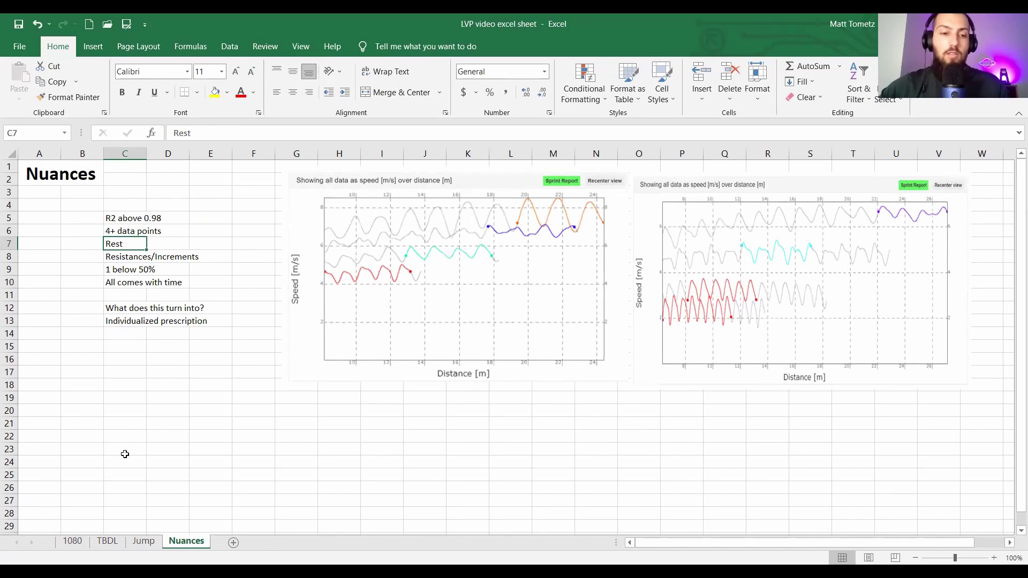
{"action": "left_click", "coordinate": [72, 542]}
{"action": "left_click", "coordinate": [83, 229]}
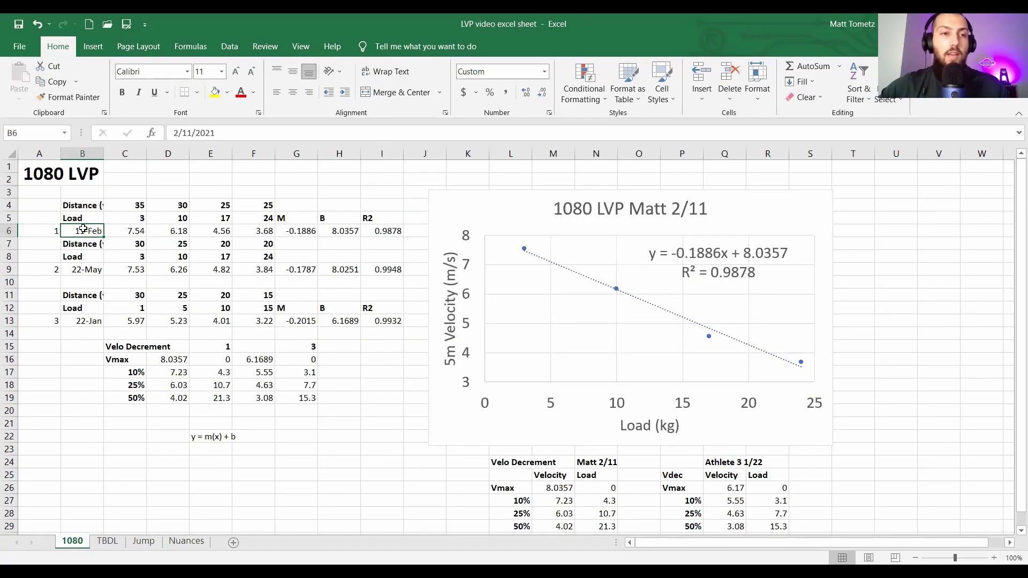
Step: Examine the 11-Feb profile's distances in C4:F4, their yard unit and the loads in C5:F5 on the 1080 sheet
{"action": "left_click_drag", "start_coordinate": [110, 204], "coordinate": [272, 206]}
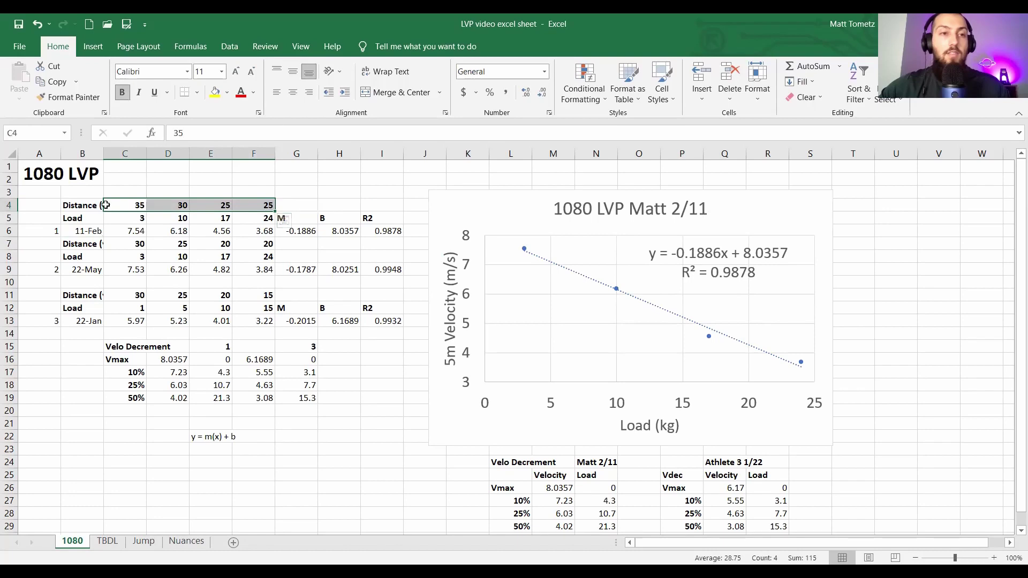
{"action": "left_click", "coordinate": [101, 205]}
{"action": "left_click_drag", "start_coordinate": [212, 133], "coordinate": [232, 134]}
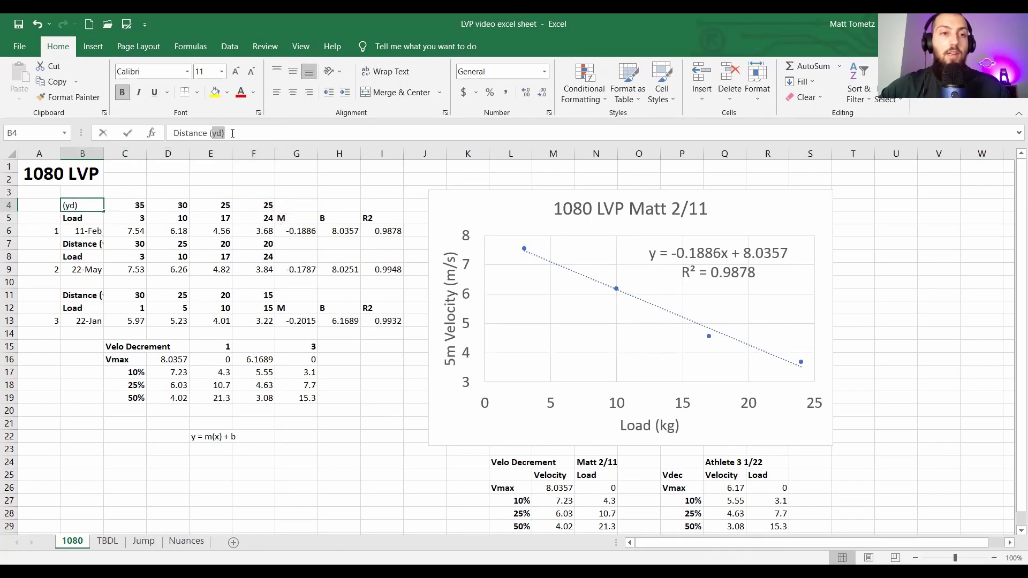
{"action": "left_click_drag", "start_coordinate": [134, 219], "coordinate": [269, 218]}
{"action": "left_click", "coordinate": [316, 247]}
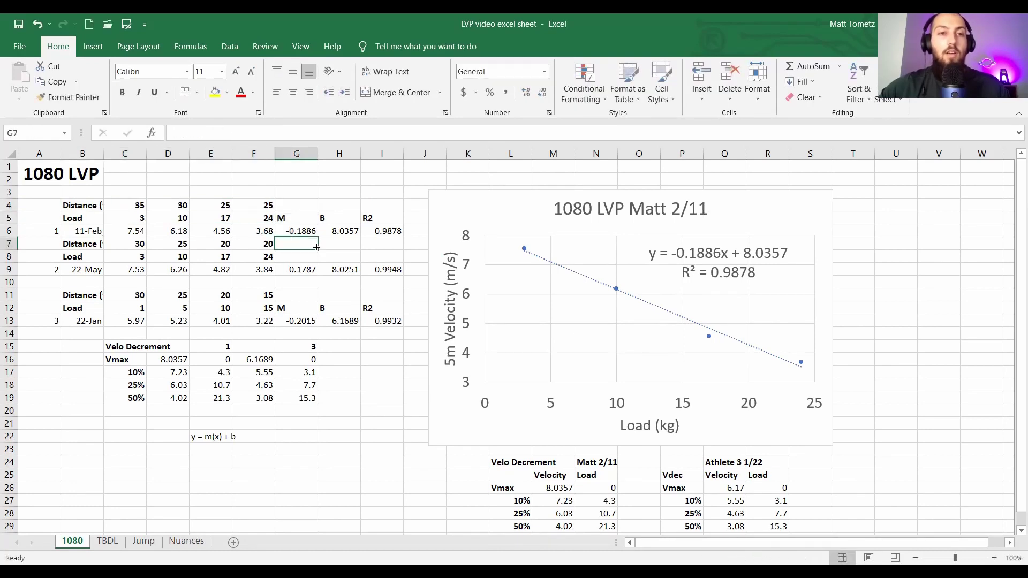
Step: Review the "Resistances/Increments" guideline in C8 on the Nuances sheet
{"action": "left_click", "coordinate": [186, 542]}
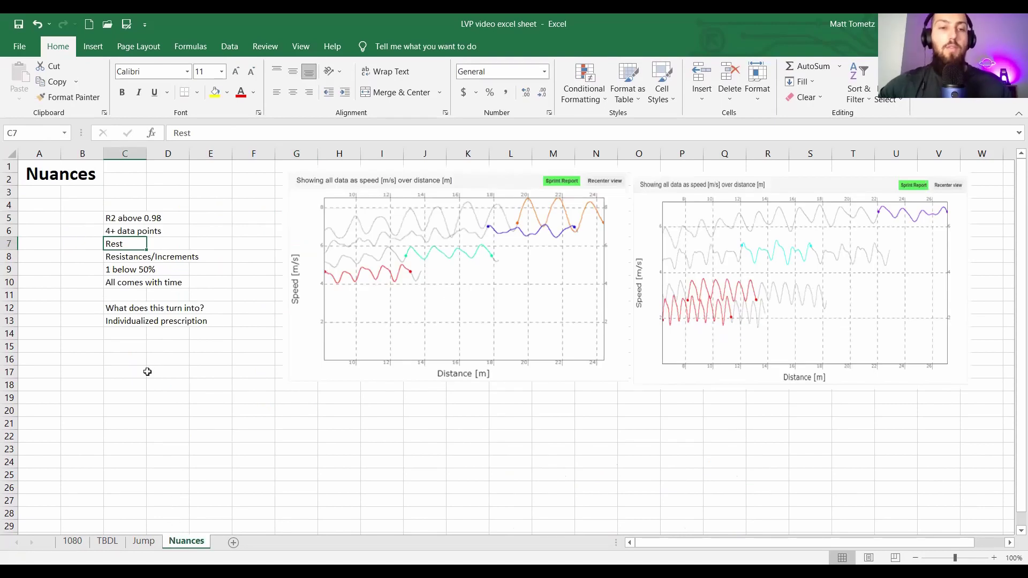
{"action": "left_click", "coordinate": [148, 372]}
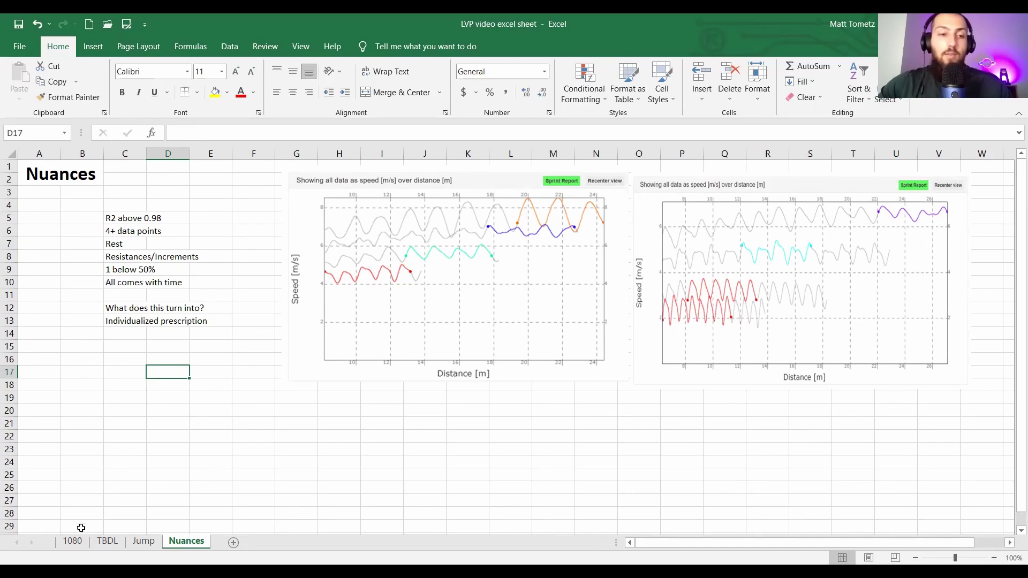
{"action": "left_click", "coordinate": [184, 337]}
{"action": "left_click", "coordinate": [182, 347]}
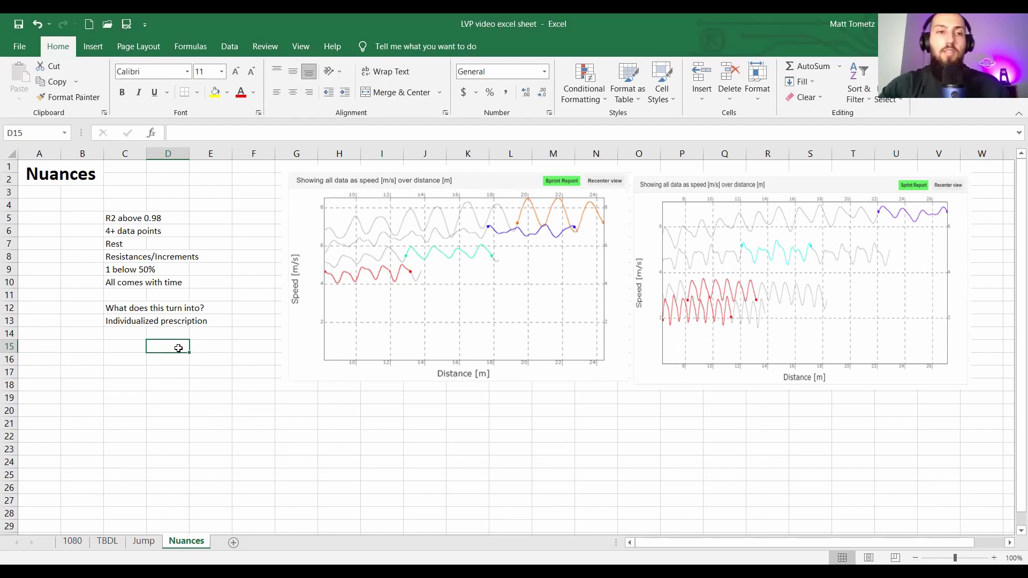
{"action": "left_click", "coordinate": [126, 254]}
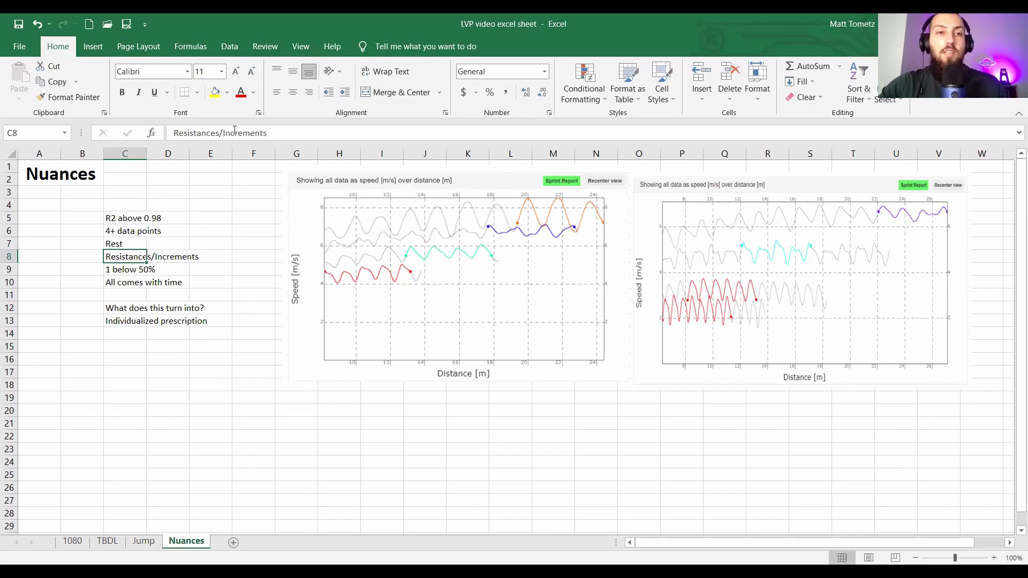
Step: Compare the load increments of the 11-Feb profile (C5:F5) and the 22-Jan profile (C12:F12) on the 1080 sheet
{"action": "left_click", "coordinate": [72, 541]}
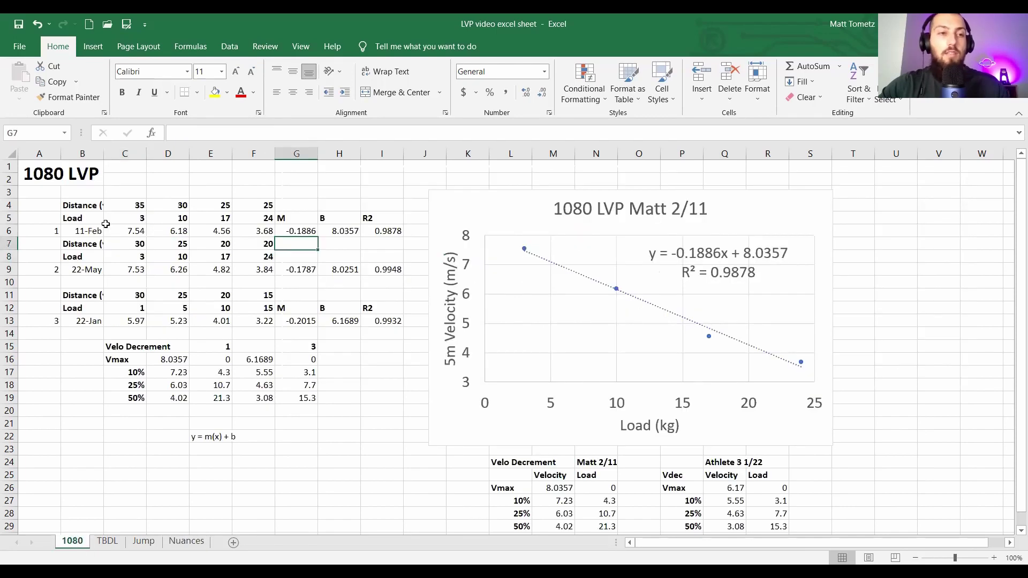
{"action": "left_click_drag", "start_coordinate": [127, 217], "coordinate": [254, 215]}
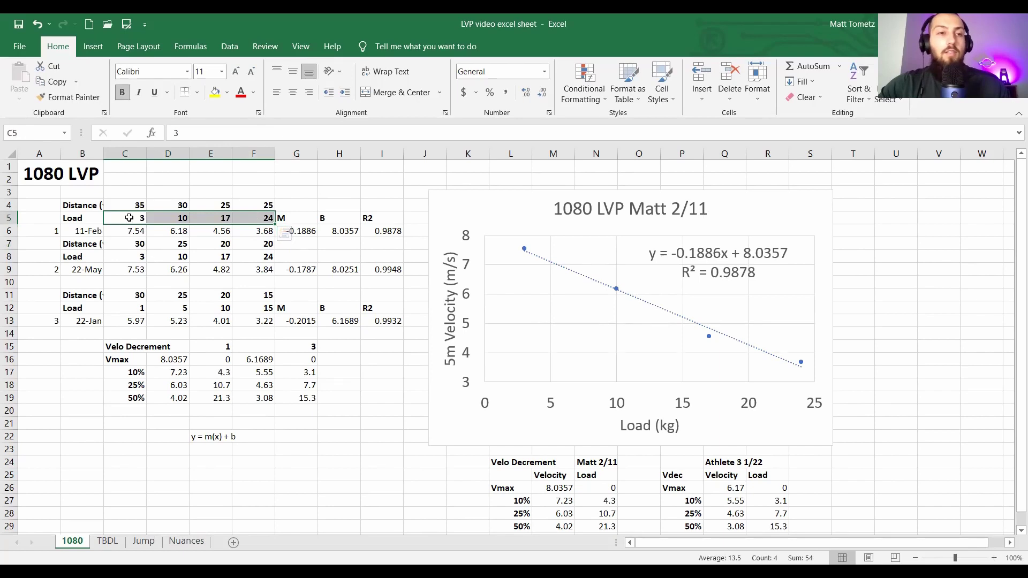
{"action": "key", "text": "Right"}
{"action": "key", "text": "Right"}
{"action": "key", "text": "Right"}
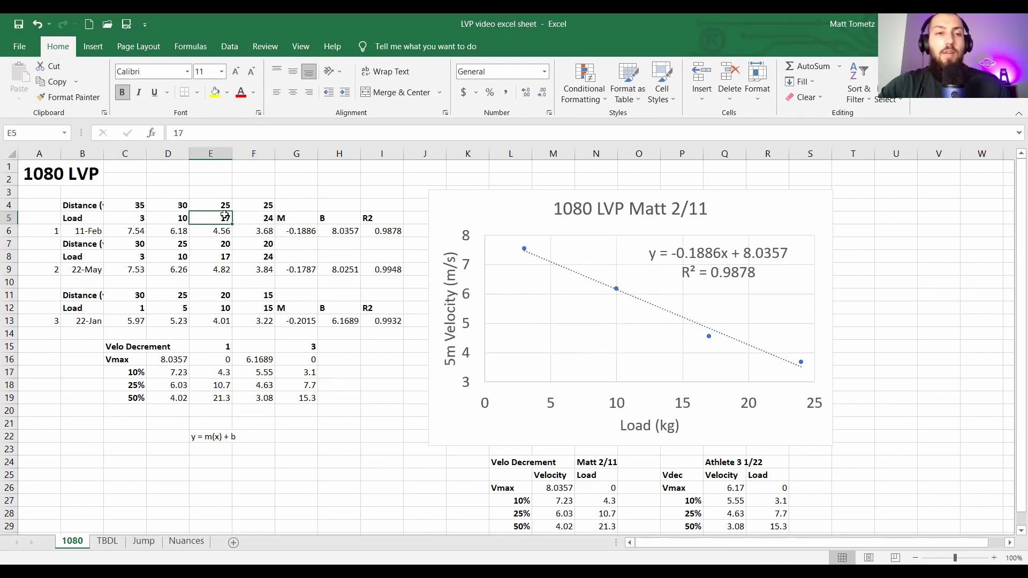
{"action": "left_click_drag", "start_coordinate": [135, 308], "coordinate": [257, 309]}
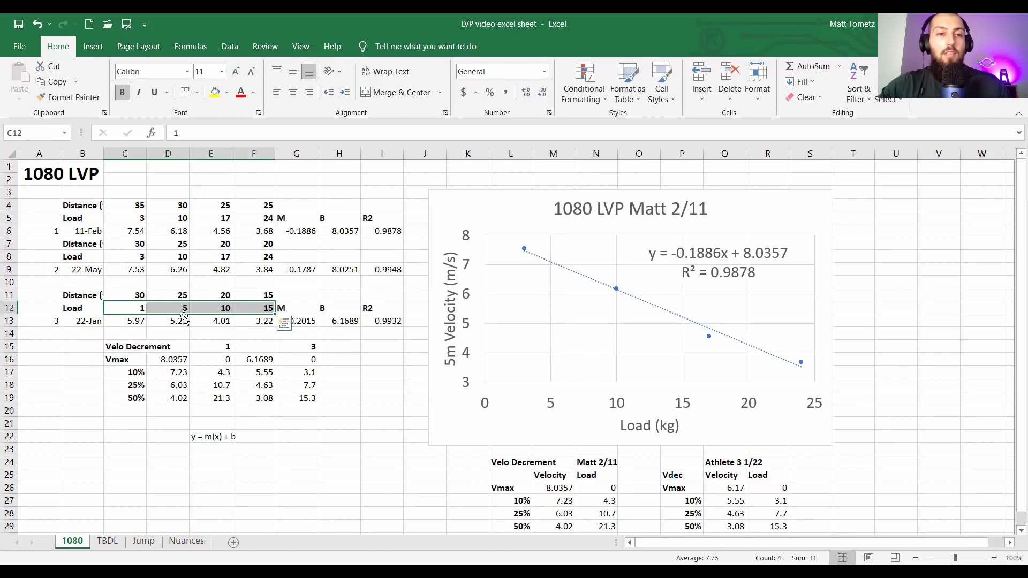
{"action": "left_click", "coordinate": [169, 308]}
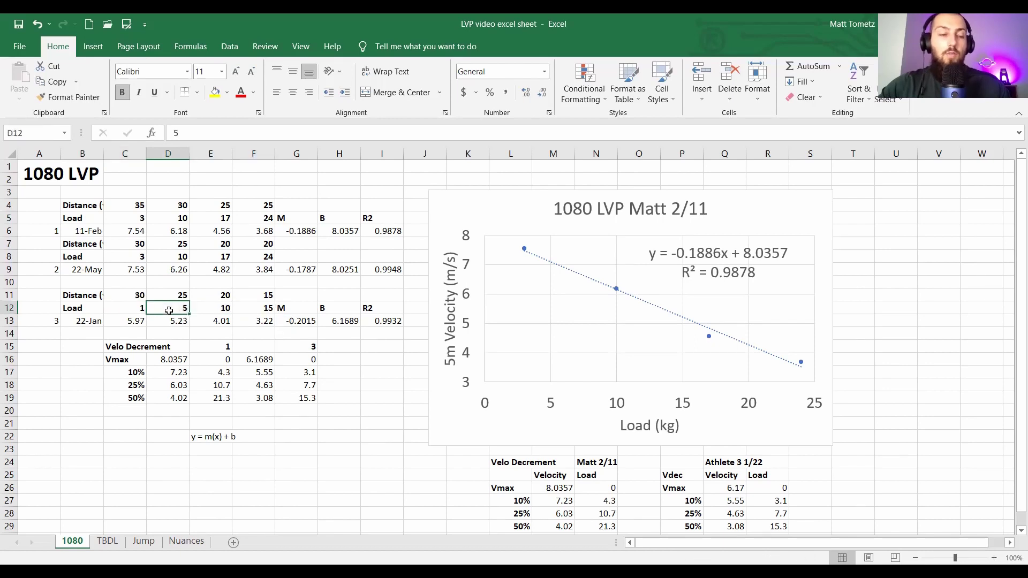
Step: Compare the load increments of the undated, 1-Apr and 19-May profiles on the TBDL sheet
{"action": "left_click", "coordinate": [107, 541]}
{"action": "left_click_drag", "start_coordinate": [209, 218], "coordinate": [214, 270]}
{"action": "left_click_drag", "start_coordinate": [285, 220], "coordinate": [287, 251]}
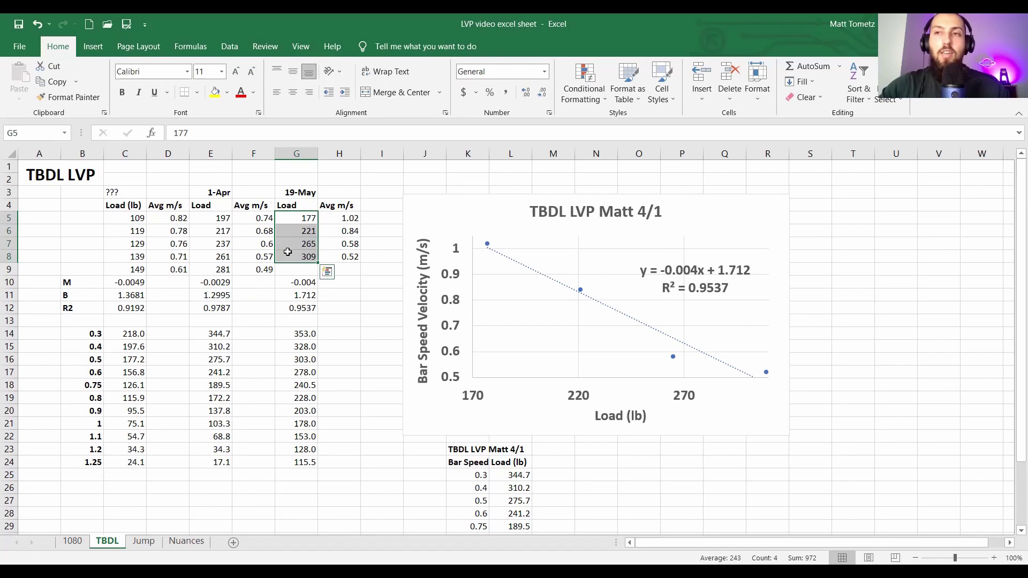
{"action": "left_click_drag", "start_coordinate": [121, 218], "coordinate": [124, 269]}
{"action": "left_click_drag", "start_coordinate": [195, 221], "coordinate": [211, 270]}
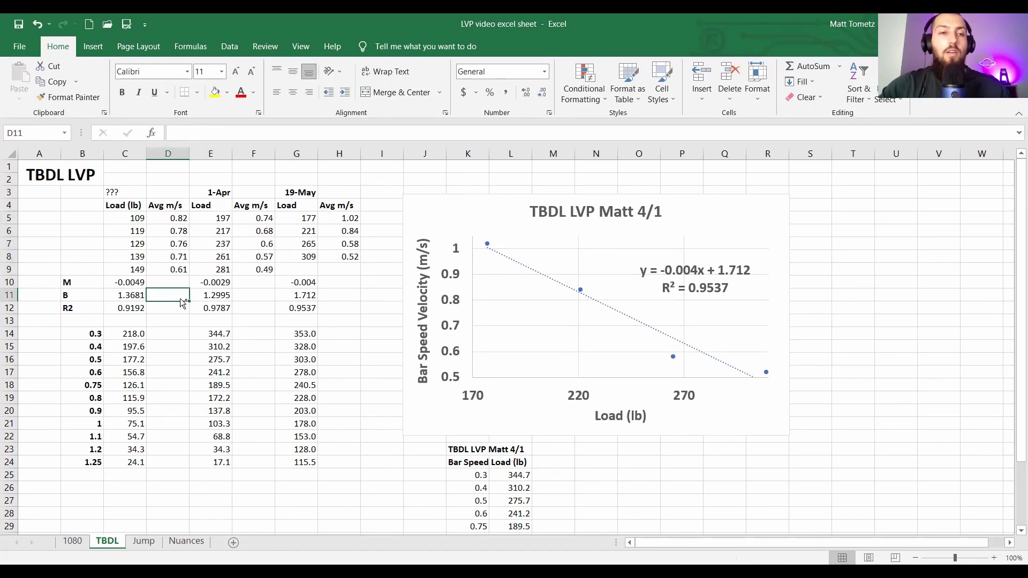
{"action": "left_click", "coordinate": [144, 542]}
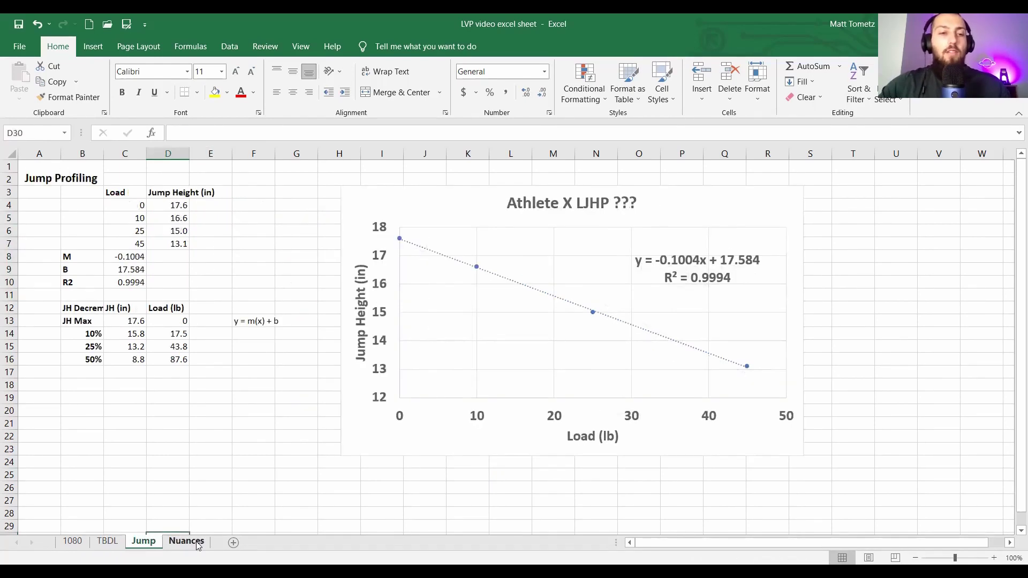
{"action": "left_click", "coordinate": [198, 542]}
{"action": "left_click", "coordinate": [208, 247]}
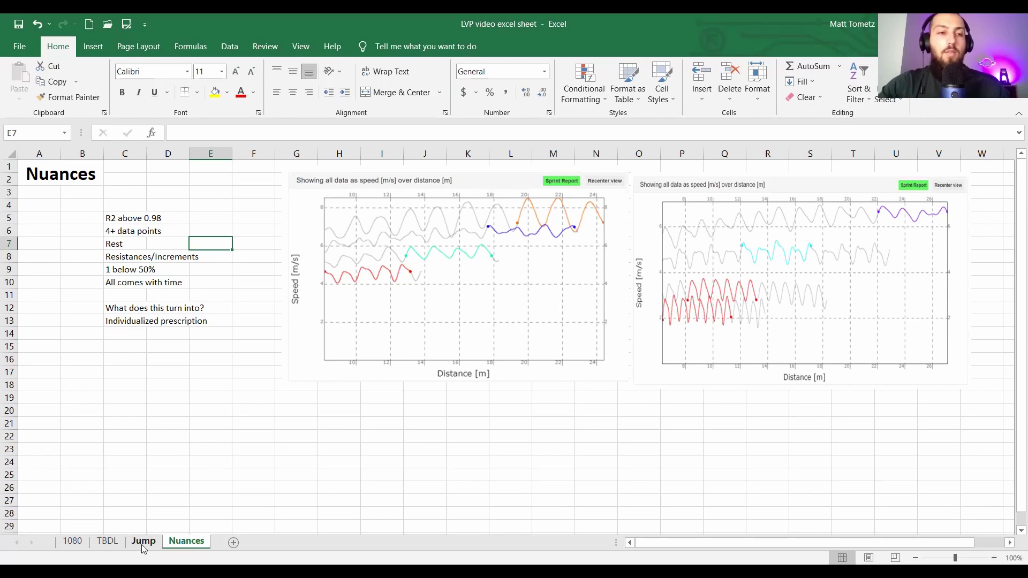
{"action": "left_click", "coordinate": [83, 542]}
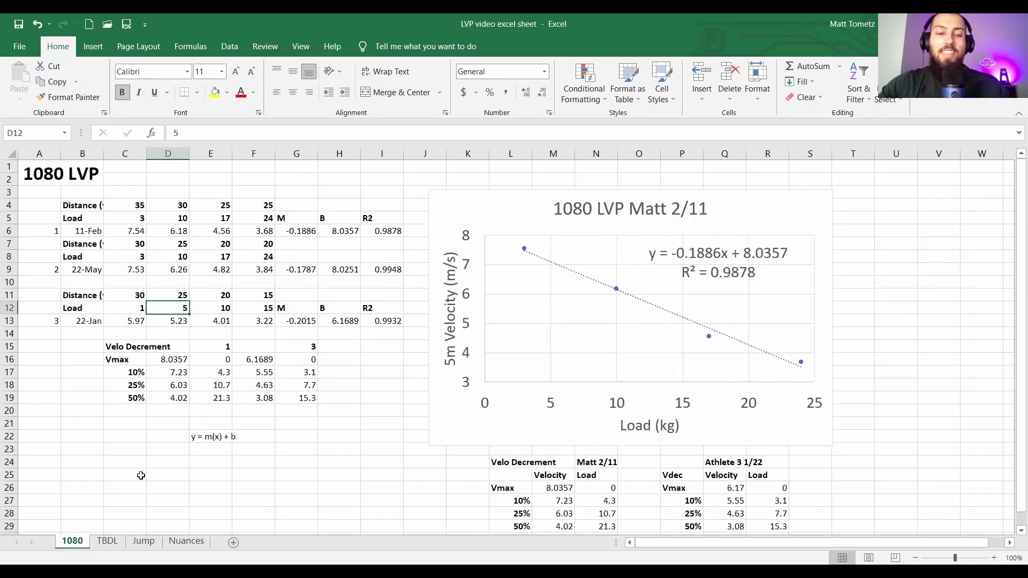
{"action": "left_click", "coordinate": [144, 541]}
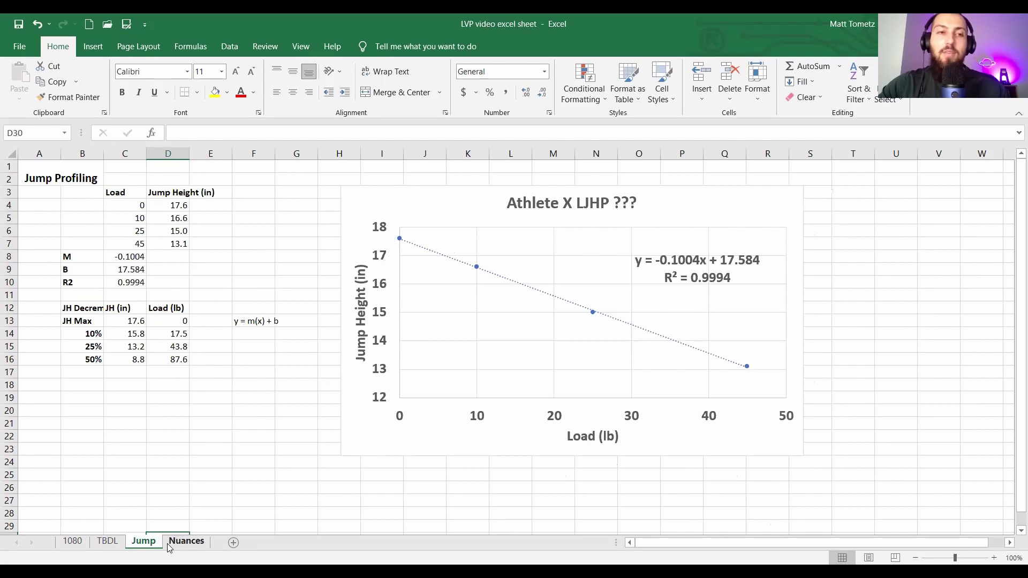
{"action": "left_click", "coordinate": [186, 542]}
{"action": "left_click", "coordinate": [252, 248]}
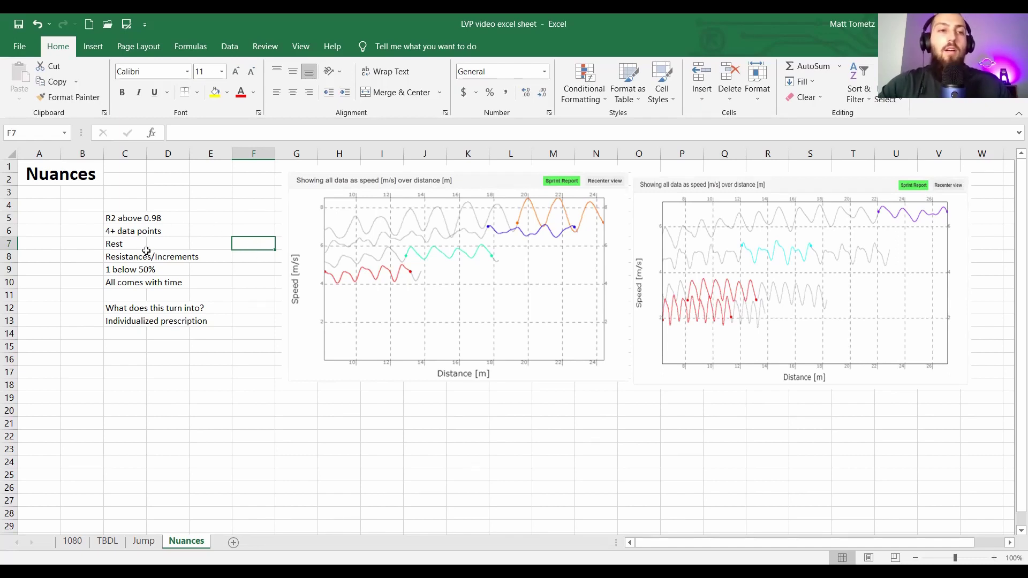
Step: Review the "1 below 50%" guideline on the Nuances sheet and locate the 2/11 velocity decrement table on the 1080 sheet
{"action": "left_click", "coordinate": [125, 270]}
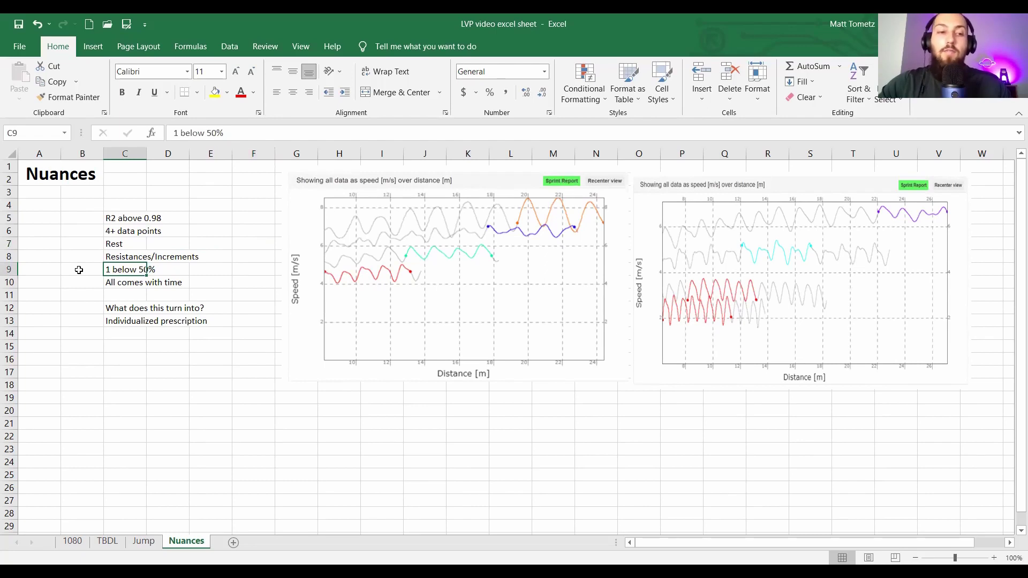
{"action": "left_click", "coordinate": [79, 542]}
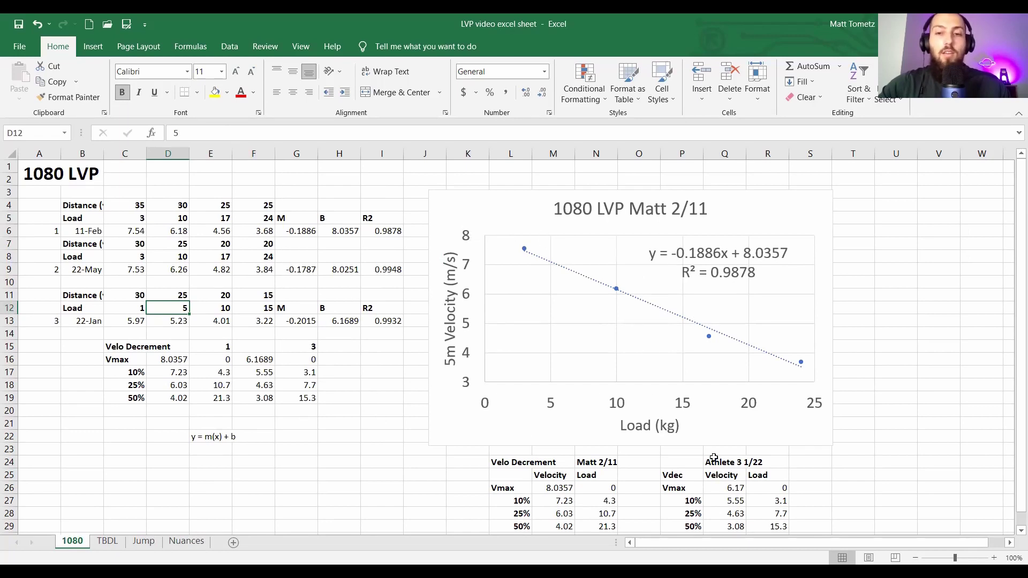
{"action": "scroll", "coordinate": [713, 458], "scroll_direction": "down", "scroll_amount": 1}
{"action": "left_click", "coordinate": [584, 424]}
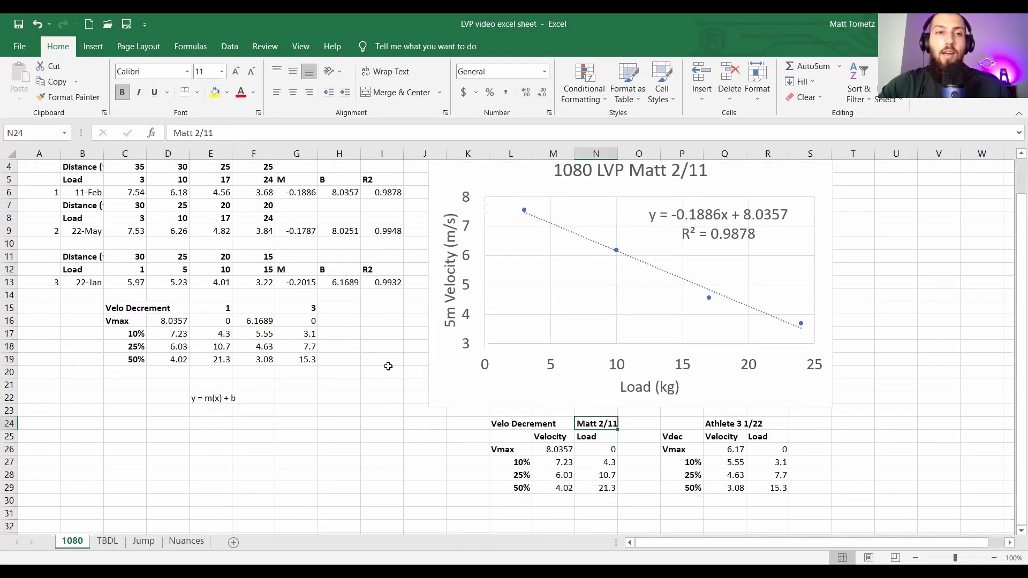
{"action": "scroll", "coordinate": [389, 367], "scroll_direction": "up", "scroll_amount": 1}
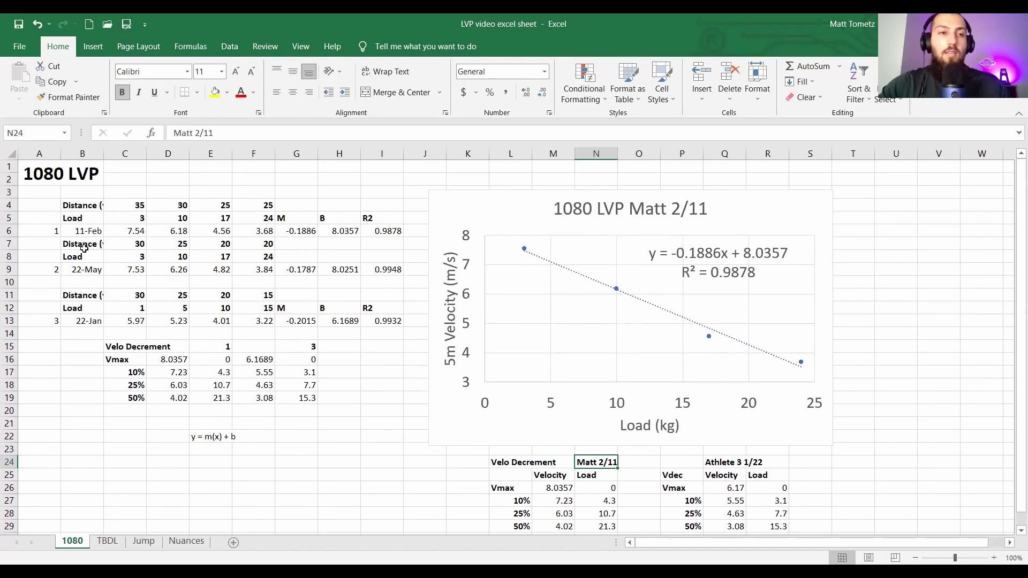
Step: Check the 11-Feb profile's 50% velocity decrement load in N29 against its heaviest tested load
{"action": "left_click", "coordinate": [80, 232]}
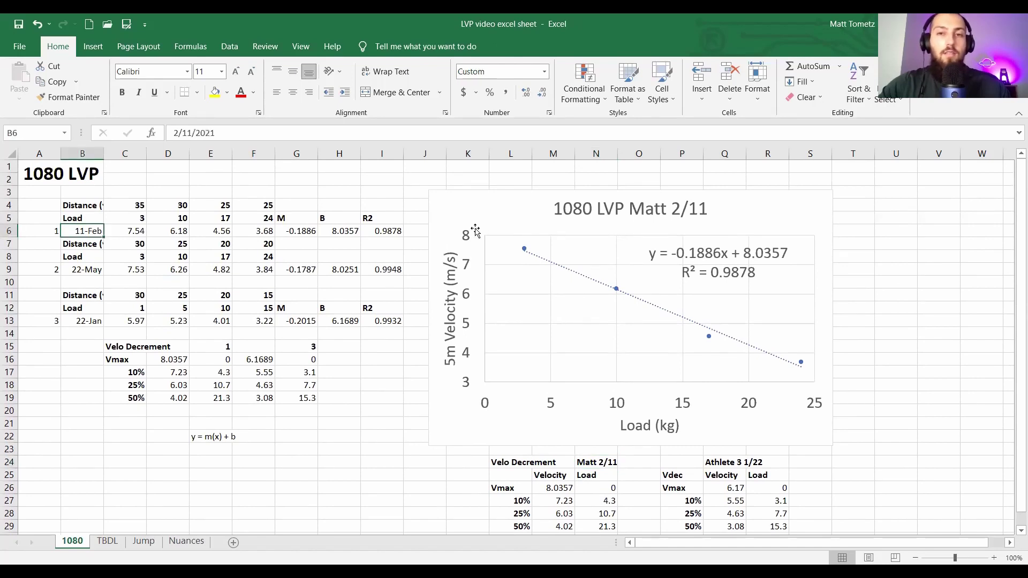
{"action": "left_click", "coordinate": [478, 231]}
{"action": "scroll", "coordinate": [498, 340], "scroll_direction": "down", "scroll_amount": 1}
{"action": "left_click", "coordinate": [598, 489]}
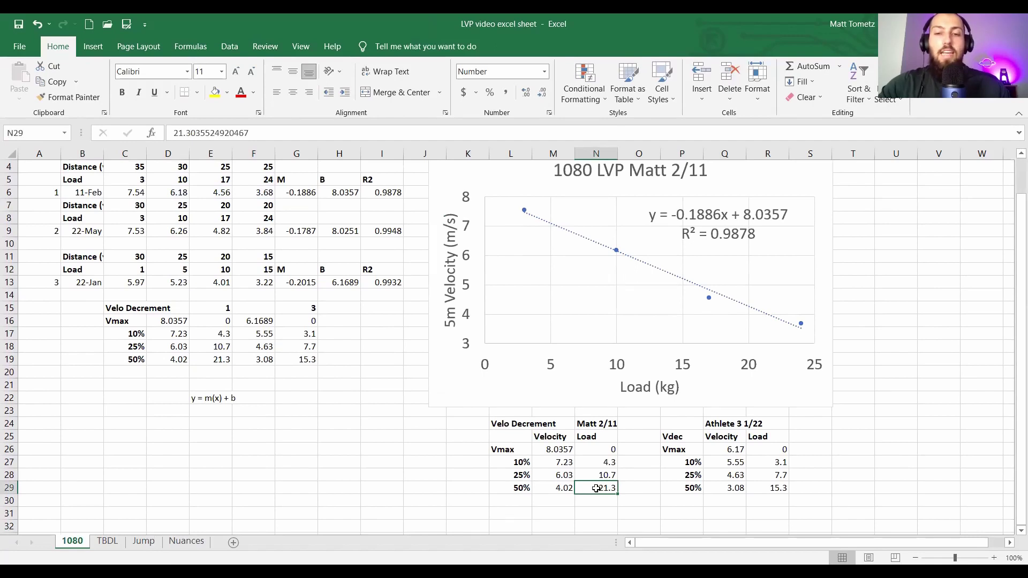
{"action": "scroll", "coordinate": [596, 489], "scroll_direction": "up", "scroll_amount": 1}
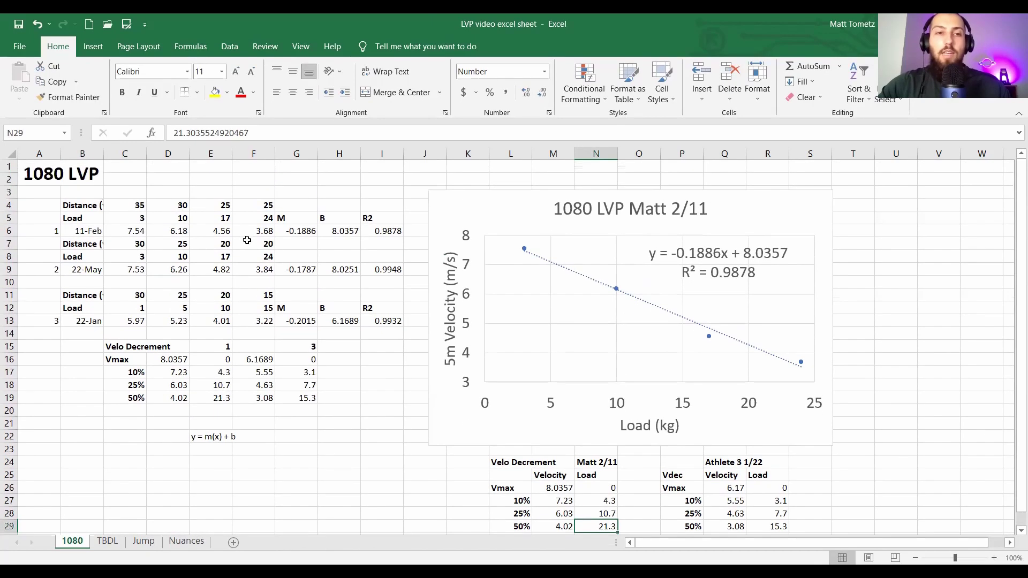
{"action": "scroll", "coordinate": [602, 484], "scroll_direction": "down", "scroll_amount": 1}
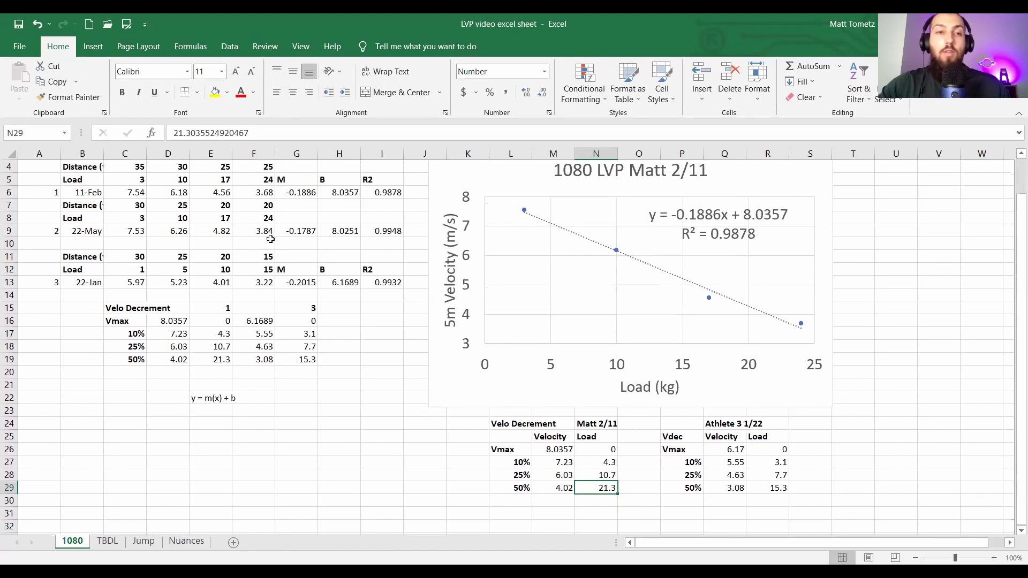
{"action": "scroll", "coordinate": [251, 214], "scroll_direction": "up", "scroll_amount": 1}
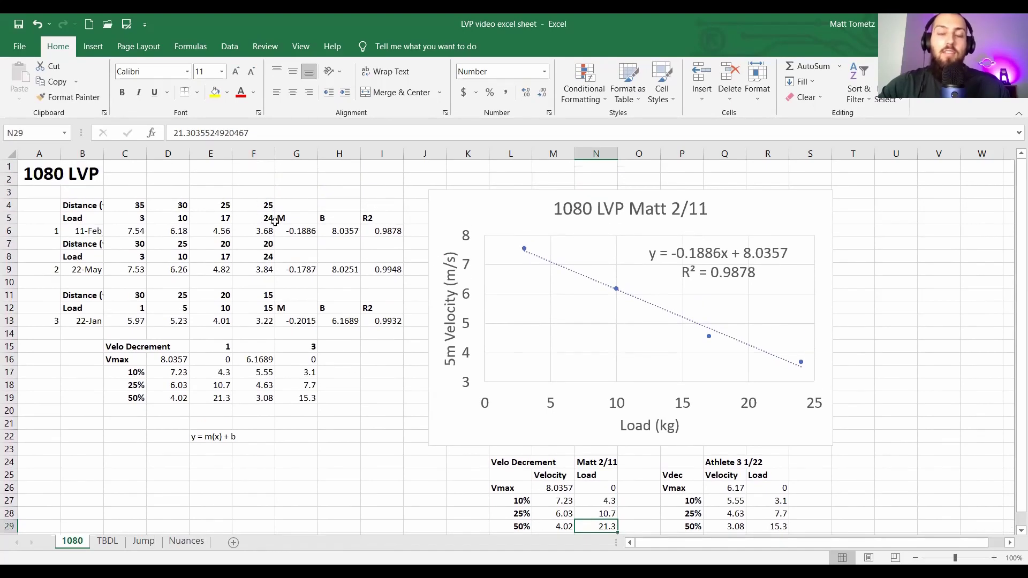
{"action": "scroll", "coordinate": [481, 347], "scroll_direction": "down", "scroll_amount": 1}
{"action": "scroll", "coordinate": [371, 410], "scroll_direction": "up", "scroll_amount": 1}
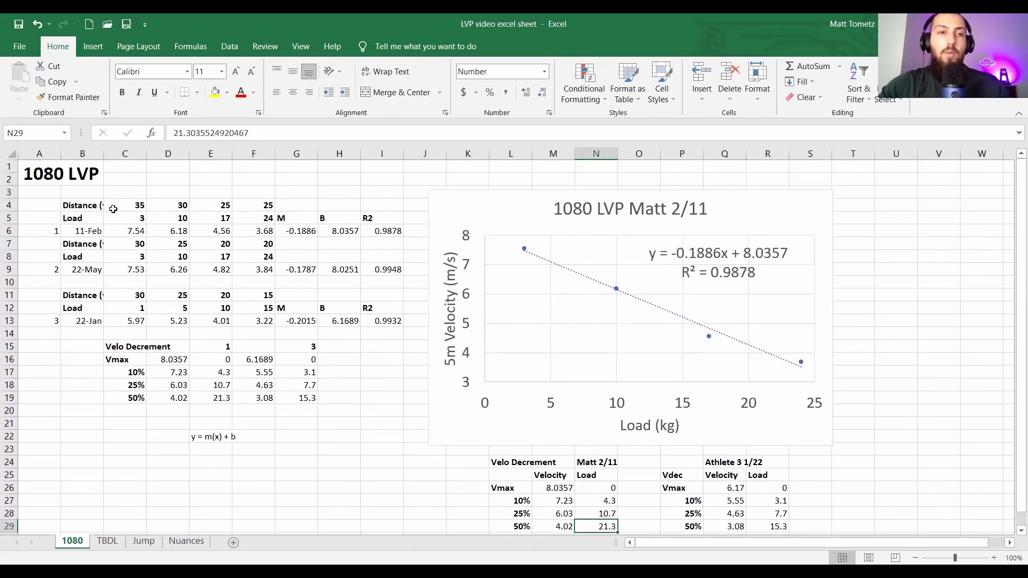
Step: Examine the 11-Feb profile's tested velocities in C6:F6 from the lightest to the heaviest load
{"action": "left_click", "coordinate": [119, 232]}
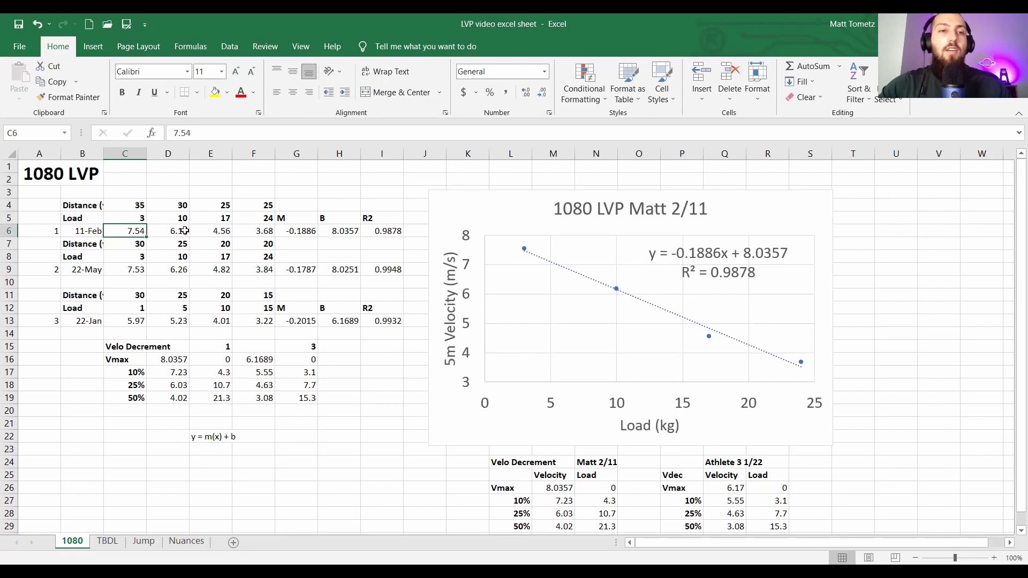
{"action": "left_click", "coordinate": [209, 231]}
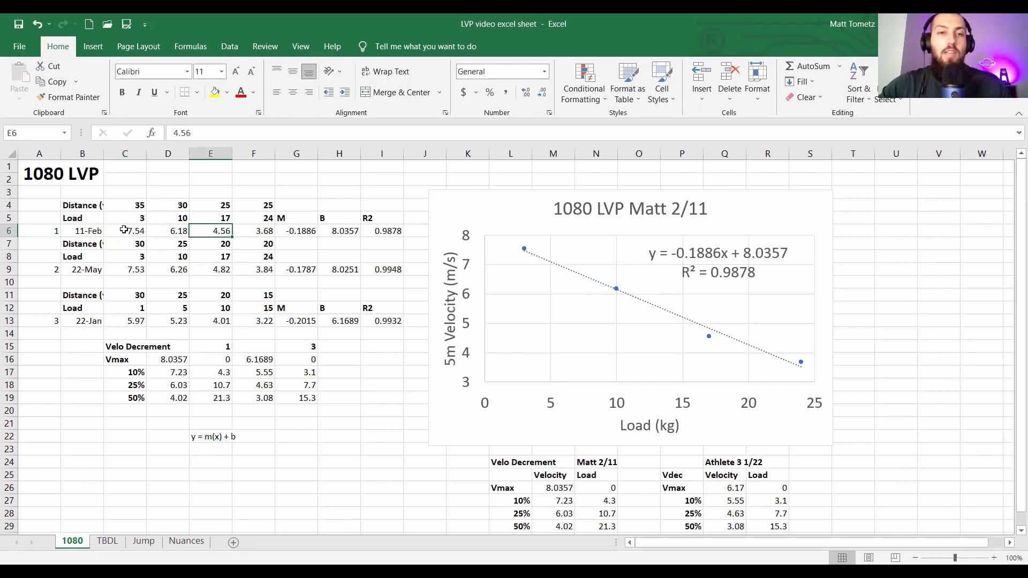
{"action": "left_click", "coordinate": [320, 230]}
{"action": "left_click", "coordinate": [138, 232]}
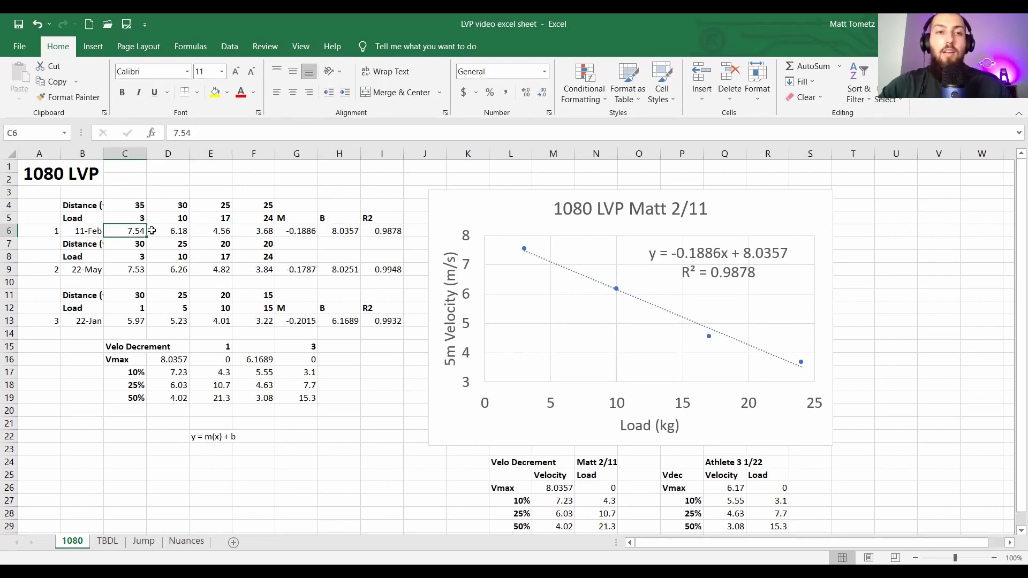
{"action": "left_click", "coordinate": [250, 233]}
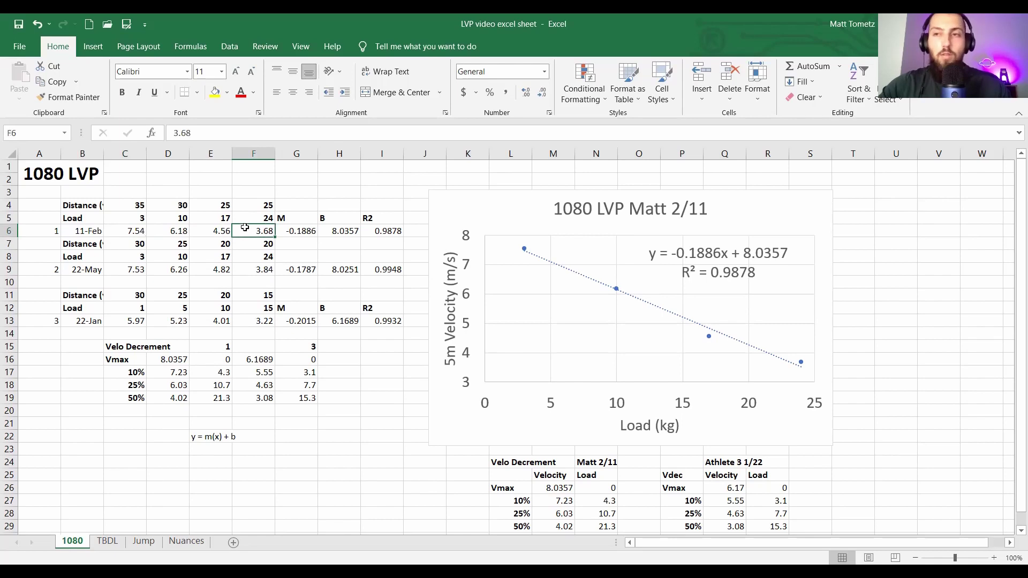
Step: Review the "All comes with time" guideline on the Nuances sheet and select the first speed-over-distance chart picture beside the list
{"action": "left_click", "coordinate": [187, 542]}
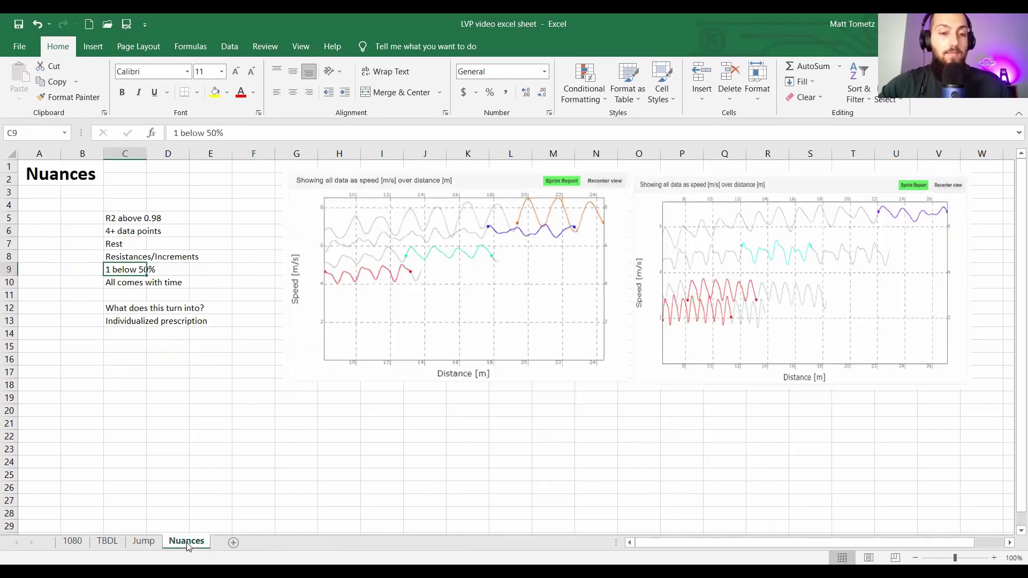
{"action": "left_click", "coordinate": [119, 284]}
{"action": "left_click", "coordinate": [308, 199]}
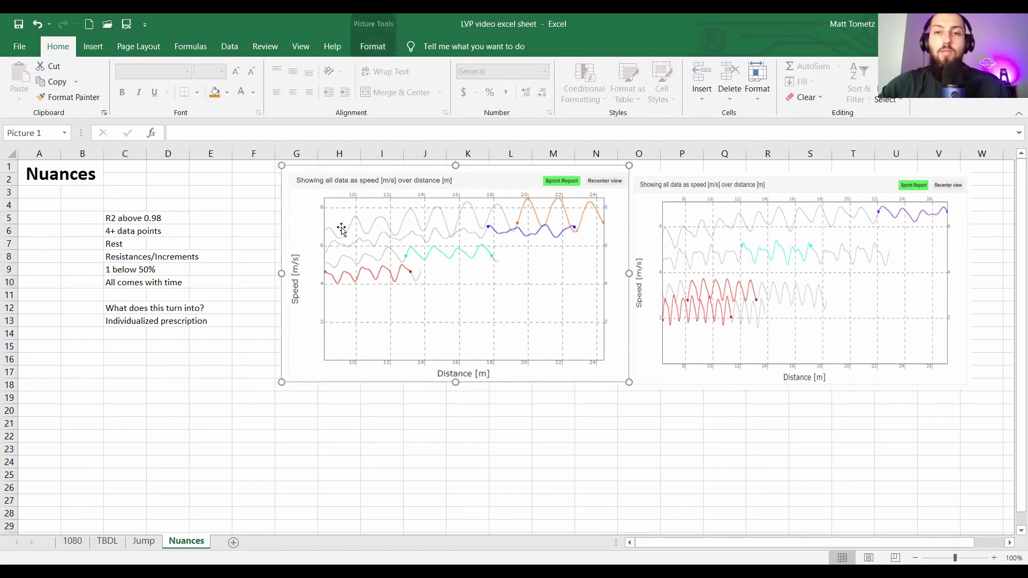
Step: Enlarge and compare the two speed-over-distance chart pictures on the Nuances sheet, examining the highlighted segments of each sprint trace
{"action": "scroll", "coordinate": [402, 271], "scroll_direction": "up", "scroll_amount": 6, "text": "ctrl"}
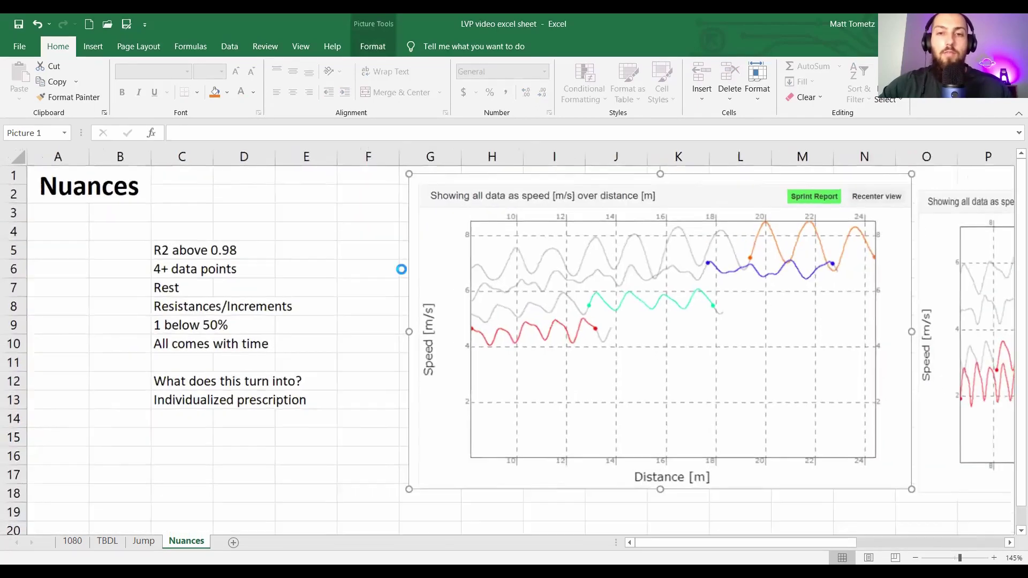
{"action": "scroll", "coordinate": [404, 271], "scroll_direction": "right", "scroll_amount": 3}
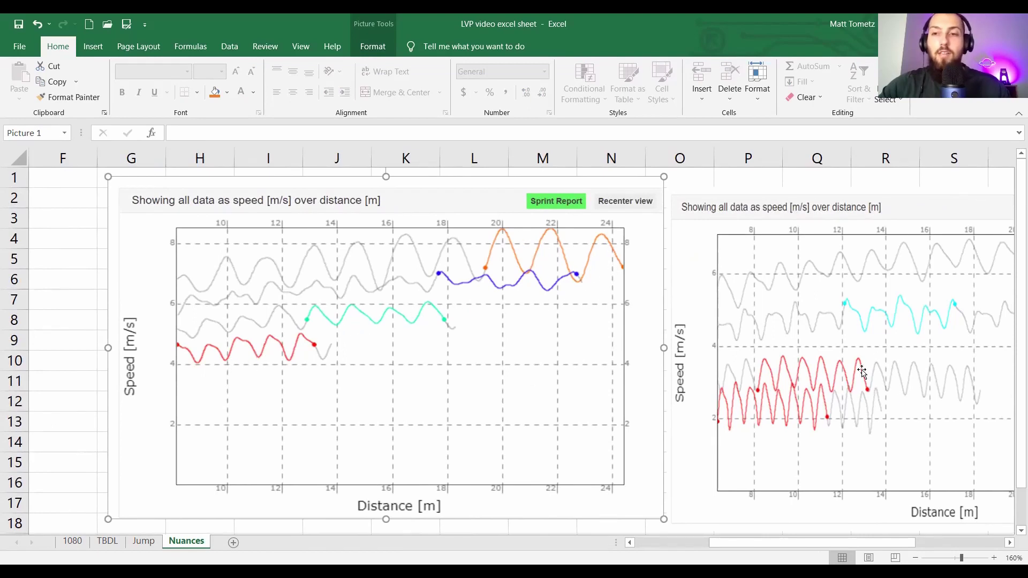
{"action": "scroll", "coordinate": [852, 360], "scroll_direction": "right", "scroll_amount": 1}
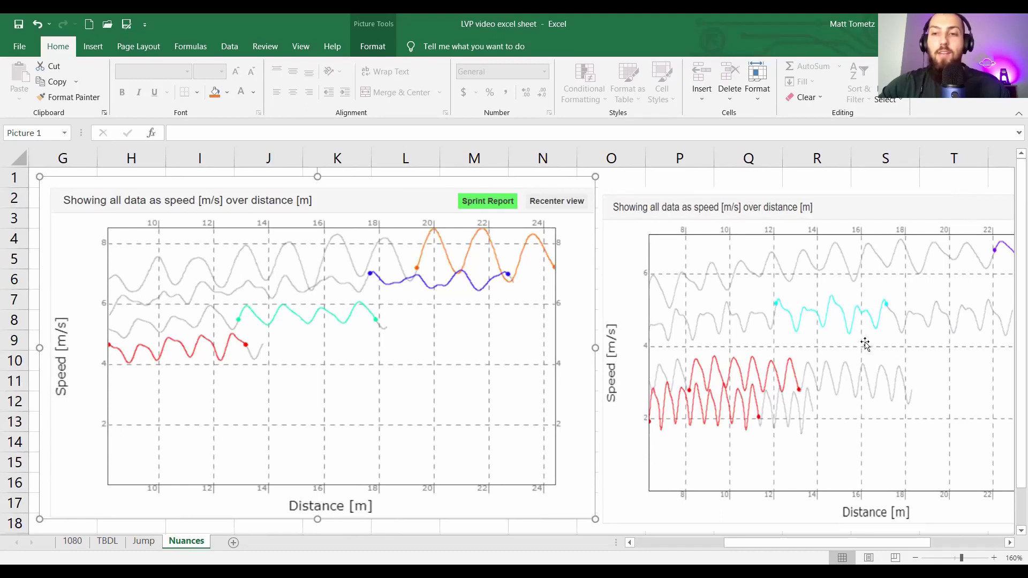
{"action": "scroll", "coordinate": [840, 332], "scroll_direction": "right", "scroll_amount": 2}
{"action": "scroll", "coordinate": [557, 278], "scroll_direction": "left", "scroll_amount": 3}
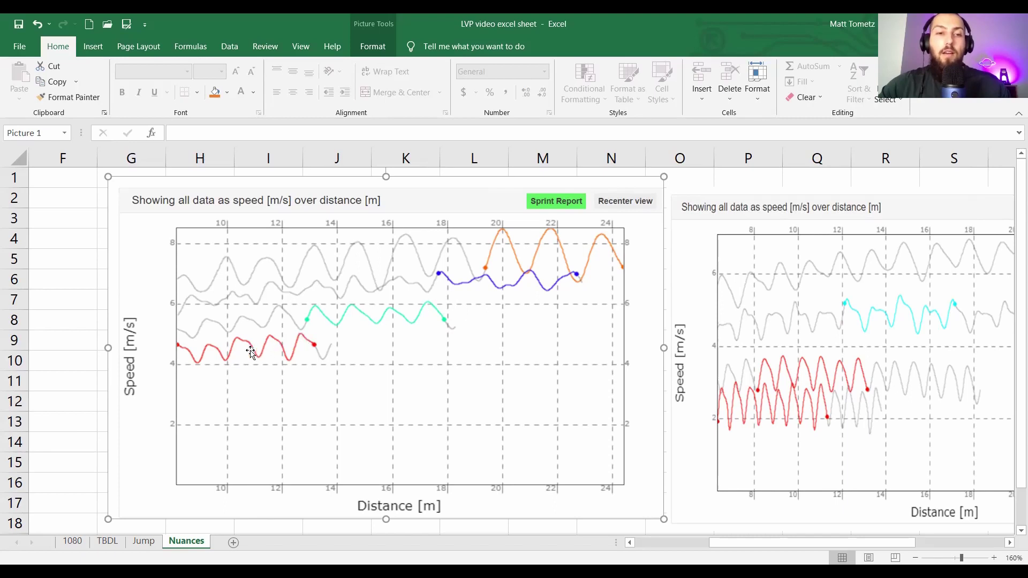
{"action": "scroll", "coordinate": [571, 338], "scroll_direction": "right", "scroll_amount": 3}
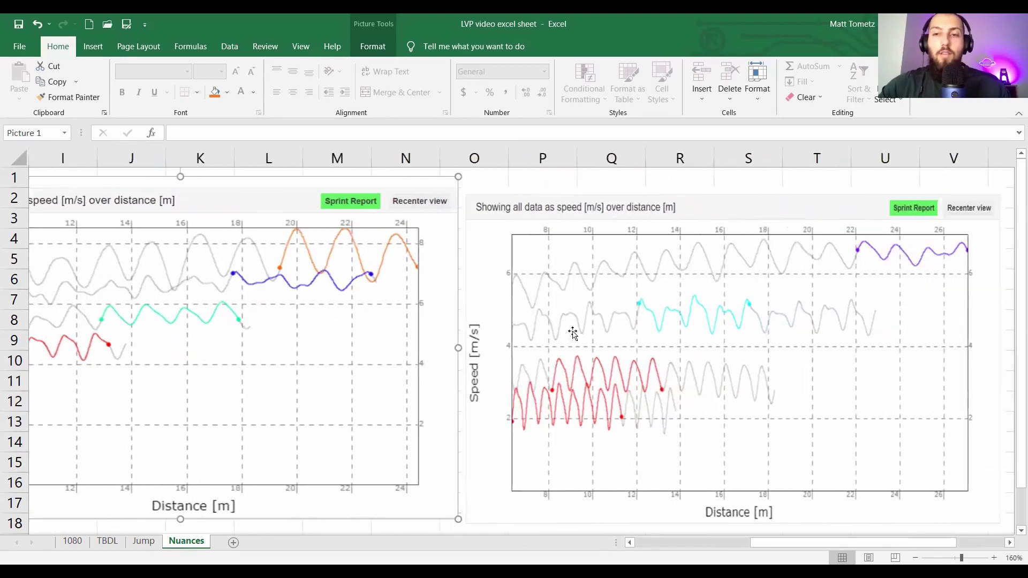
{"action": "scroll", "coordinate": [573, 333], "scroll_direction": "right", "scroll_amount": 2}
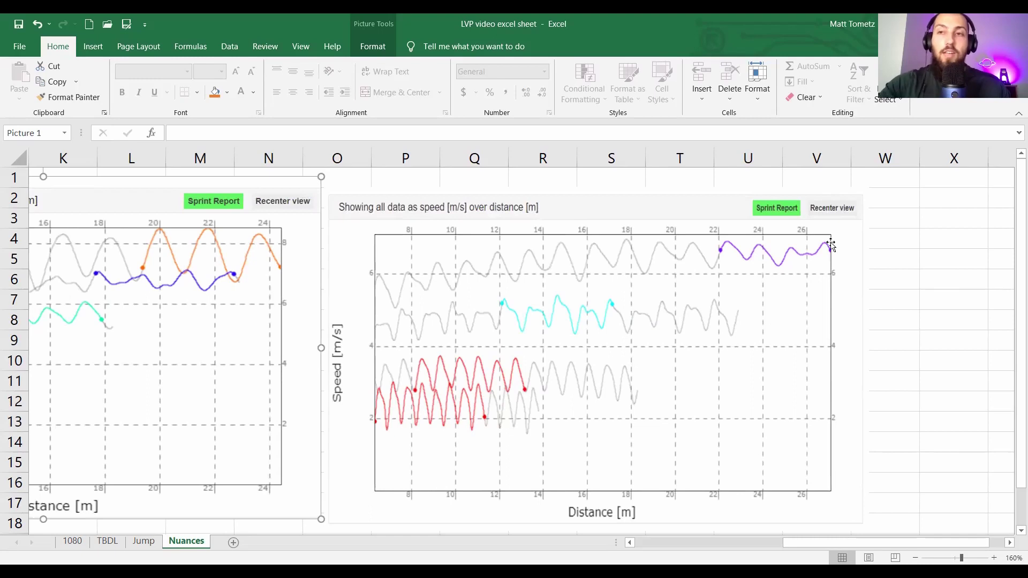
{"action": "scroll", "coordinate": [589, 315], "scroll_direction": "left", "scroll_amount": 5}
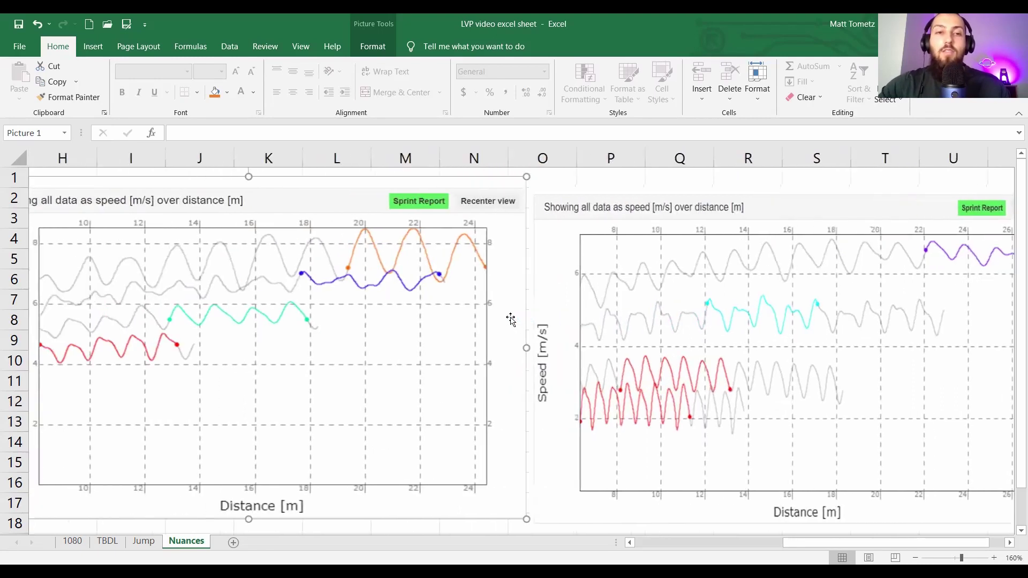
{"action": "scroll", "coordinate": [511, 319], "scroll_direction": "left", "scroll_amount": 1}
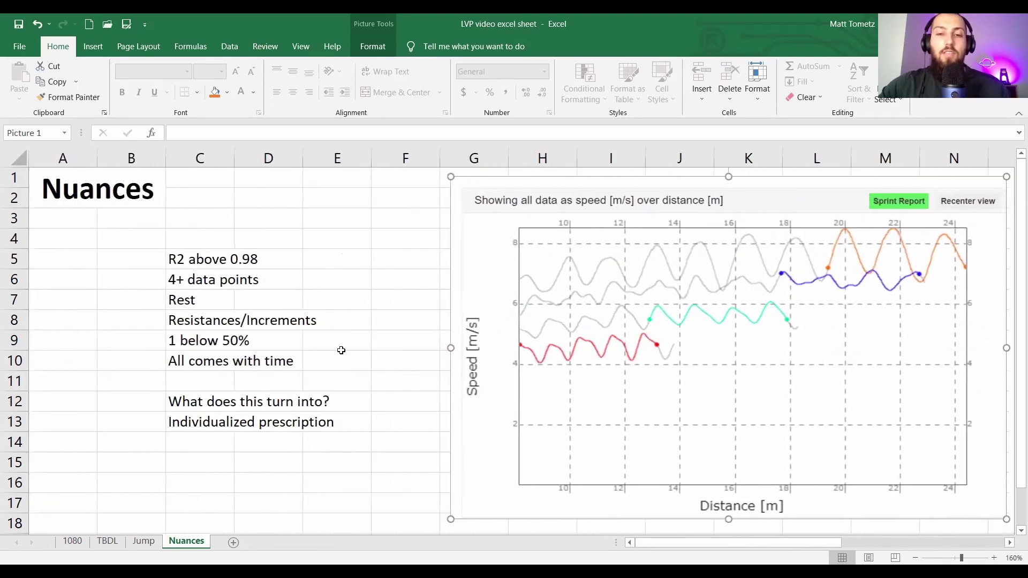
Step: Deselect the chart picture and review the "What does this turn into?" and "Individualized prescription" lines in C12 and C13
{"action": "scroll", "coordinate": [342, 351], "scroll_direction": "down", "scroll_amount": 3}
{"action": "left_click", "coordinate": [271, 285]}
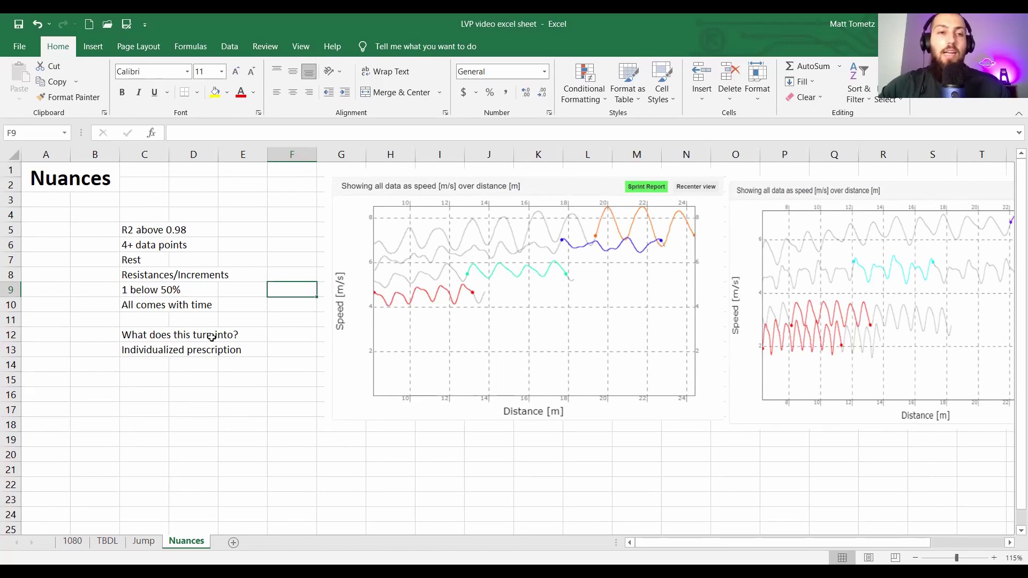
{"action": "left_click", "coordinate": [155, 352]}
{"action": "left_click", "coordinate": [146, 334]}
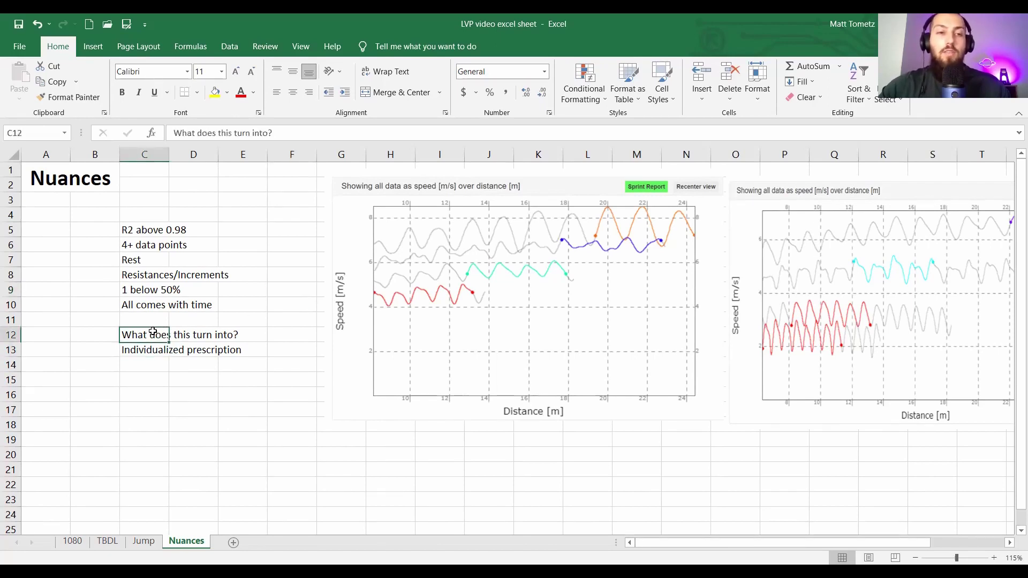
{"action": "left_click", "coordinate": [148, 350]}
Step: Highlight the jump height decrement table with its loads in B12:D16 on the Jump sheet
{"action": "left_click", "coordinate": [144, 542]}
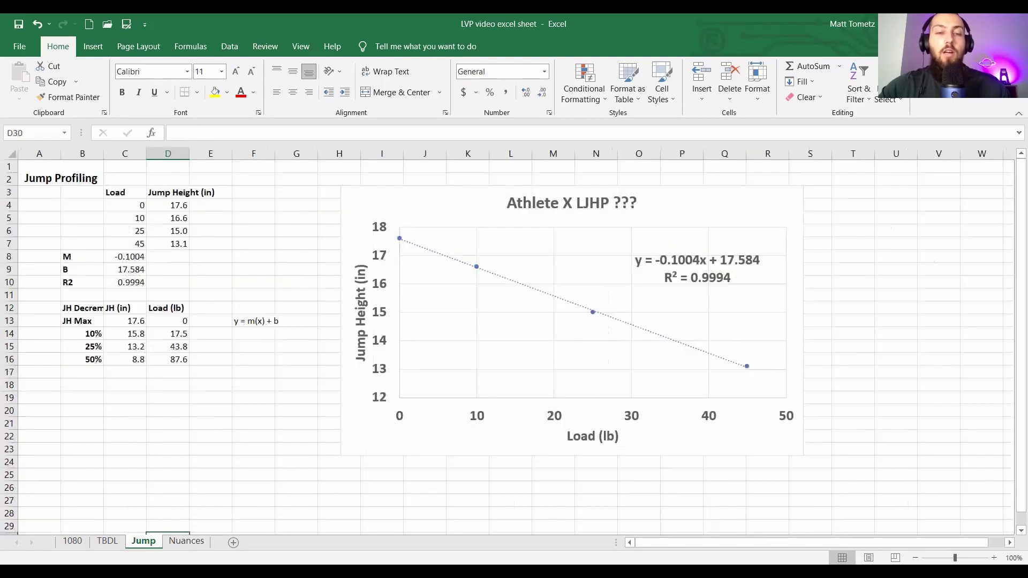
{"action": "left_click_drag", "start_coordinate": [169, 311], "coordinate": [171, 359]}
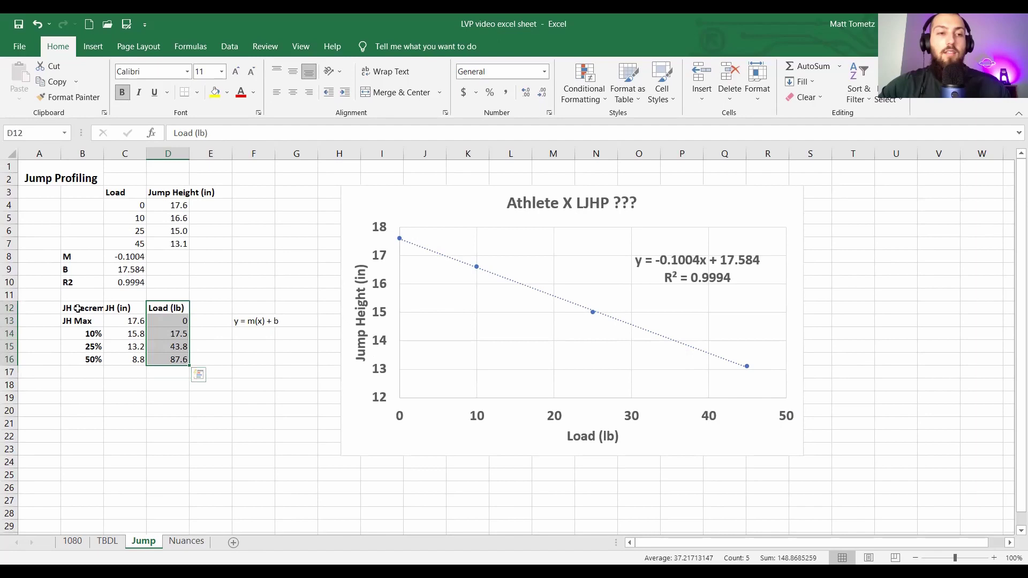
{"action": "left_click_drag", "start_coordinate": [75, 310], "coordinate": [172, 359]}
Step: Highlight the 4/1 bar speed and load table in K23:L35 on the TBDL sheet and check its 0.5 speed entry
{"action": "left_click", "coordinate": [108, 540]}
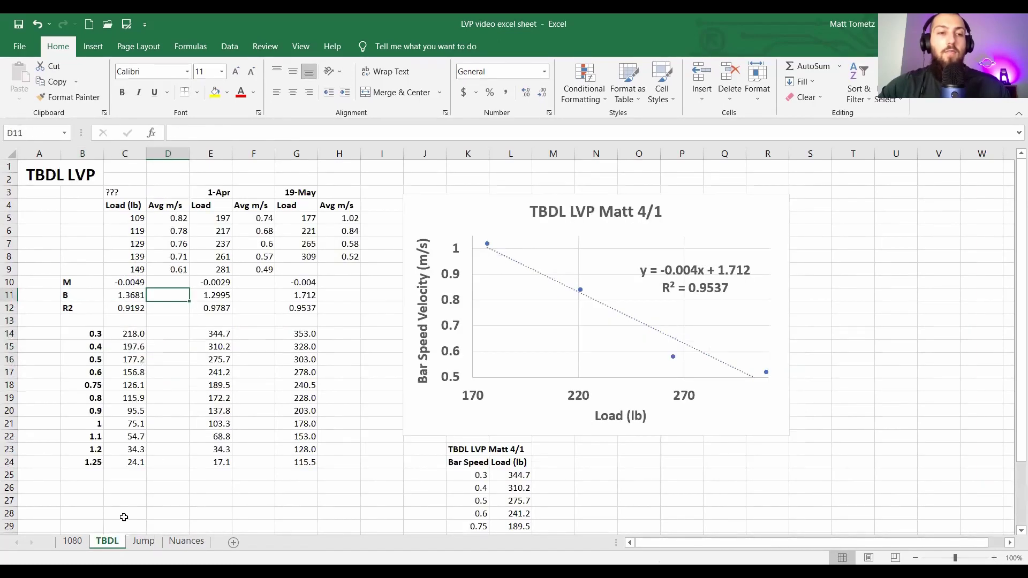
{"action": "scroll", "coordinate": [373, 431], "scroll_direction": "down", "scroll_amount": 3}
{"action": "left_click_drag", "start_coordinate": [452, 333], "coordinate": [512, 486]}
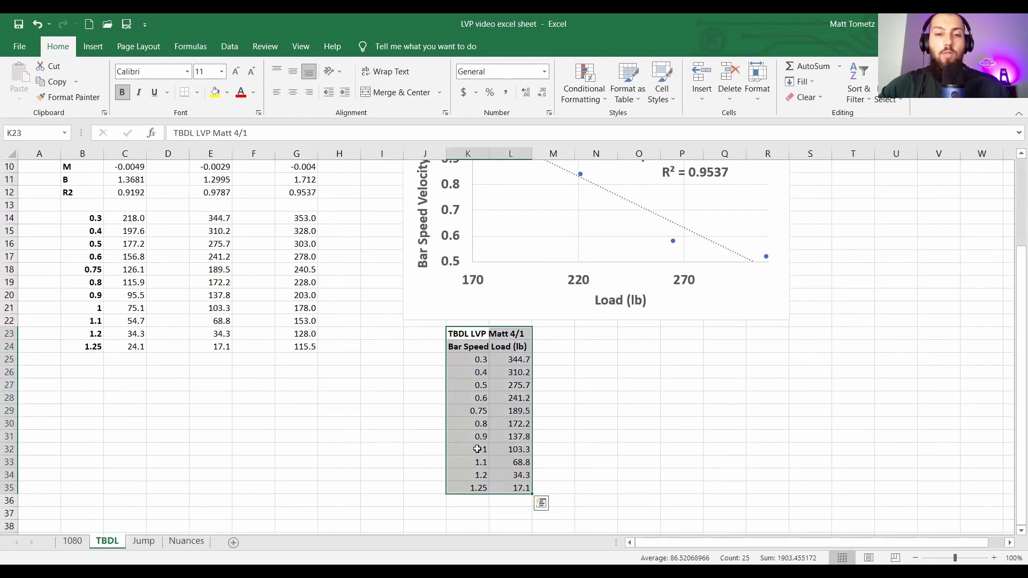
{"action": "left_click", "coordinate": [474, 387]}
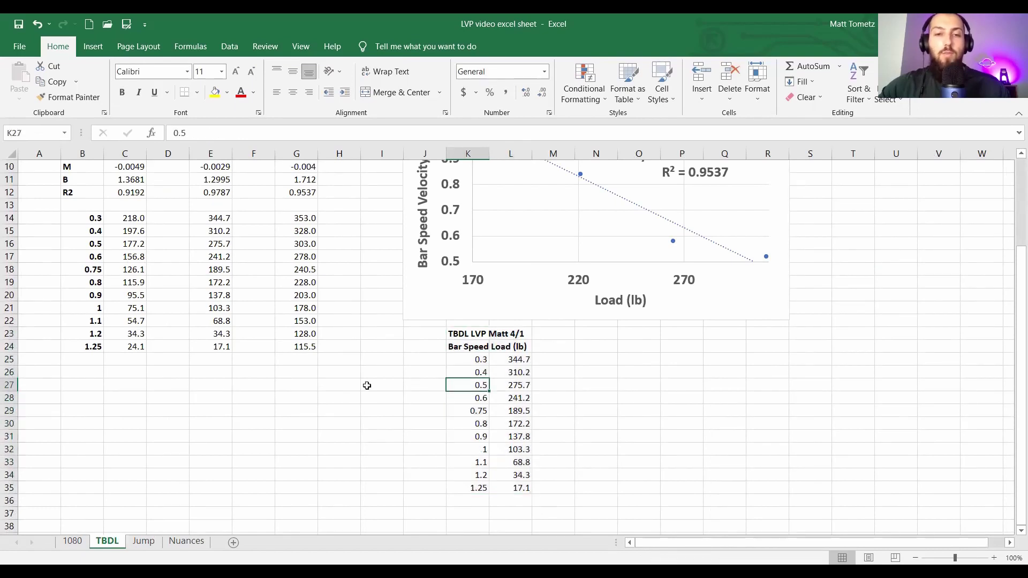
Step: Revisit the Jump sheet's decrement table and highlight the 2/11 velocity decrement table in L24:N29 on the 1080 sheet
{"action": "left_click", "coordinate": [144, 542]}
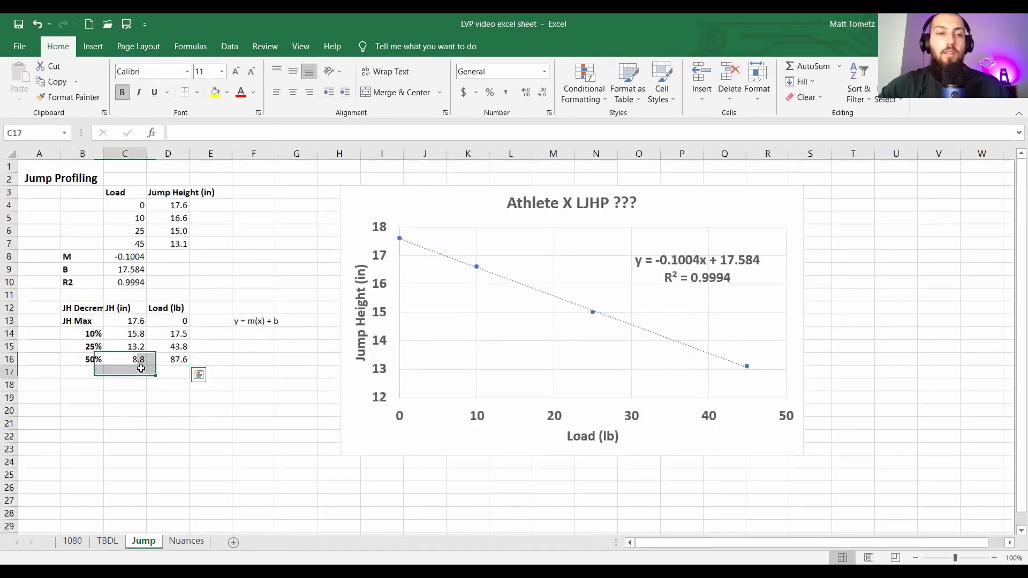
{"action": "left_click", "coordinate": [73, 542]}
{"action": "scroll", "coordinate": [365, 373], "scroll_direction": "down", "scroll_amount": 3}
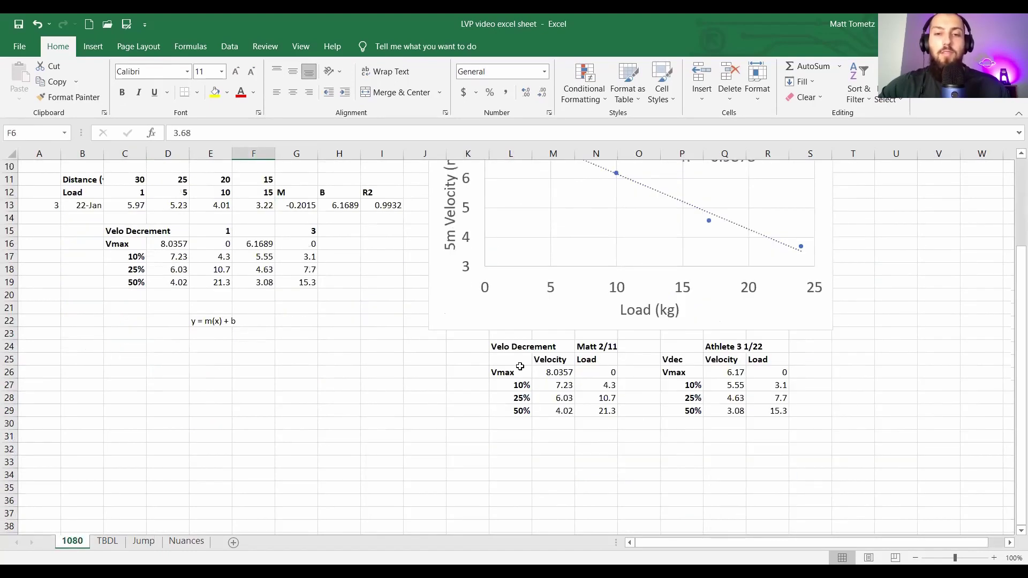
{"action": "left_click_drag", "start_coordinate": [503, 347], "coordinate": [605, 411]}
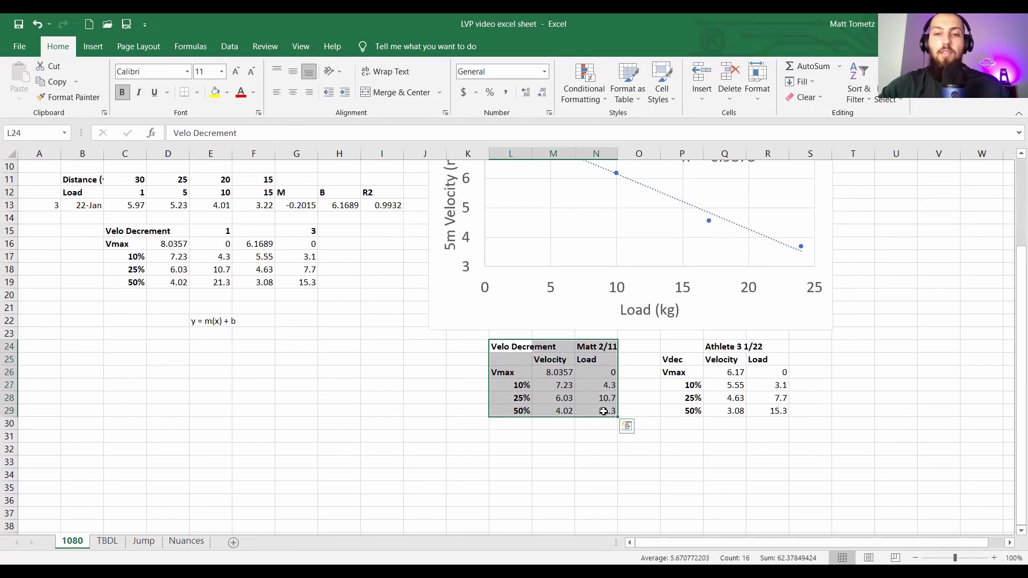
{"action": "scroll", "coordinate": [536, 415], "scroll_direction": "up", "scroll_amount": 3}
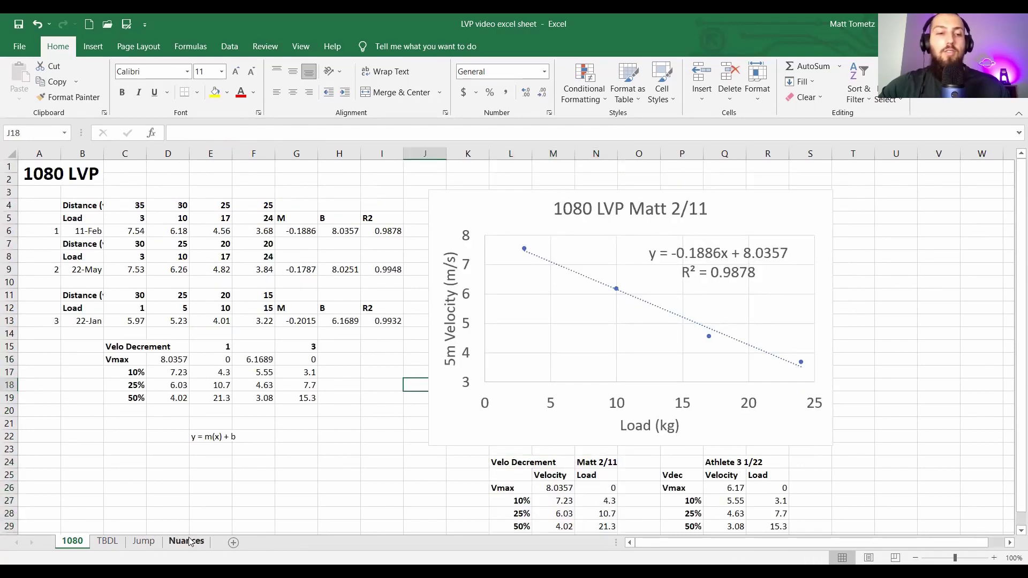
Step: Review the "Individualized prescription" line on the Nuances sheet again alongside the 1080 sheet's profiles, ending on the Nuances sheet
{"action": "left_click", "coordinate": [187, 542]}
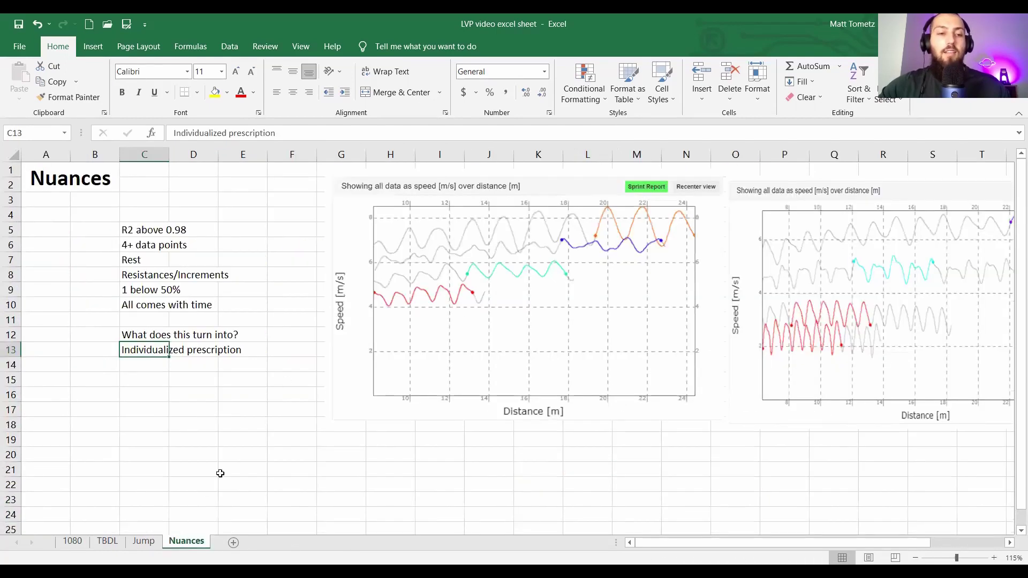
{"action": "left_click", "coordinate": [271, 352]}
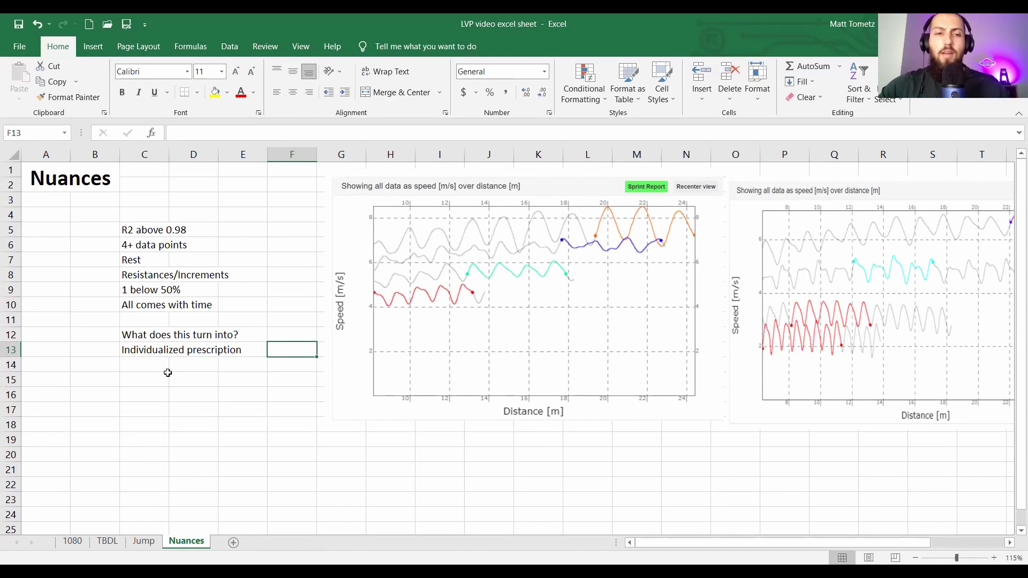
{"action": "left_click", "coordinate": [151, 383]}
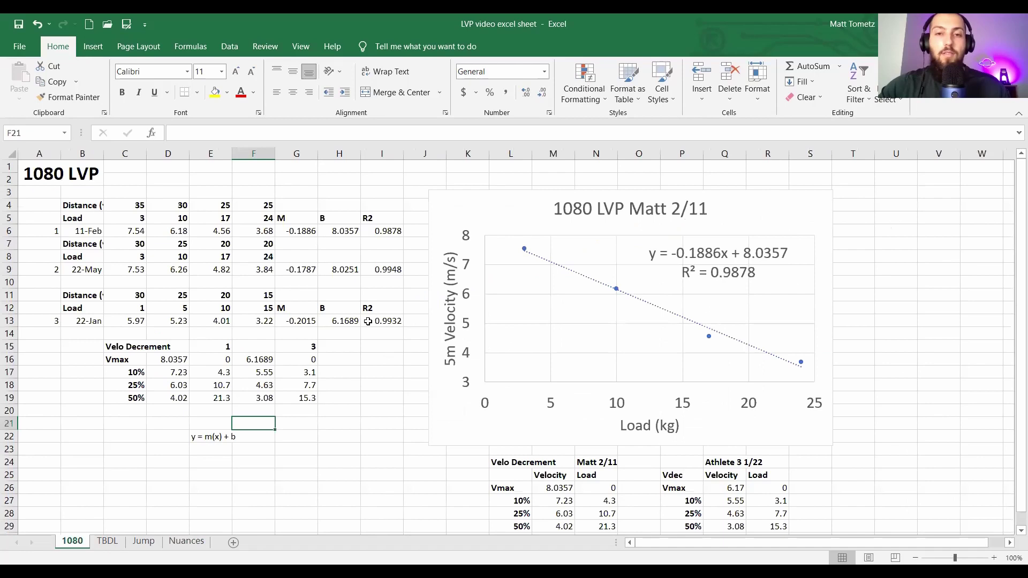
{"action": "left_click", "coordinate": [190, 541]}
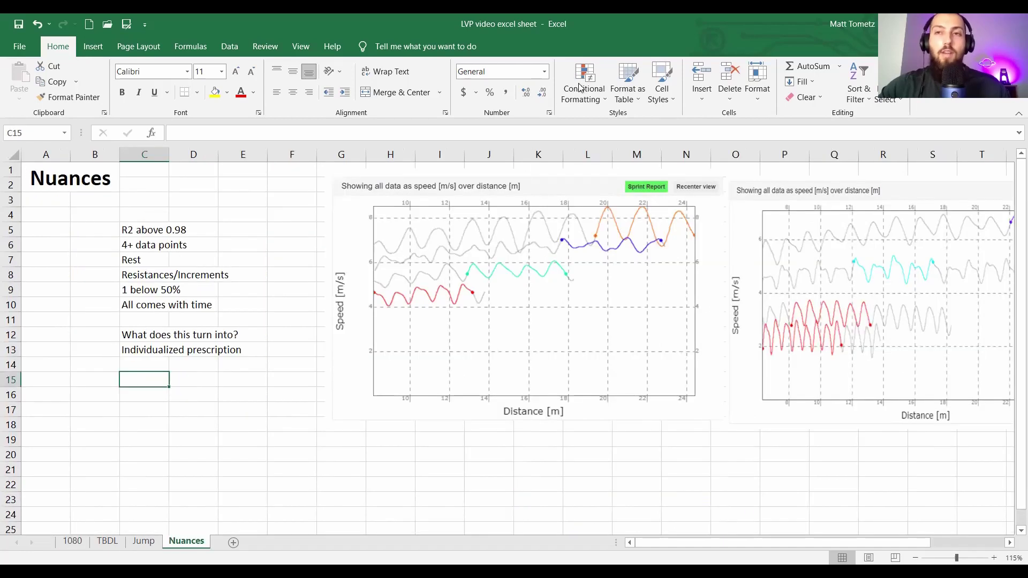